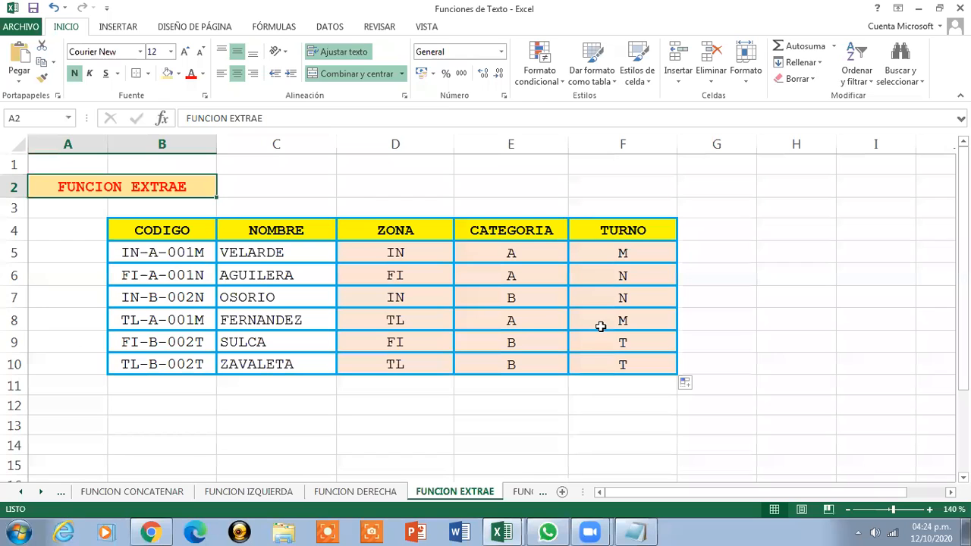
Show the FUNCION HALLAR sheet zoomed to 130% so the CODIGO descriptions read easily
left_click(523, 492)
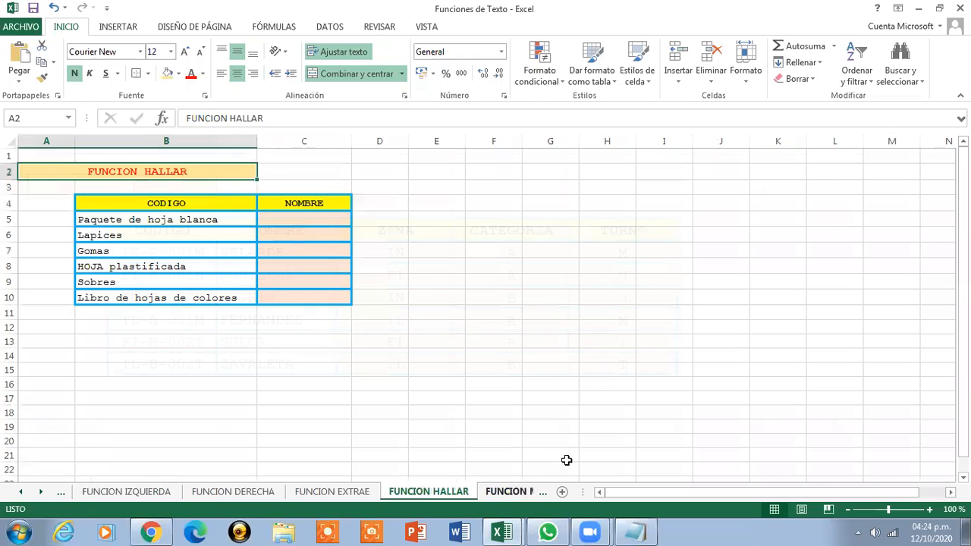
left_click(931, 510)
left_click(931, 509)
left_click(931, 509)
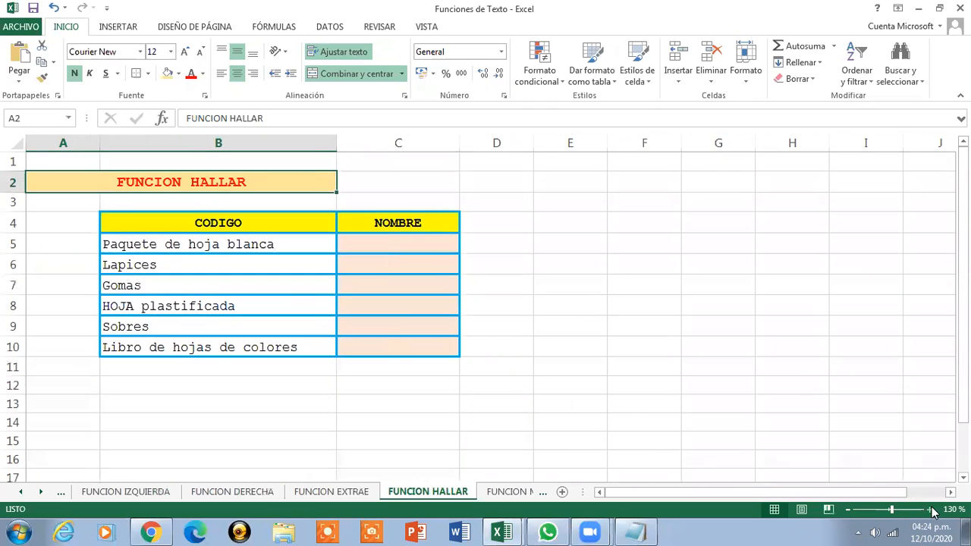
left_click(503, 532)
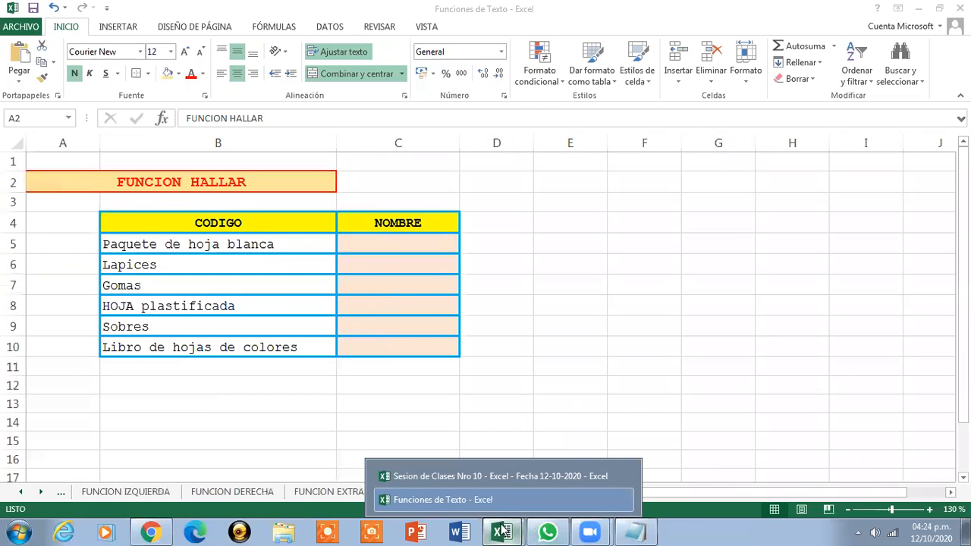
left_click(469, 477)
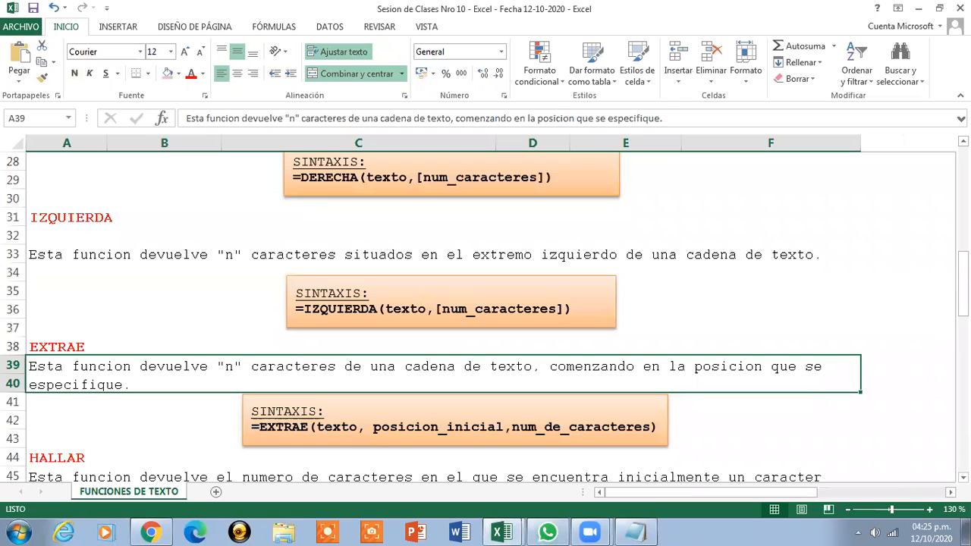
left_click_drag(962, 284, 963, 310)
left_click(737, 349)
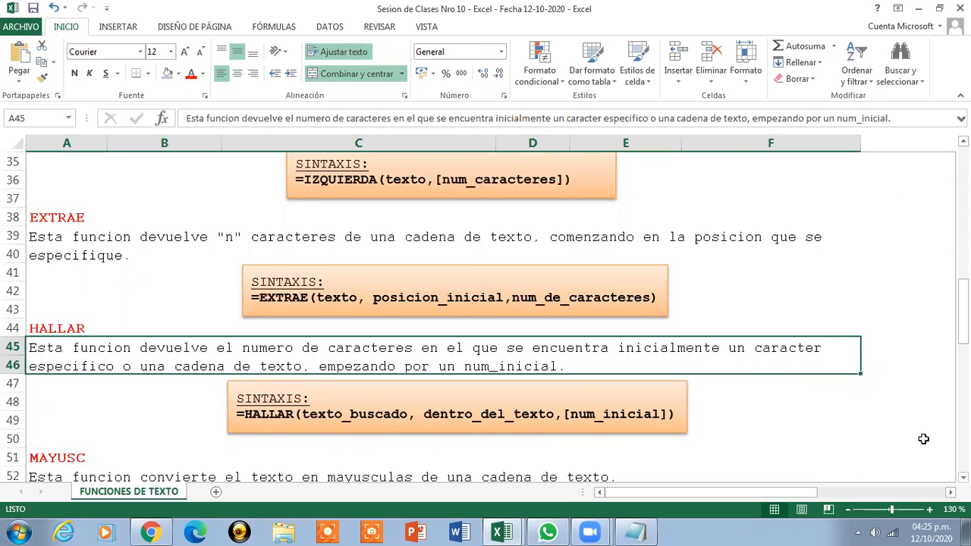
left_click(918, 8)
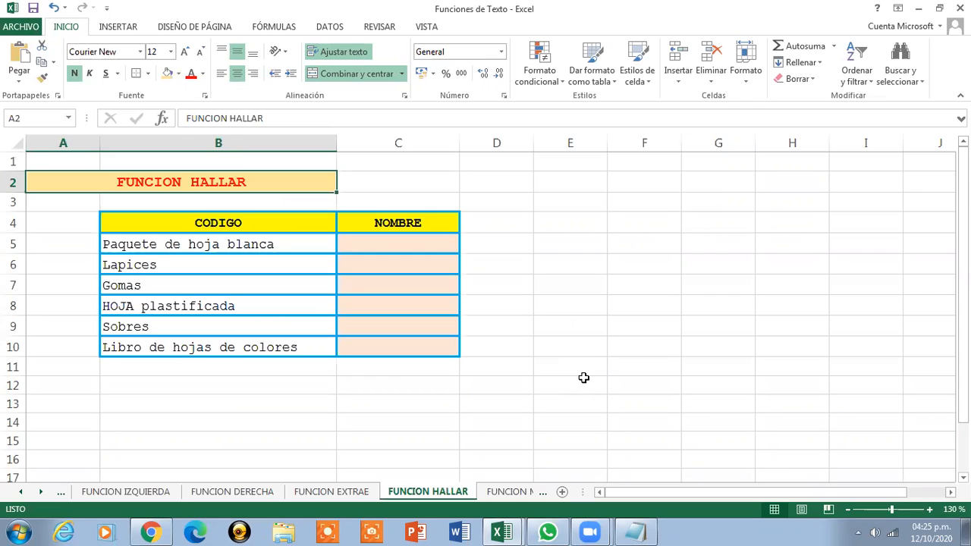
left_click(276, 247)
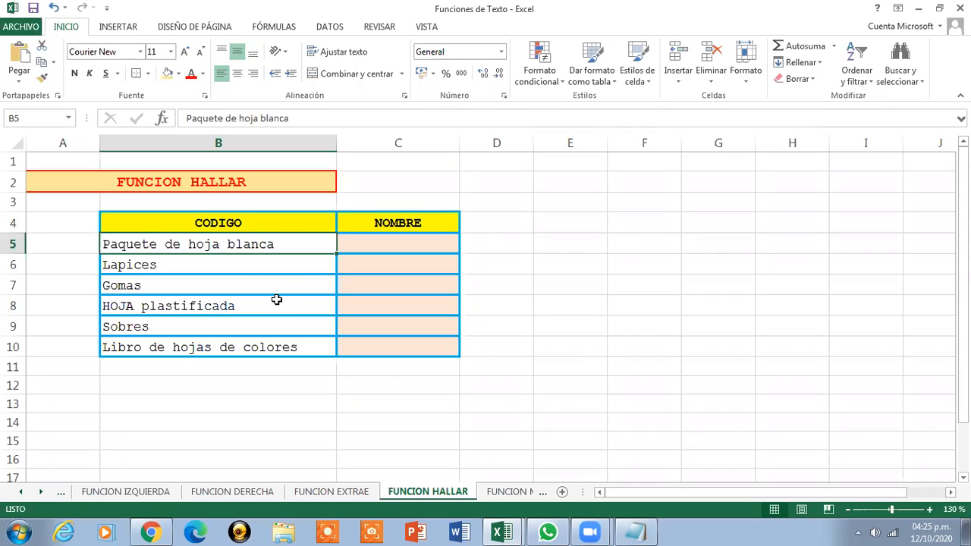
Copy the =HALLAR("Hoja",B5,1) line from Notepad and return to cell C5 in Excel
left_click(626, 531)
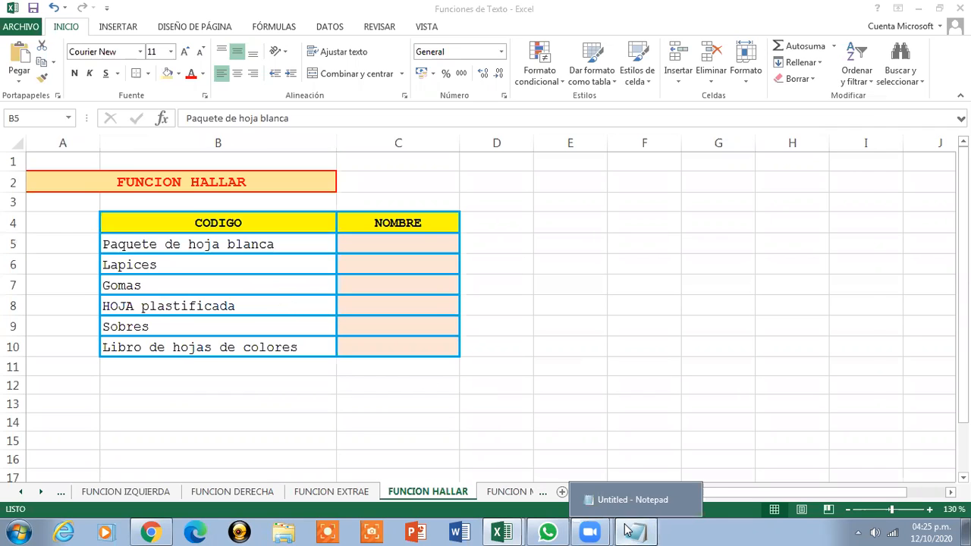
left_click_drag(353, 219, 144, 222)
key("ctrl+c")
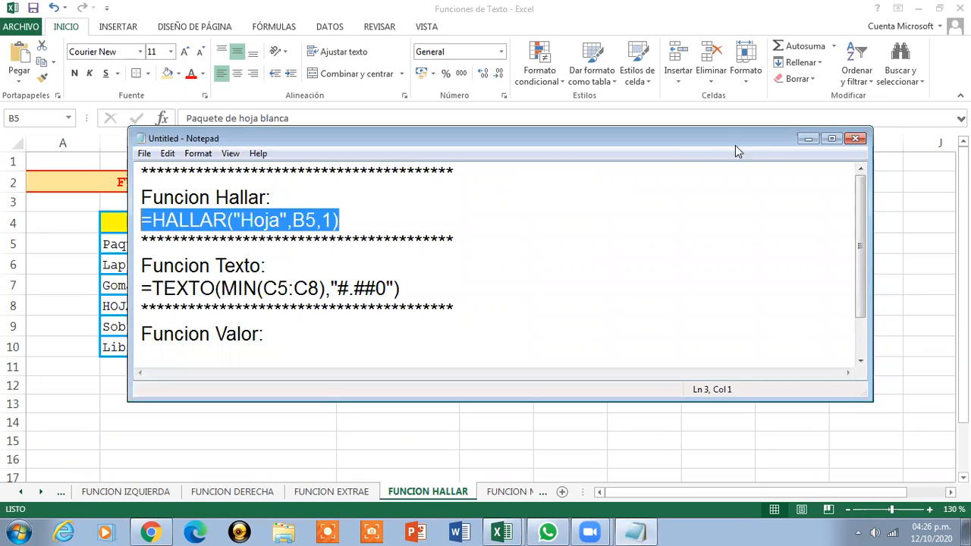
left_click(807, 139)
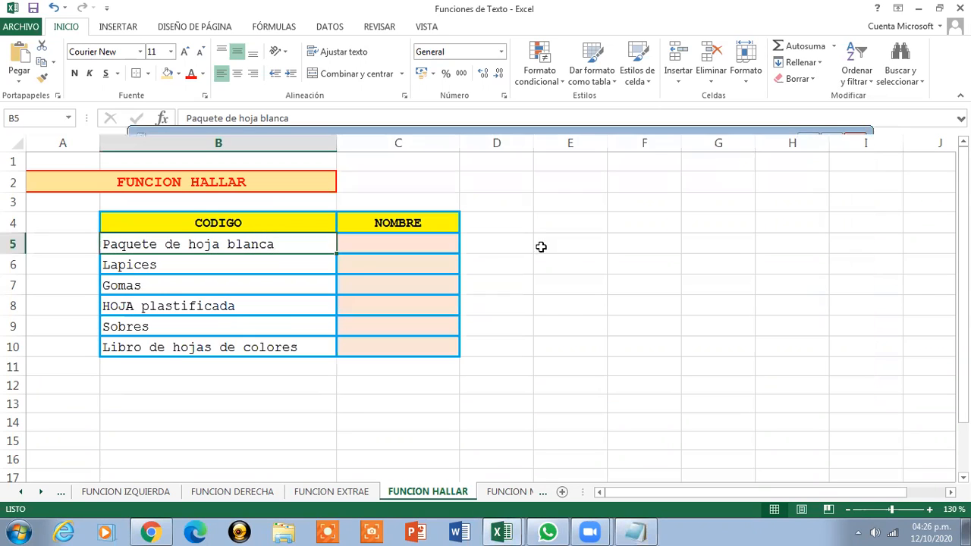
left_click(354, 245)
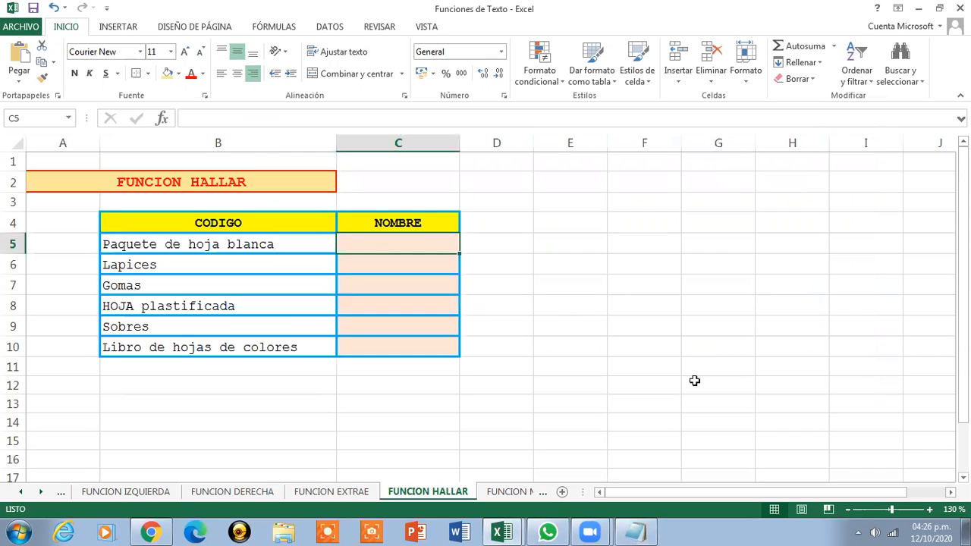
Paste =HALLAR("Hoja",B5,1) into C5 so it returns 12
key("ctrl+v")
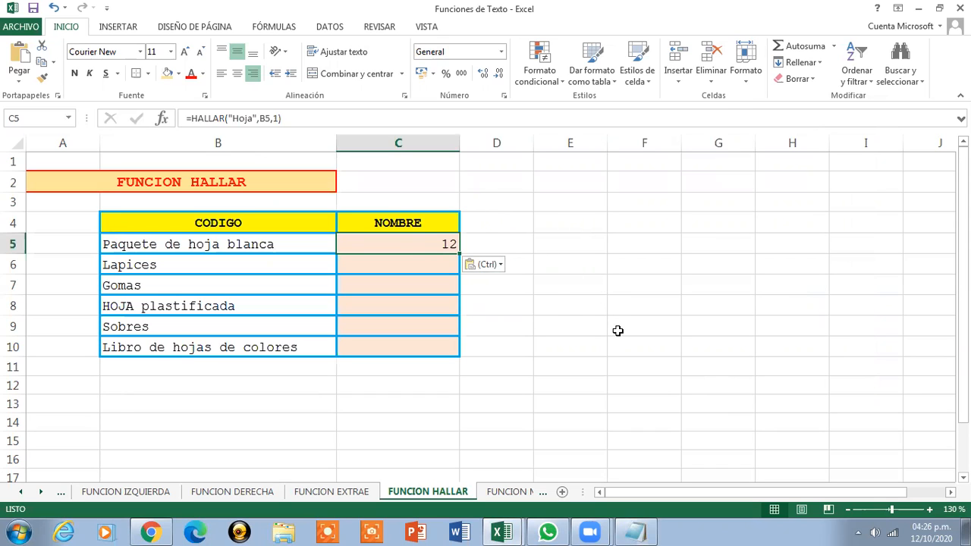
Draw a rectangle over F5:I10 beside the table with white fill and green outline
left_click(118, 26)
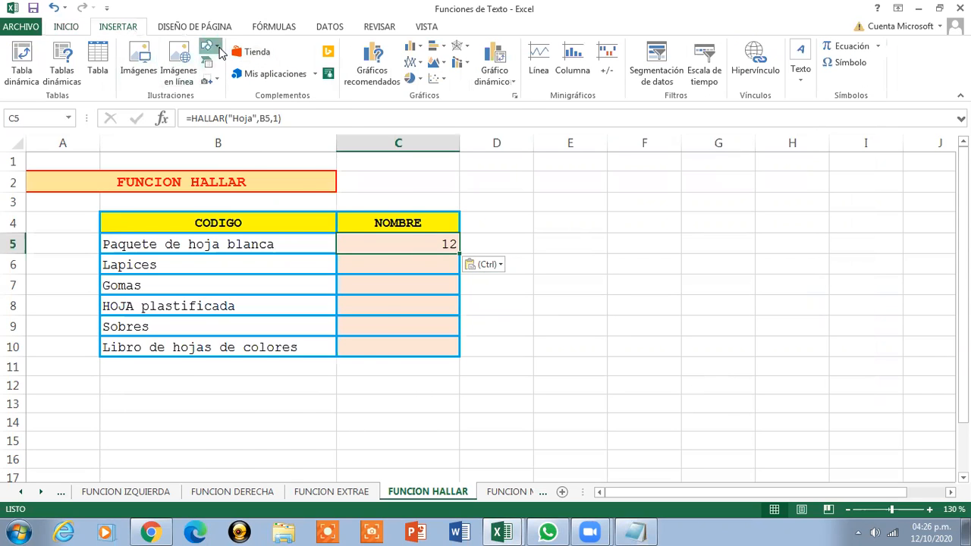
left_click(209, 46)
left_click(247, 79)
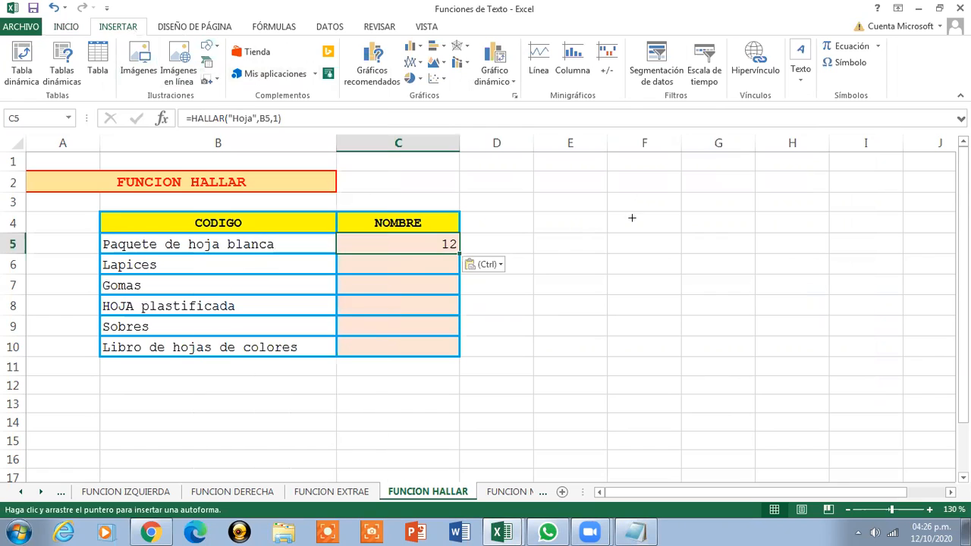
mouse_move(604, 226)
left_mouse_down()
mouse_move(833, 300)
mouse_move(889, 360)
left_mouse_up()
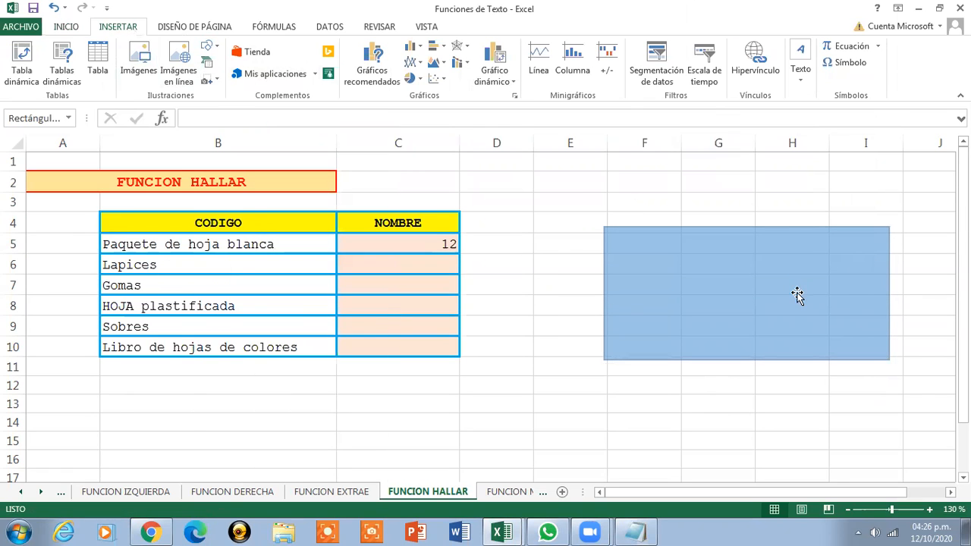
left_click(210, 61)
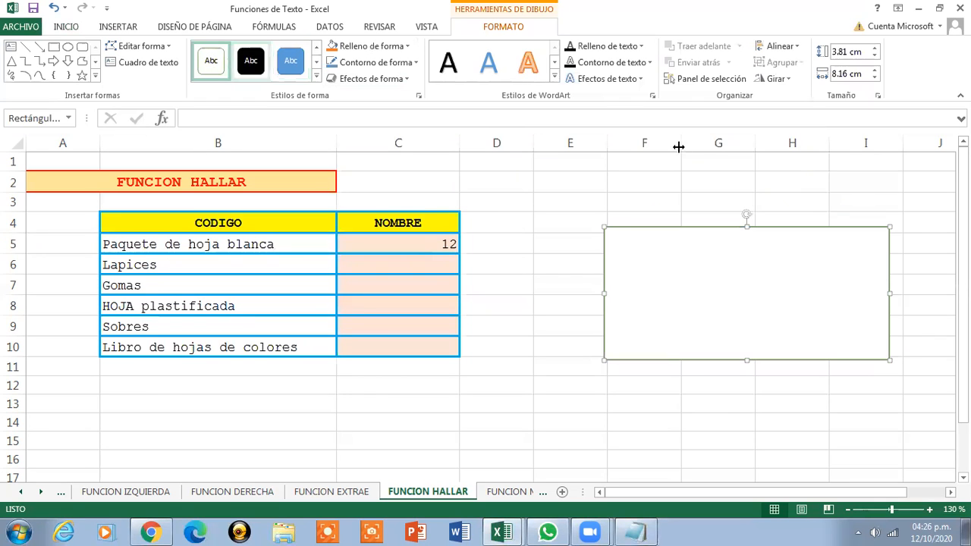
Paste the HALLAR formula from Notepad onto the sheet as a text box
right_click(658, 290)
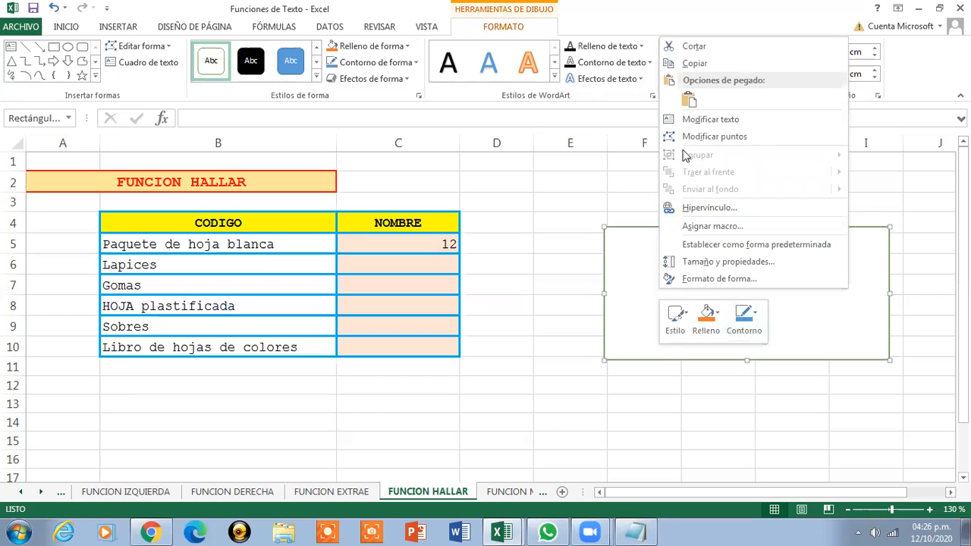
left_click(719, 119)
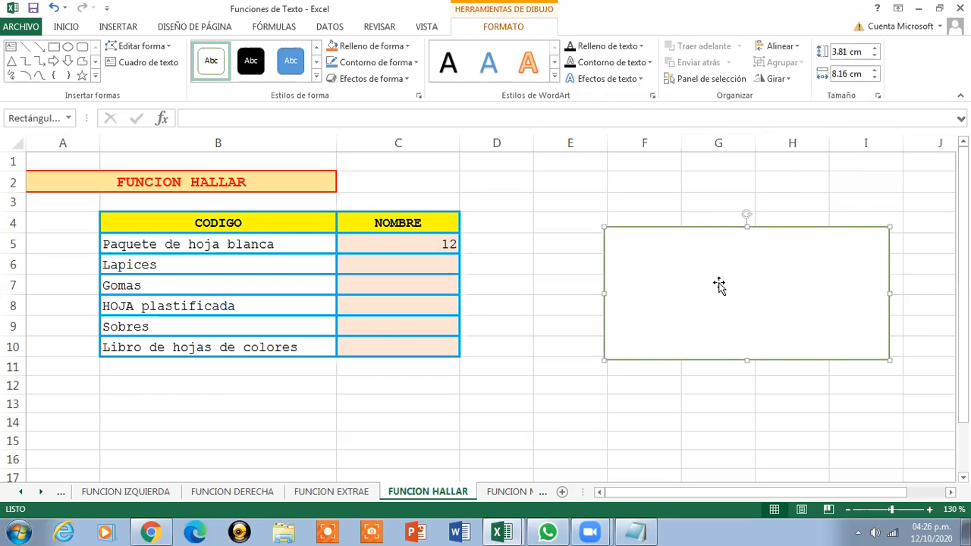
right_click(720, 285)
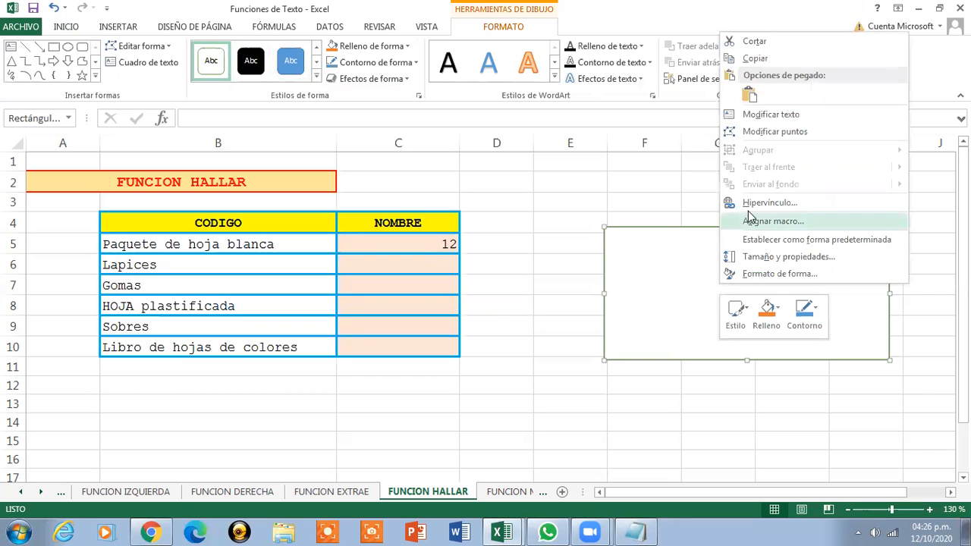
left_click(632, 530)
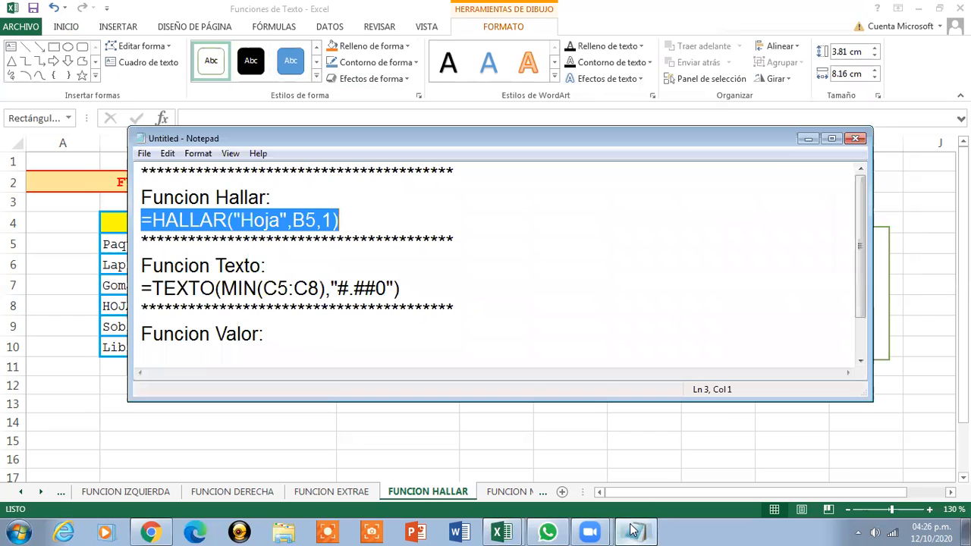
left_click(671, 264)
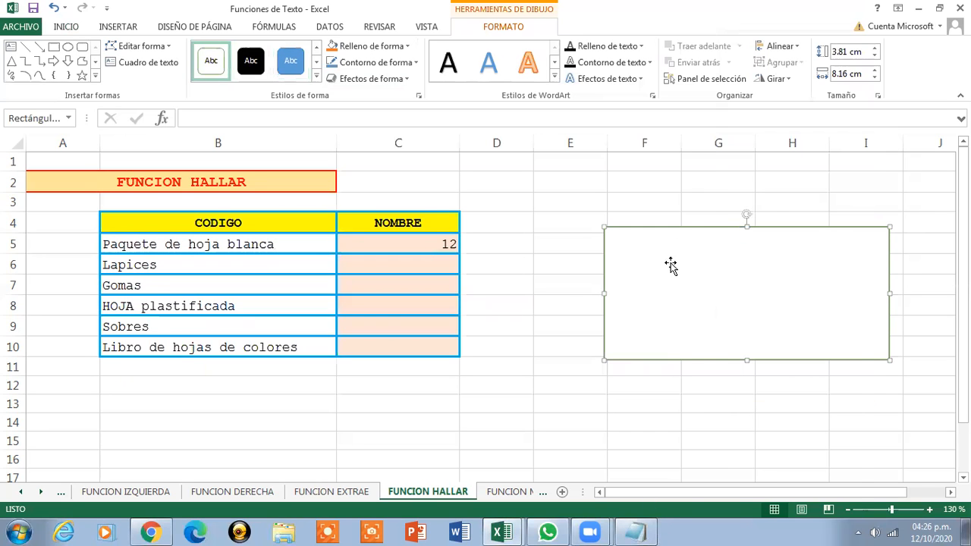
right_click(671, 264)
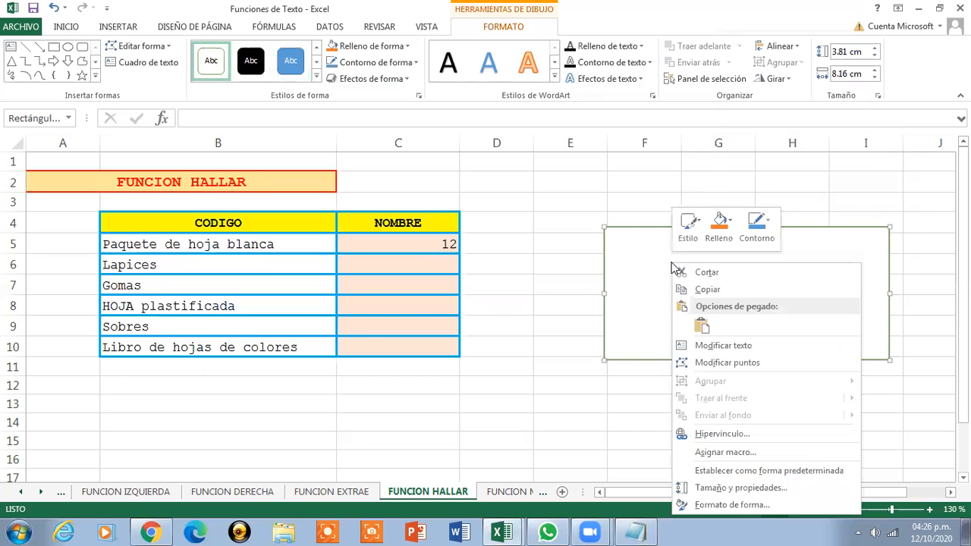
left_click(702, 328)
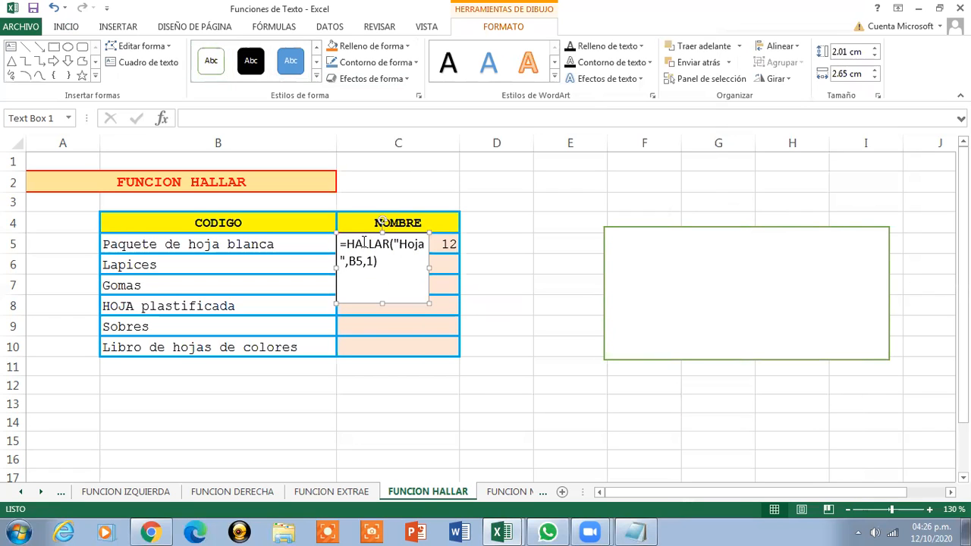
Move the formula text box off column C and cut the empty rectangle away
left_click_drag(339, 233, 505, 248)
left_click(645, 238)
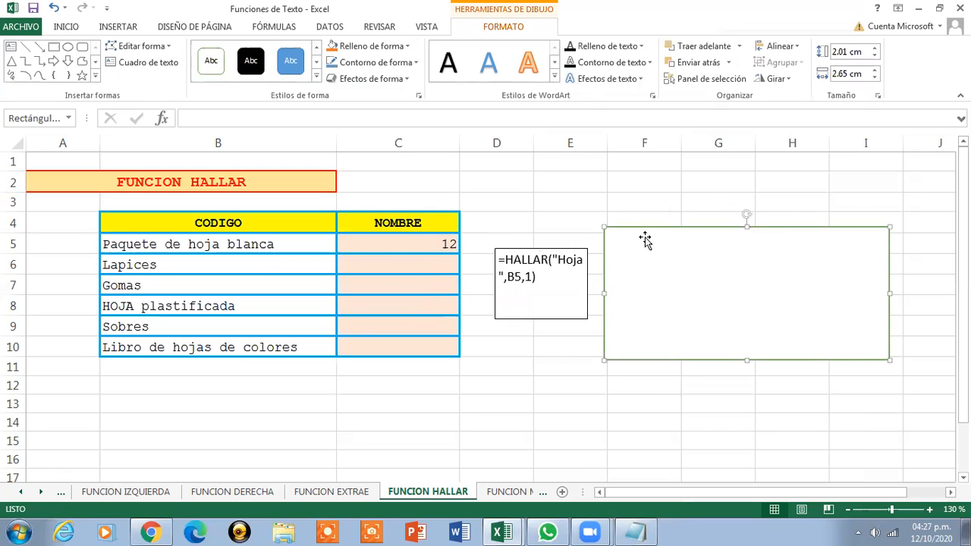
right_click(645, 238)
left_click(664, 248)
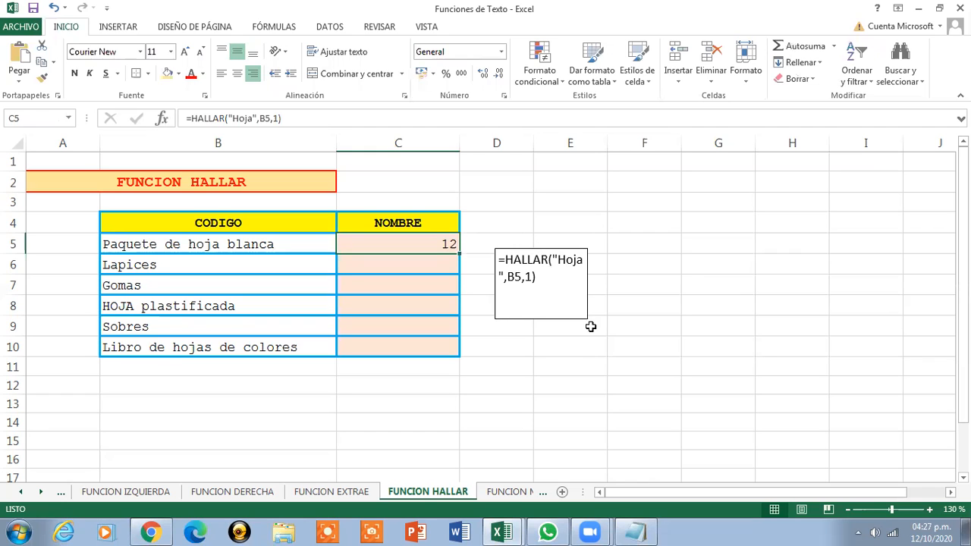
Widen the formula text box to one line and place it over F5:H6 beside the table
left_click(561, 302)
left_click_drag(588, 319, 722, 290)
left_click_drag(634, 246, 733, 223)
left_click(736, 235)
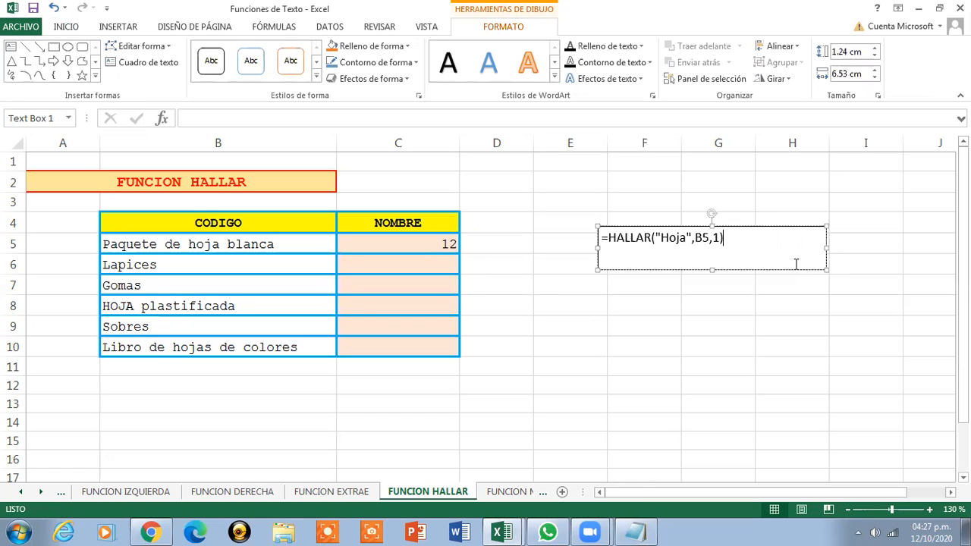
left_click_drag(826, 269, 853, 283)
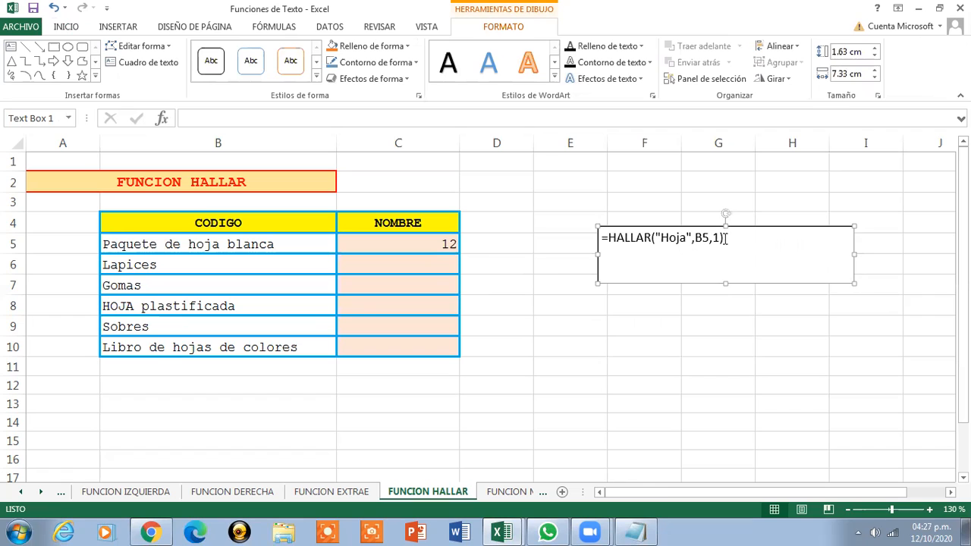
left_click(776, 279)
Confirm C5's =HALLAR("Hoja",B5,1) returns 12 for Paquete de hoja blanca in B5
left_click(254, 245)
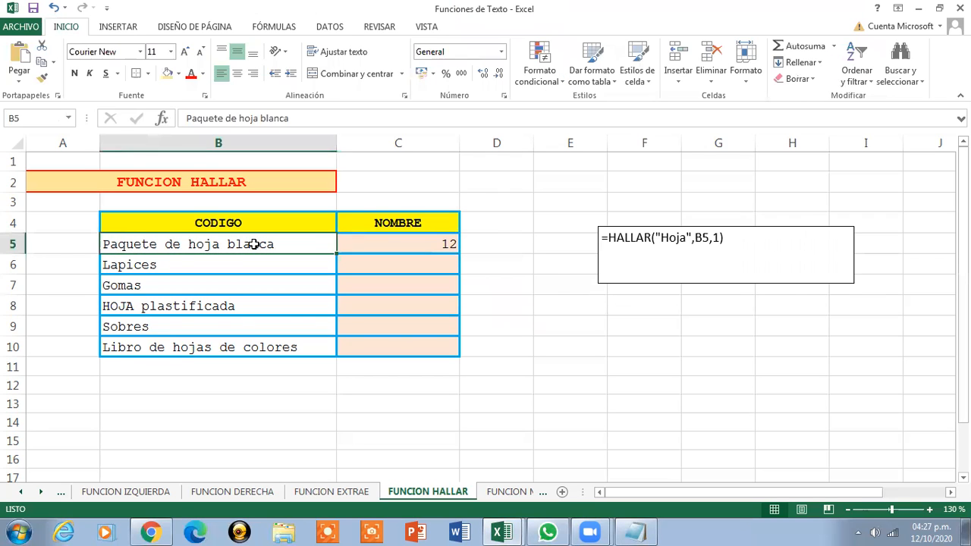
left_click(781, 253)
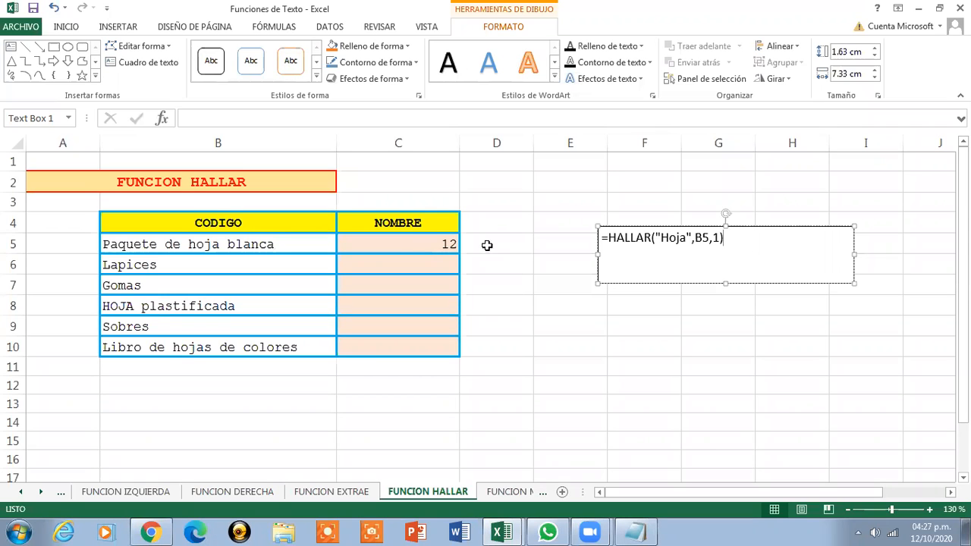
left_click(412, 243)
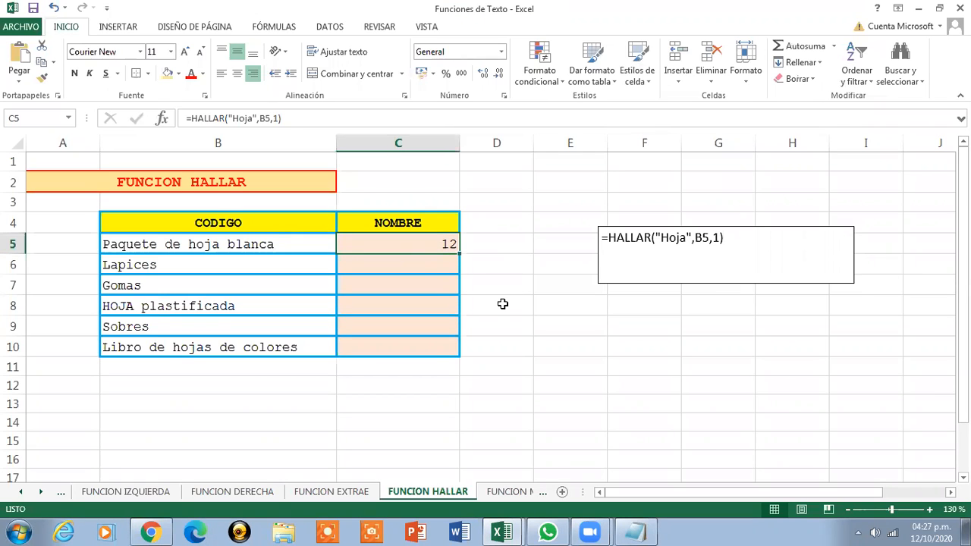
left_click(257, 244)
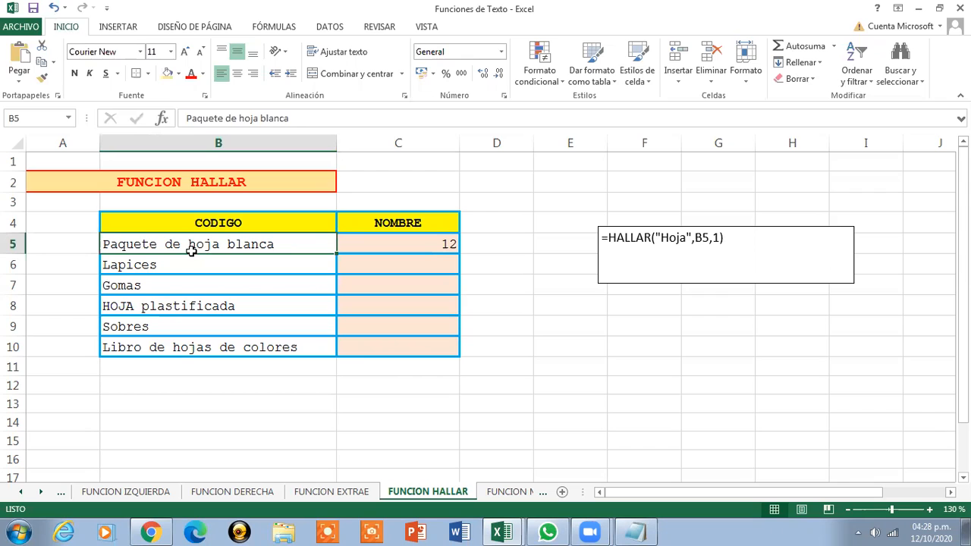
left_click(434, 245)
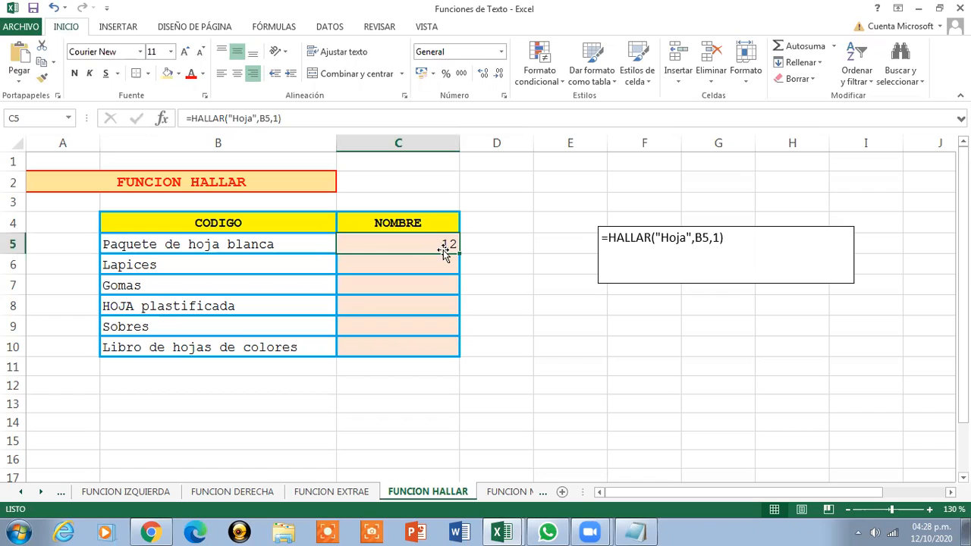
Fill the HALLAR formula down to C10 and inspect the copies in C6, C7 and C8
left_click_drag(460, 254, 461, 353)
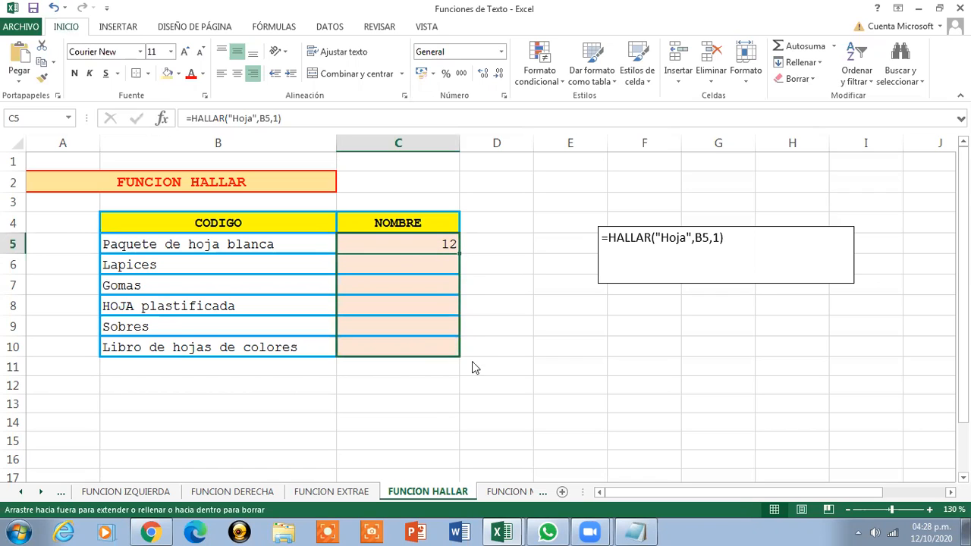
left_click(423, 267)
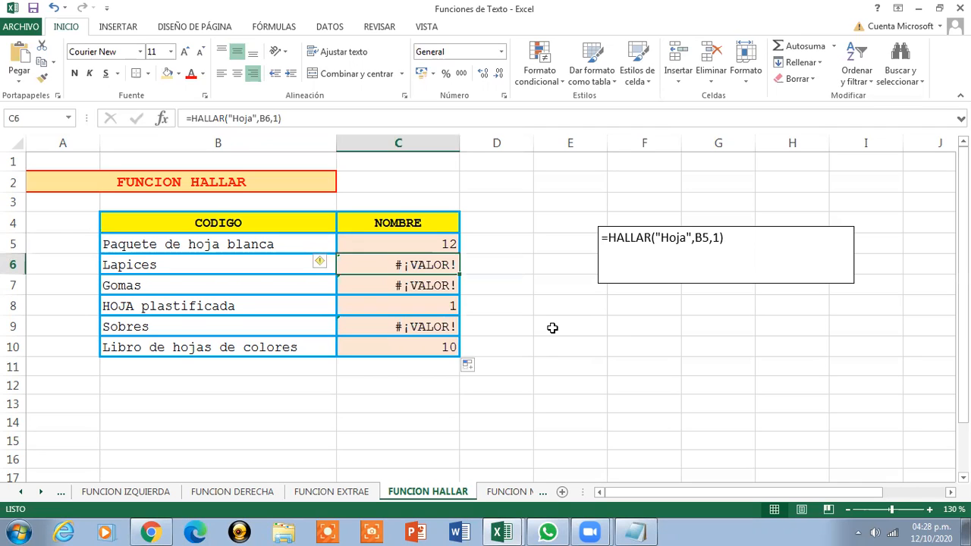
left_click(427, 285)
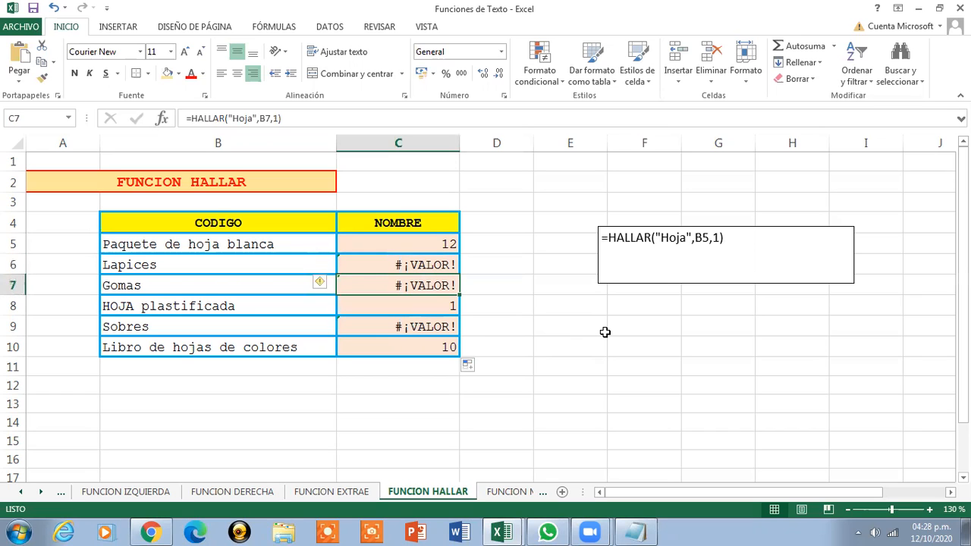
left_click(454, 310)
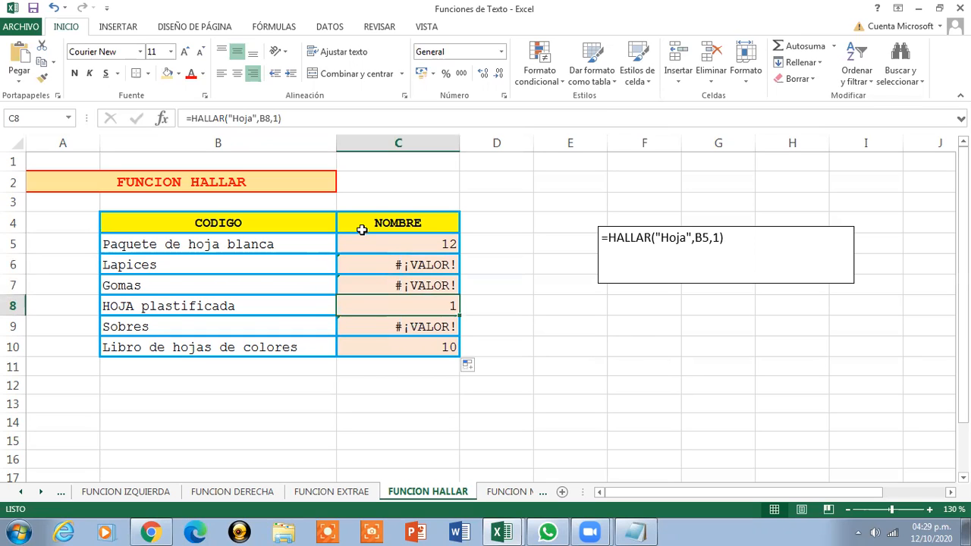
Retitle C4 as POSICION and B4 as CADENA DE TEXTO, then review C9 and C10
left_click(361, 226)
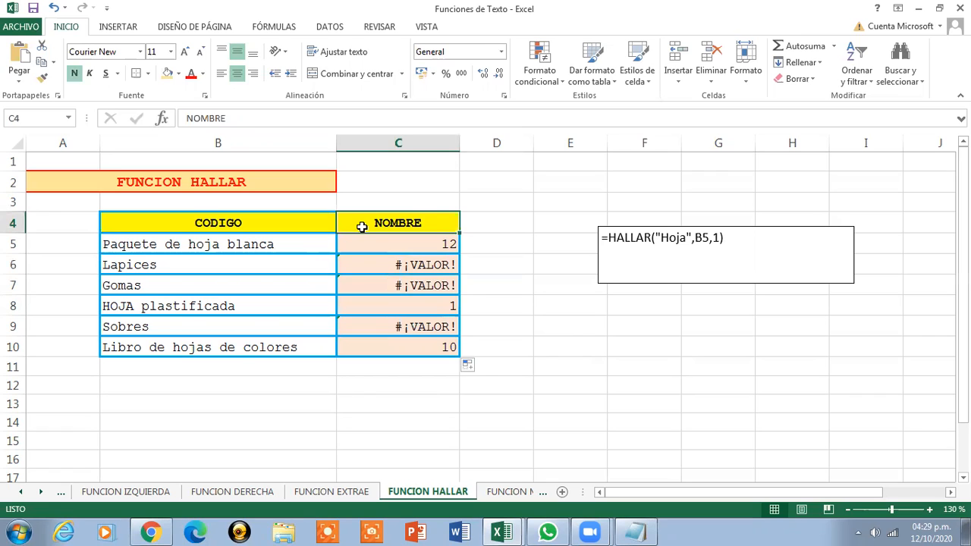
type("POSICION")
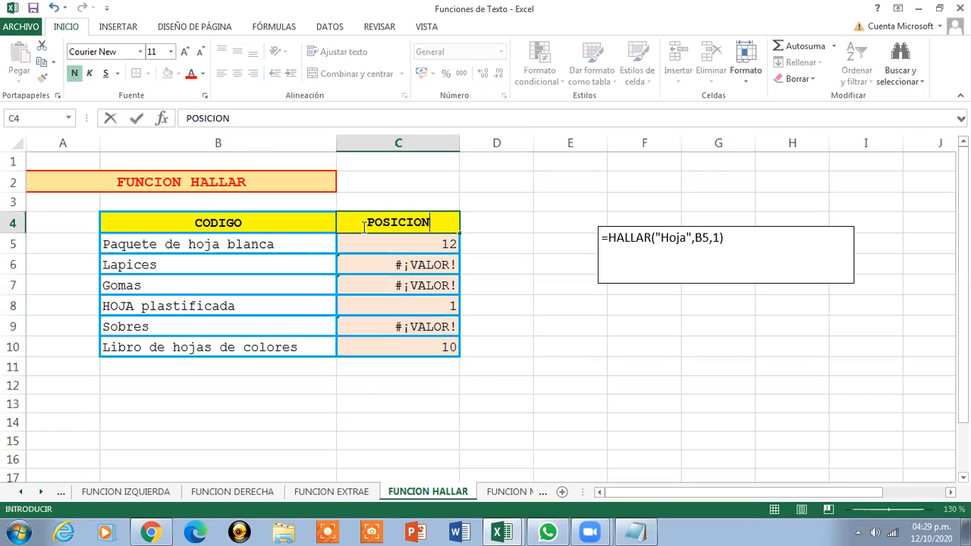
left_click(289, 224)
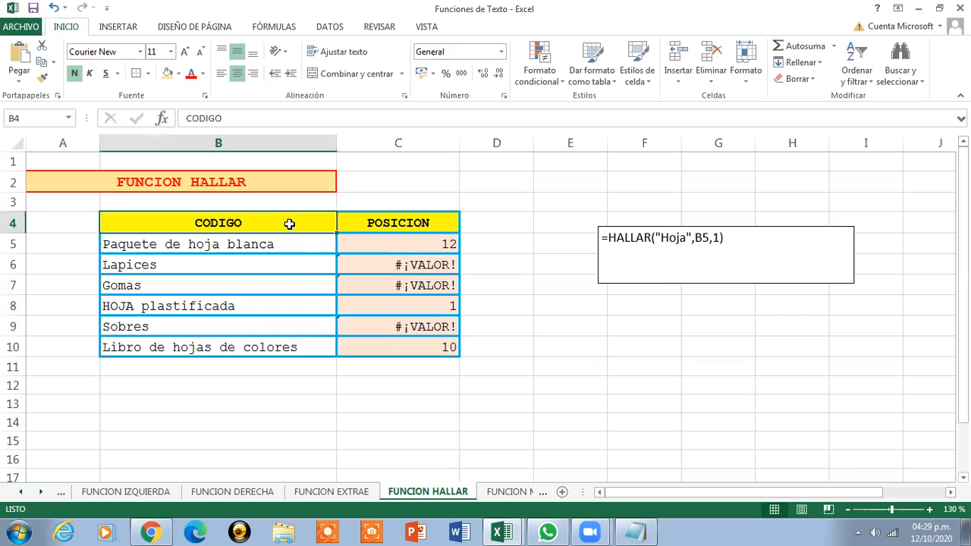
type("CAD")
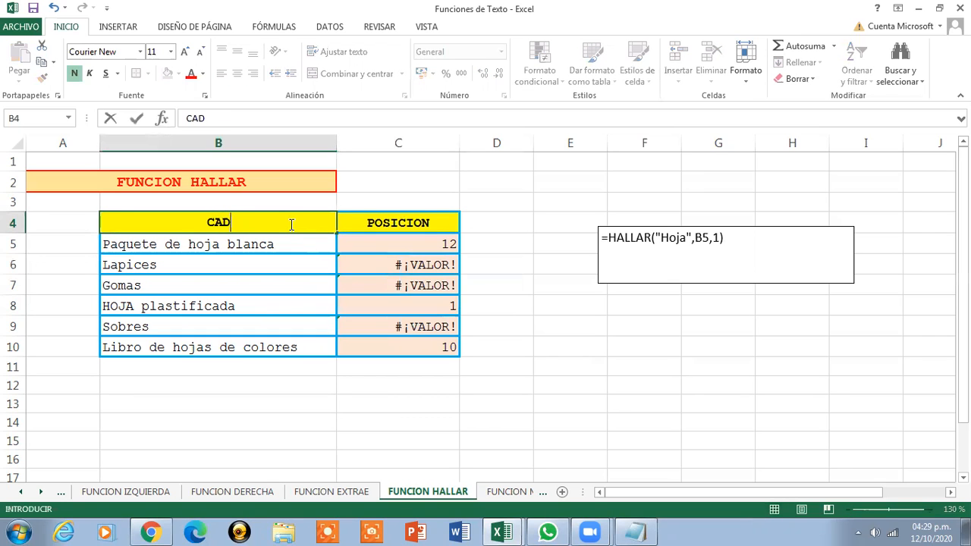
type("ENA DE TEX")
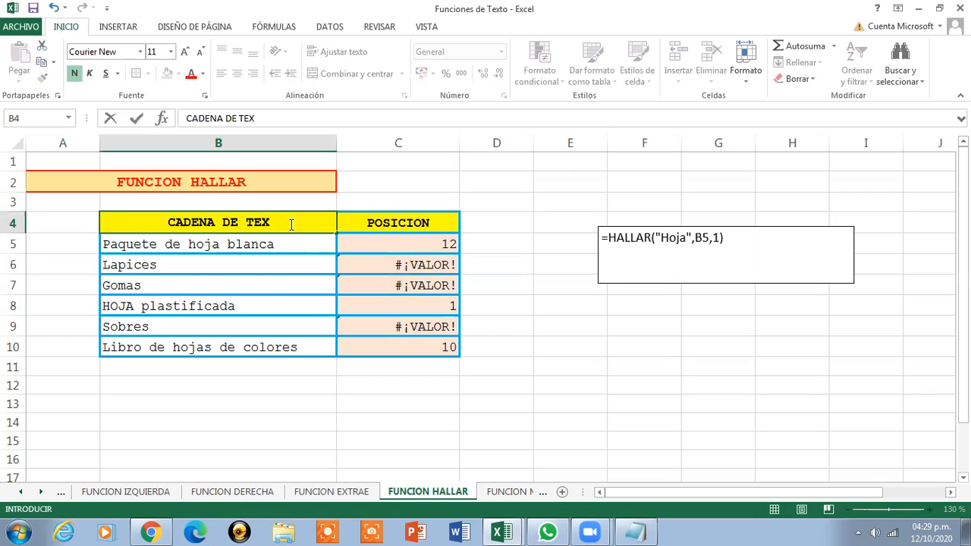
type("TO")
left_click(430, 220)
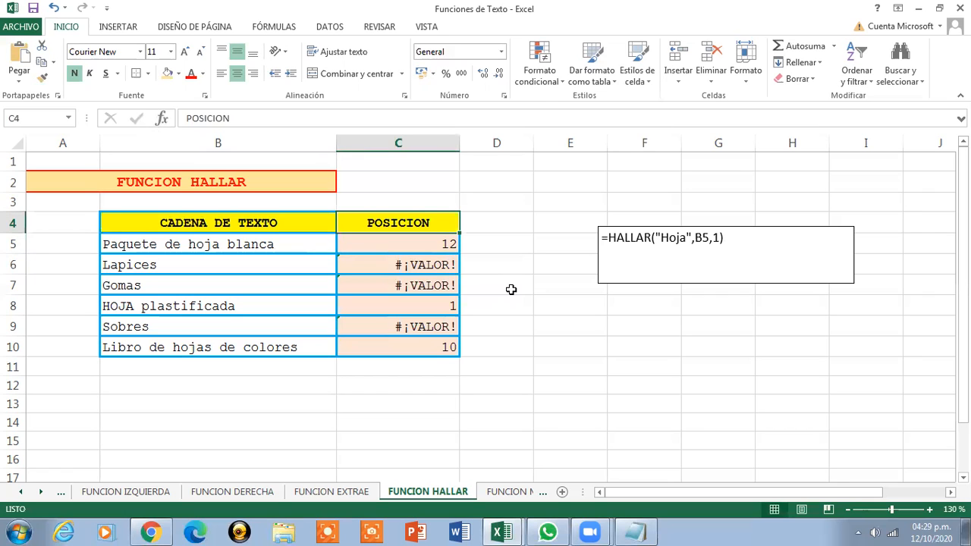
left_click(429, 323)
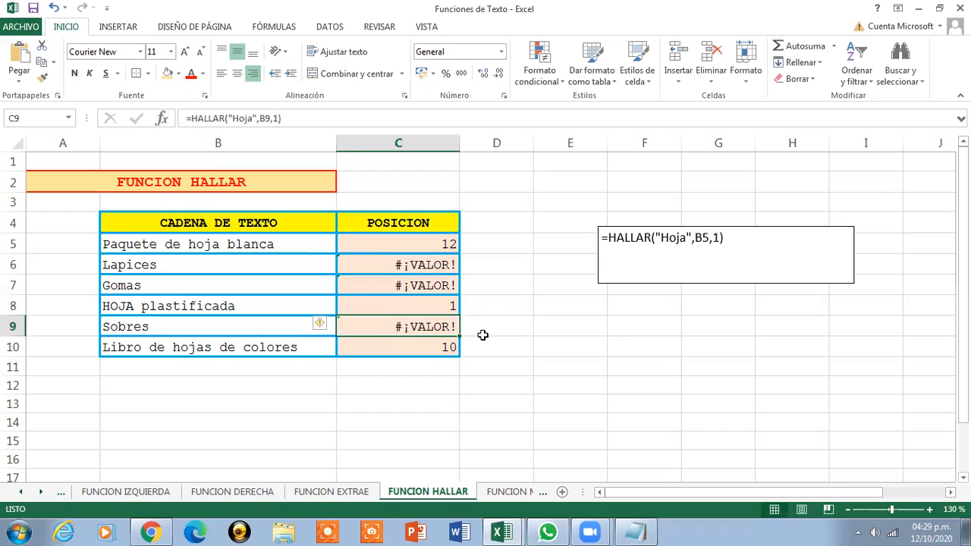
left_click(424, 342)
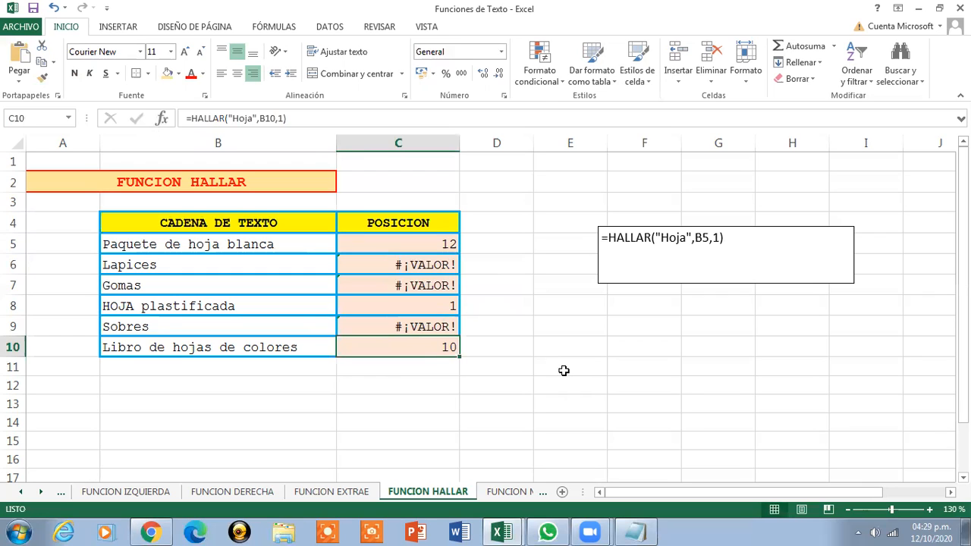
left_click(107, 349)
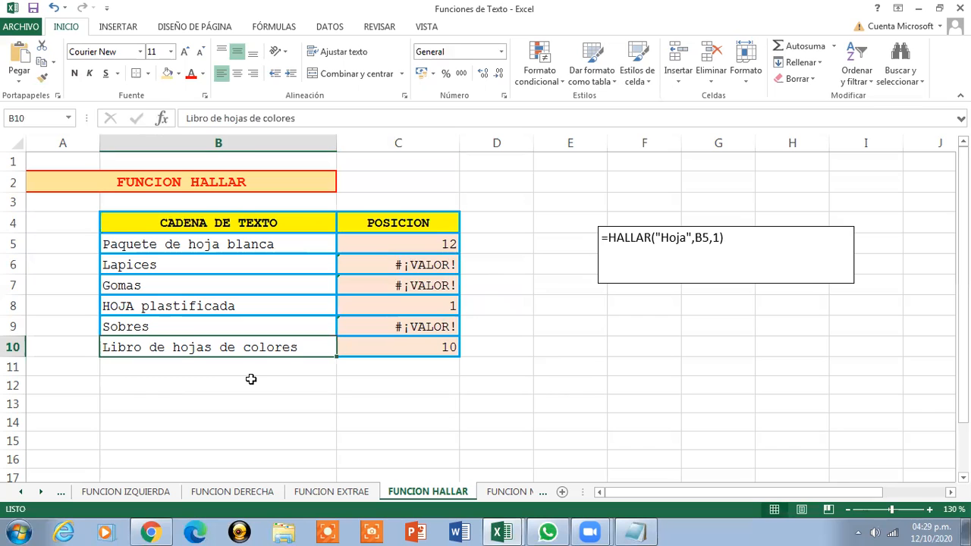
left_click(382, 350)
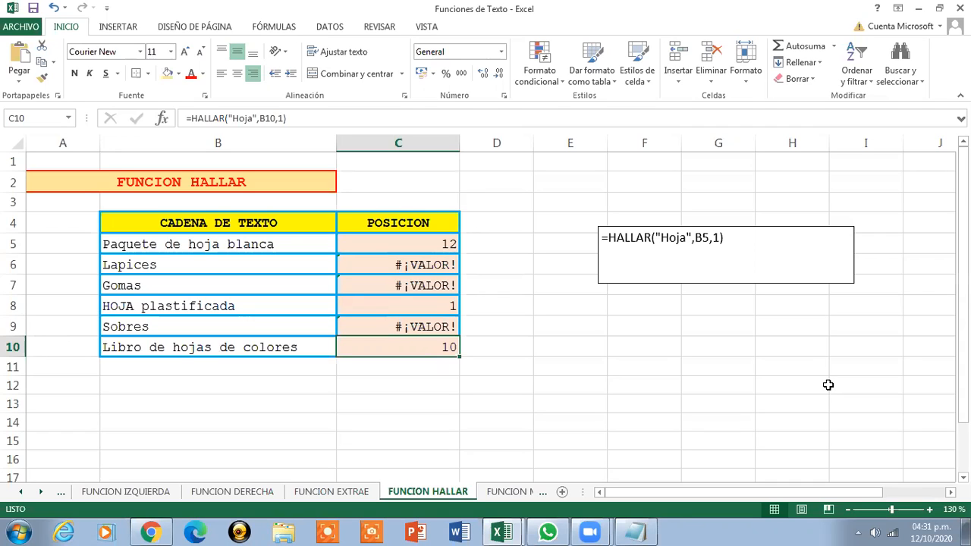
left_click(709, 271)
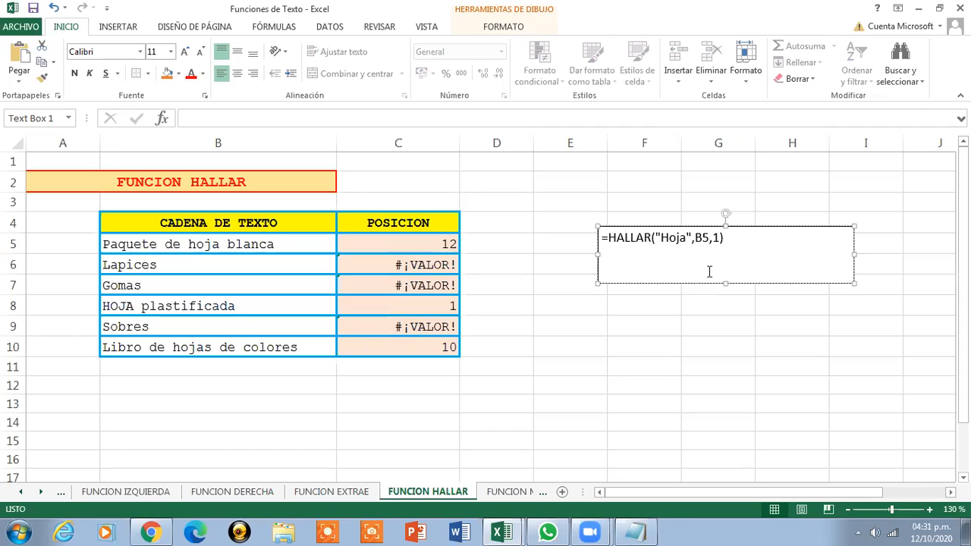
Cut the =HALLAR("Hoja",B5,1) note text box off the sheet and select the title cell
key("Escape")
right_click(690, 248)
left_click(716, 258)
left_click(441, 240)
left_click(705, 281)
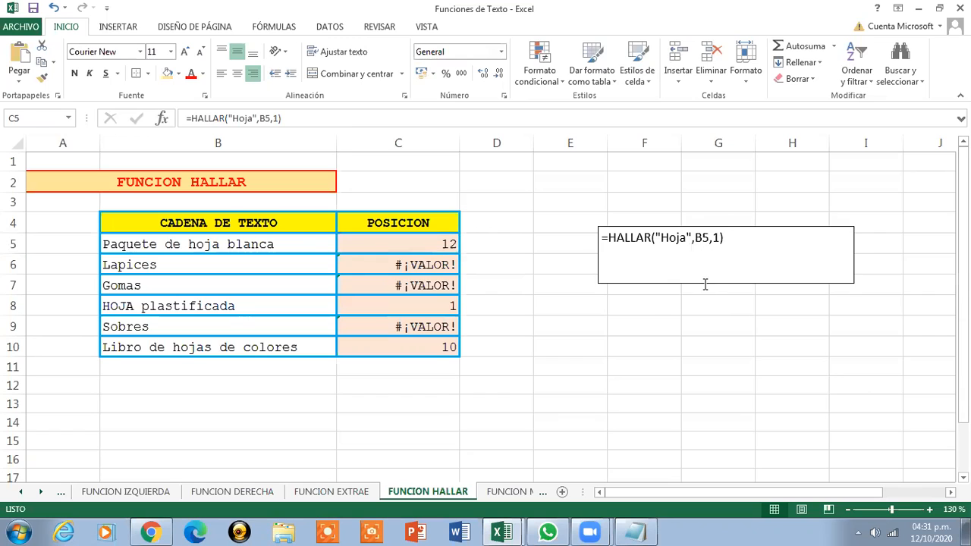
right_click(617, 226)
left_click(651, 235)
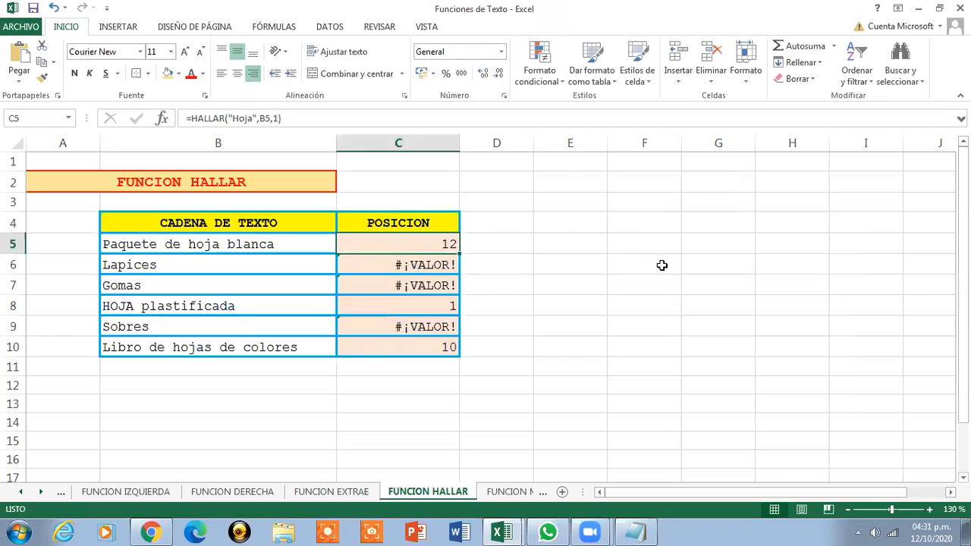
left_click(228, 184)
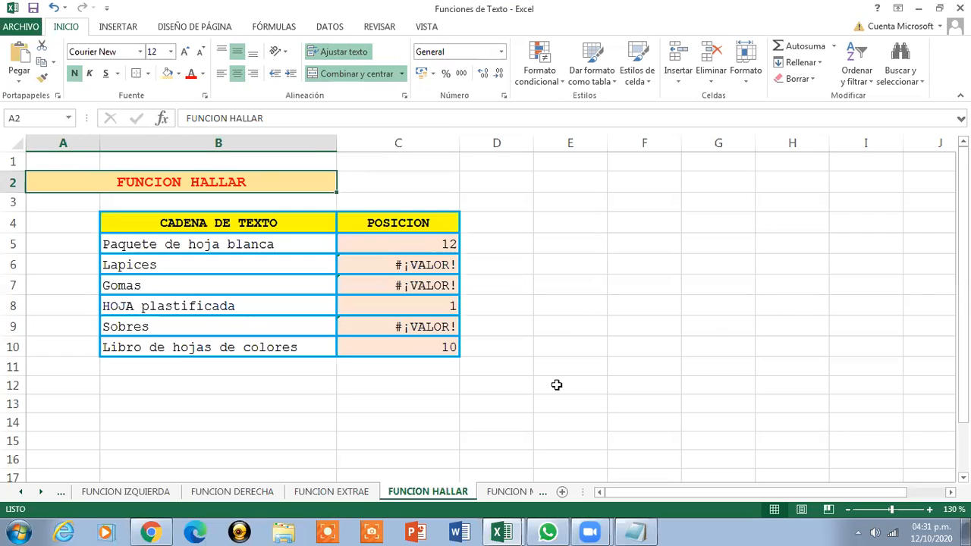
Show the FUNCION MAYUSCULA sheet at 140% zoom and select C5 for the uppercase formula
left_click(512, 493)
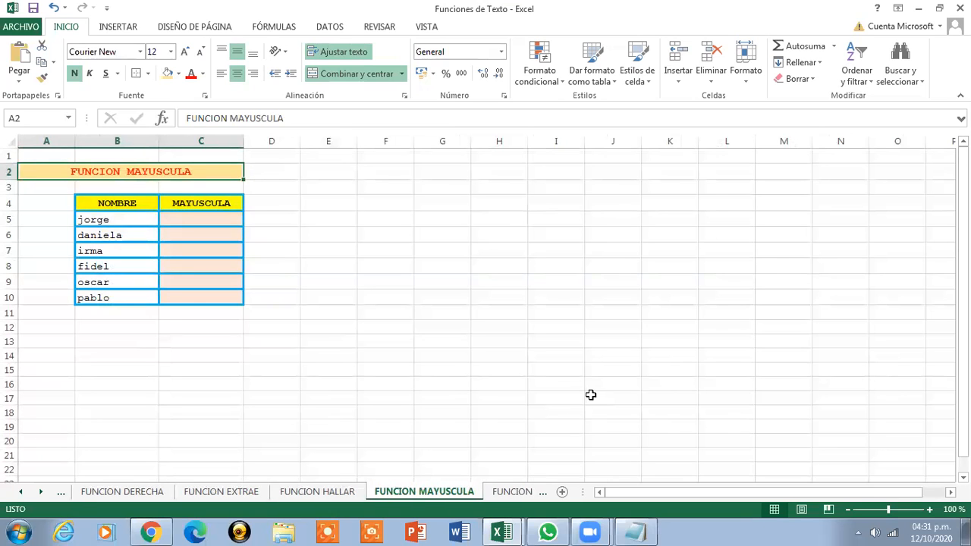
left_click(932, 510)
left_click(933, 510)
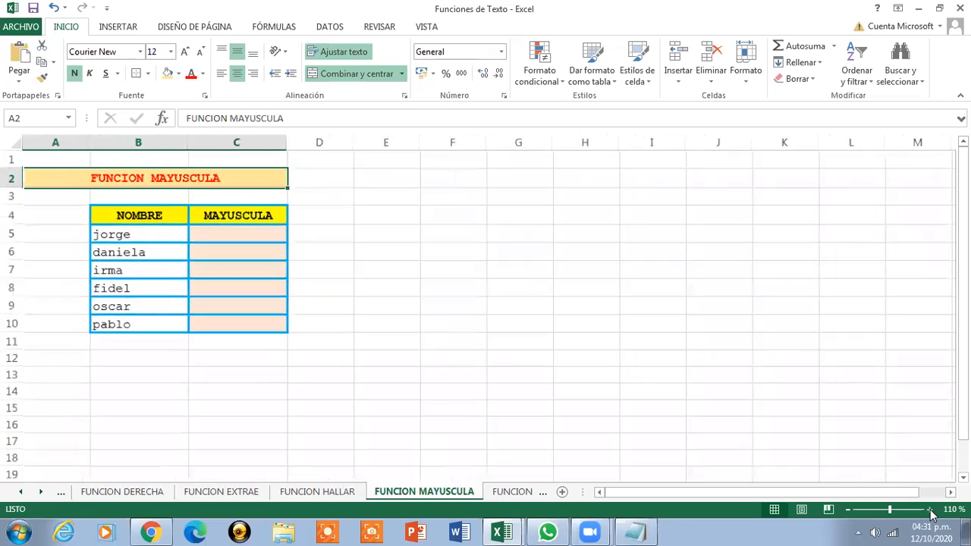
left_click(932, 510)
left_click(932, 510)
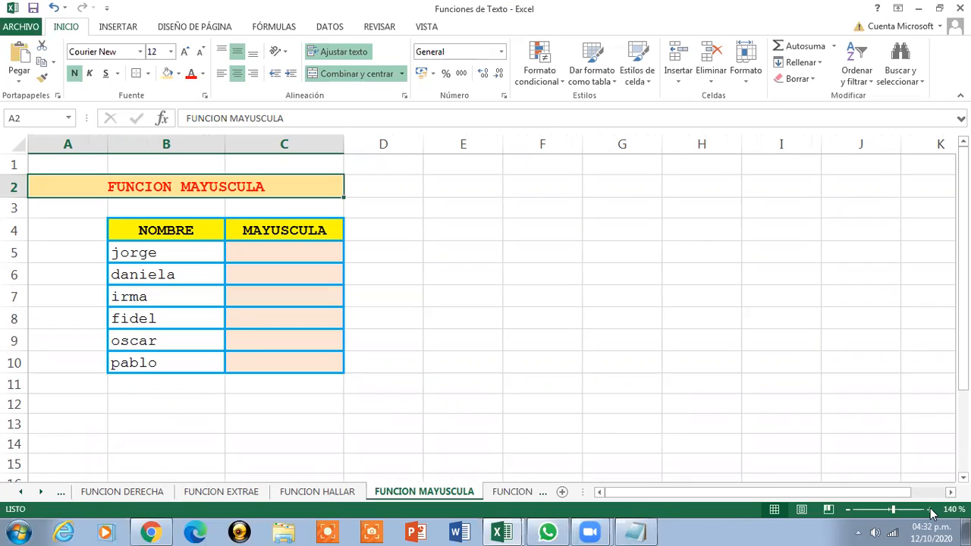
left_click(161, 230)
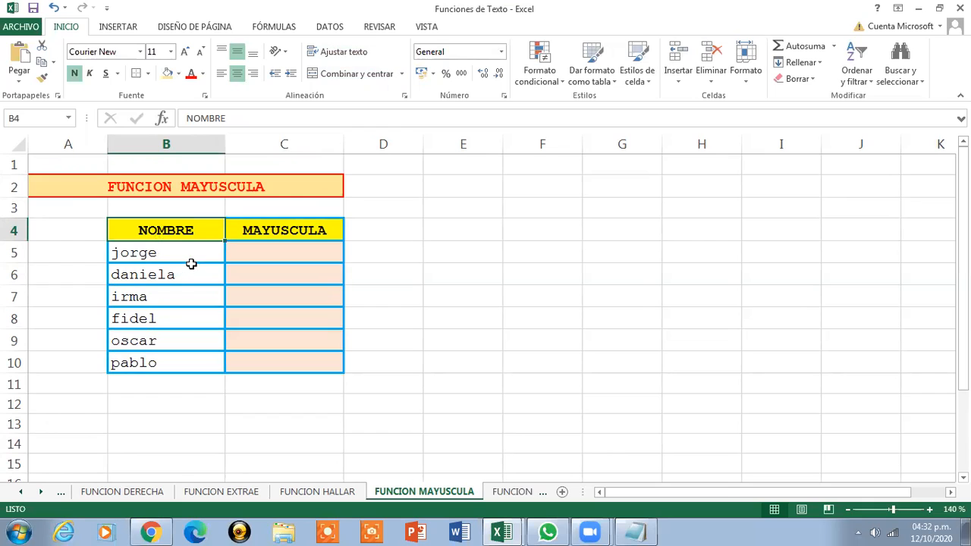
left_click(265, 255)
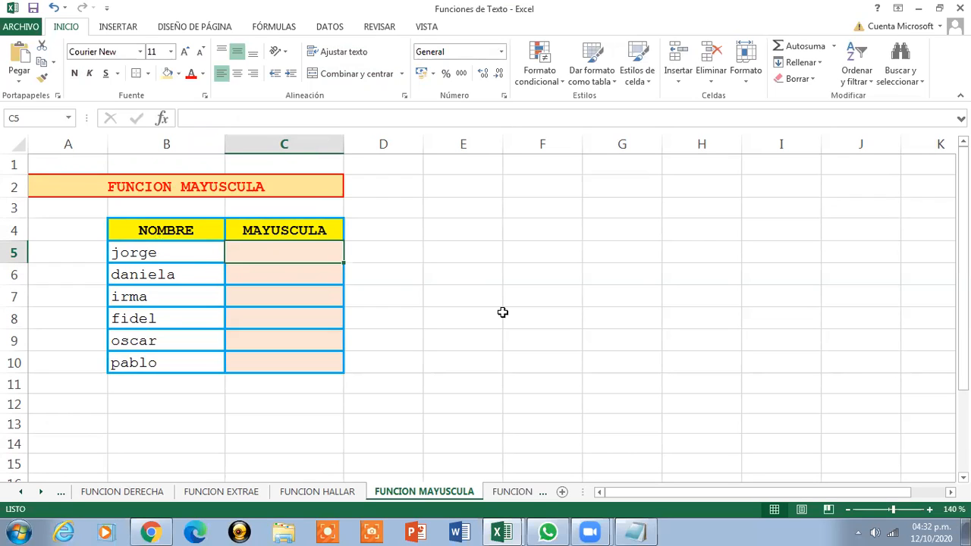
Enter =MAYUSC(B5) in C5, fill it down to C10, then go to the FUNCION MINUSCULA sheet
type("=")
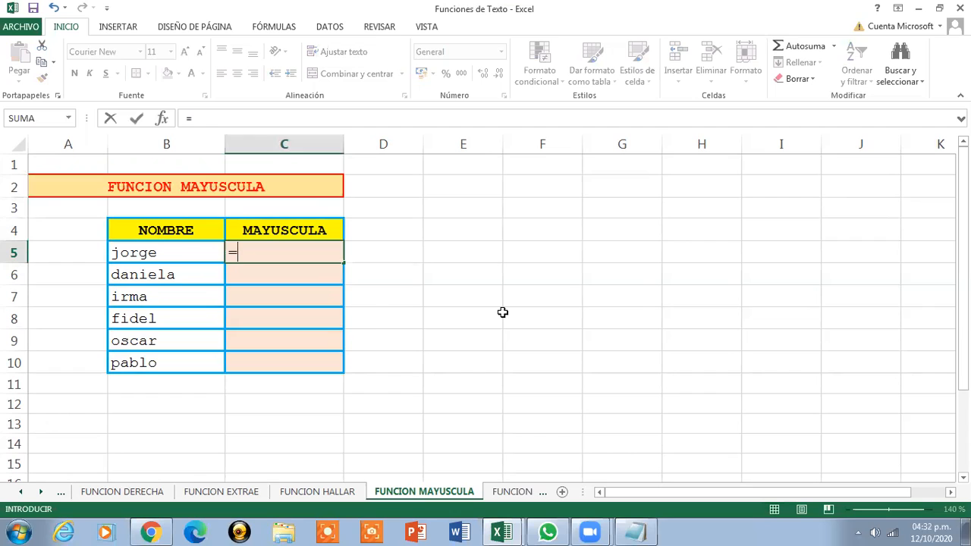
type("MAYUSC")
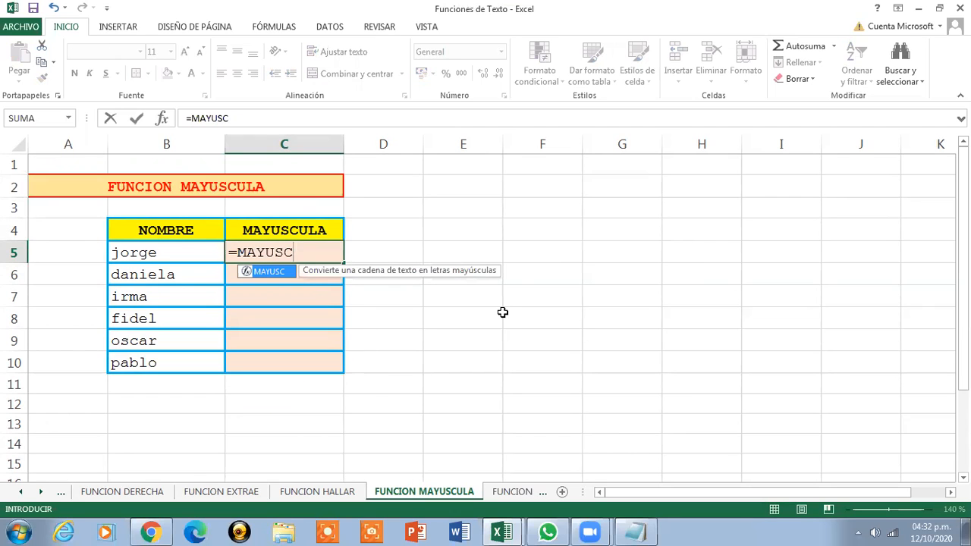
type("(")
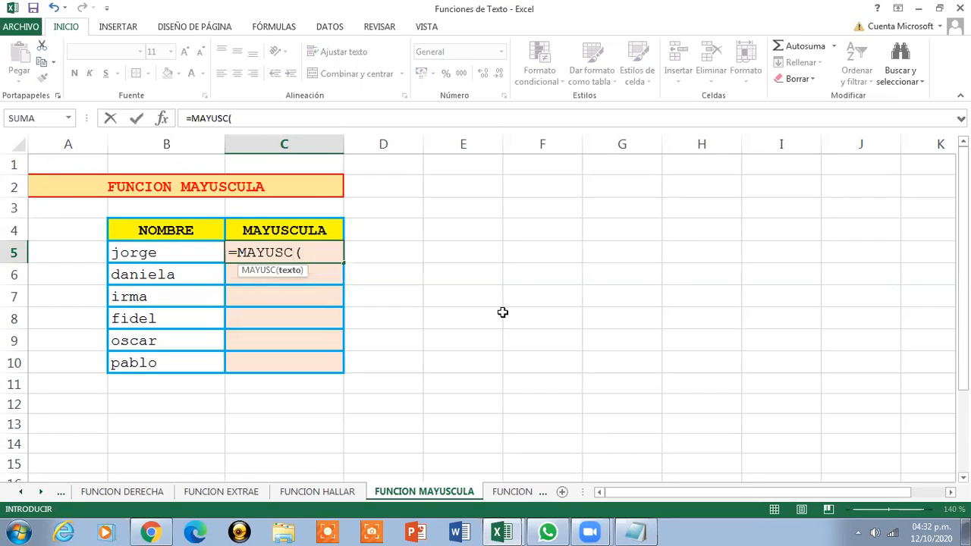
left_click(173, 253)
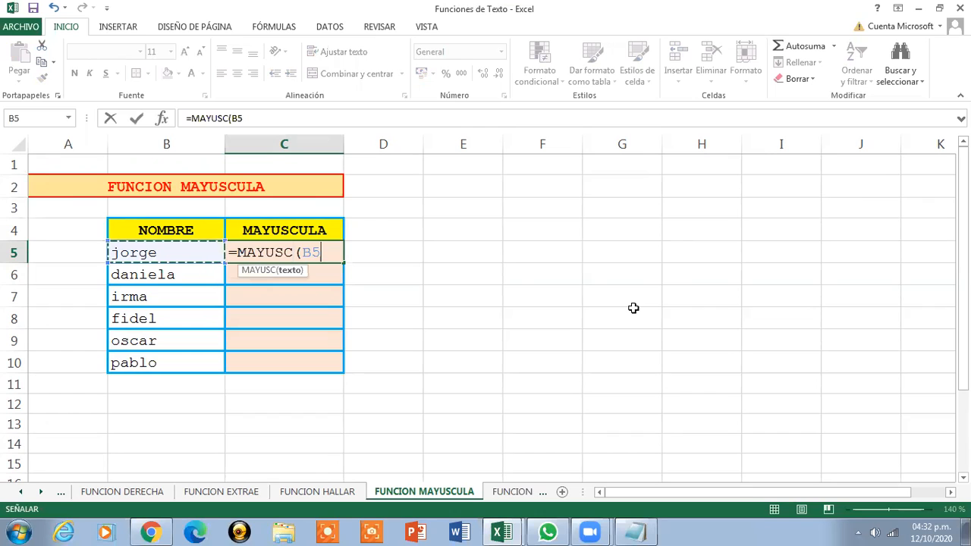
type(")")
key("Return")
left_click(312, 256)
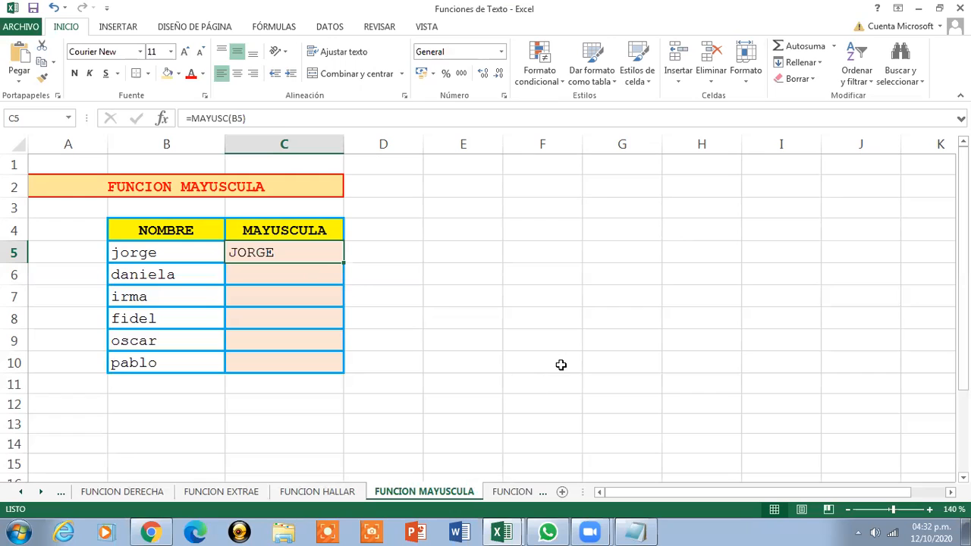
left_click_drag(343, 263, 340, 368)
left_click(296, 249)
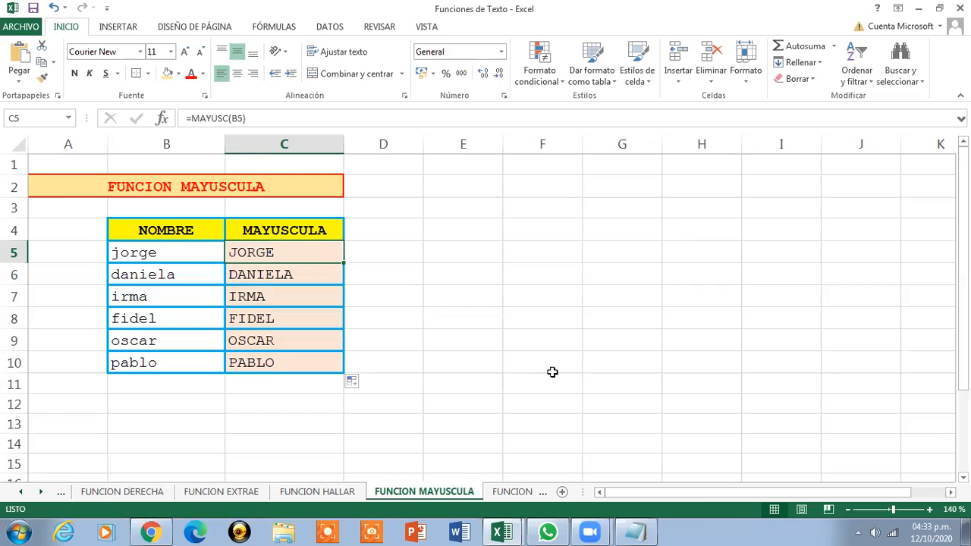
left_click(266, 179)
left_click(518, 492)
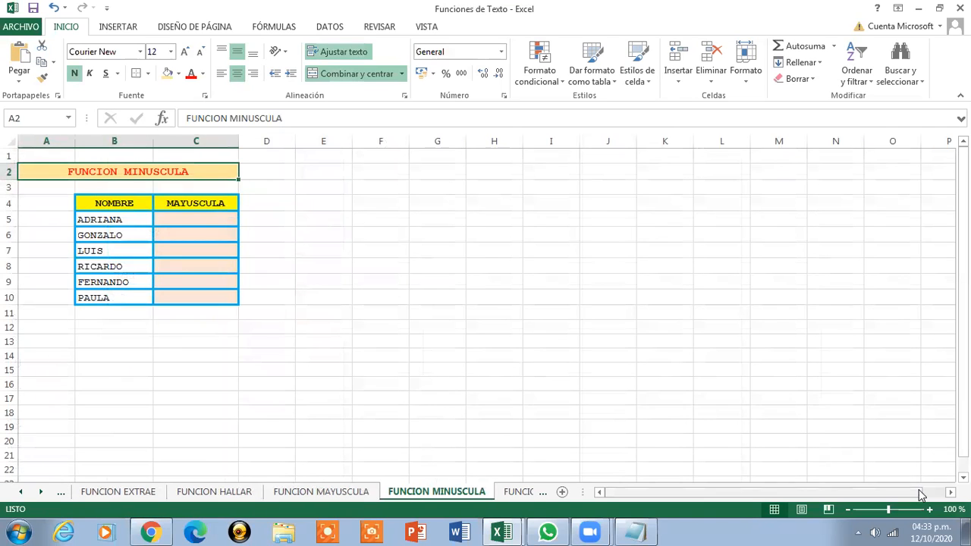
Zoom in and edit the C4 header so MAYUSCULA reads MINUSCULA
left_click(930, 510)
left_click(930, 510)
left_click(930, 510)
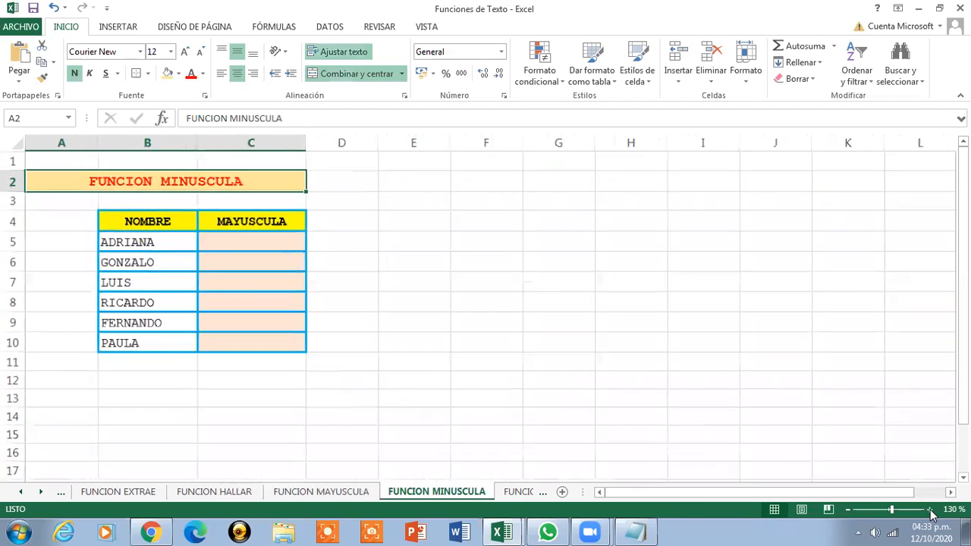
left_click(930, 510)
left_click(930, 510)
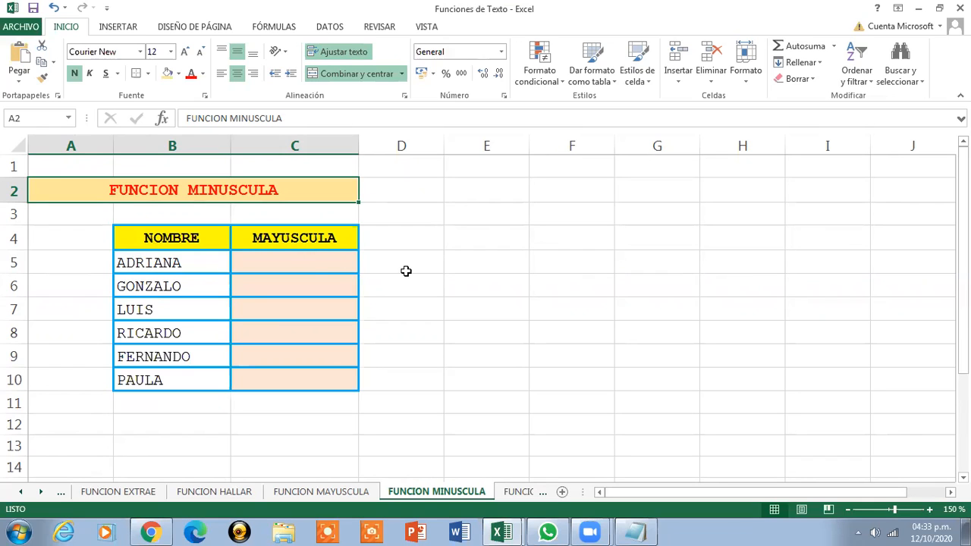
double_click(281, 238)
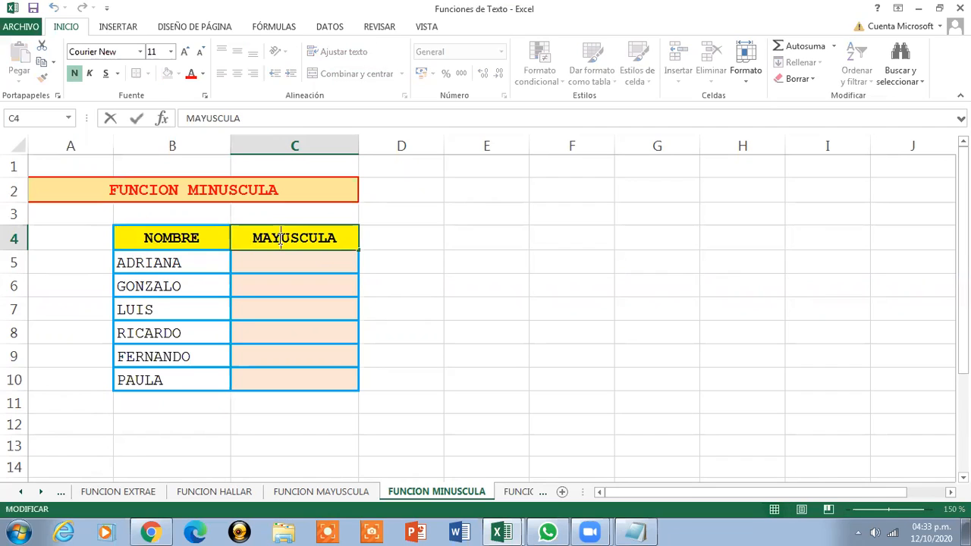
key("BackSpace")
key("BackSpace")
type("IN")
key("Return")
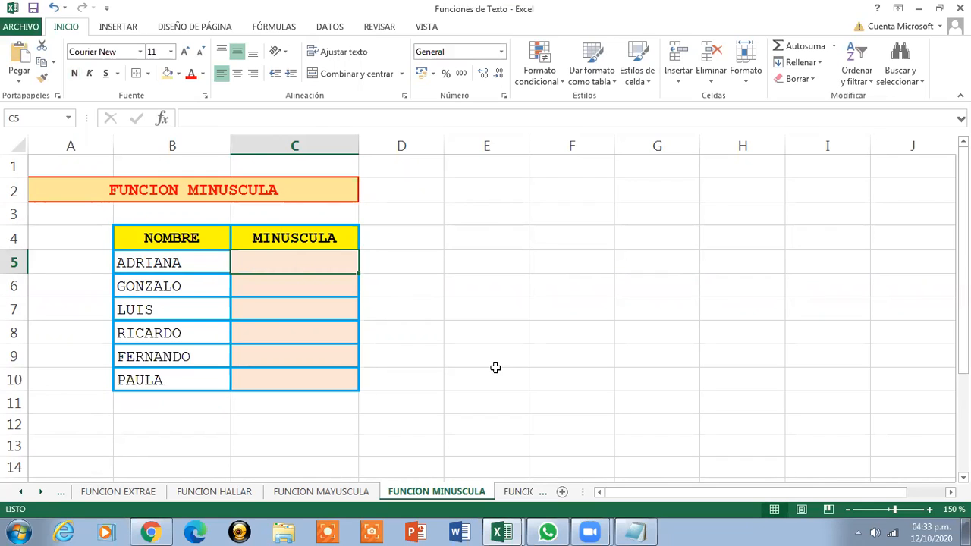
Enter =MINUSC(B5) in C5 and fill it down to C10, then go to the FUNCION LARGO sheet
type("=MINU")
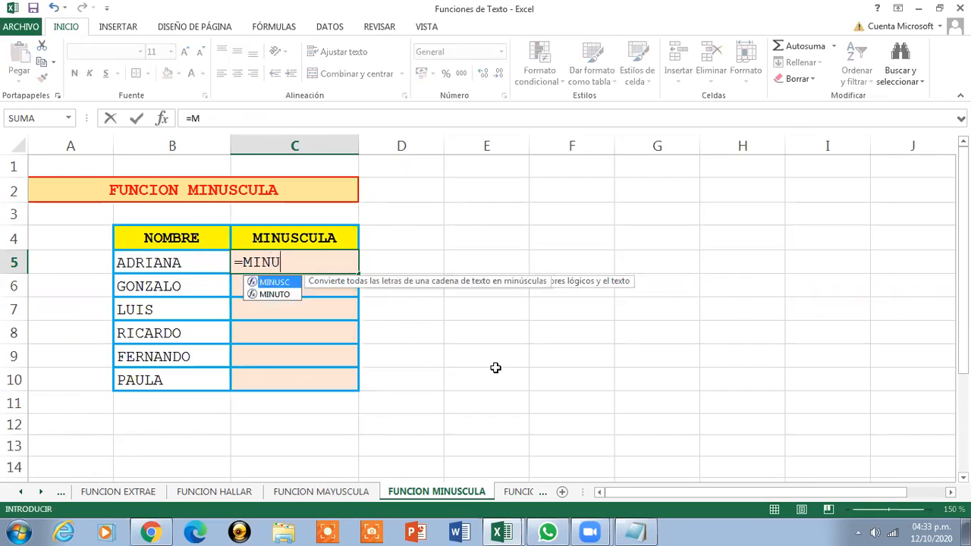
type("SC(")
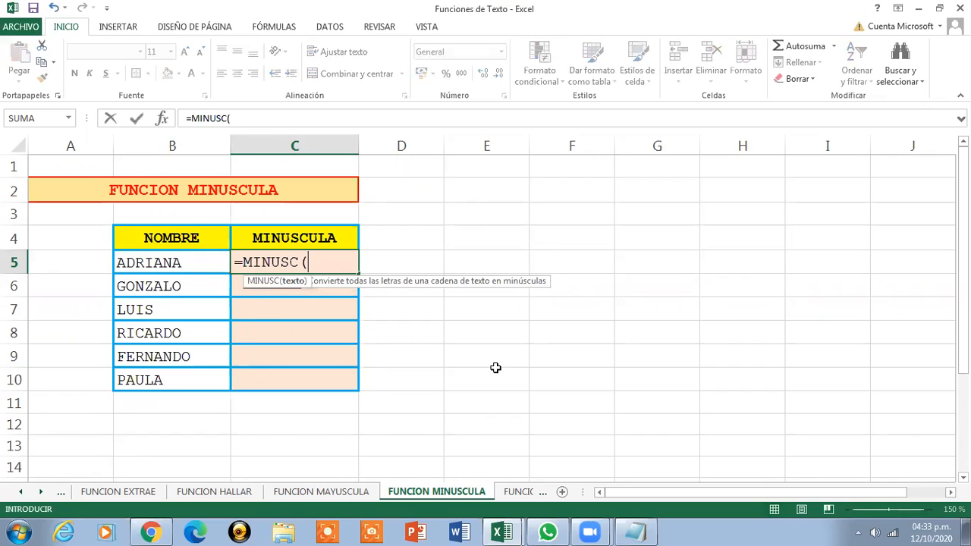
left_click(188, 255)
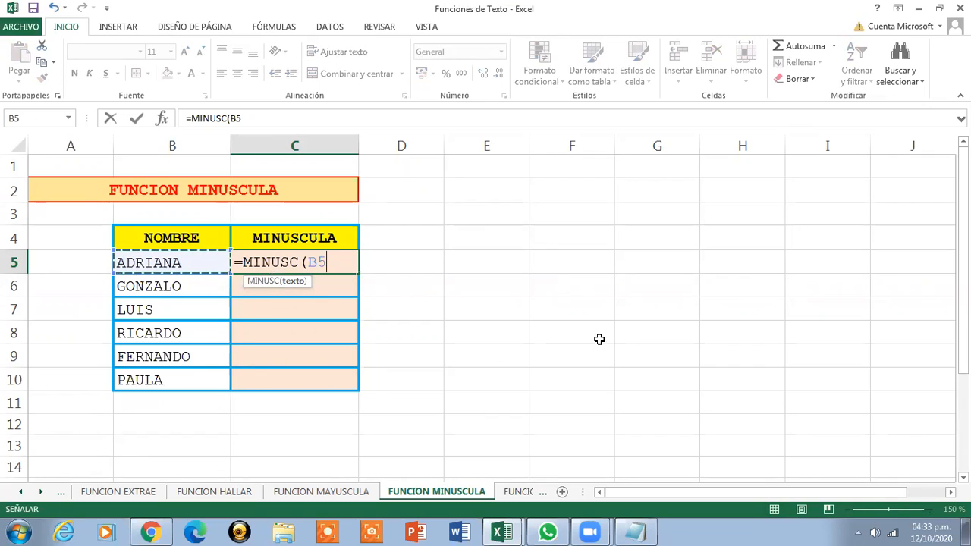
type(")")
key("Return")
left_click(308, 263)
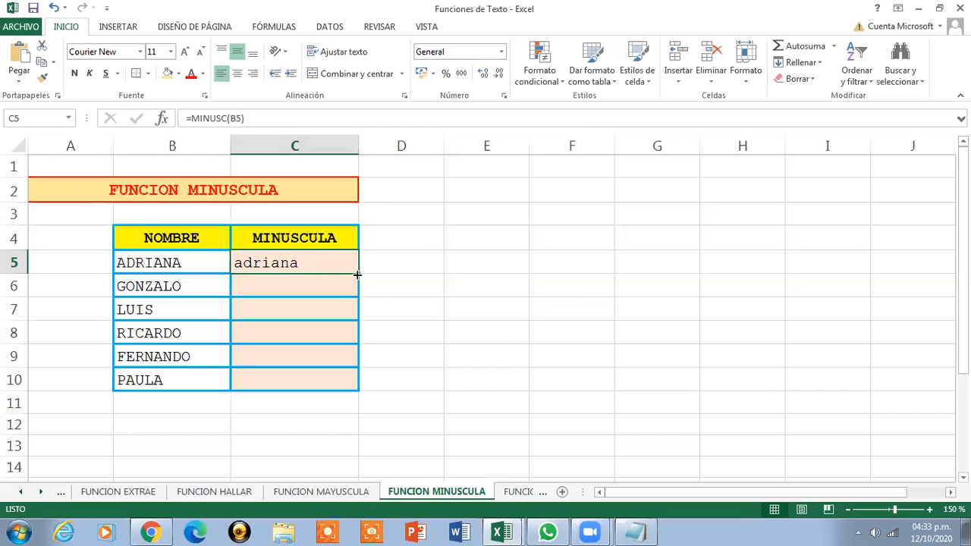
left_click_drag(357, 273, 344, 384)
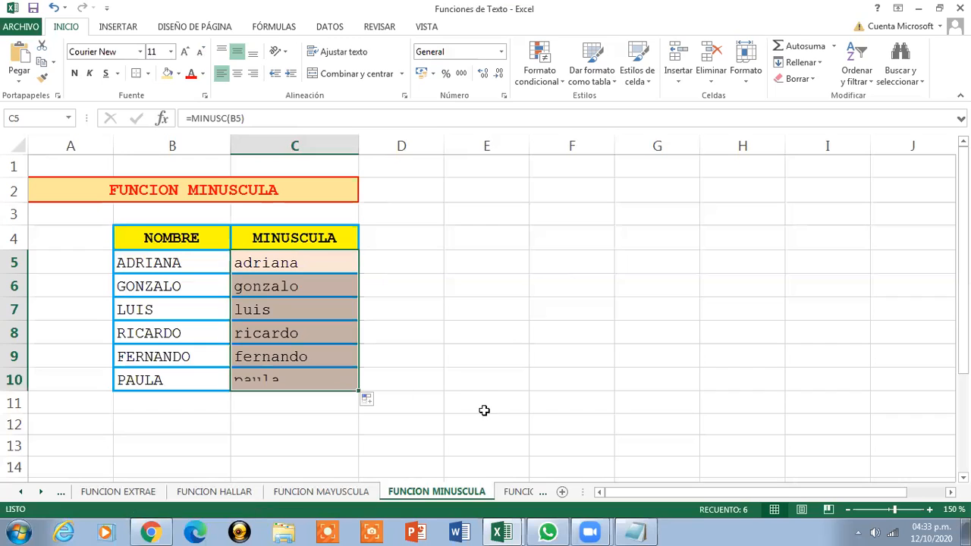
left_click(258, 253)
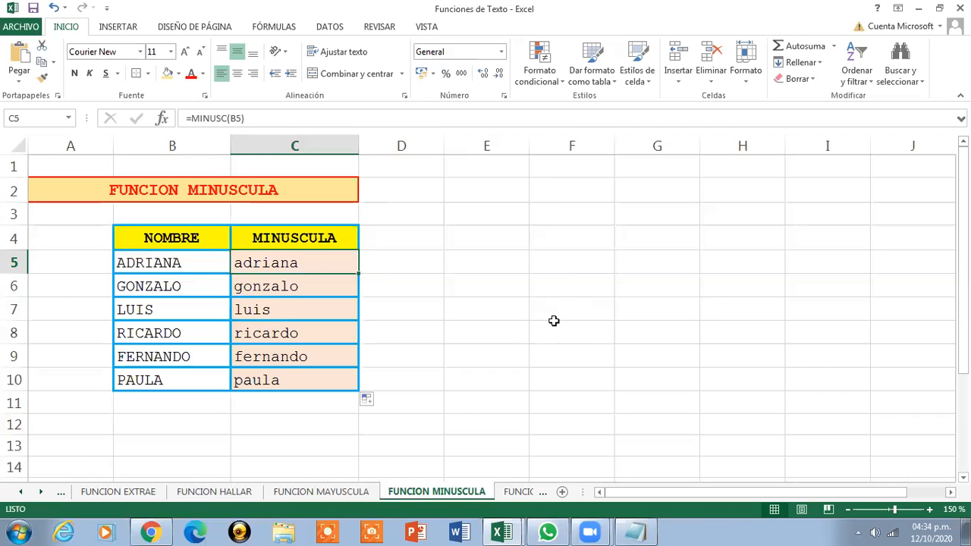
left_click_drag(293, 175, 338, 198)
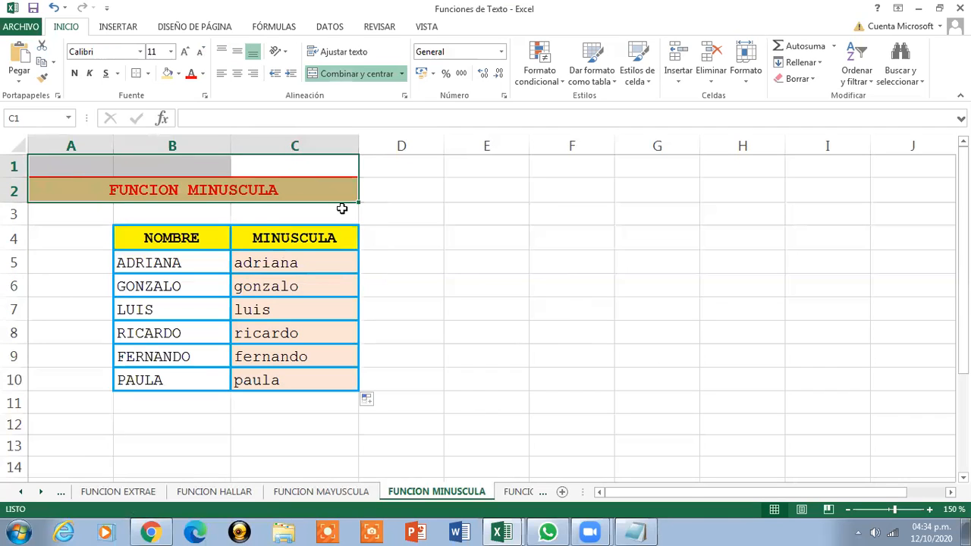
left_click(319, 183)
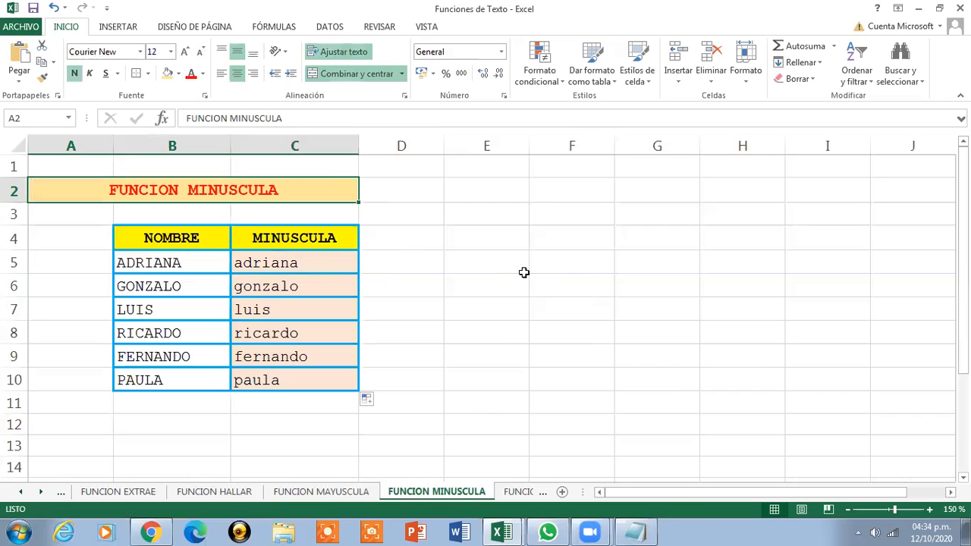
left_click(520, 493)
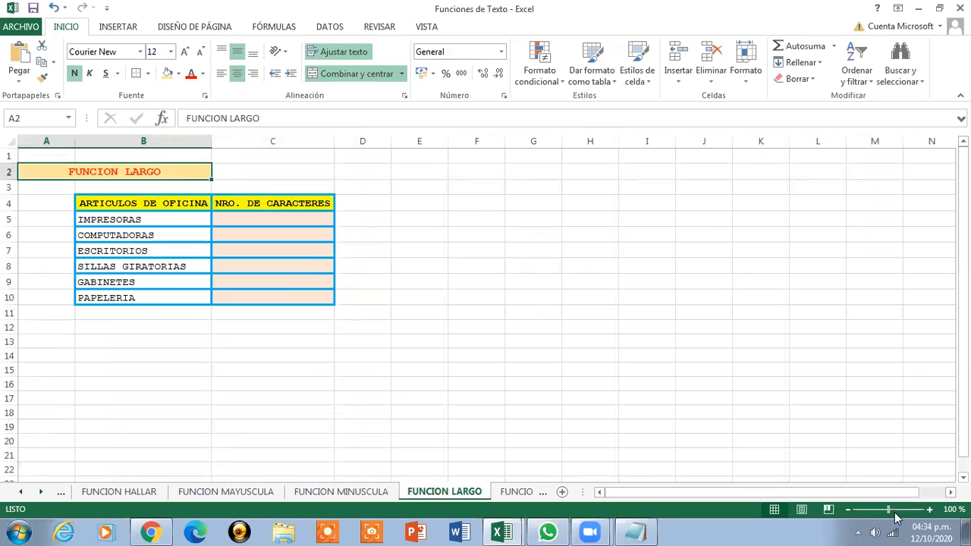
Zoom the FUNCION LARGO sheet in to 140% and select C5
left_click(930, 510)
left_click(931, 509)
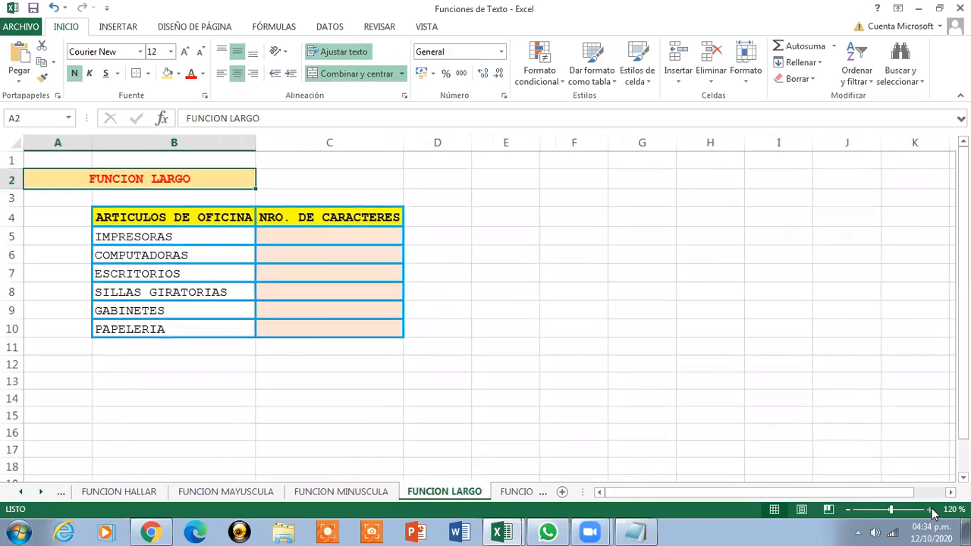
left_click(931, 510)
left_click(930, 510)
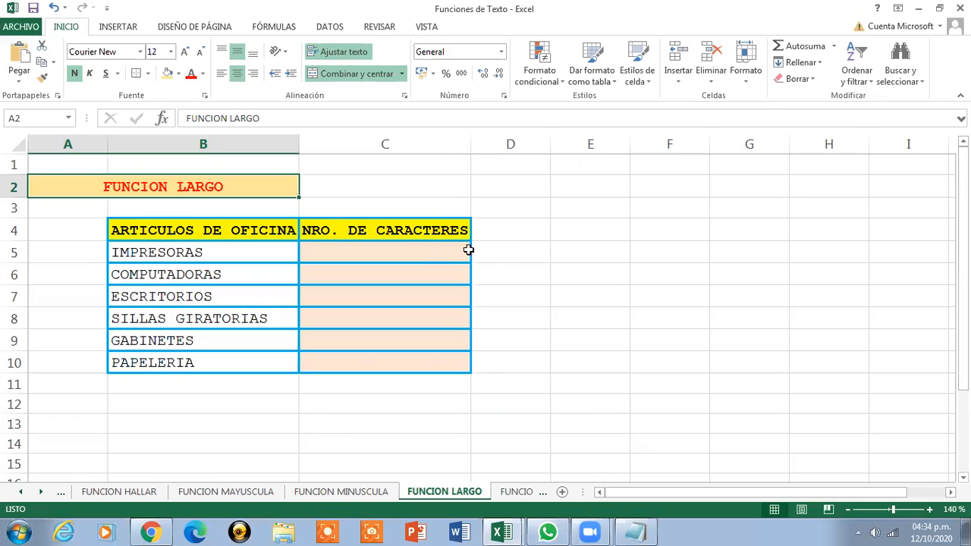
left_click(426, 257)
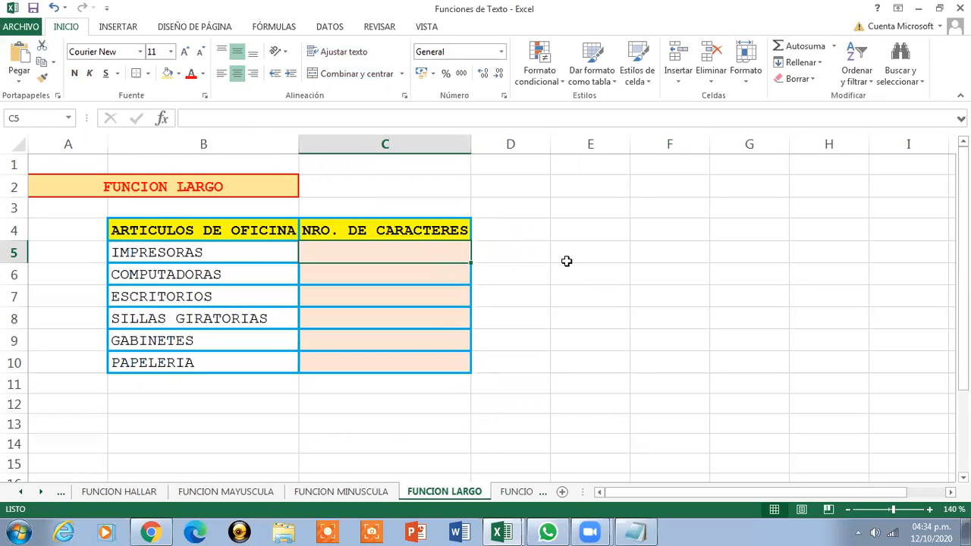
Enter =LARGO(B5) in C5 and fill it to C10, giving counts 10, 12, 11, 17, 9, 9
type("=")
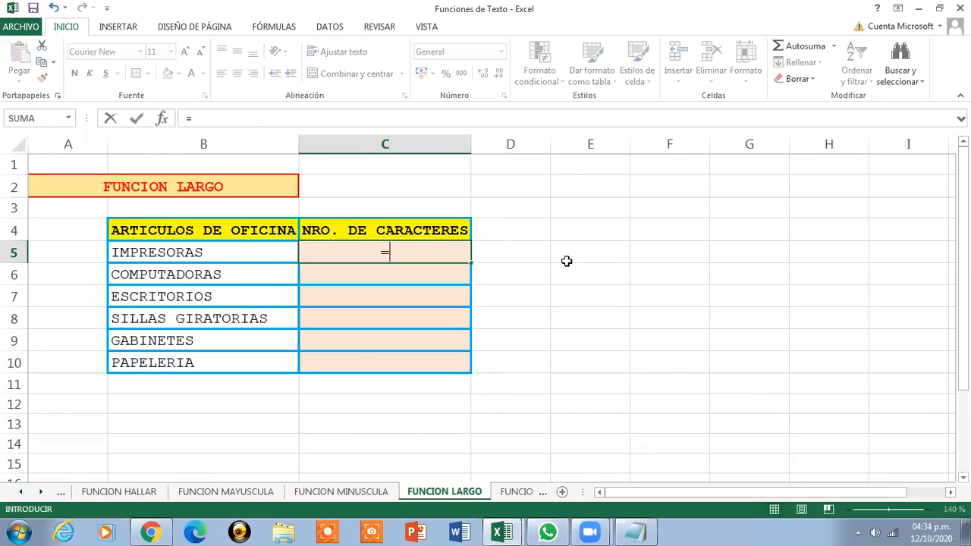
type("LARGO")
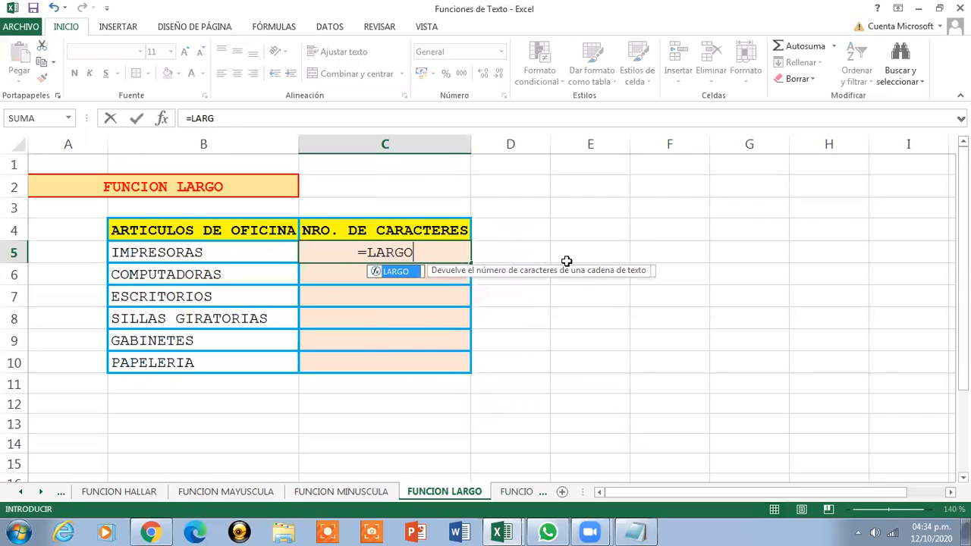
type("(")
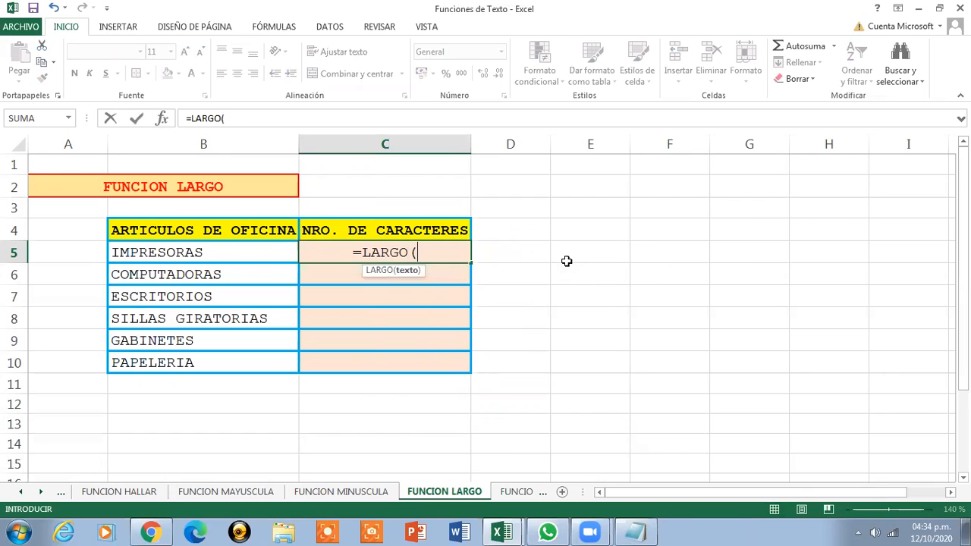
left_click(209, 250)
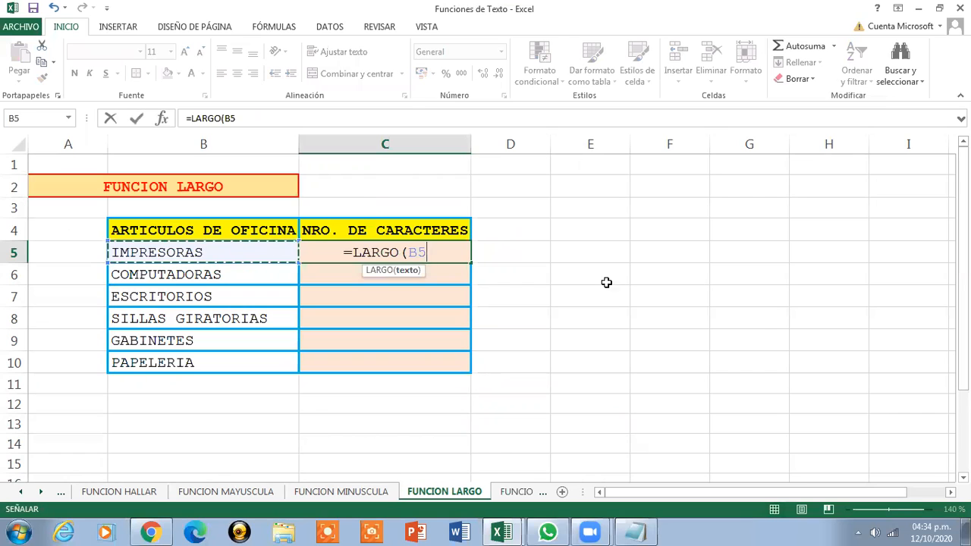
type(")")
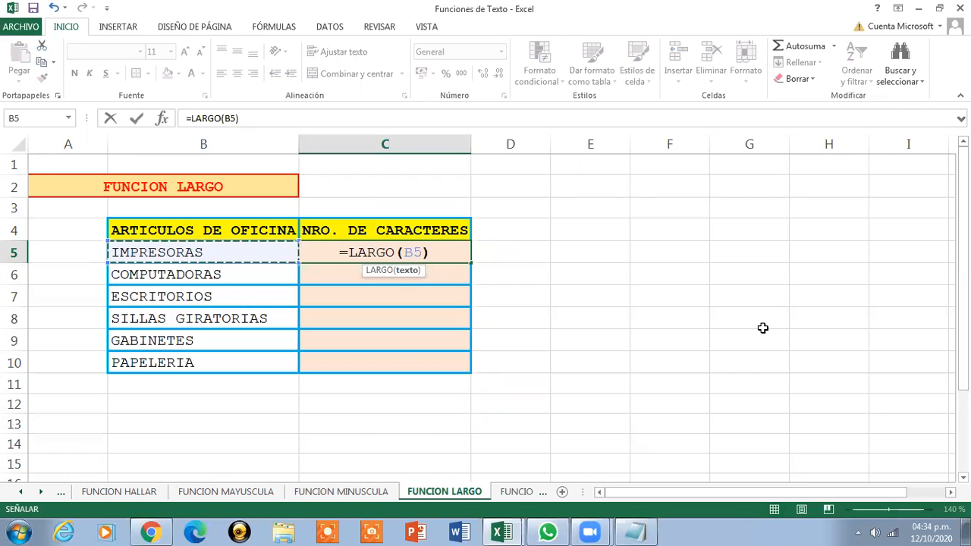
key("Return")
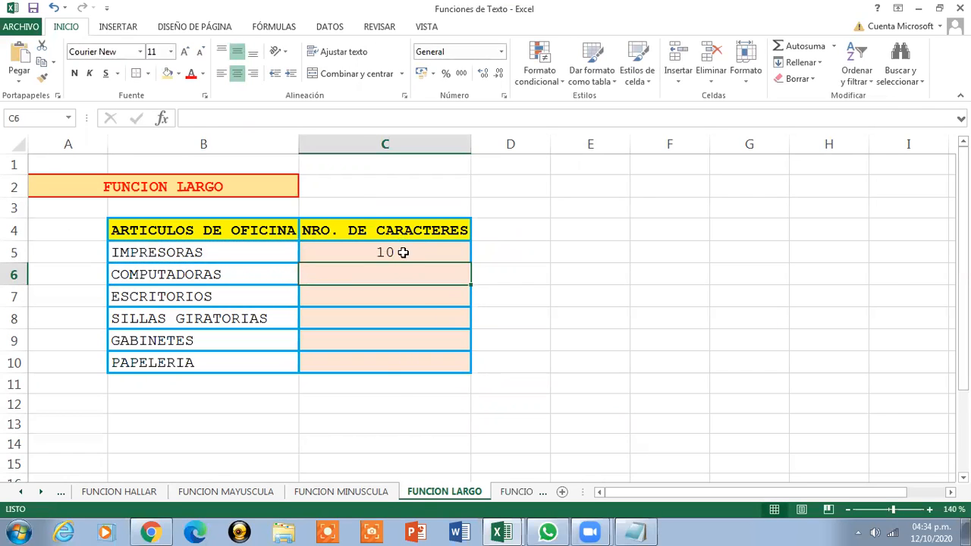
left_click(401, 252)
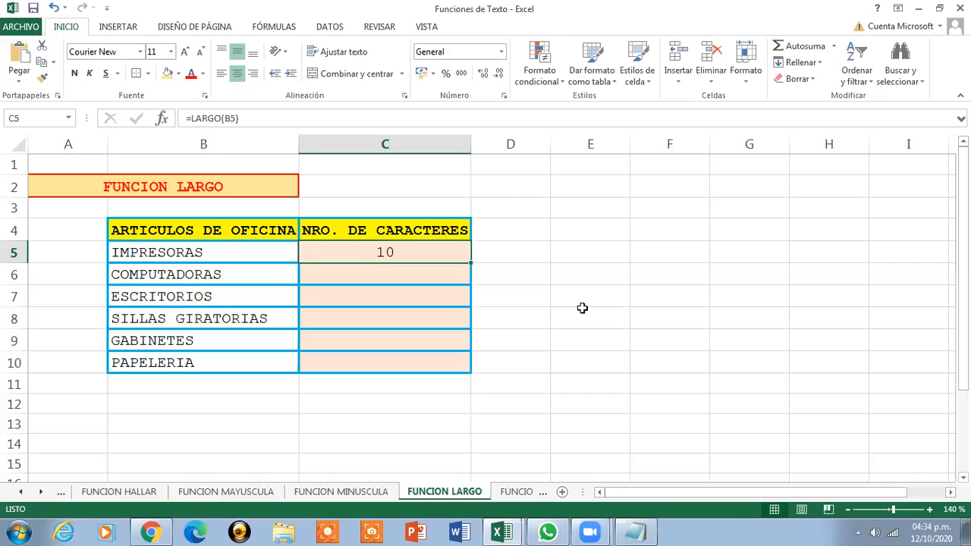
left_click_drag(470, 266, 465, 373)
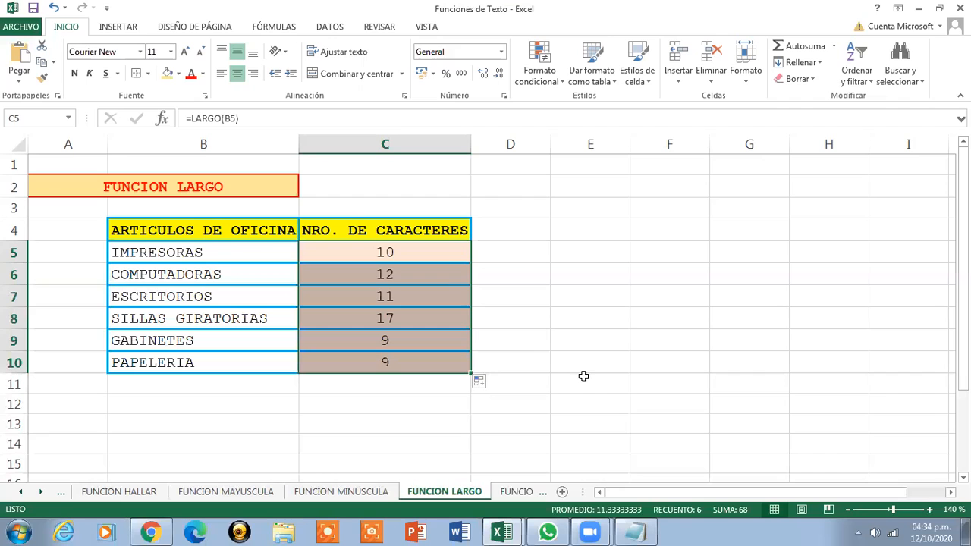
left_click(445, 252)
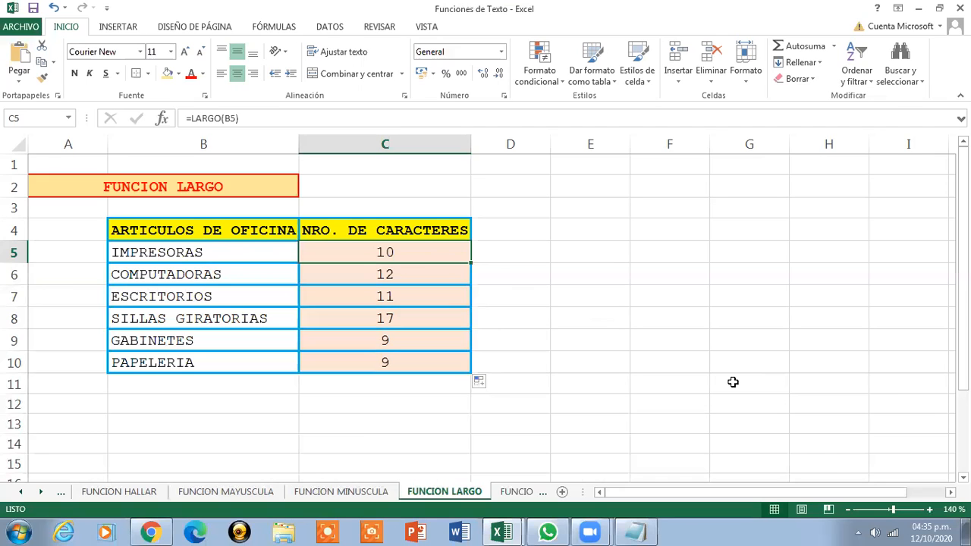
Switch to the FUNCION TEXTO sheet and zoom in on the rice prices
left_click(205, 183)
left_click(516, 492)
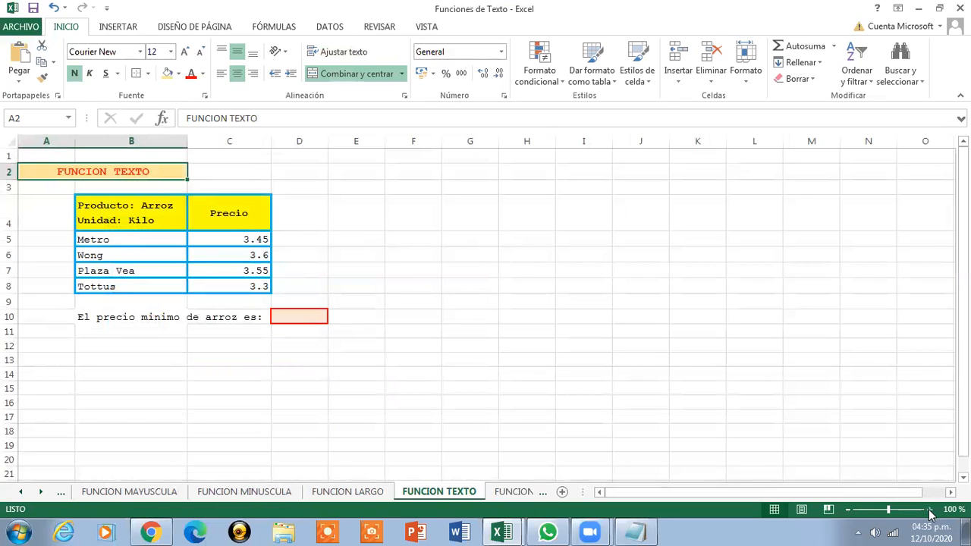
left_click(930, 509)
left_click(929, 509)
left_click(930, 509)
left_click(929, 509)
left_click(929, 509)
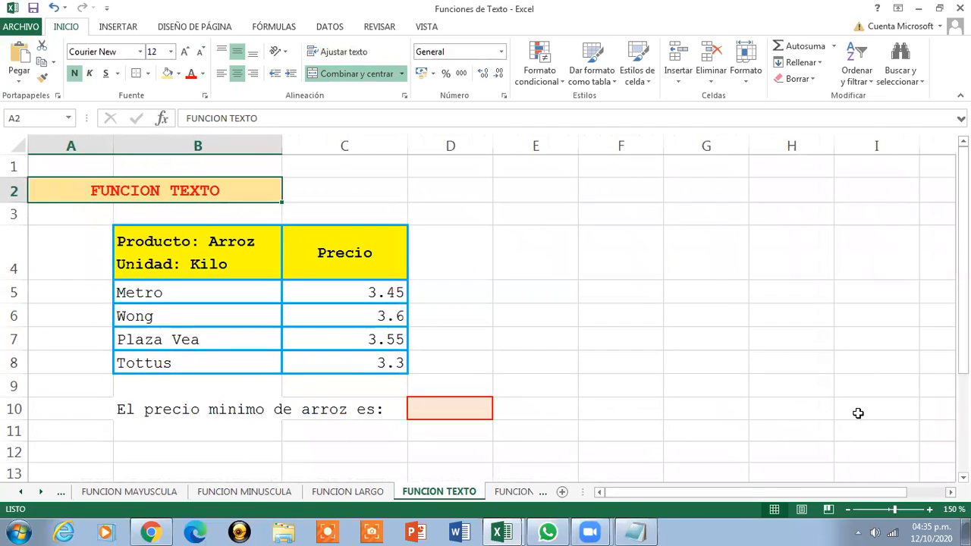
mouse_move(506, 531)
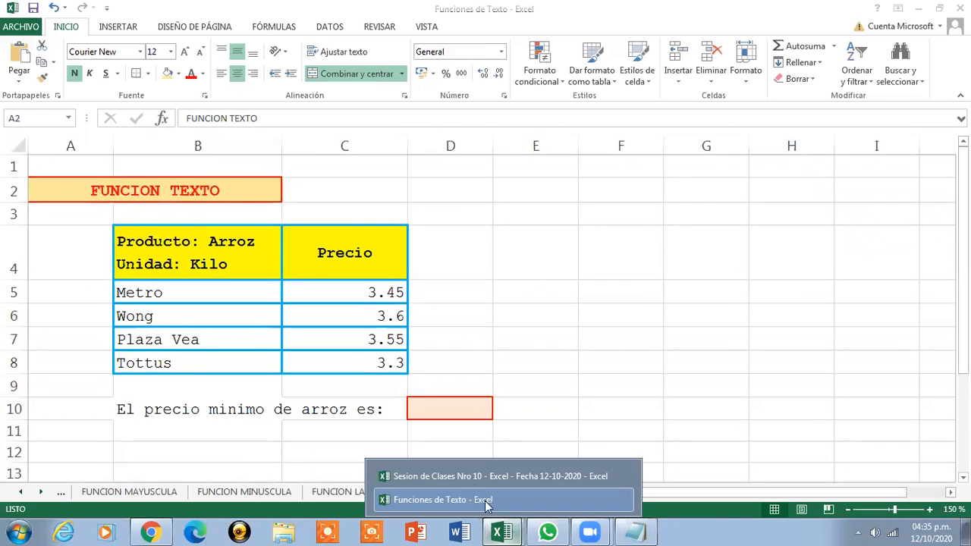
left_click(473, 476)
left_click_drag(964, 312, 963, 402)
left_click(707, 312)
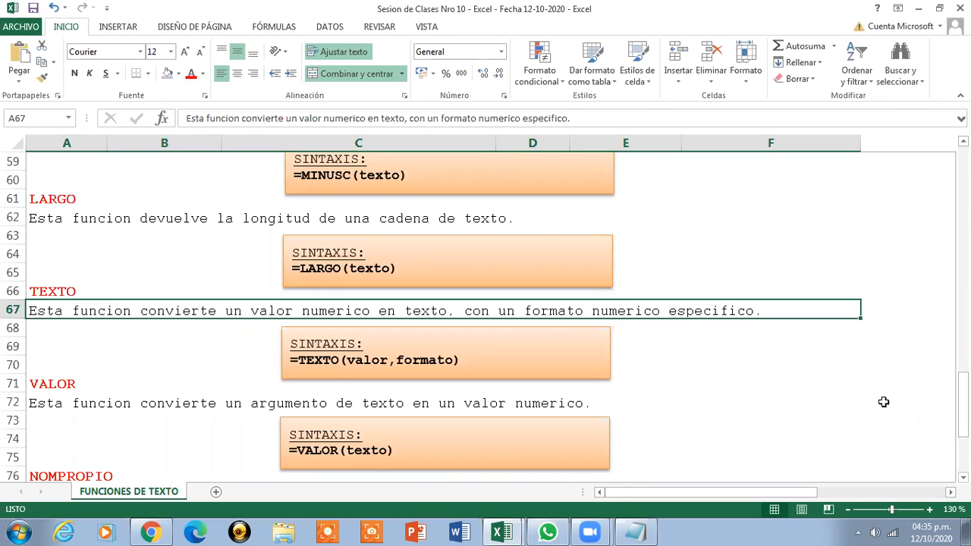
left_click(919, 9)
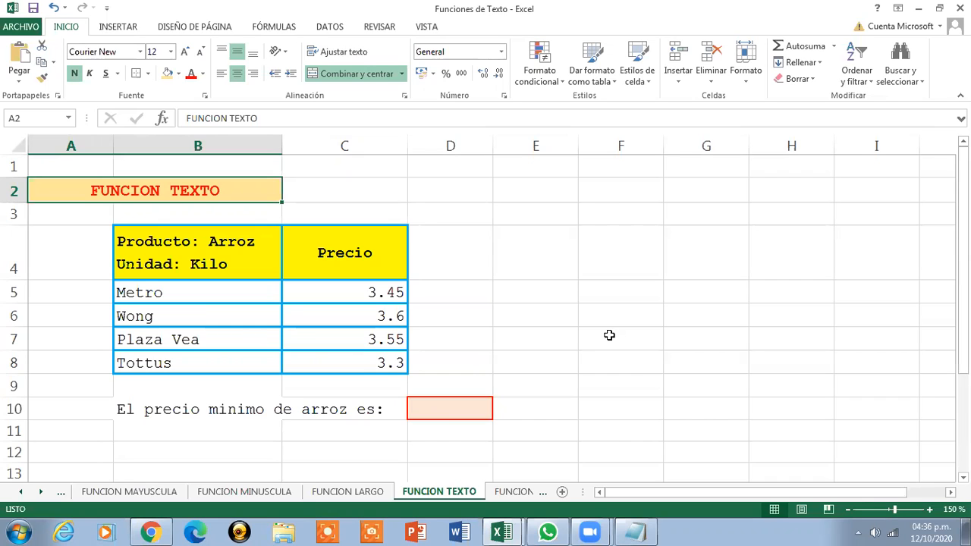
Copy the TEXTO formula from the Notepad notes, paste it into F5, then clear F5
left_click(634, 533)
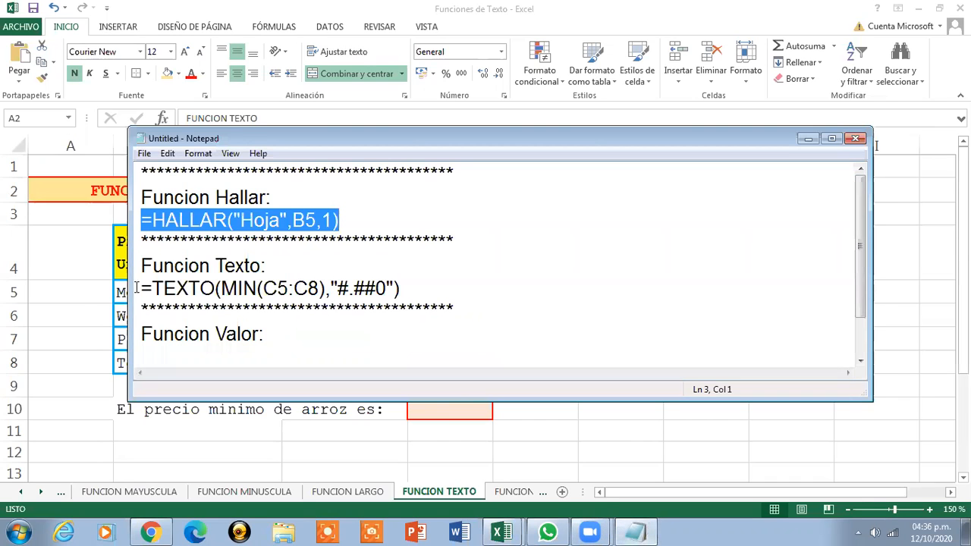
left_click_drag(141, 289, 418, 288)
key("ctrl+c")
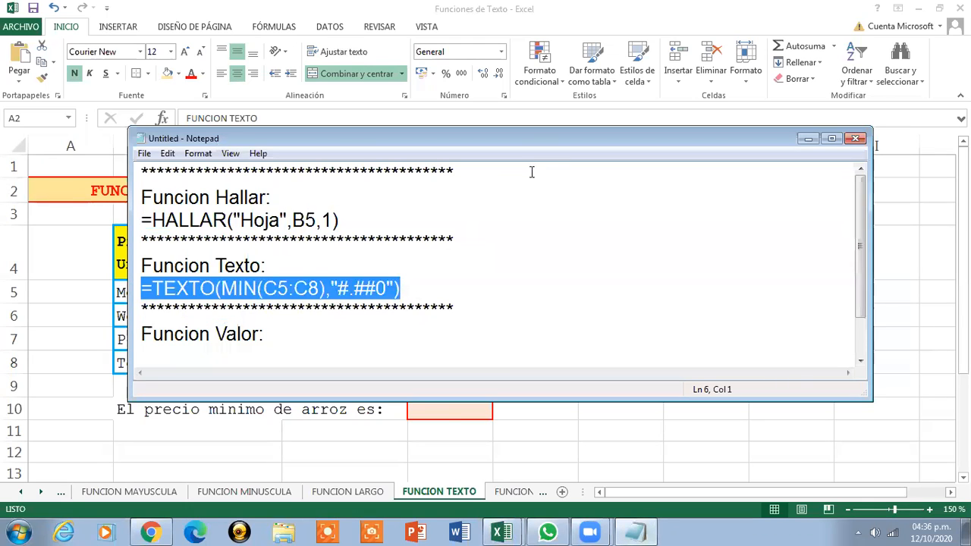
key("alt+Tab")
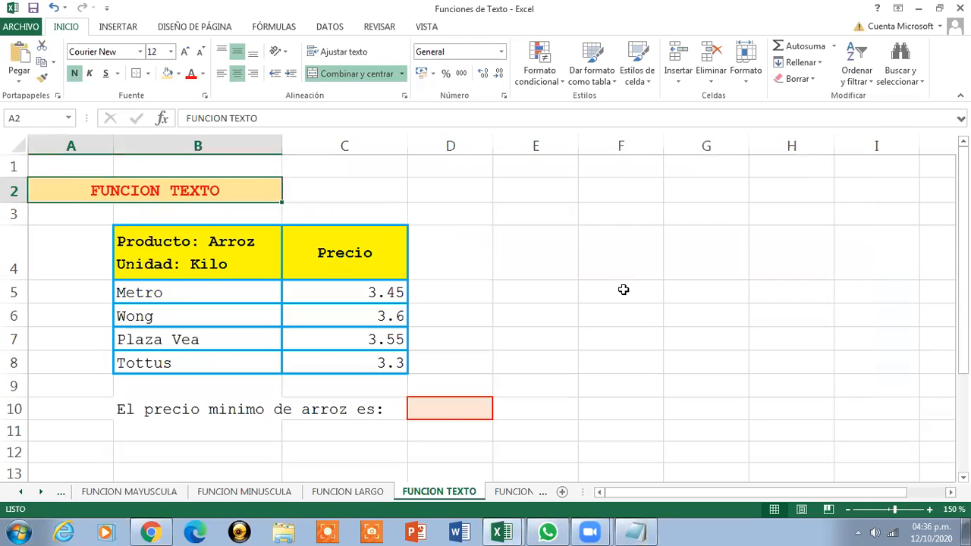
left_click(625, 289)
key("ctrl+v")
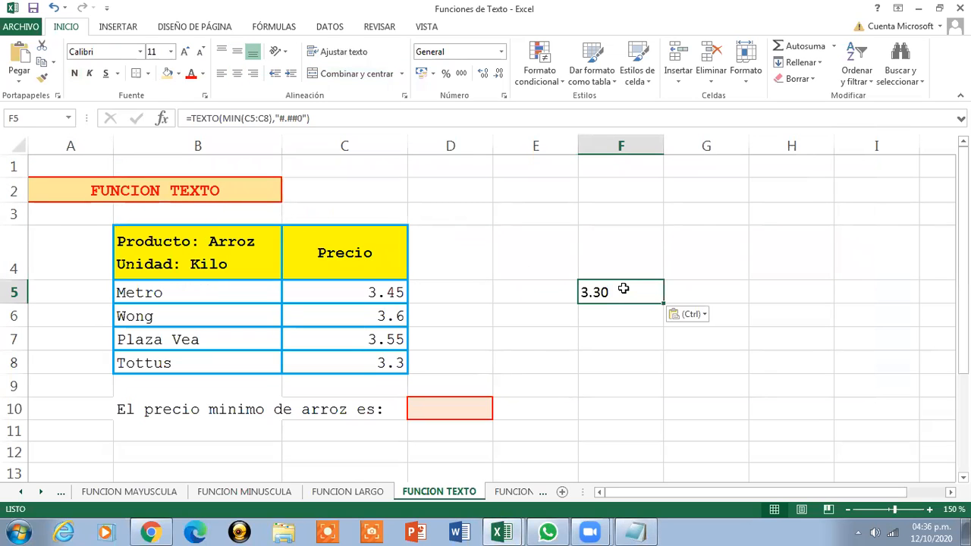
key("Delete")
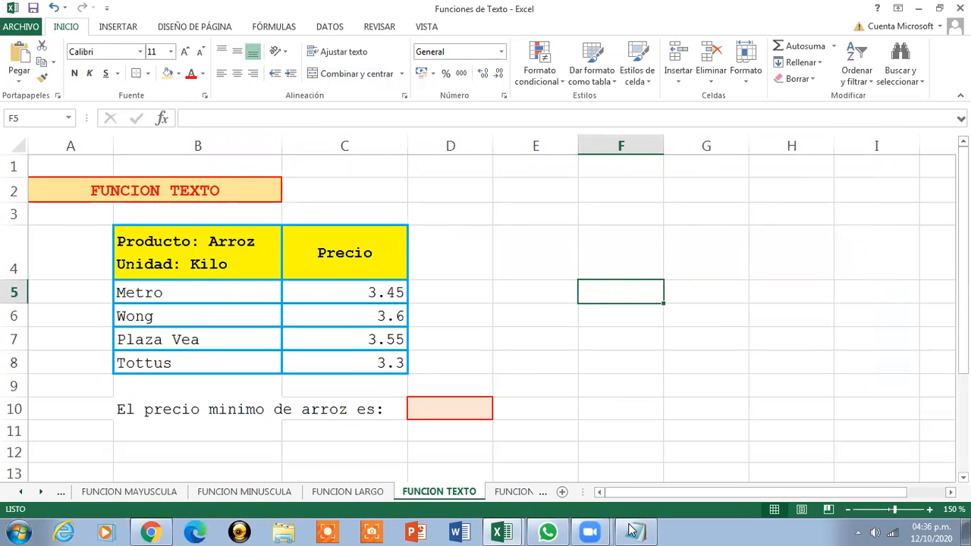
Minimize Notepad and bring up Excel's INSERTAR ribbon
left_click(631, 531)
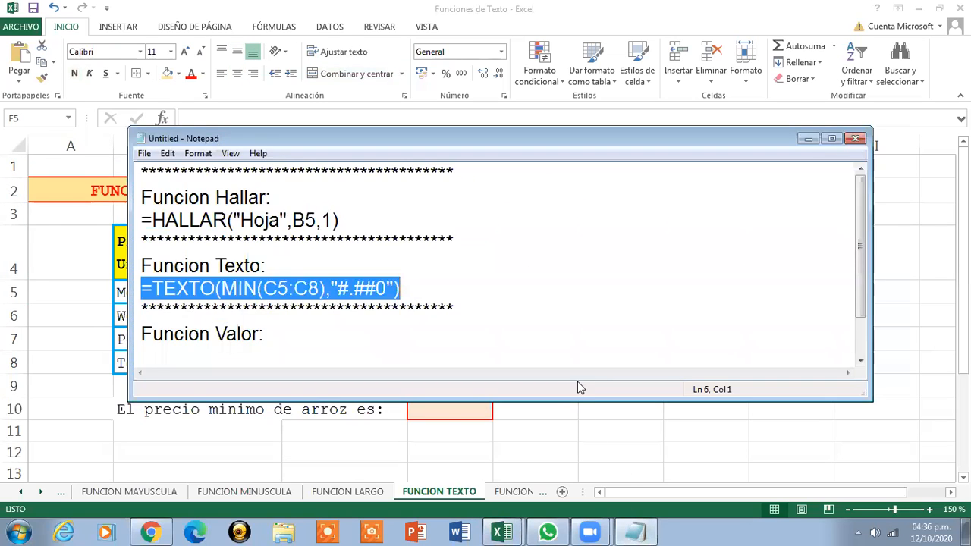
left_click(807, 139)
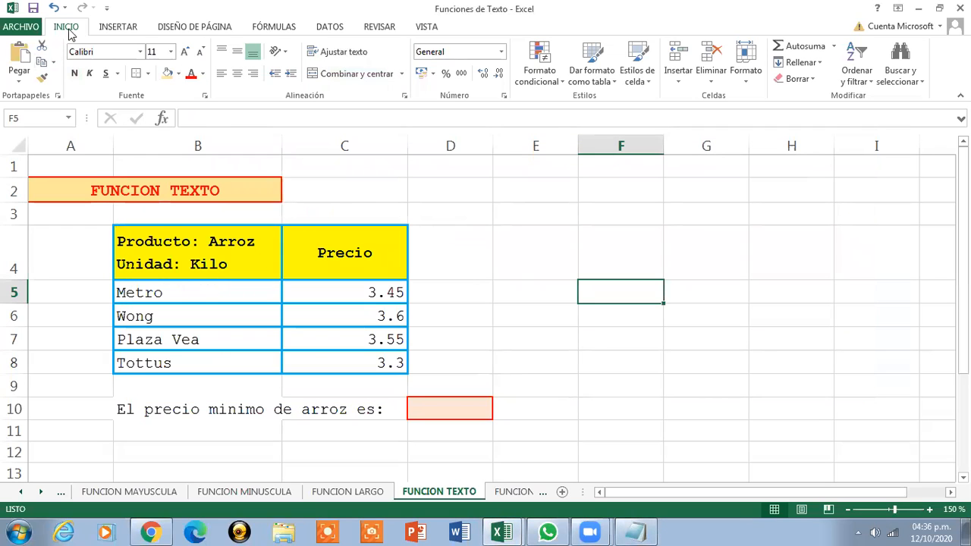
left_click(122, 27)
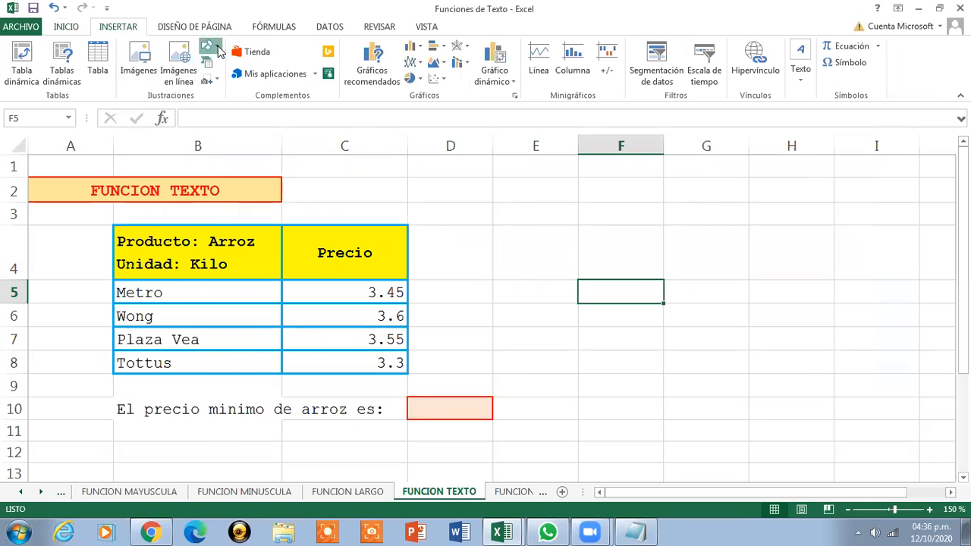
Draw a white outlined rectangle to the right of the price table
left_click(209, 46)
left_click(235, 78)
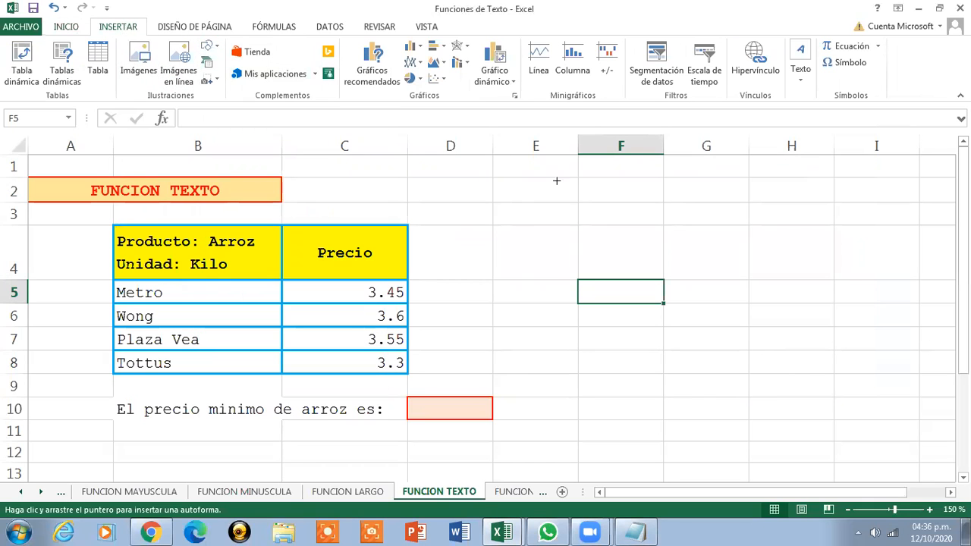
mouse_move(633, 234)
left_mouse_down()
mouse_move(734, 279)
mouse_move(836, 343)
left_mouse_up()
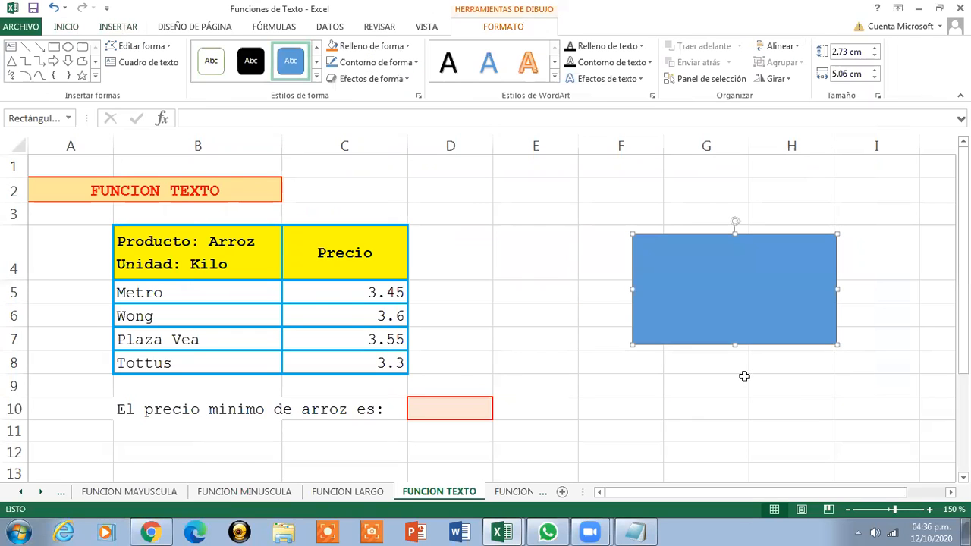
left_click(211, 60)
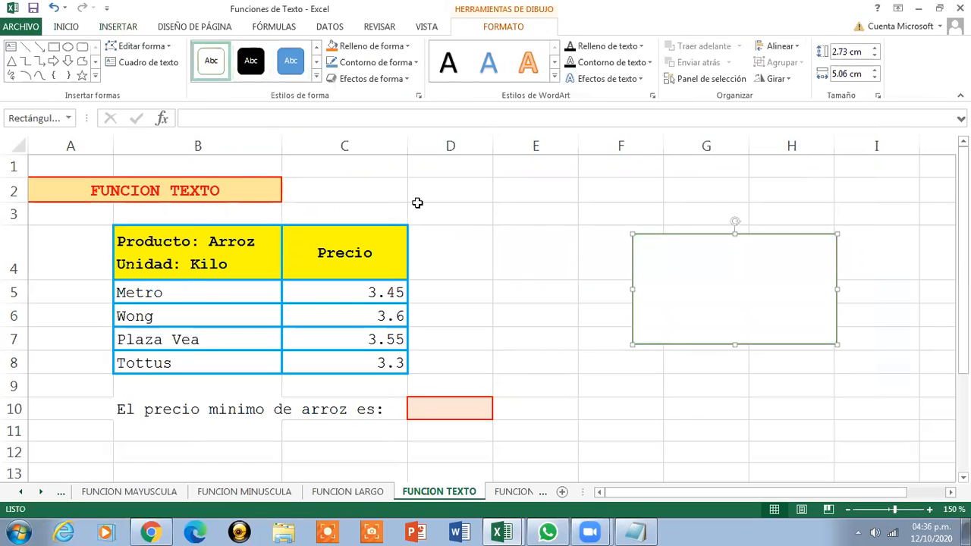
Paste =TEXTO(MIN(C5:C8),"#.##0") into the rectangle and widen it to fit one line
left_click(636, 531)
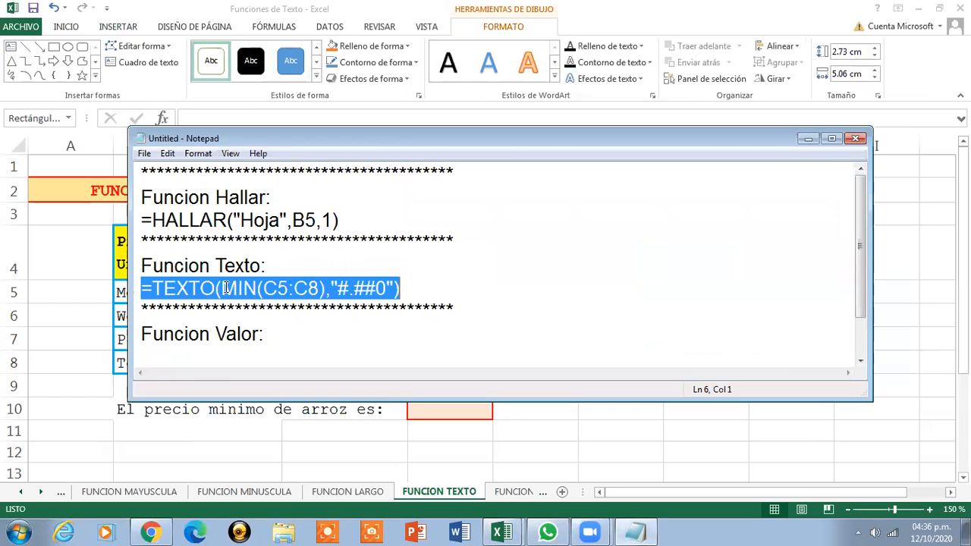
left_click(808, 140)
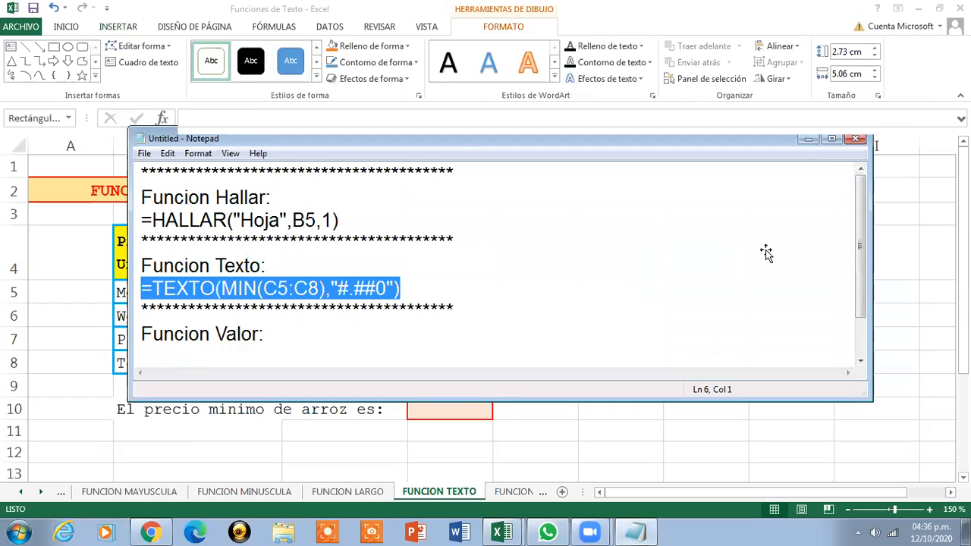
right_click(747, 288)
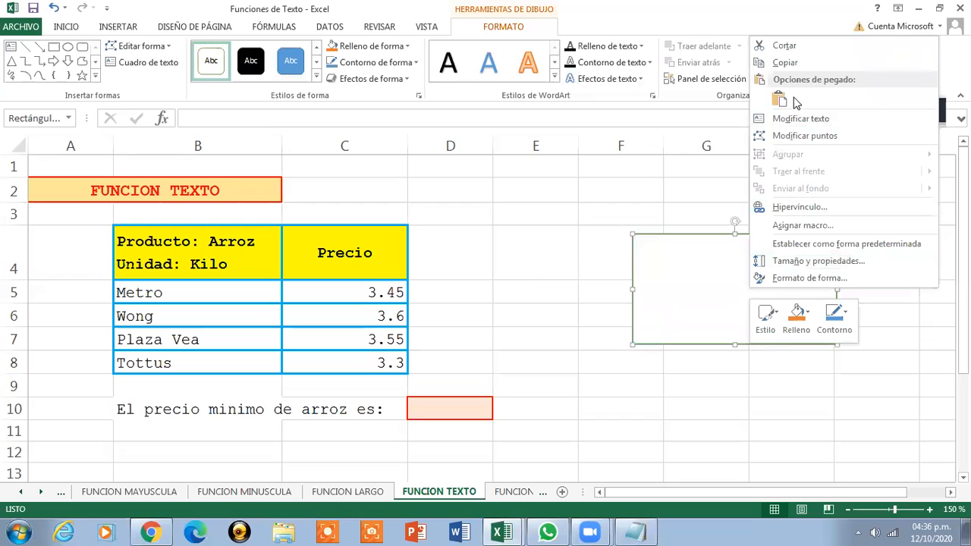
left_click(795, 124)
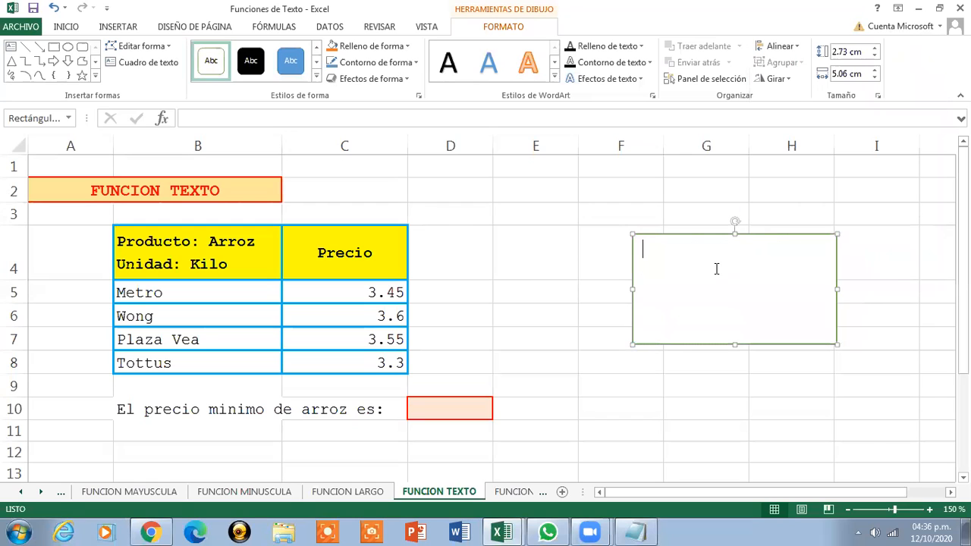
type("=TEXTO(MIN(C5:C8),\"#.##0)")
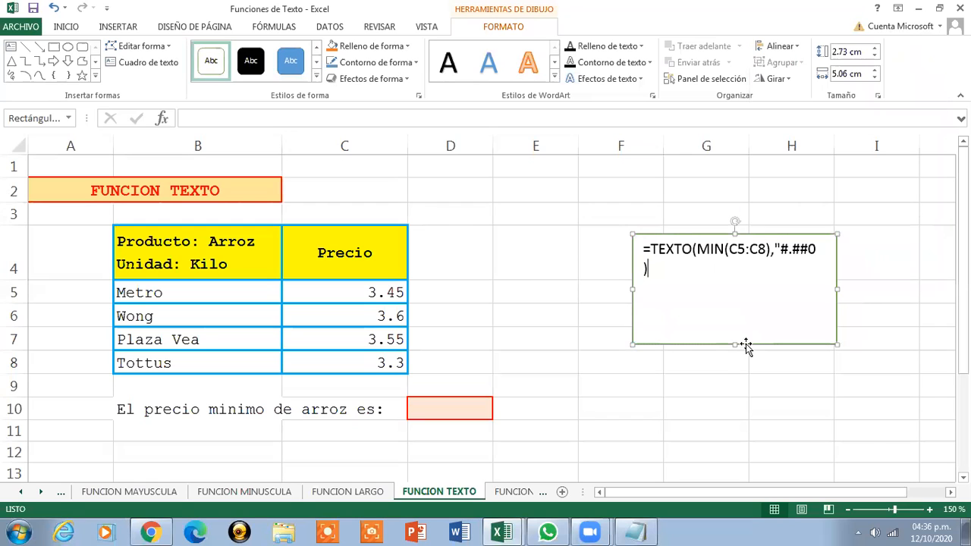
left_click_drag(835, 343, 862, 279)
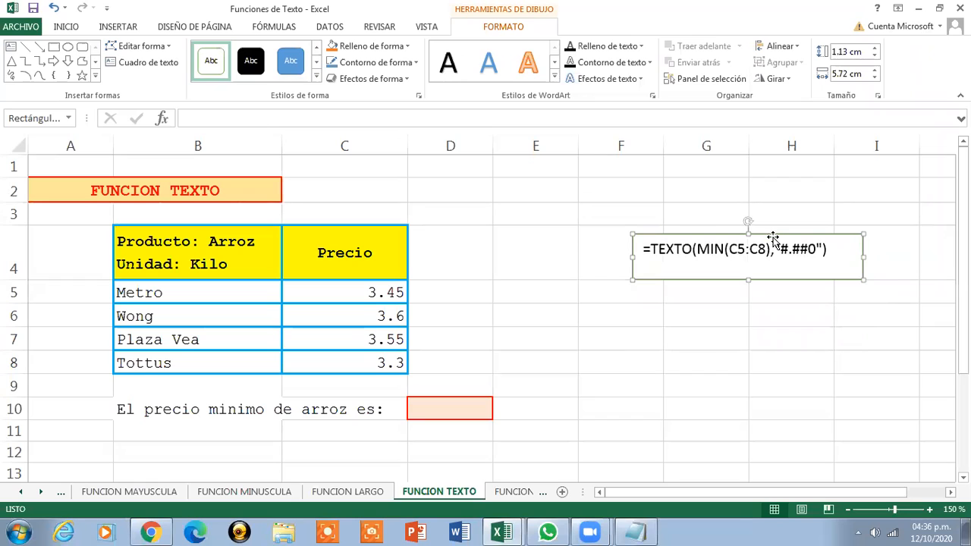
left_click_drag(769, 237, 726, 234)
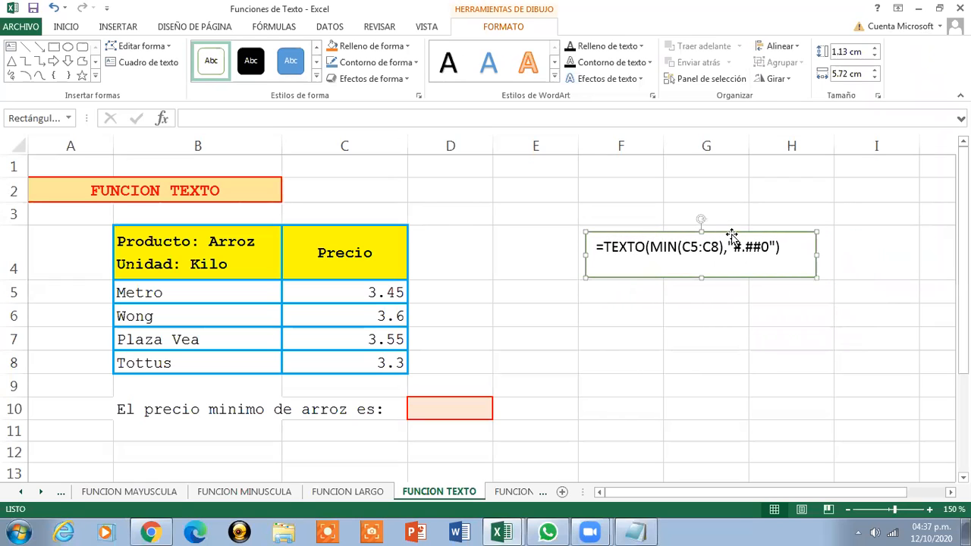
right_click(783, 248)
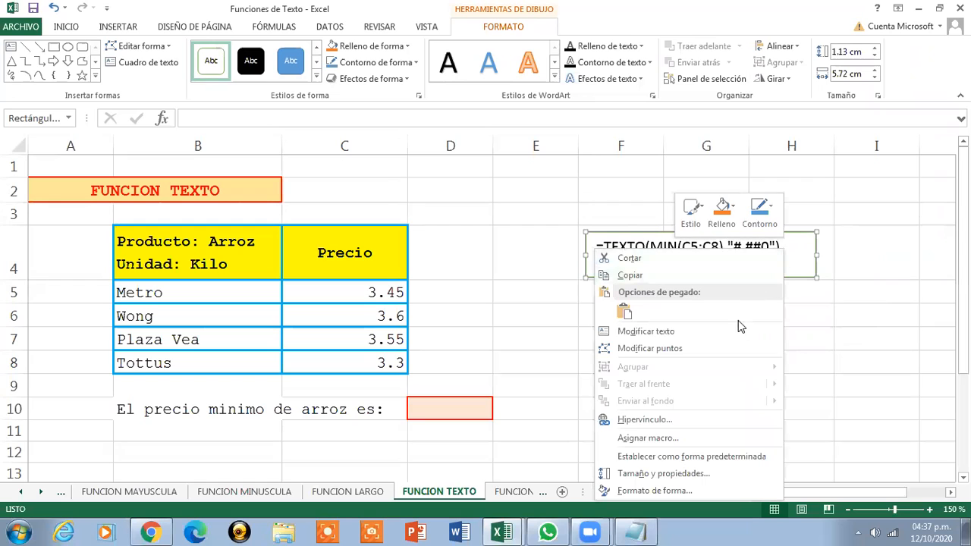
Copy the text box's =TEXTO(MIN(C5:C8),"#.##0") formula and place it in D10, showing 3.30
left_click(740, 326)
left_click(789, 254)
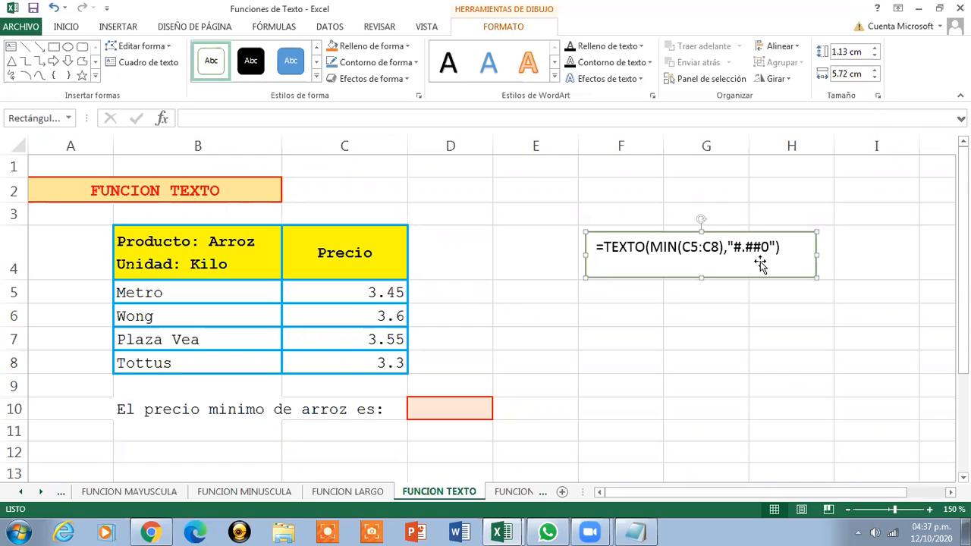
left_click(332, 365)
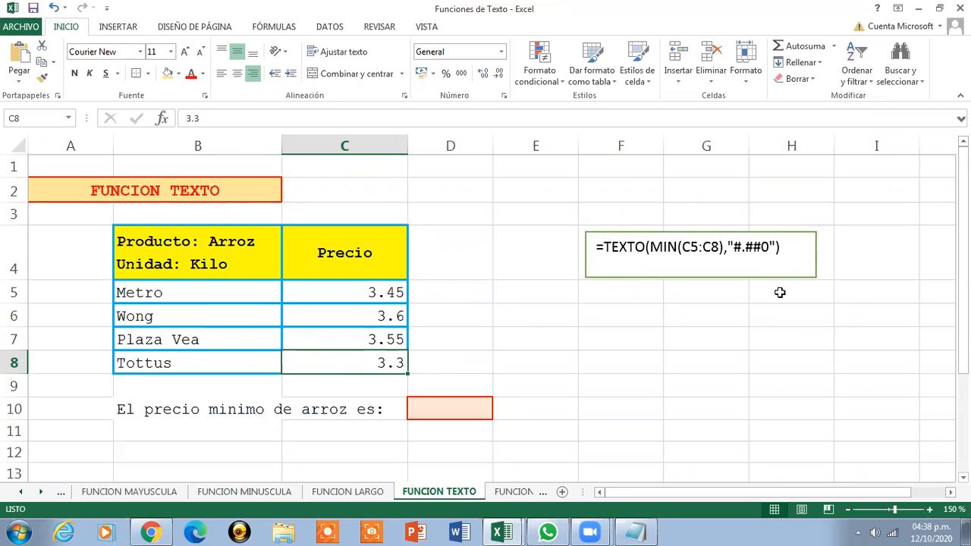
left_click(780, 246)
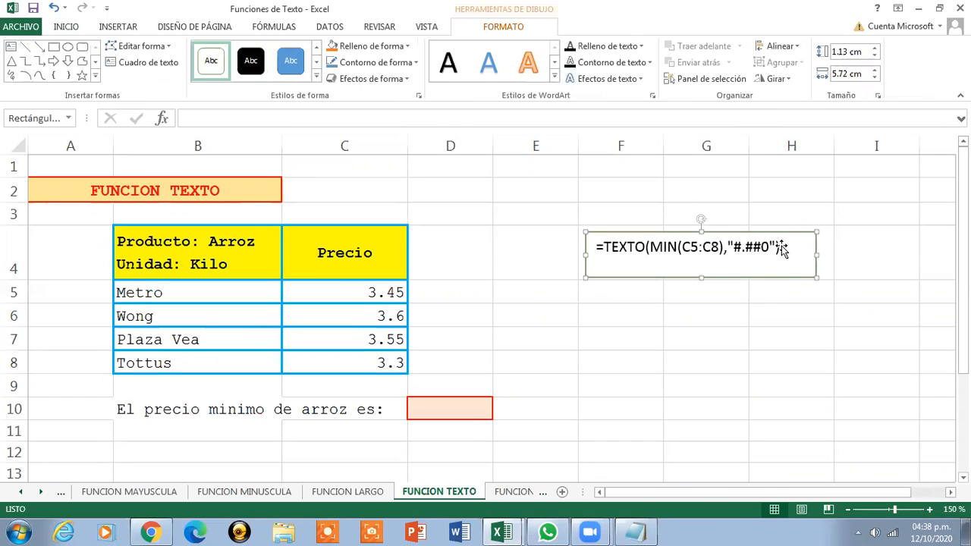
right_click(783, 252)
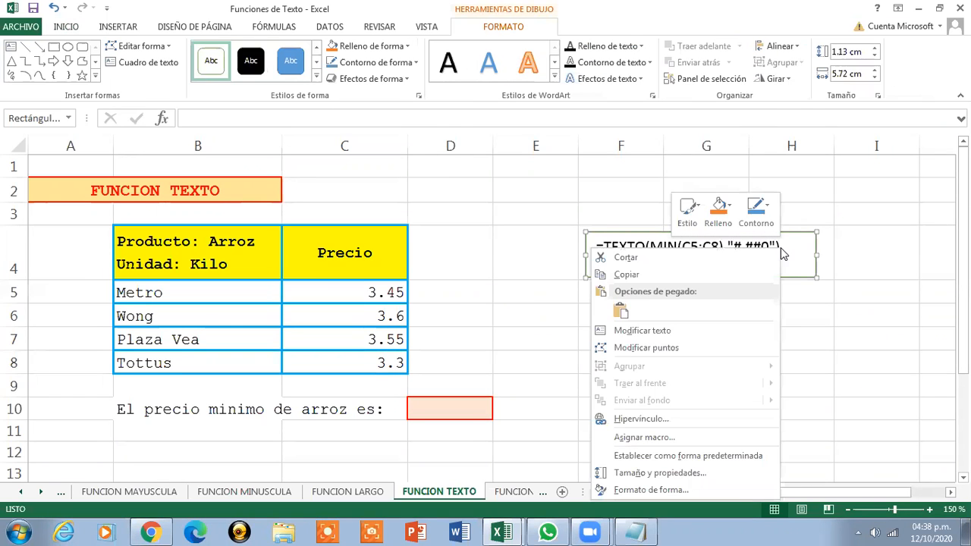
left_click(692, 334)
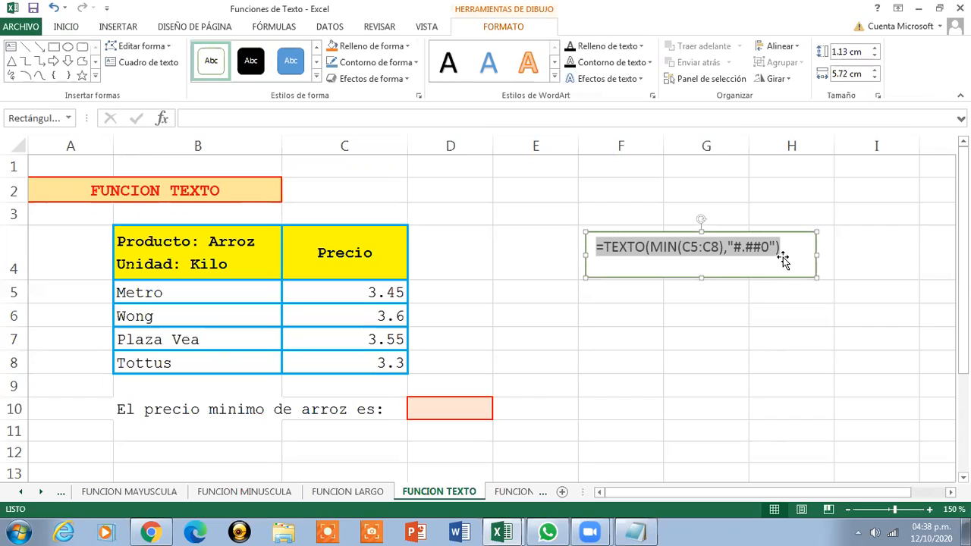
left_click(412, 403)
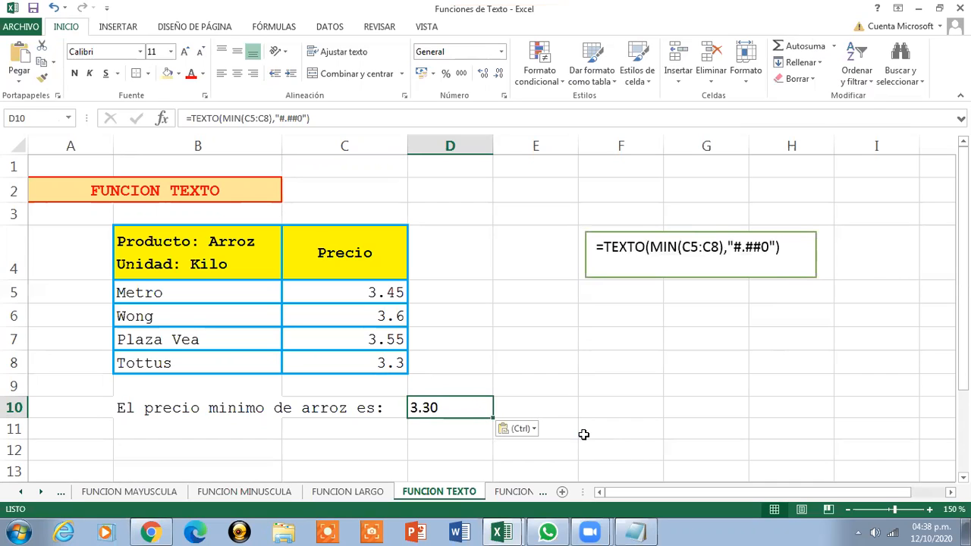
Make D10's 3.30 right-aligned, vertically centred and bold
left_click(253, 73)
left_click(237, 51)
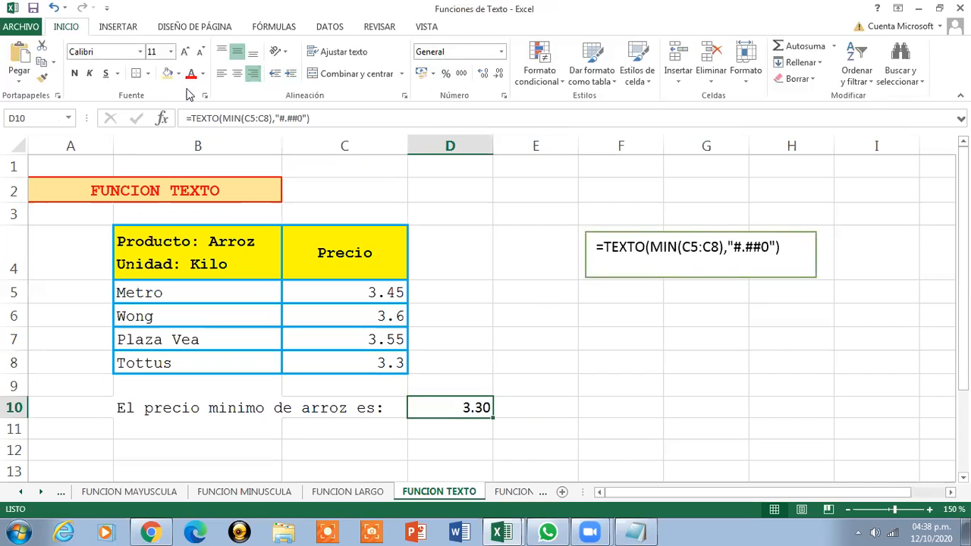
left_click(74, 74)
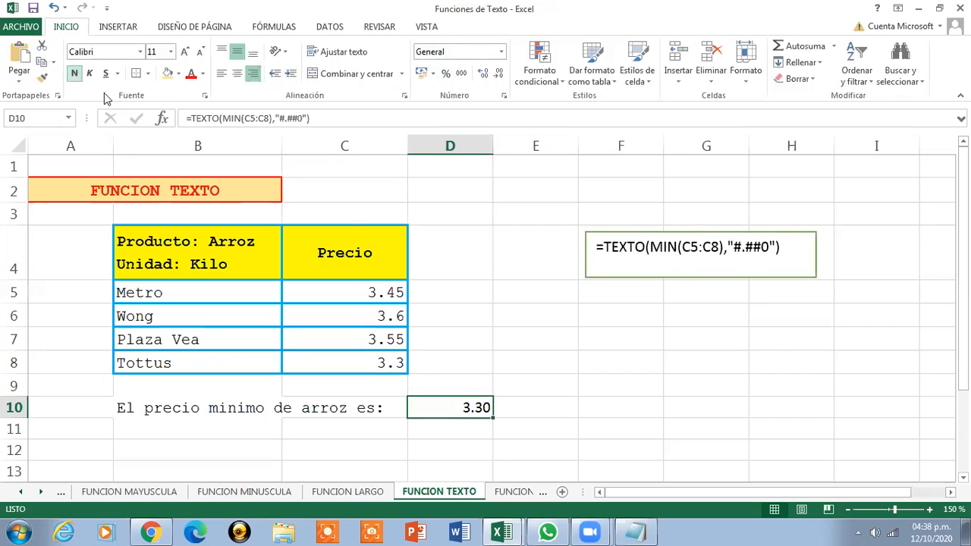
left_click(549, 402)
left_click(476, 406)
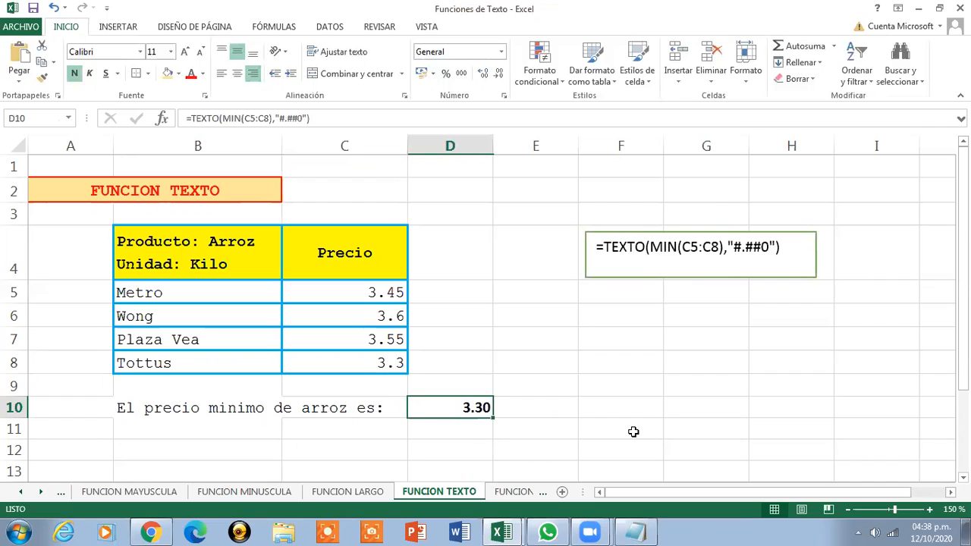
Outline cell D10 with a thin solid red border
left_click(147, 74)
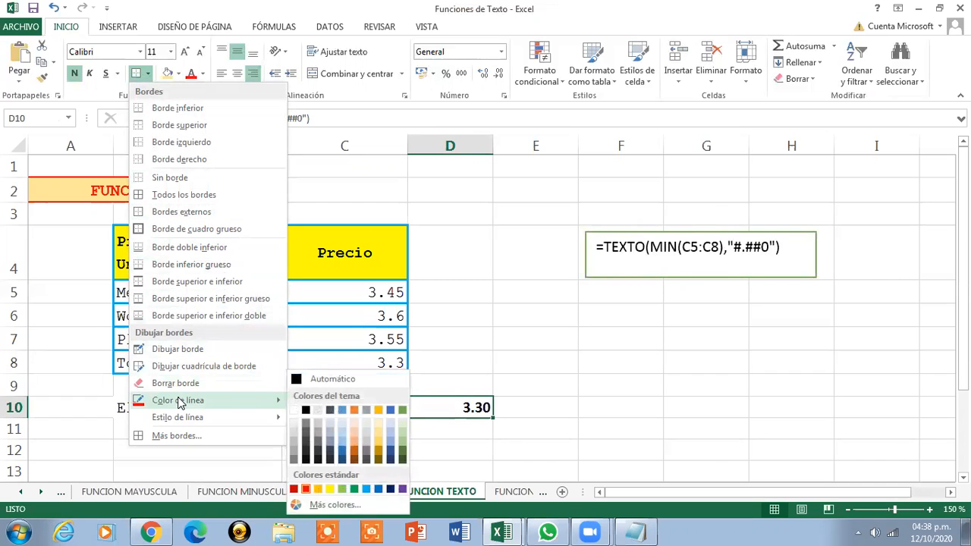
left_click(306, 489)
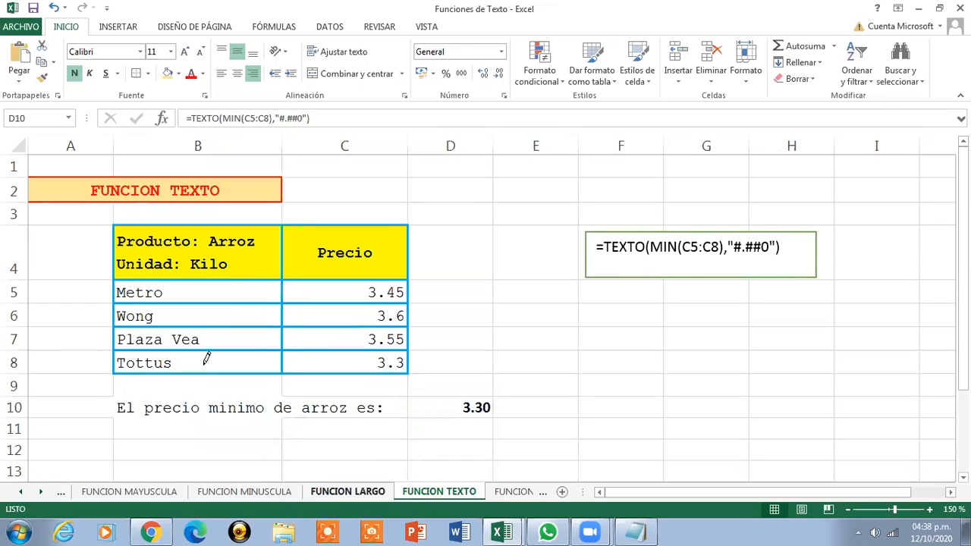
left_click(135, 77)
left_click(595, 407)
left_click(461, 408)
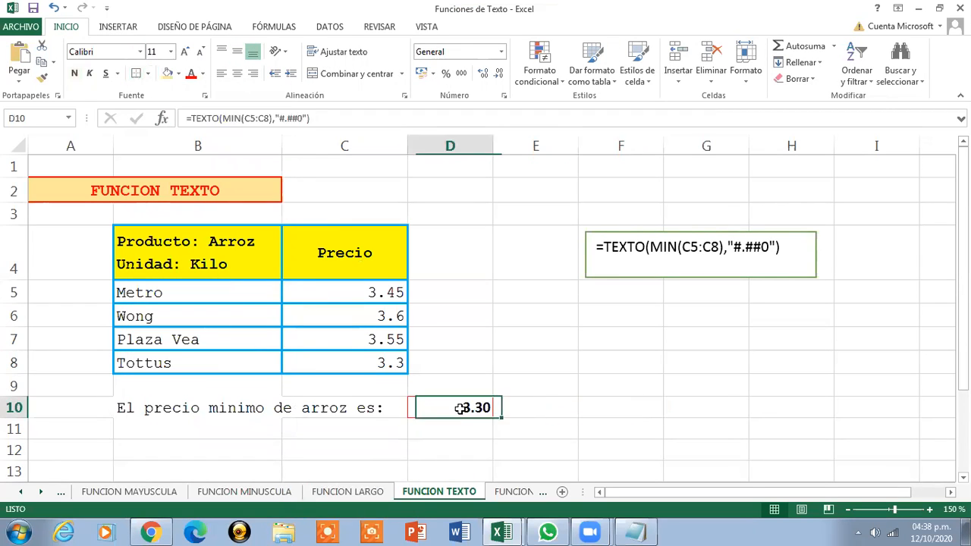
left_click(147, 74)
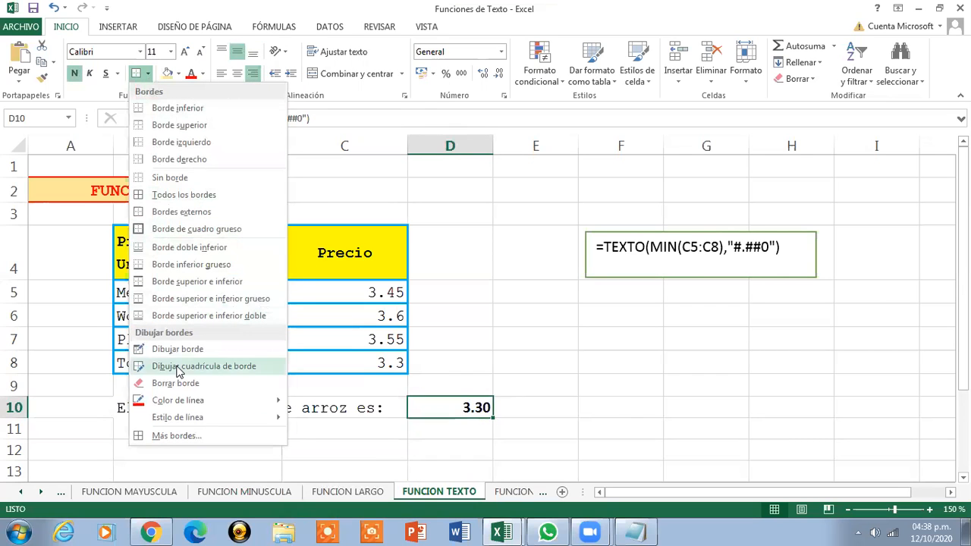
mouse_move(195, 419)
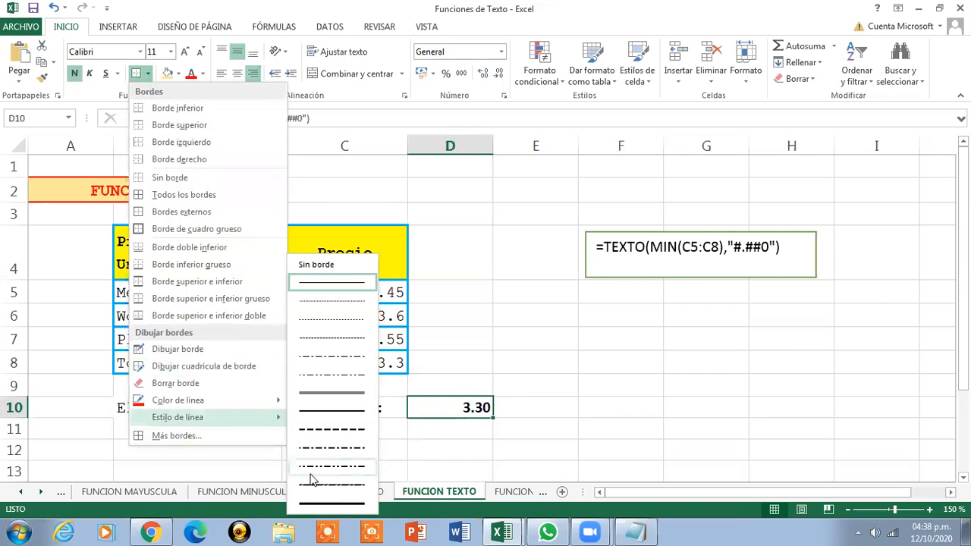
left_click(357, 412)
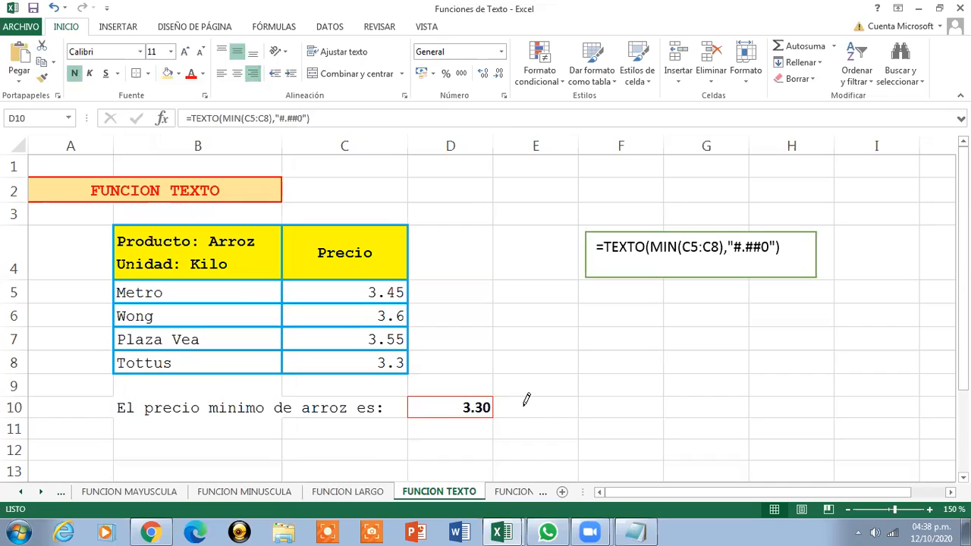
left_click(138, 76)
left_click(524, 407)
left_click(470, 408)
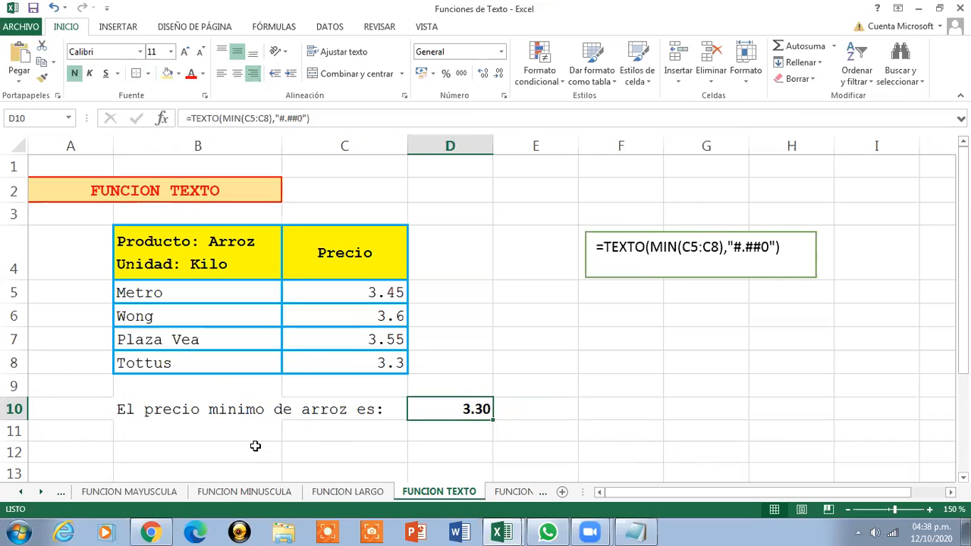
Fill cell D10 with a light blue background
left_click(298, 368)
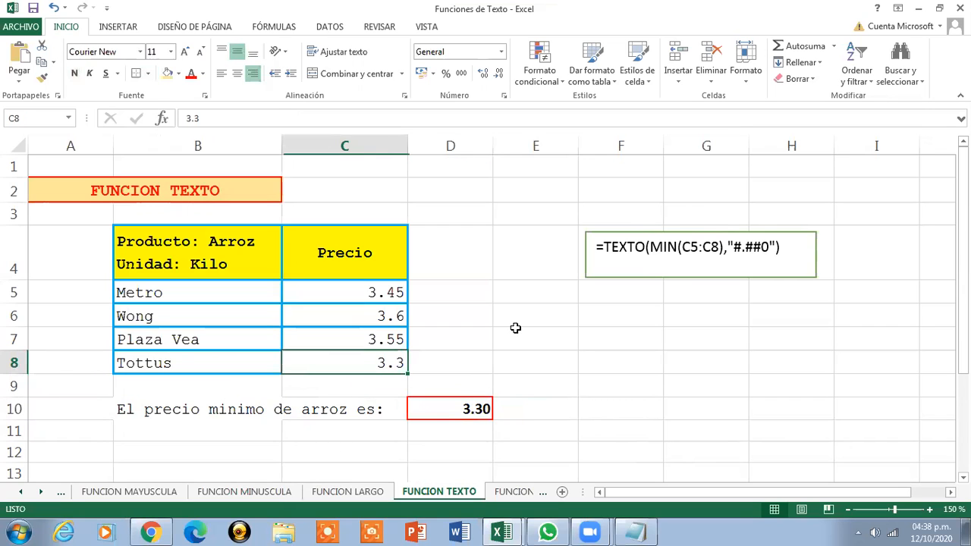
left_click(445, 415)
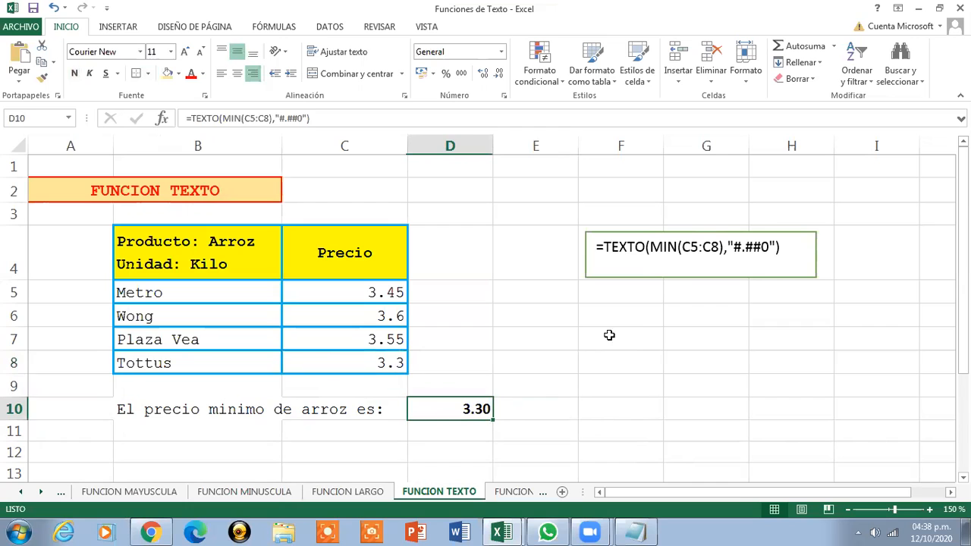
left_click(797, 246)
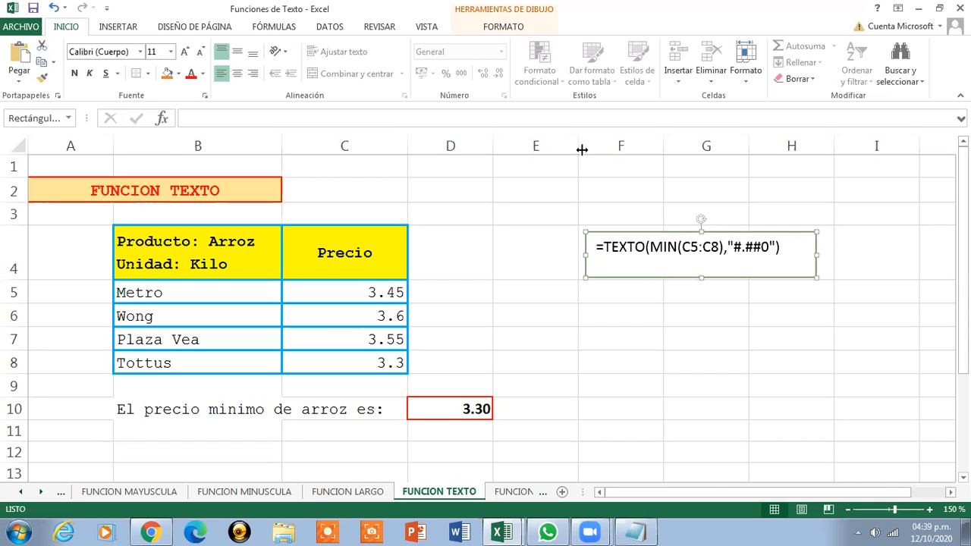
left_click(177, 74)
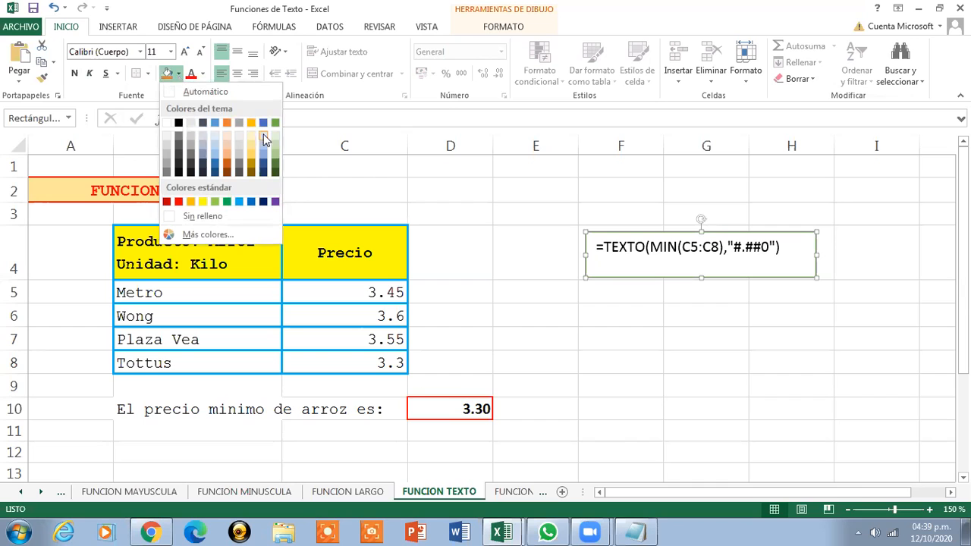
left_click(424, 409)
left_click(425, 409)
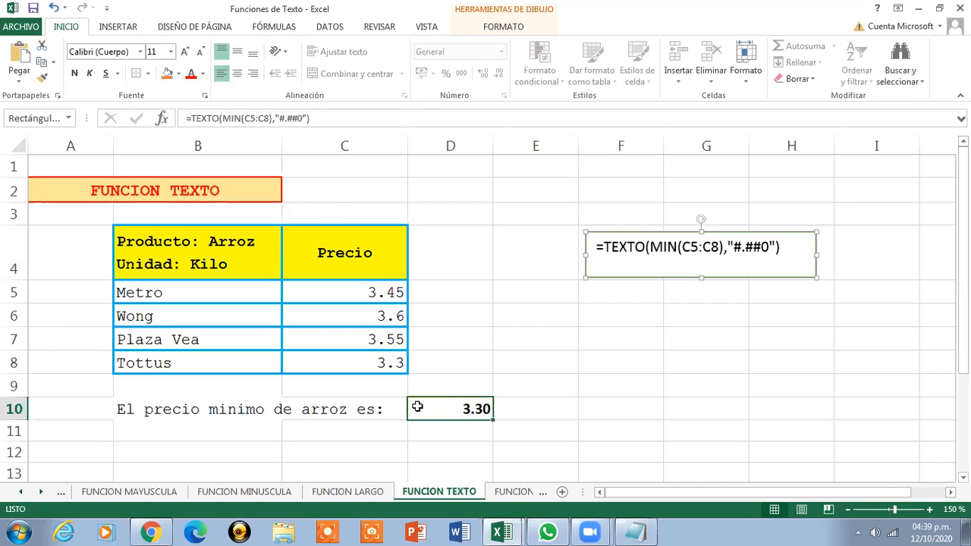
left_click(178, 73)
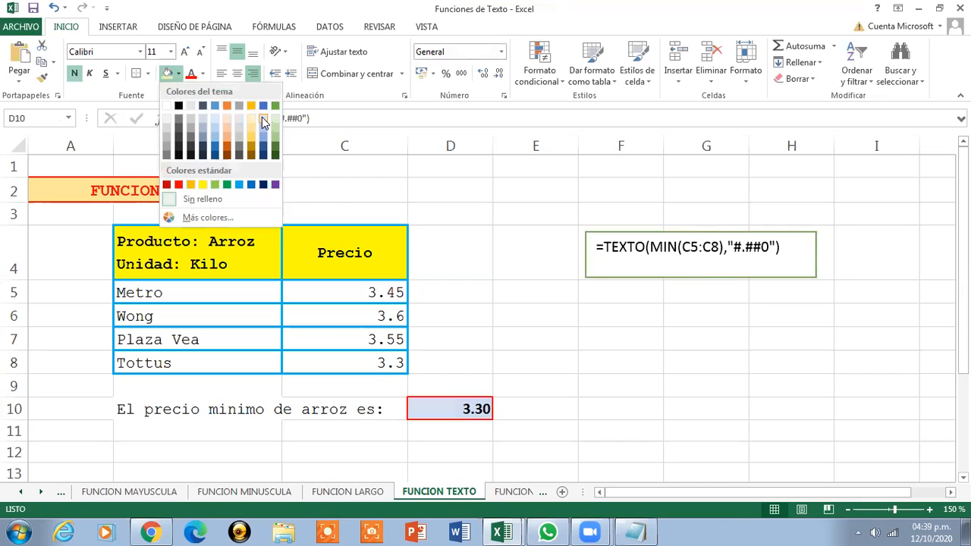
left_click(264, 123)
left_click(543, 411)
left_click(471, 409)
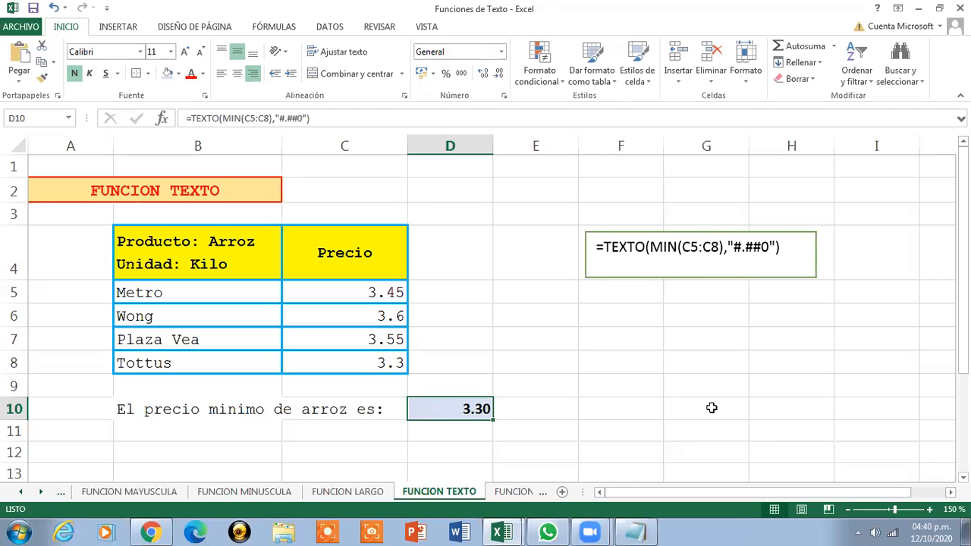
Delete the text box showing the =TEXTO(MIN(C5:C8),"#.##0") formula
left_click(807, 254)
right_click(810, 253)
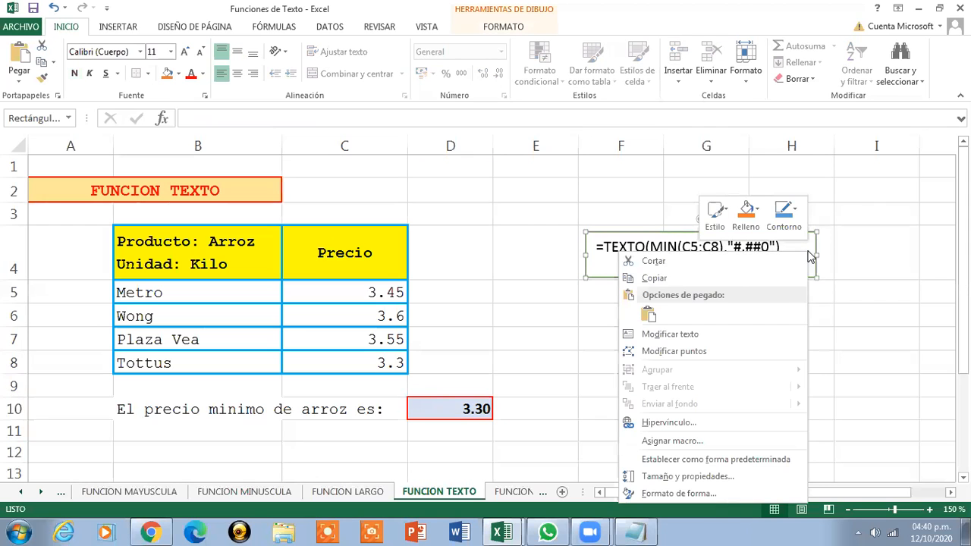
left_click(737, 262)
key("Delete")
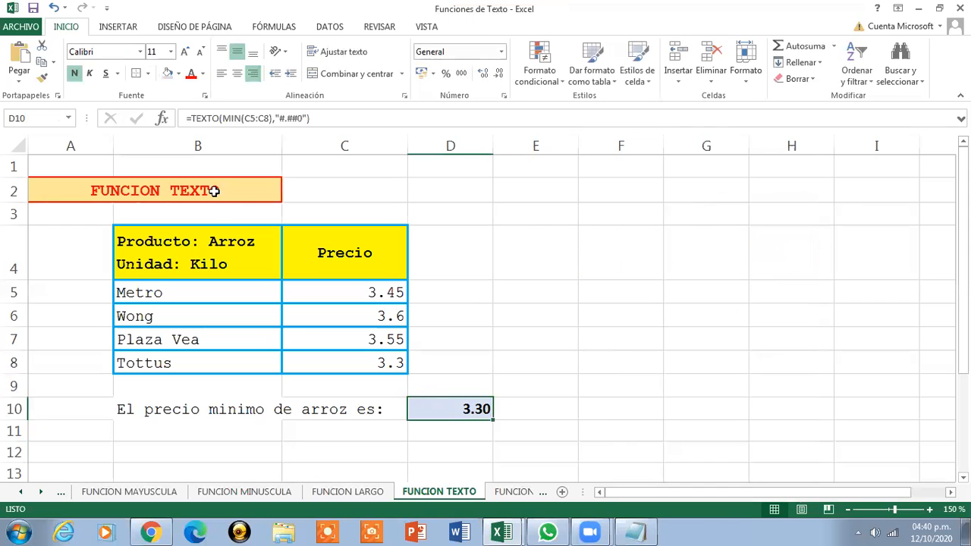
left_click(217, 191)
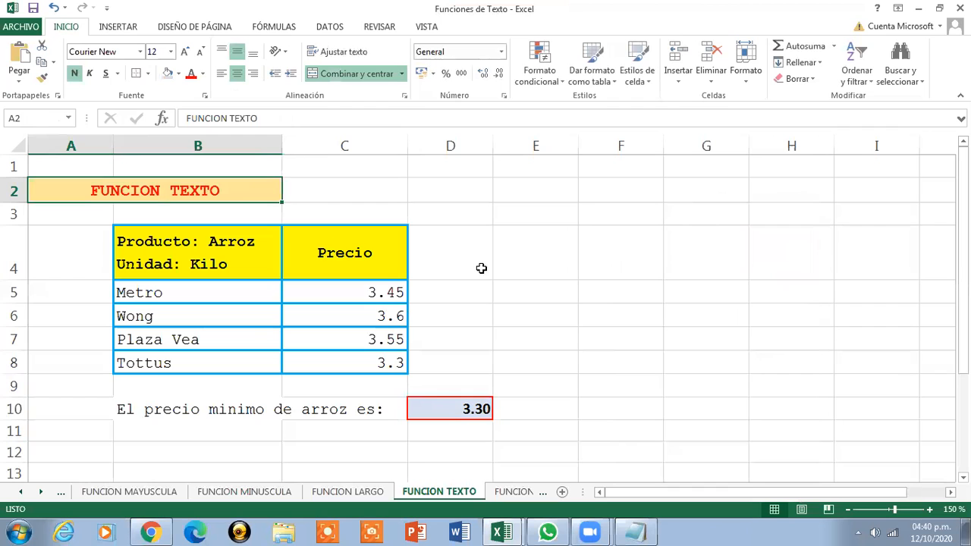
Open the FUNCION VALOR sheet and zoom it to 140%
left_click(516, 491)
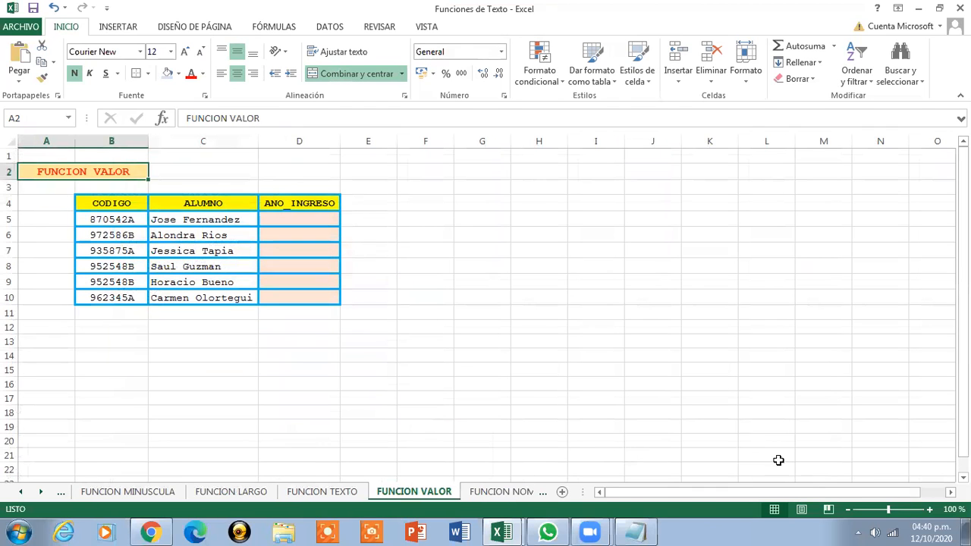
left_click(929, 509)
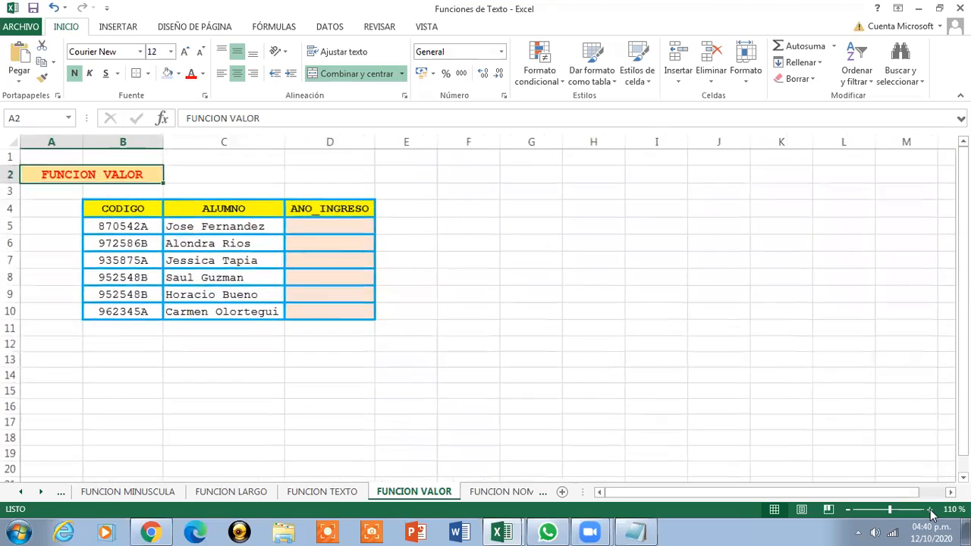
left_click(929, 510)
left_click(929, 509)
left_click(930, 510)
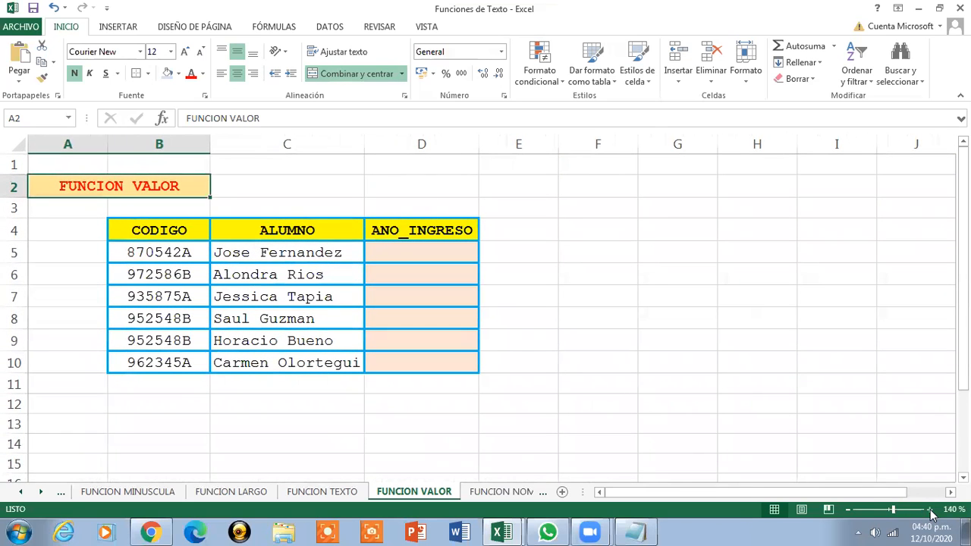
Review the TEXTO and VALOR notes in the Sesion de Clases Nro 10 workbook, then minimize it
left_click(497, 531)
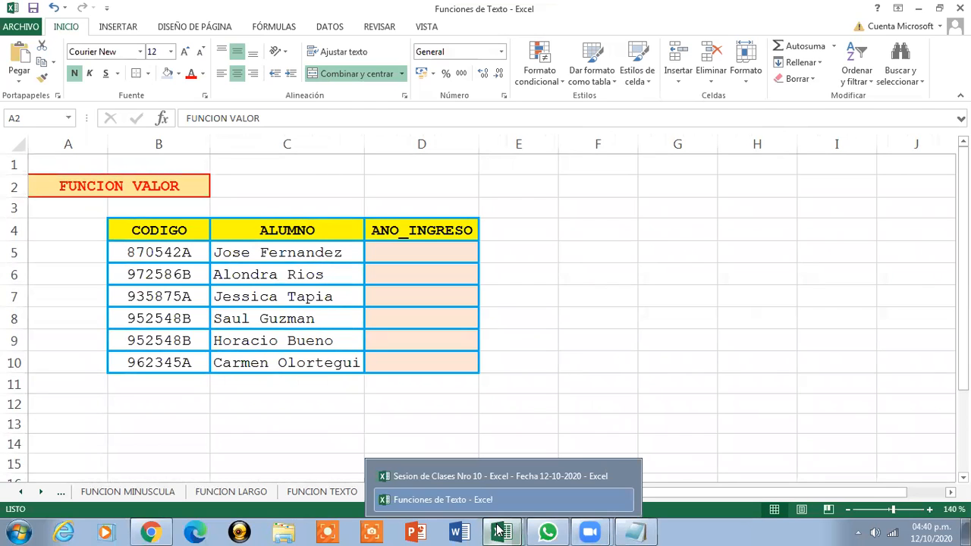
left_click(462, 476)
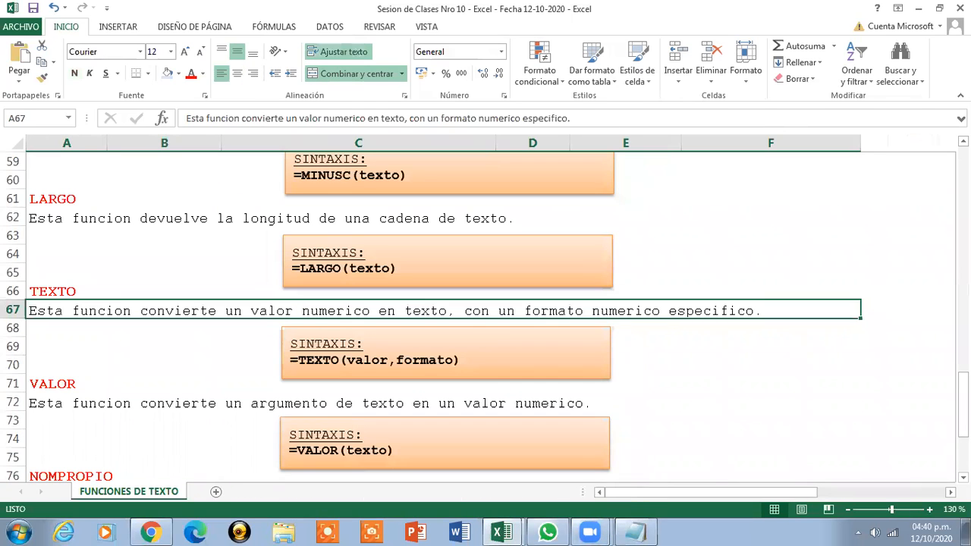
left_click_drag(963, 405, 964, 421)
left_click(583, 339)
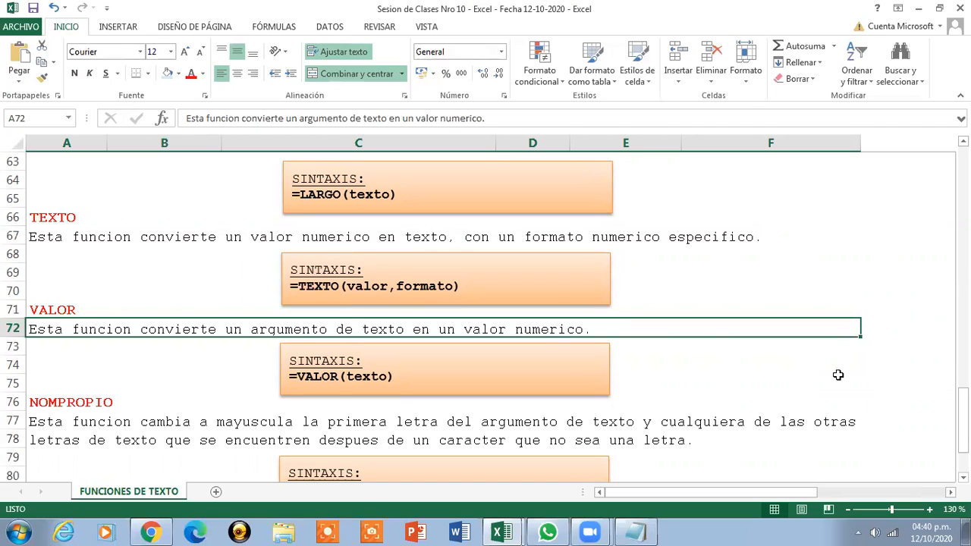
left_click(194, 235)
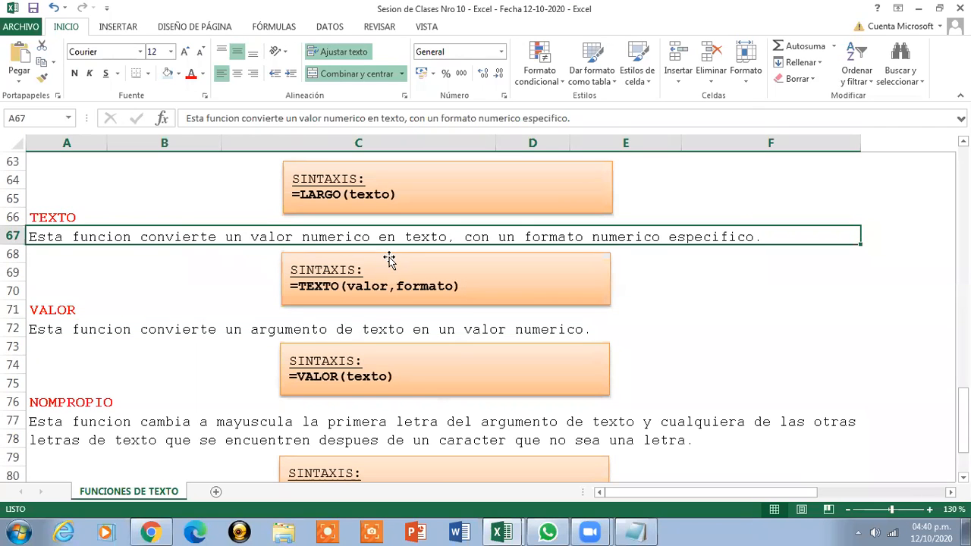
left_click(352, 335)
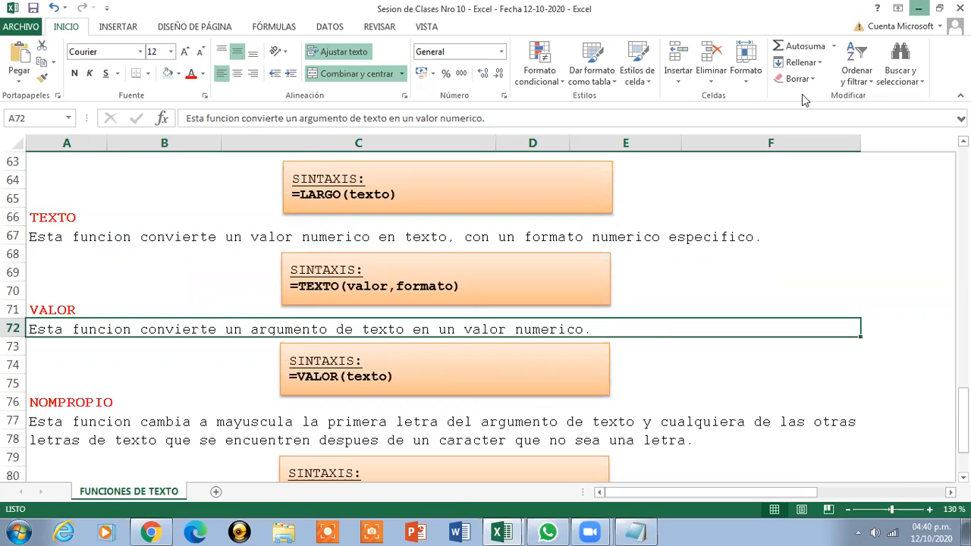
left_click(919, 9)
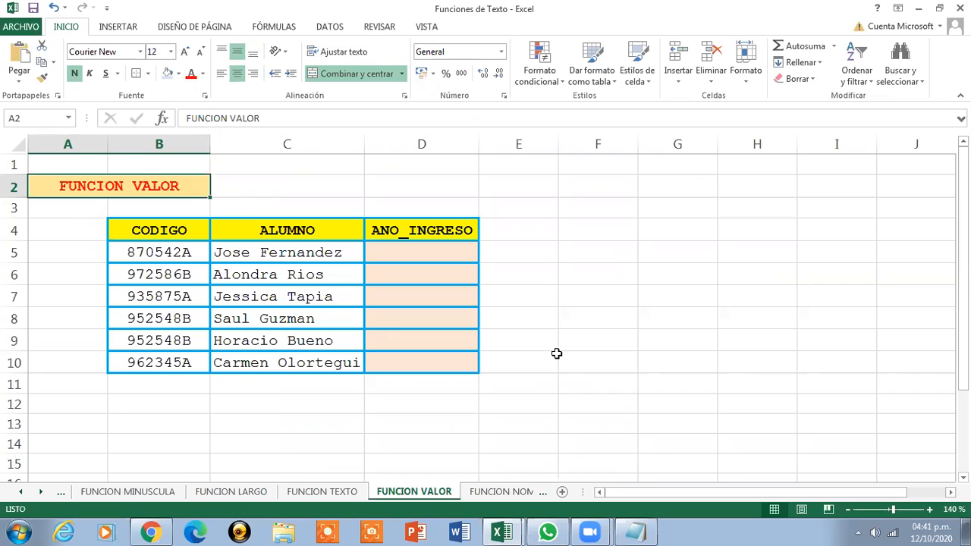
left_click(135, 257)
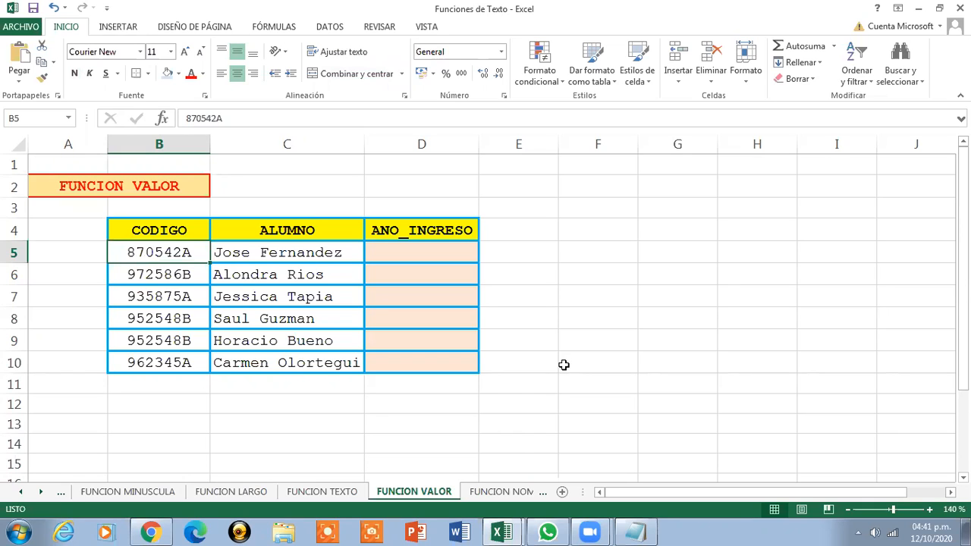
key("Right")
key("Right")
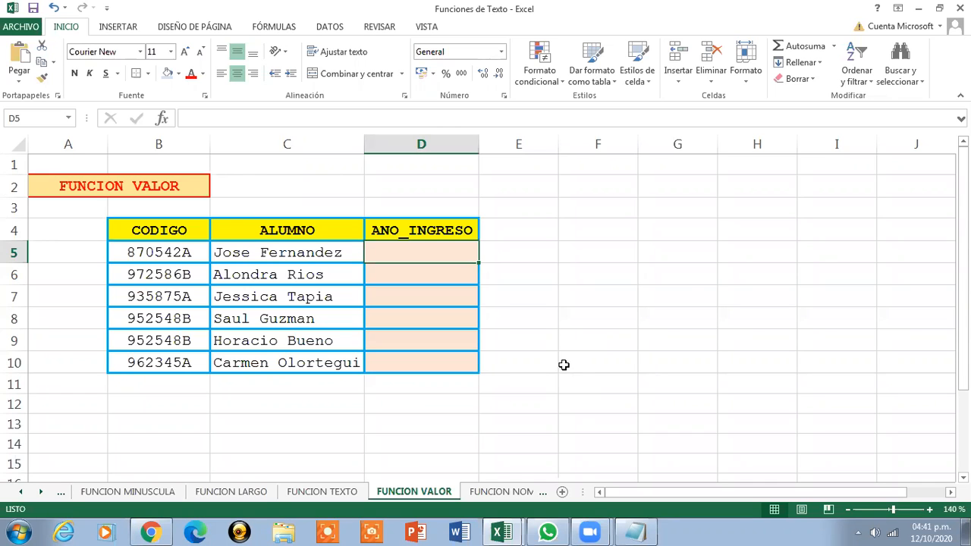
Copy the Funcion Valor line =1900+VALOR(IZQUIERDA(B5,2)) from the Notepad notes, then minimize Notepad
left_click(634, 533)
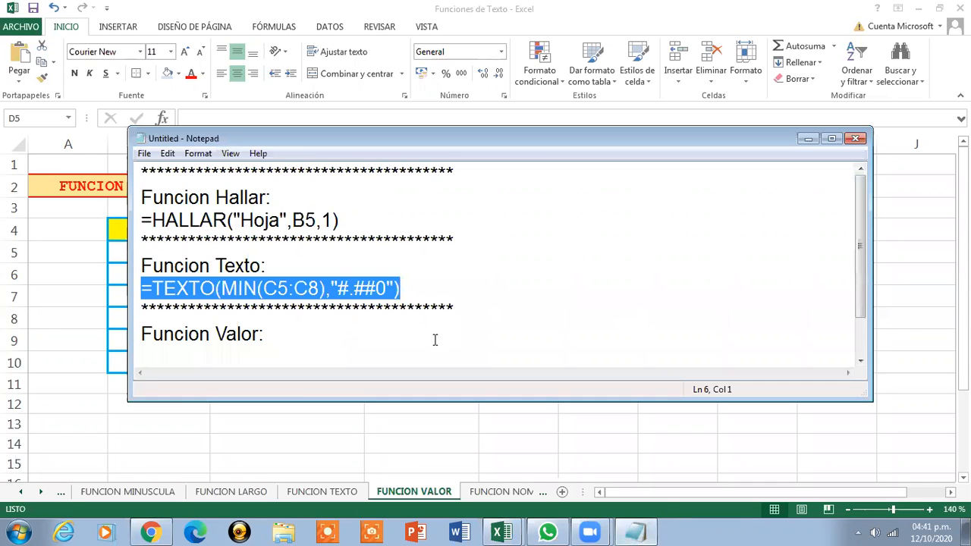
left_click_drag(860, 275, 869, 322)
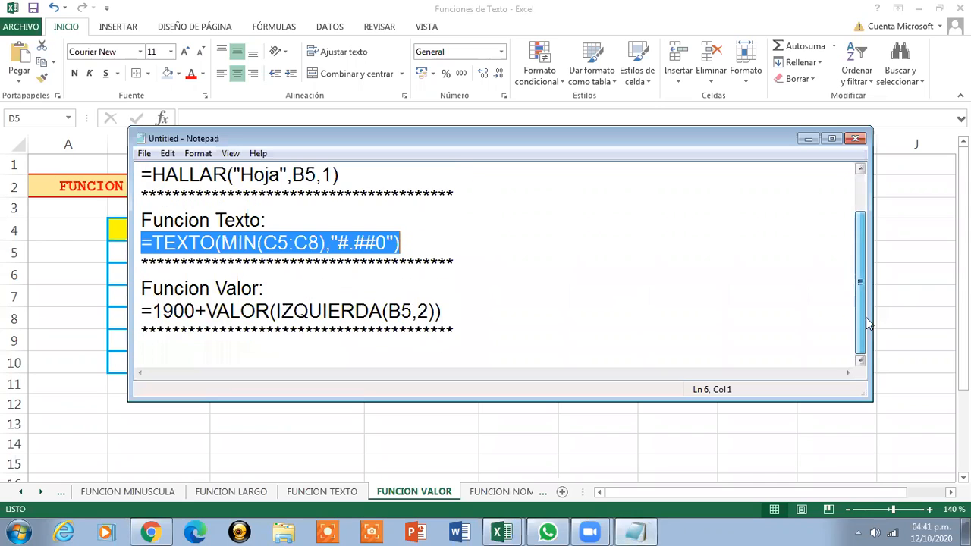
left_click_drag(144, 309, 451, 308)
key("ctrl+c")
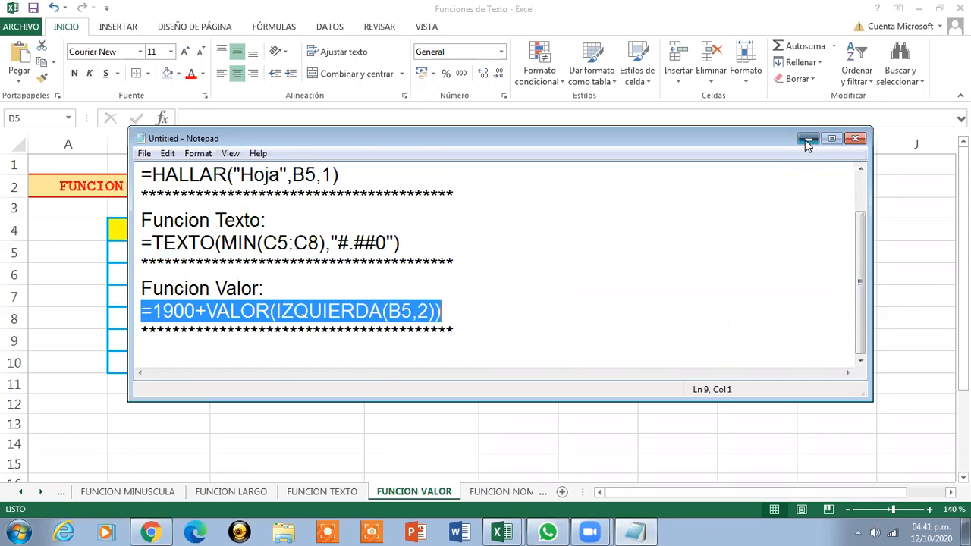
left_click(808, 138)
Draw a rectangle shape over cells G6:I7
left_click(121, 31)
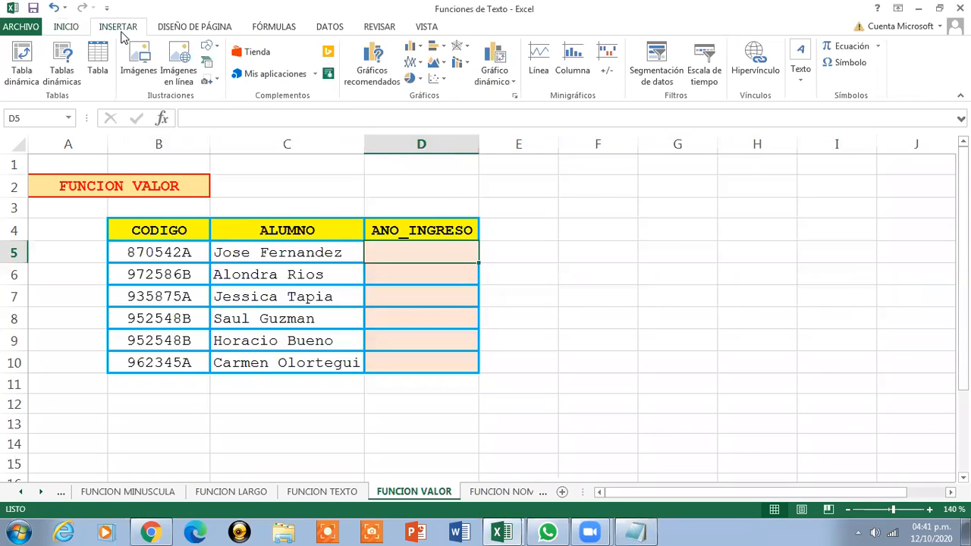
left_click(218, 47)
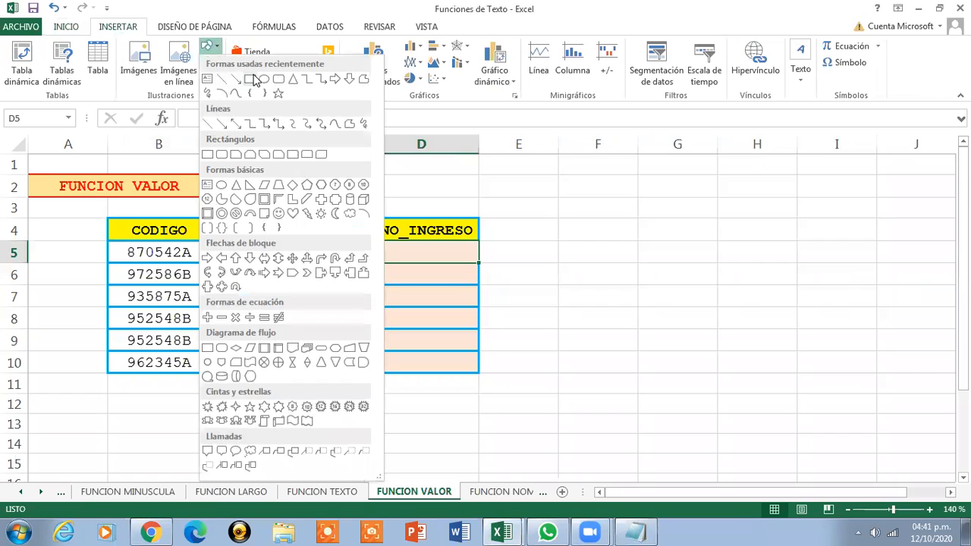
left_click(251, 78)
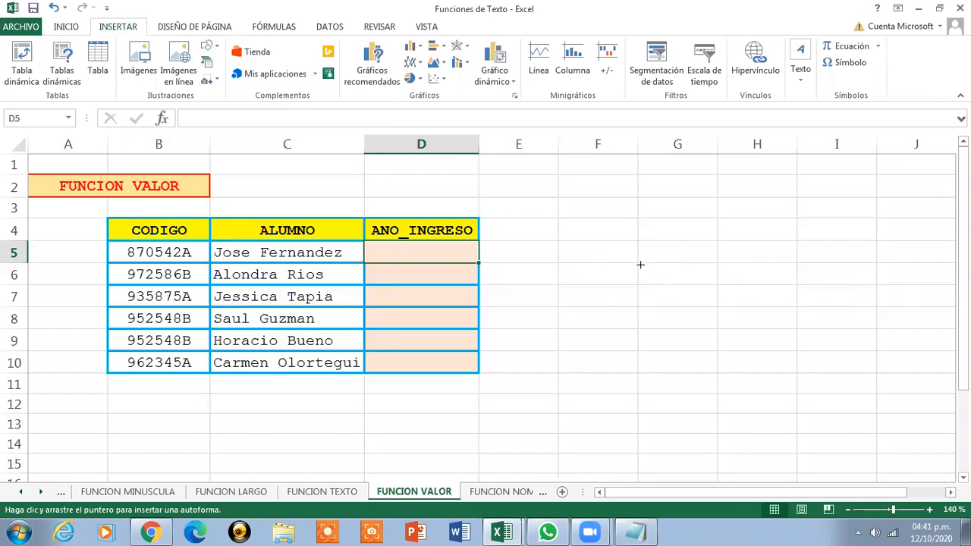
left_click_drag(640, 263, 889, 316)
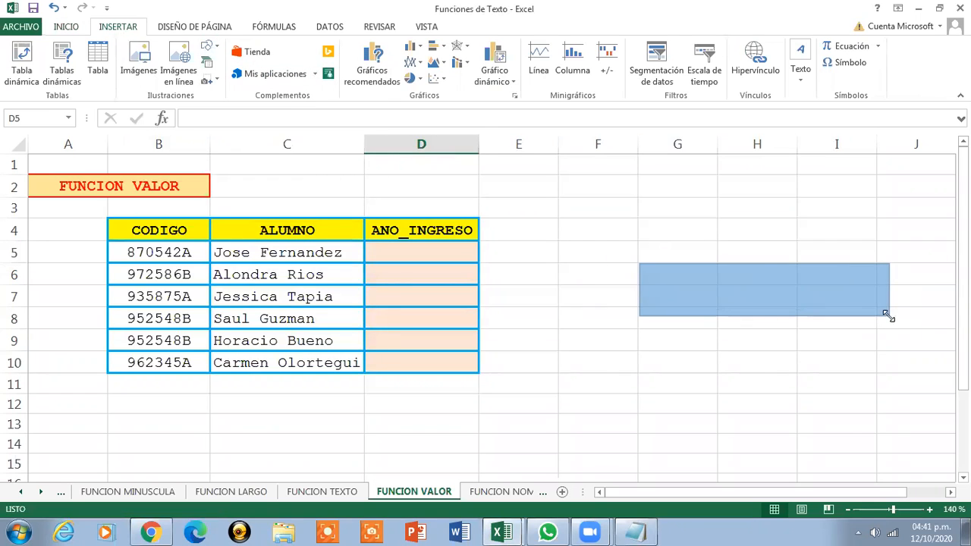
Paste the VALOR formula into the rectangle, style it white with a green outline, and resize it to one line
right_click(779, 294)
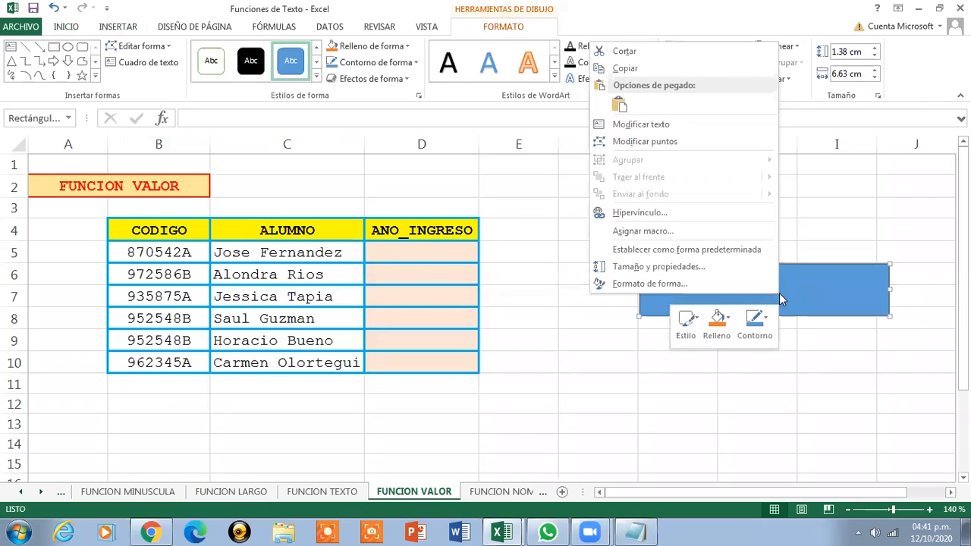
left_click(639, 124)
key("ctrl+v")
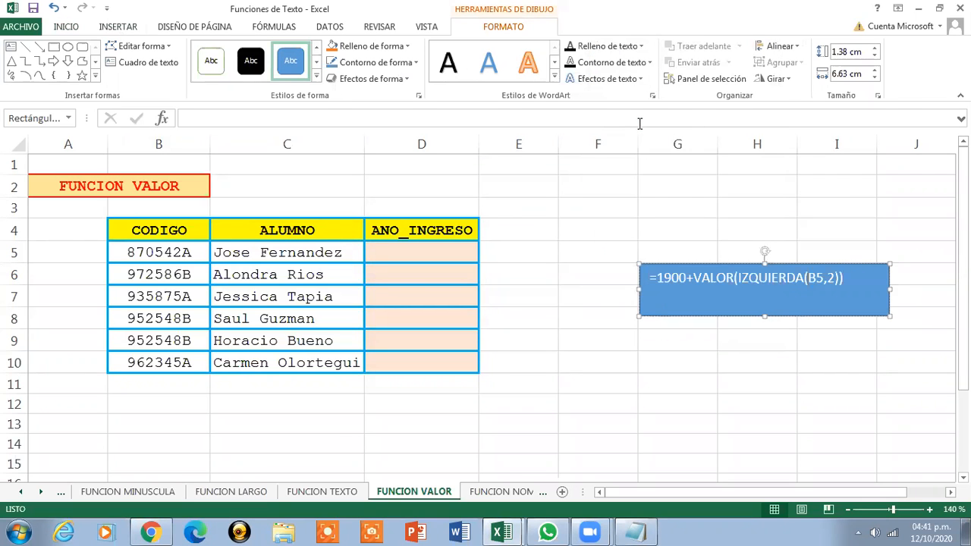
left_click(220, 62)
left_click_drag(764, 316, 763, 295)
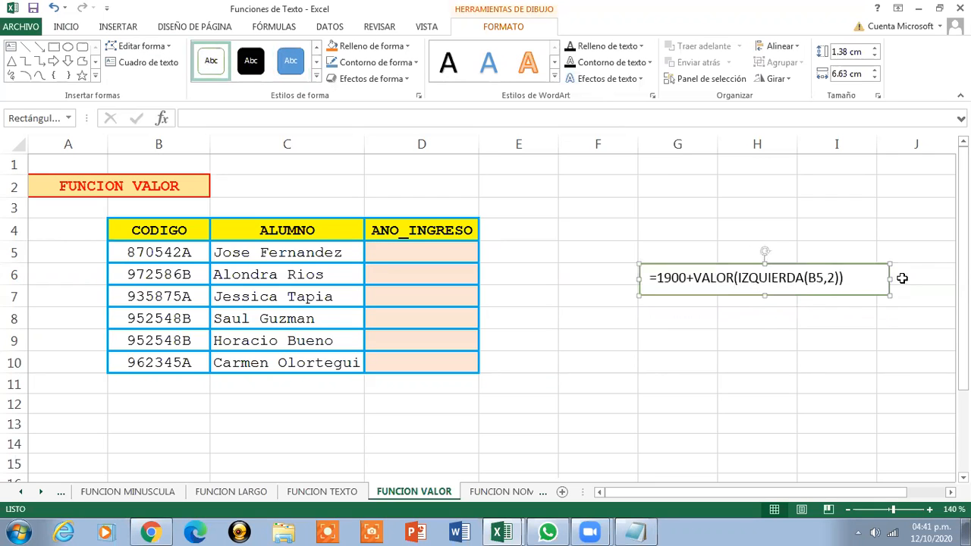
left_click_drag(891, 278, 858, 279)
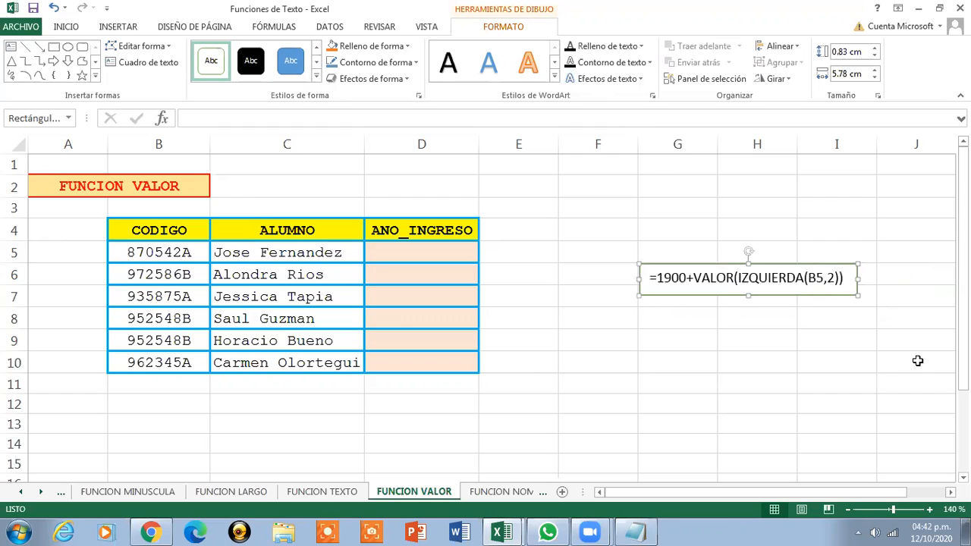
Enter =VALOR(IZQUIERDA(B5,2)) in cell D5
left_click(436, 256)
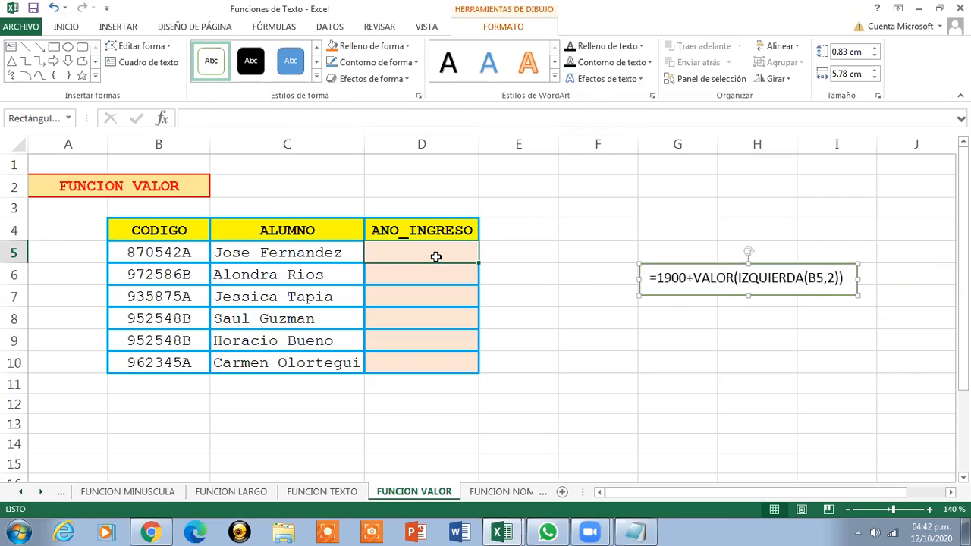
type("=")
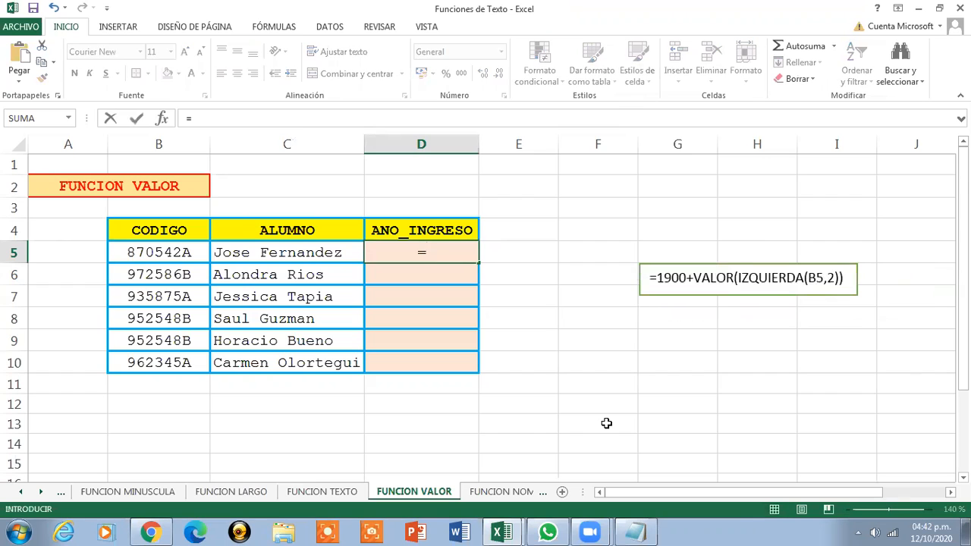
type("VALOR(")
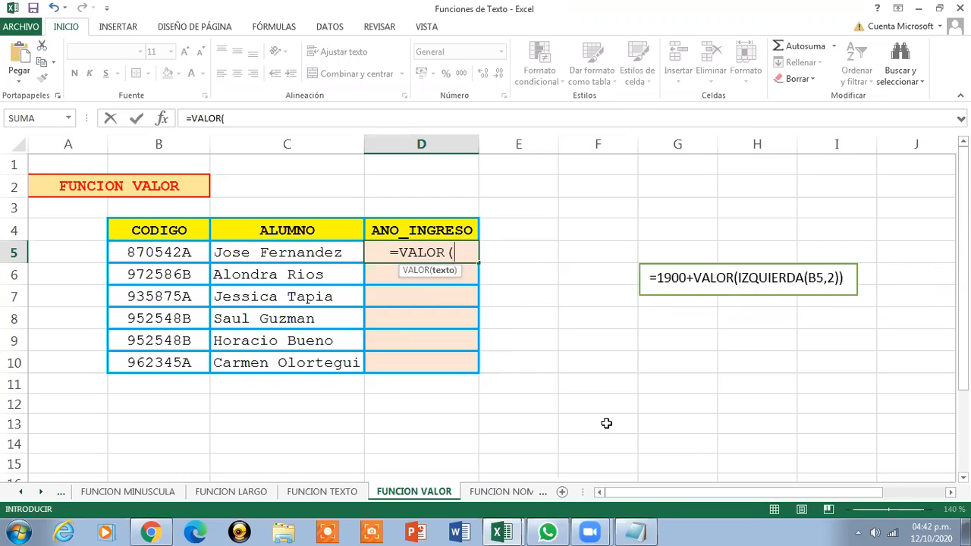
type("I")
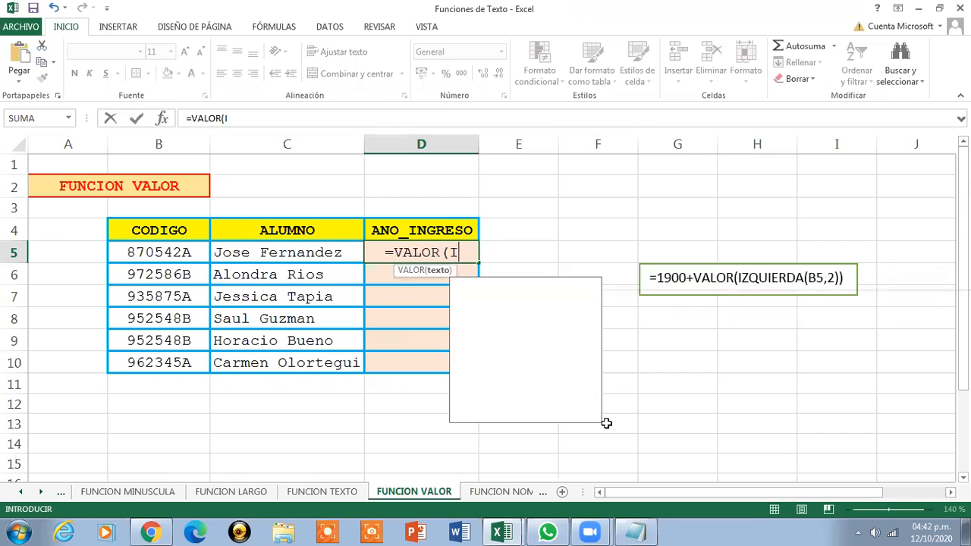
type("ZQUIERDA")
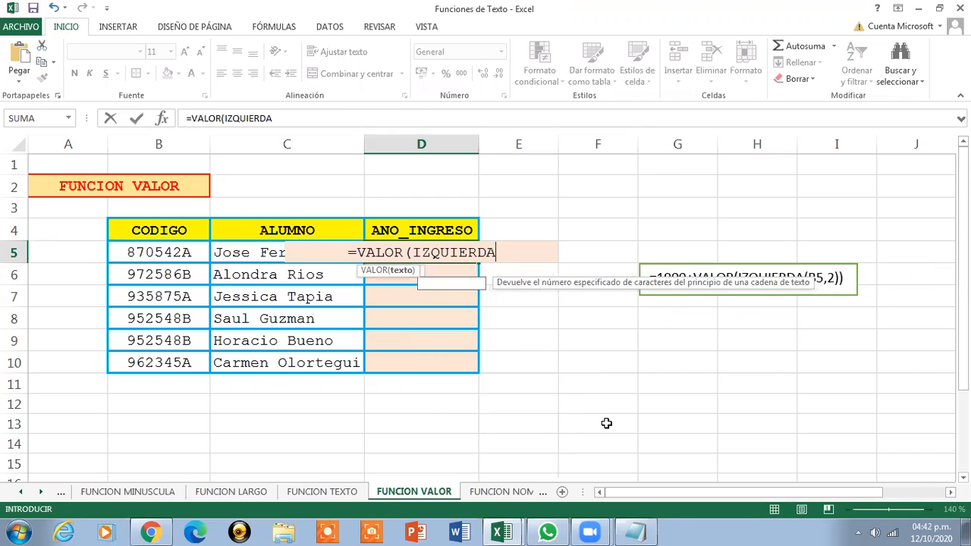
type("(")
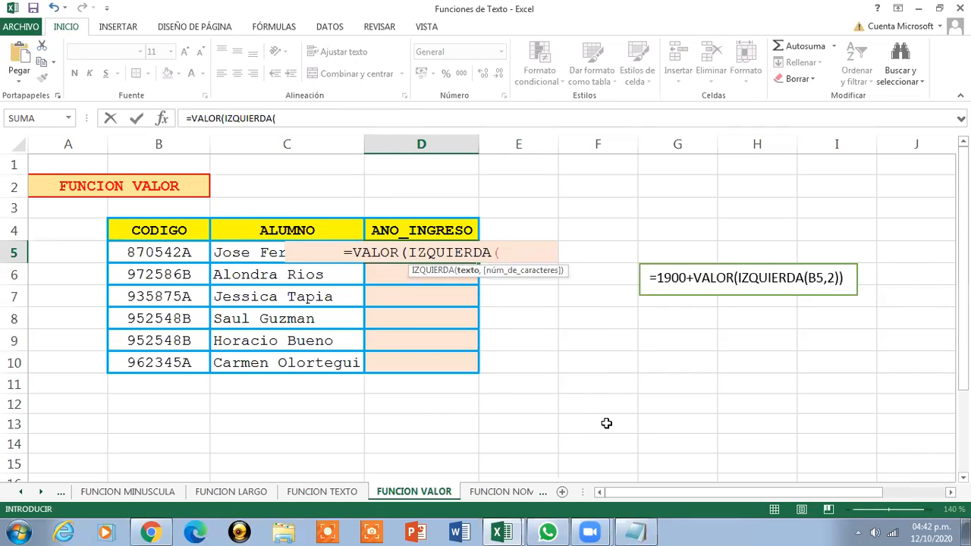
left_click(143, 253)
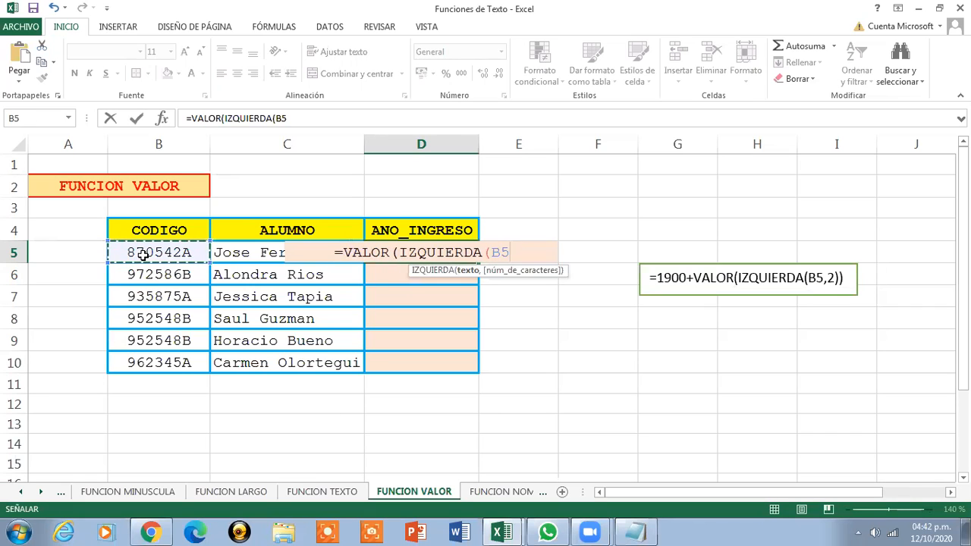
type(",2")
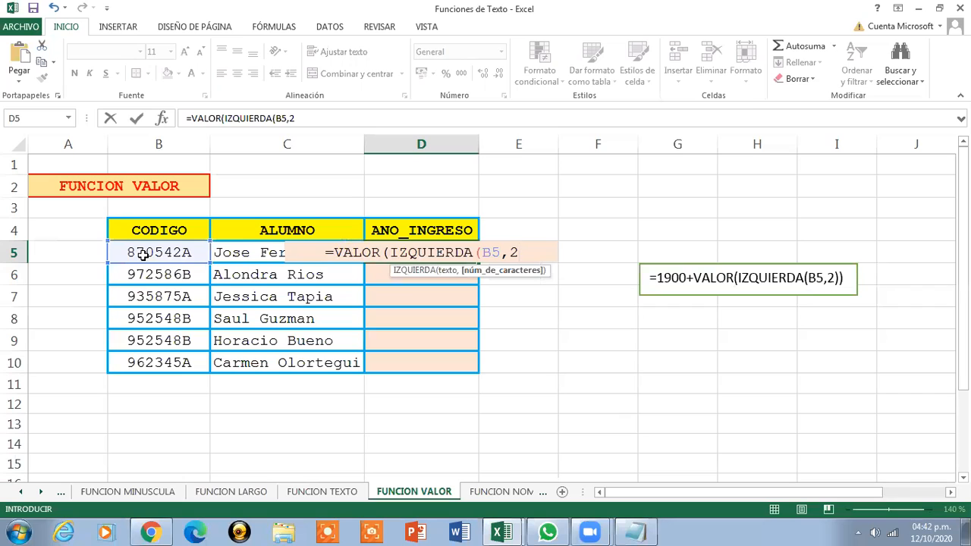
type(")")
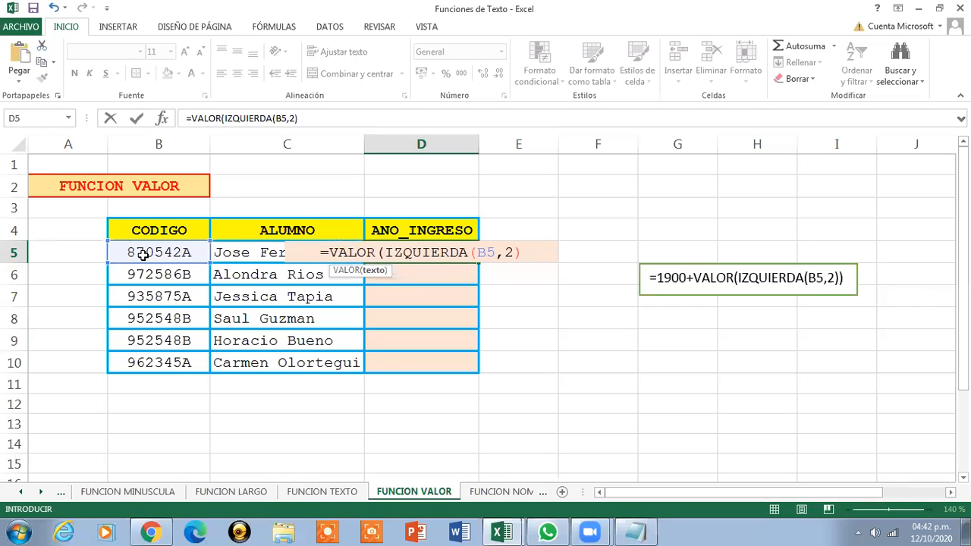
type(")")
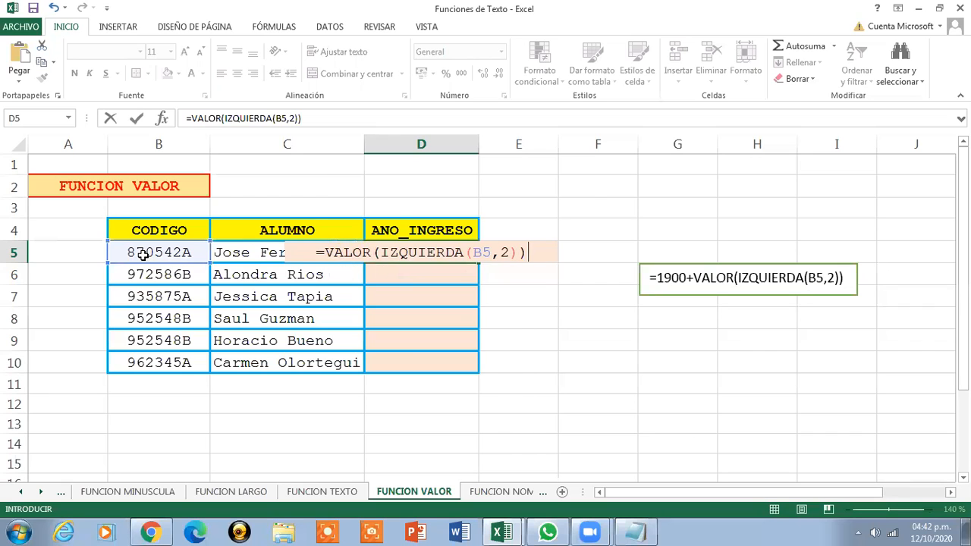
key("Return")
Change D5's formula to =1900+VALOR(IZQUIERDA(B5,2)) so it returns 1987
left_click(315, 245)
left_click(413, 252)
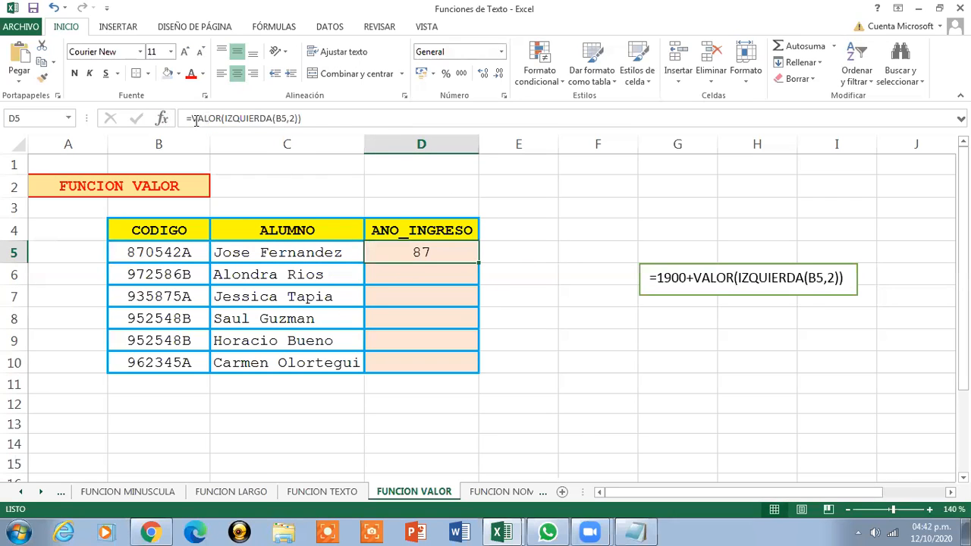
left_click(195, 119)
type("19")
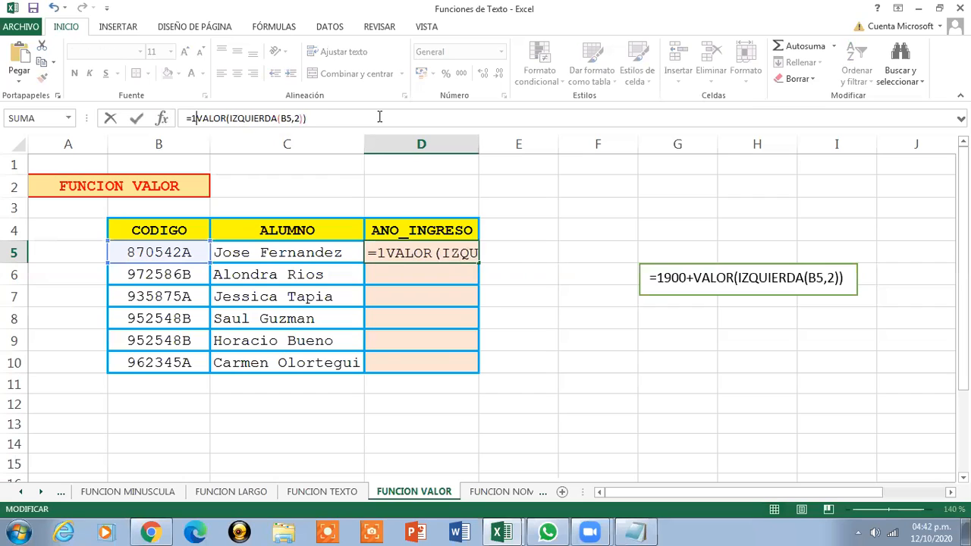
type("00")
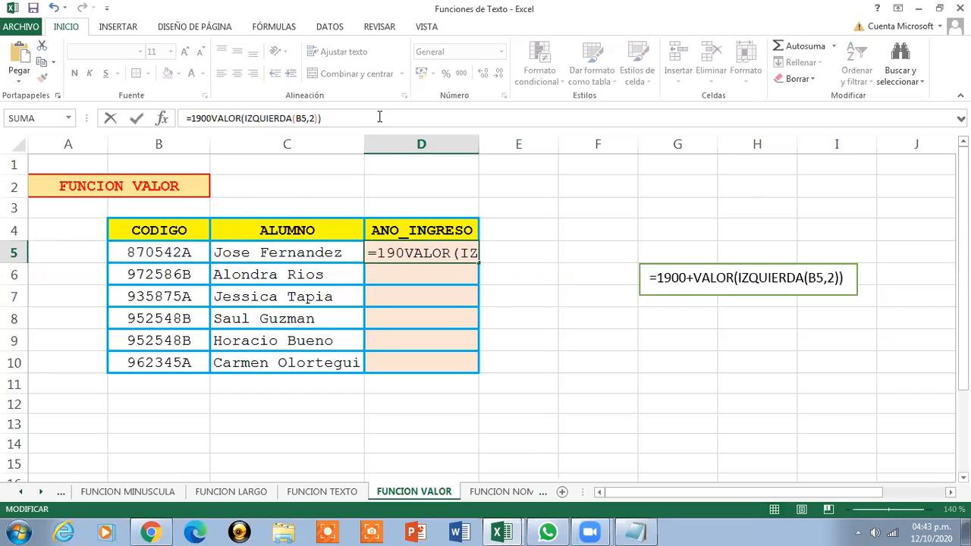
type("+VALOR(")
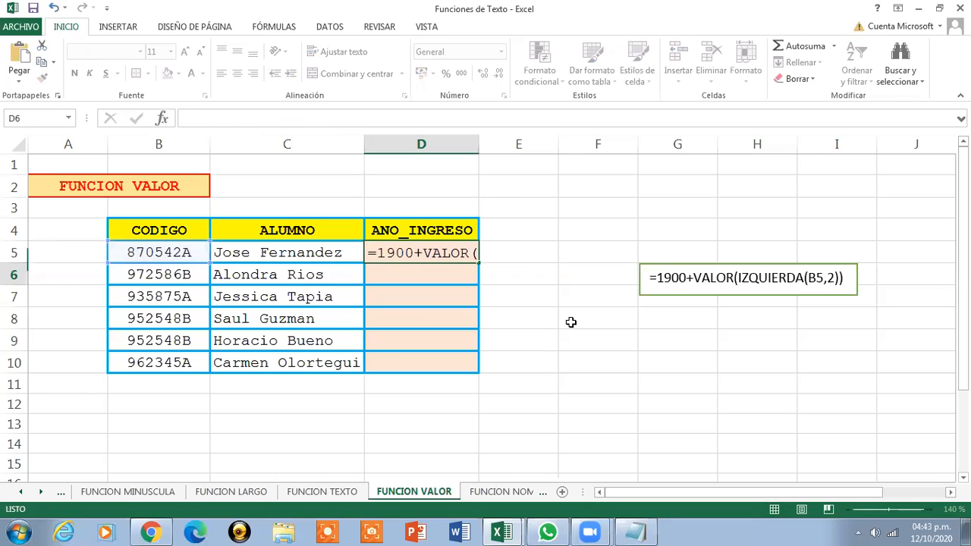
key("ctrl+Return")
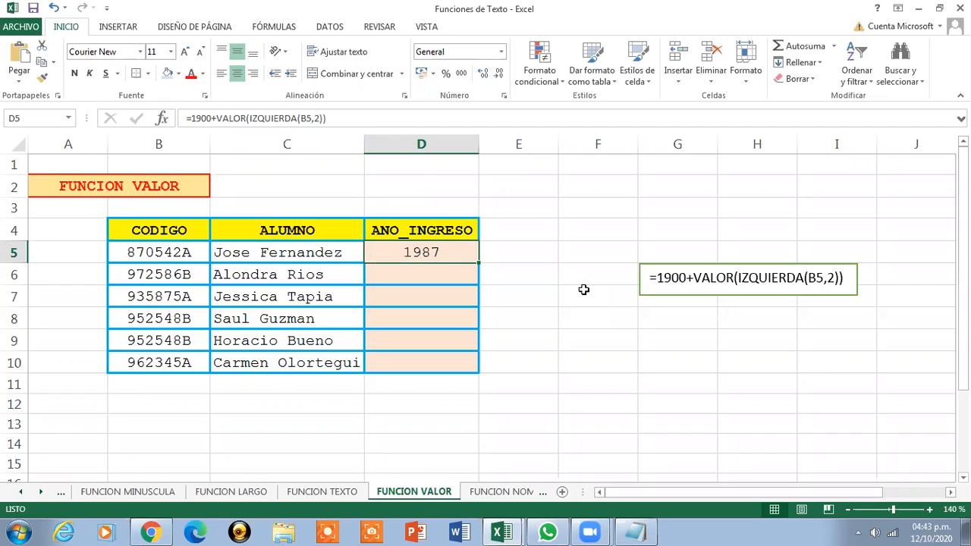
Fill the entry-year formula from D5 down to D10
left_click(690, 278)
left_click_drag(690, 278, 657, 278)
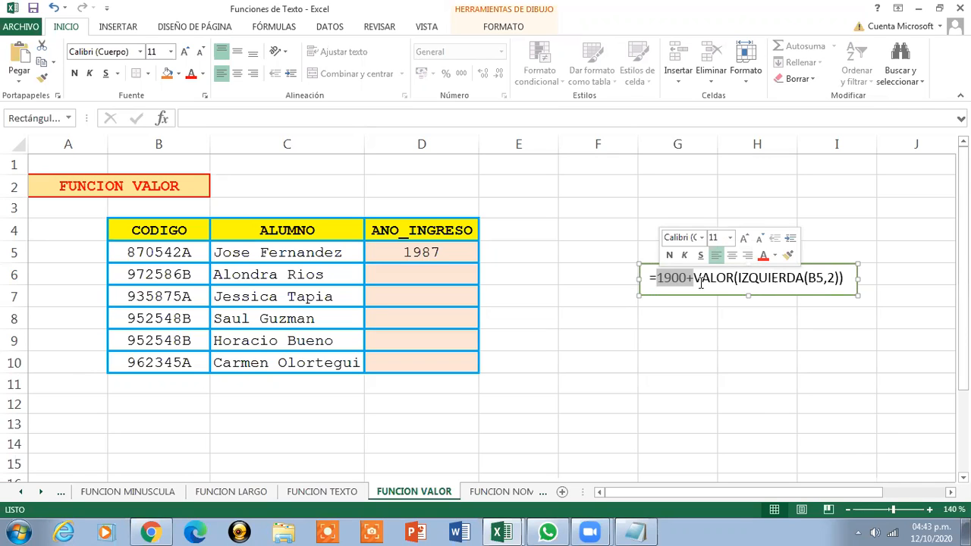
left_click(457, 257)
left_click_drag(476, 261, 475, 369)
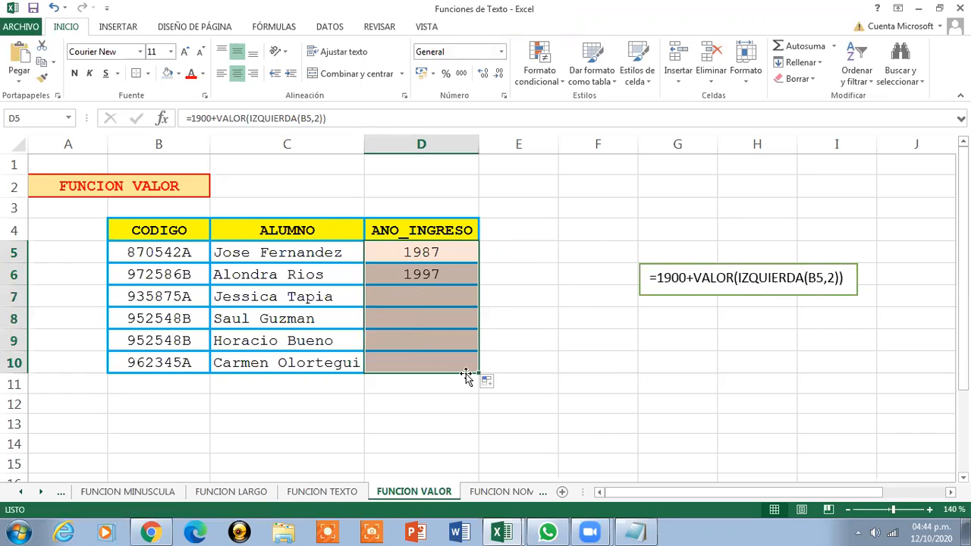
left_click(431, 256)
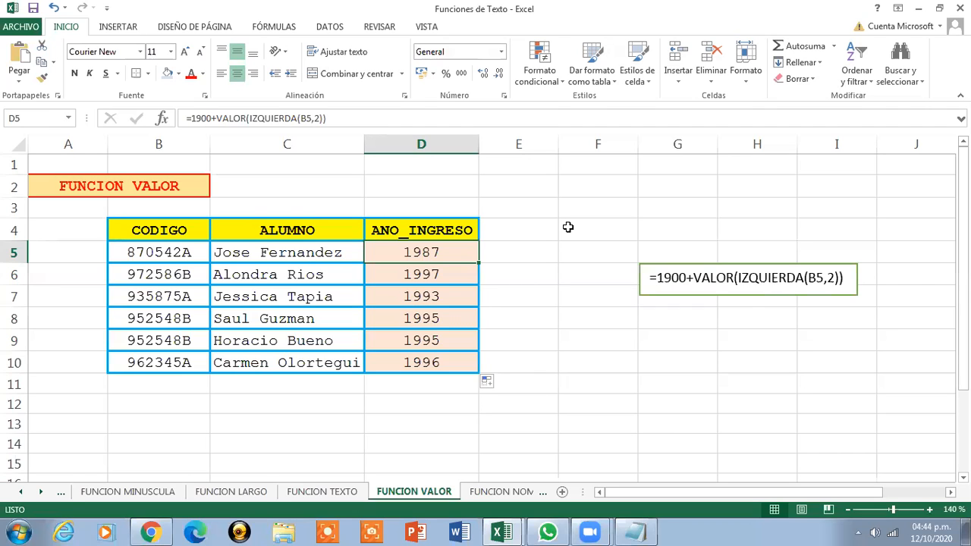
Cut the sample formula text box off the FUNCION VALOR sheet
left_click(156, 185)
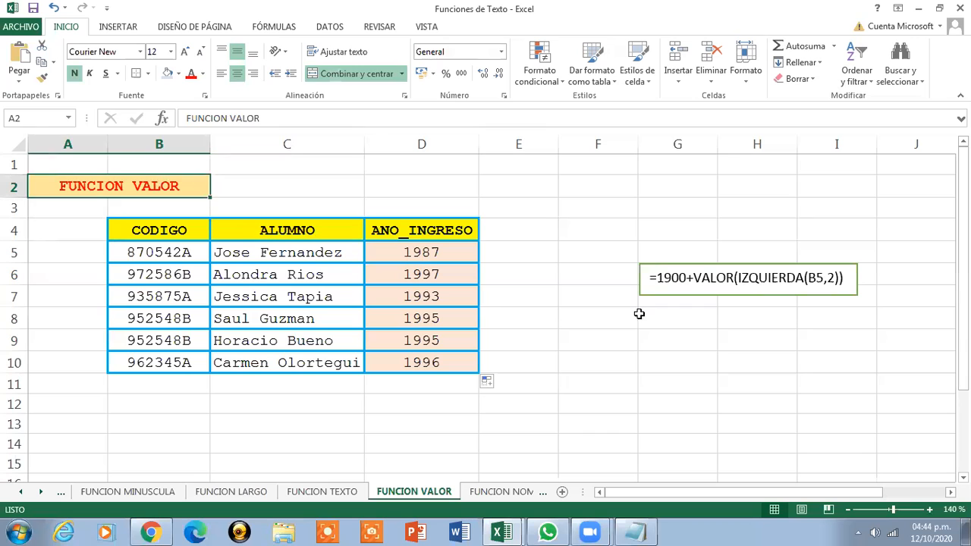
left_click(651, 262)
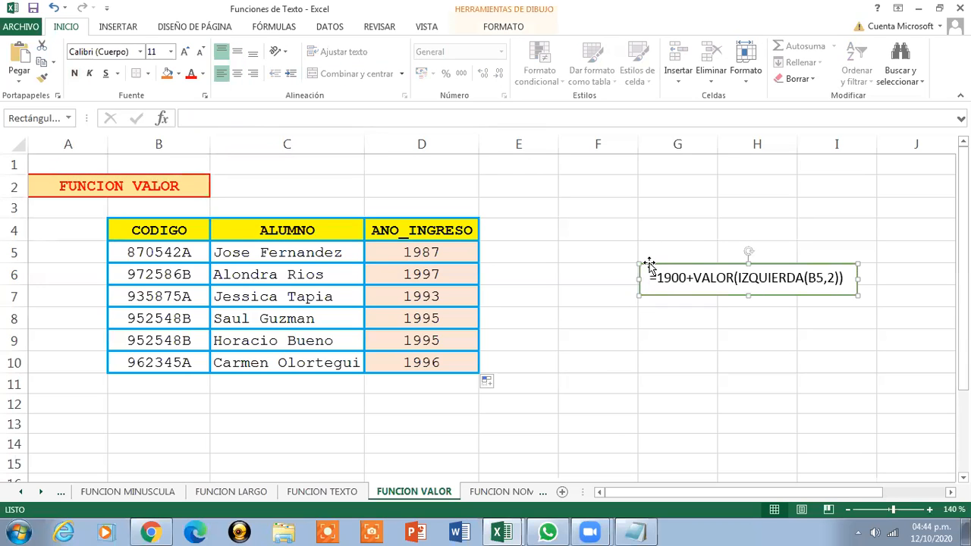
right_click(650, 259)
left_click(661, 266)
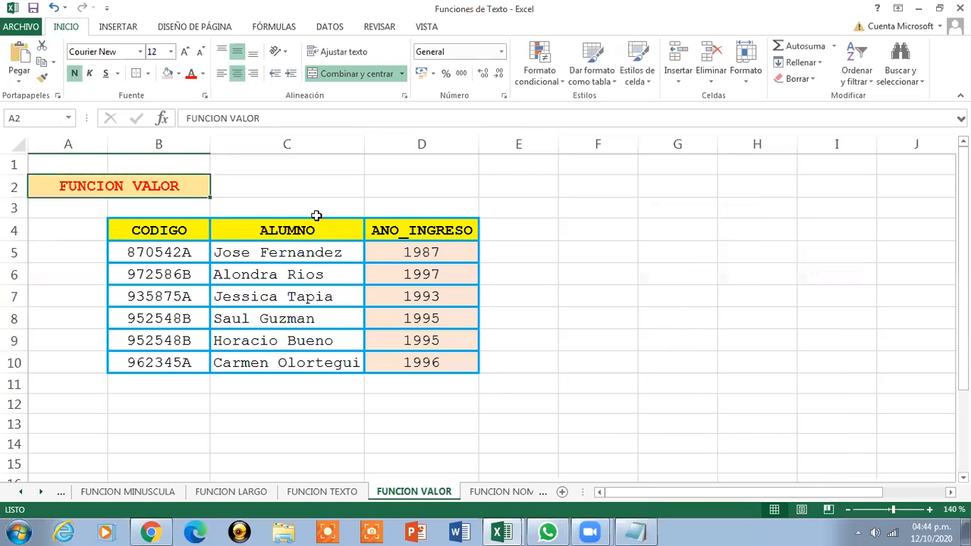
left_click(508, 492)
Open the FUNCION NOMPROPIO sheet and zoom in four steps
left_click(508, 492)
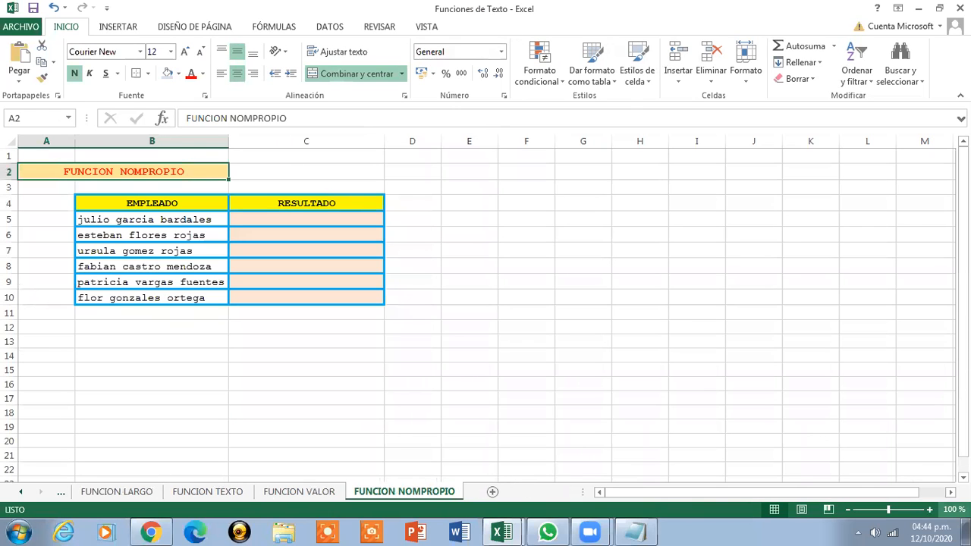
left_click(932, 510)
left_click(931, 510)
left_click(932, 510)
left_click(932, 510)
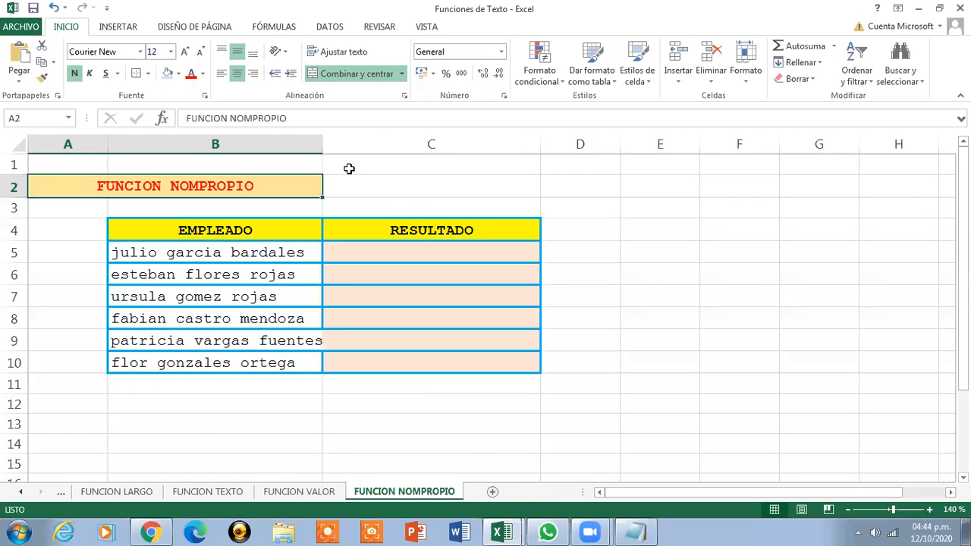
Widen column B to fit the employee names and select cell C5
left_click_drag(322, 144, 332, 144)
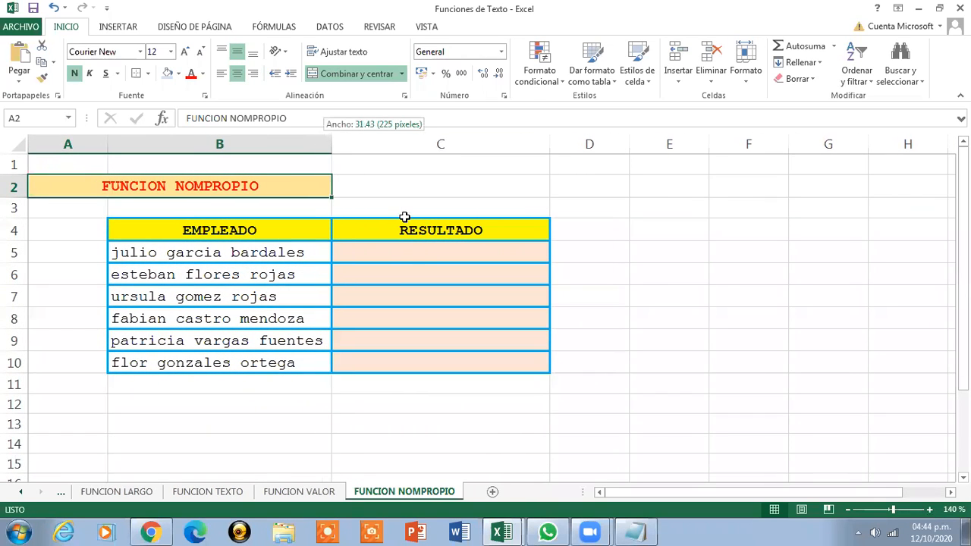
left_click(416, 257)
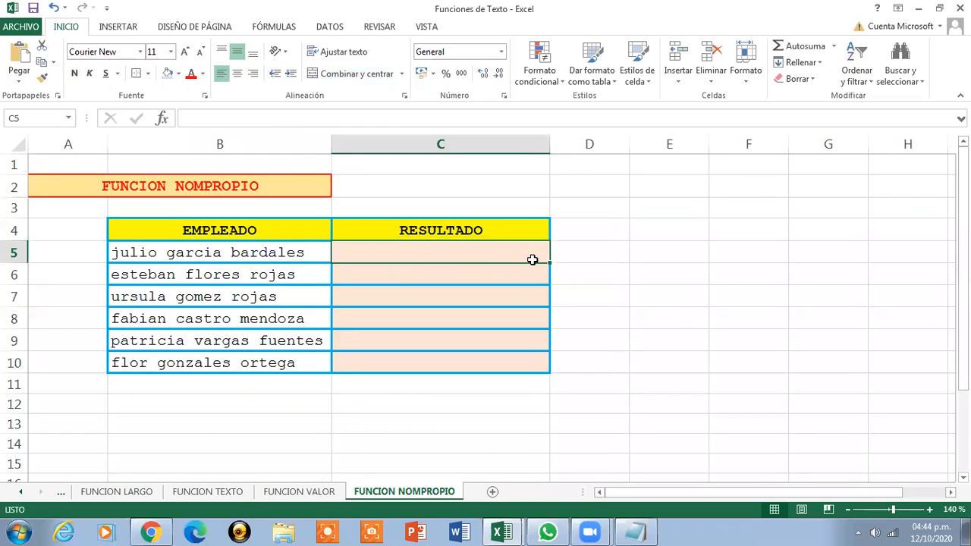
left_click(187, 245)
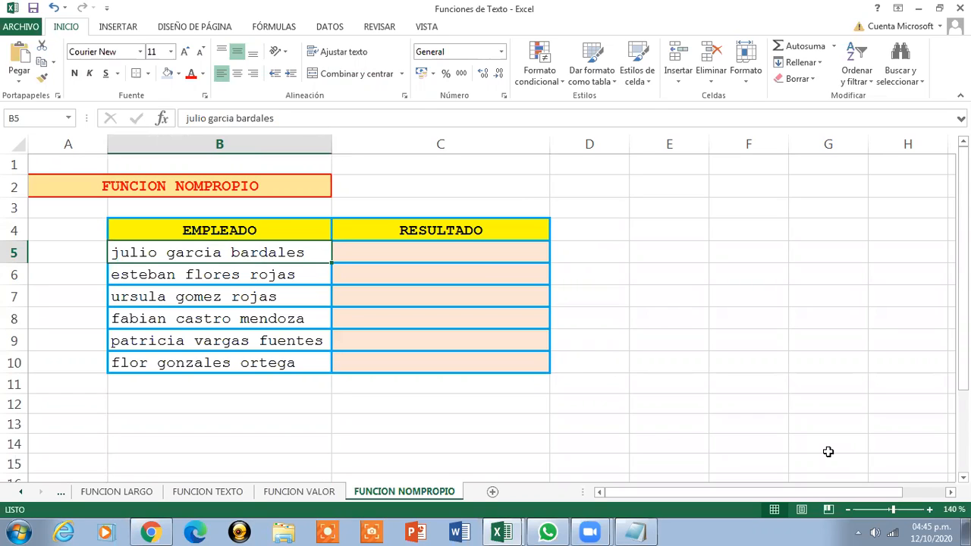
key("Right")
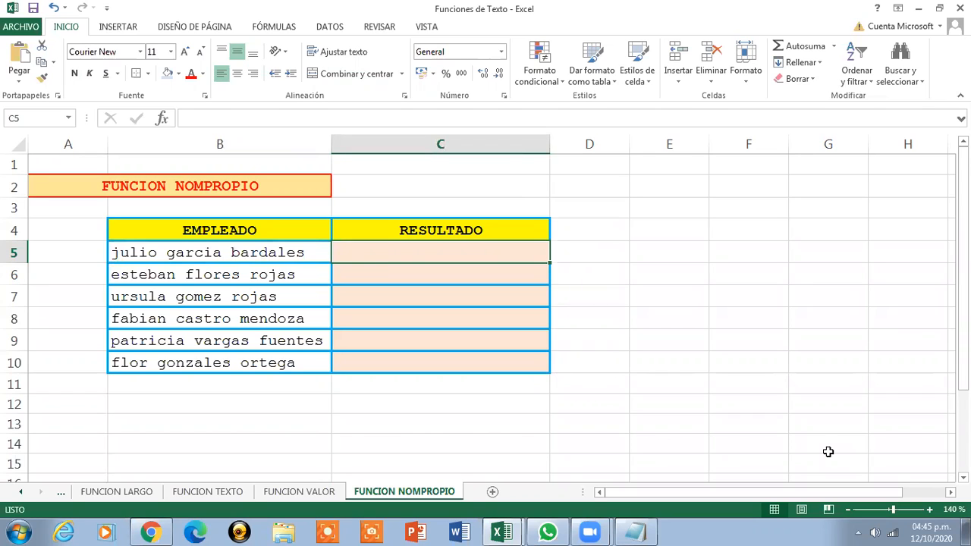
type("=")
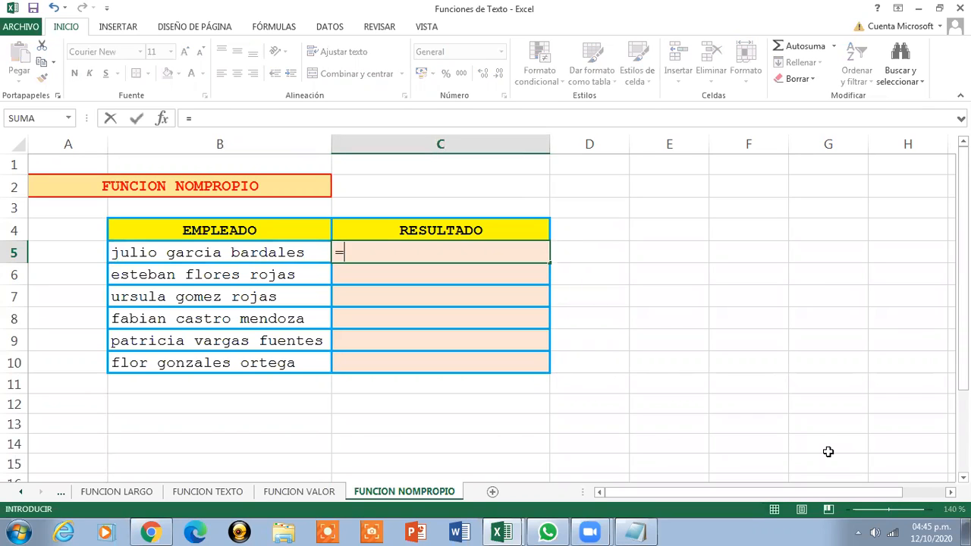
type("NOMPROPI")
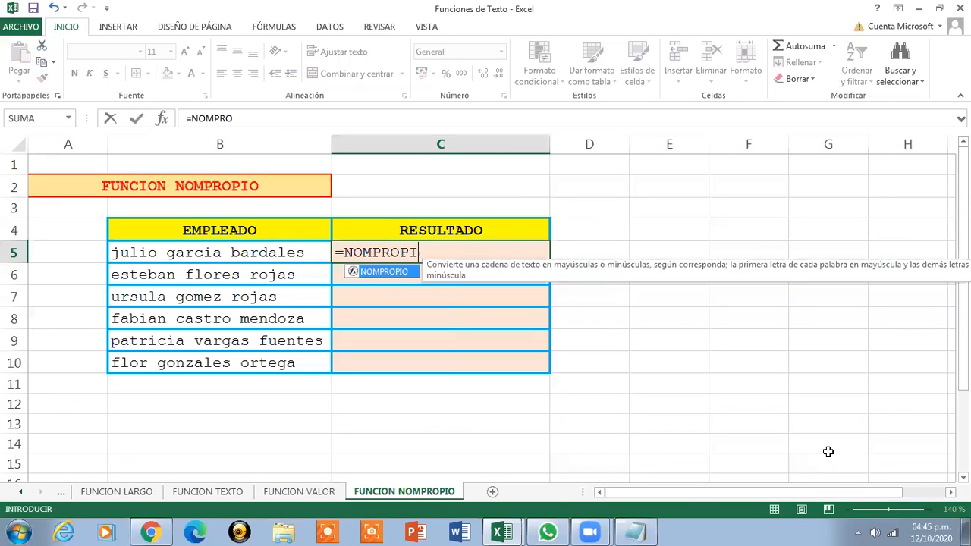
type("O(")
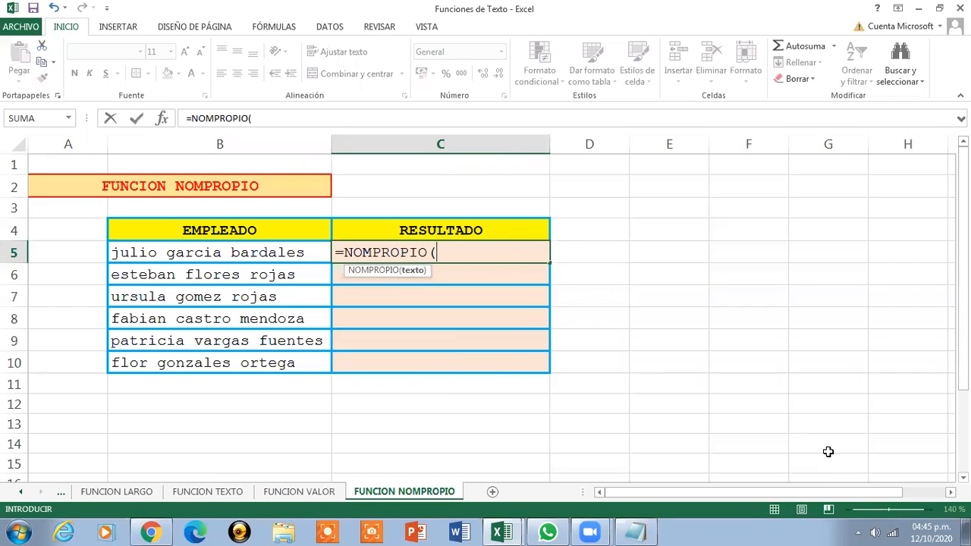
left_click(235, 255)
type(")")
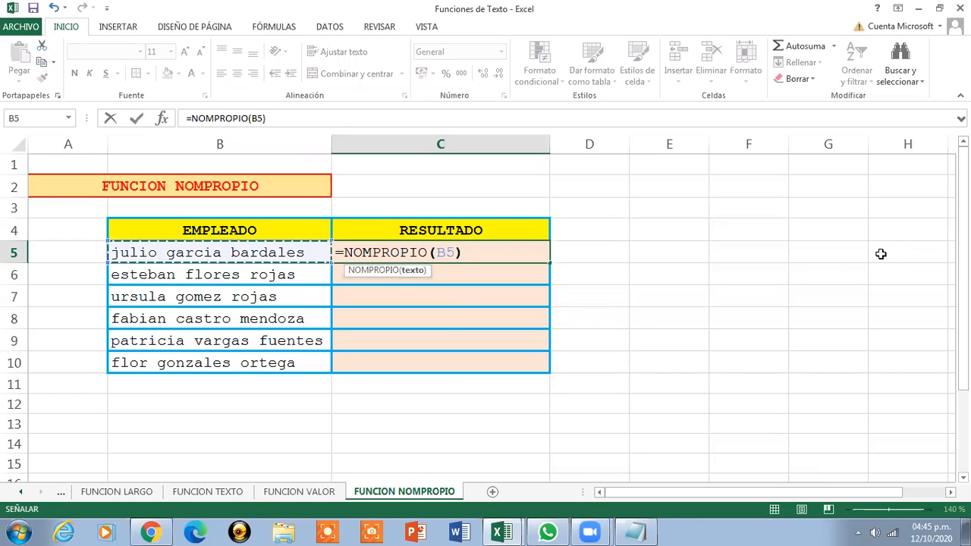
key("Return")
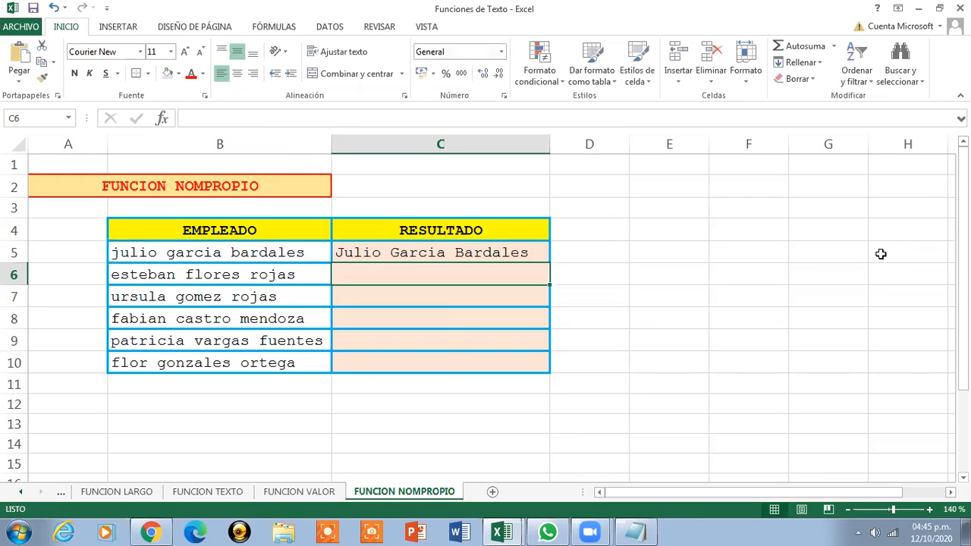
key("Up")
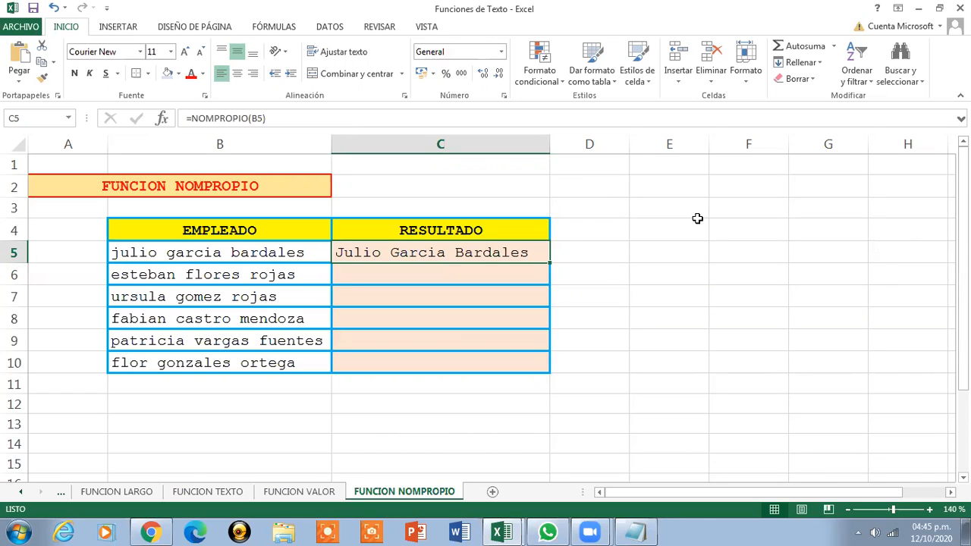
Fill the =NOMPROPIO(B5) formula from C5 down to C10
left_click_drag(549, 263, 540, 369)
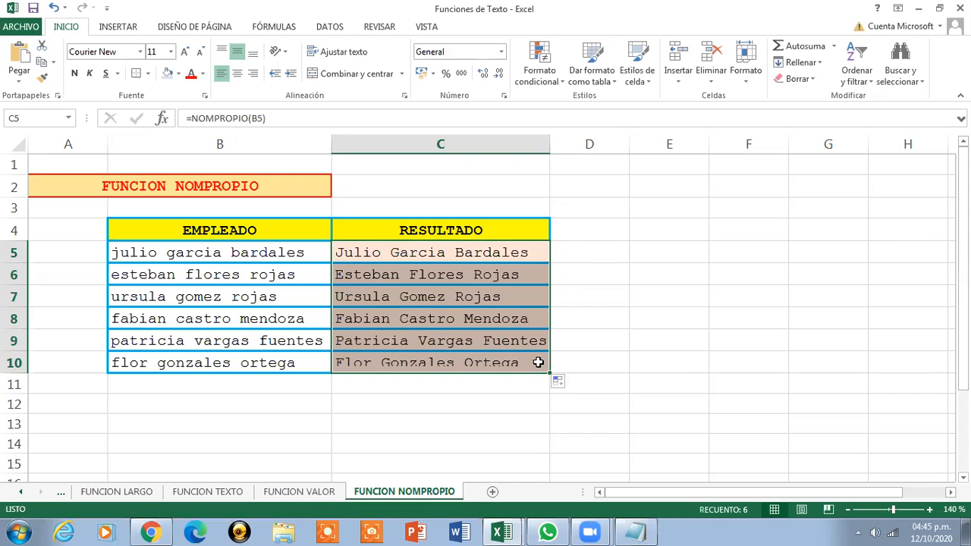
left_click(494, 248)
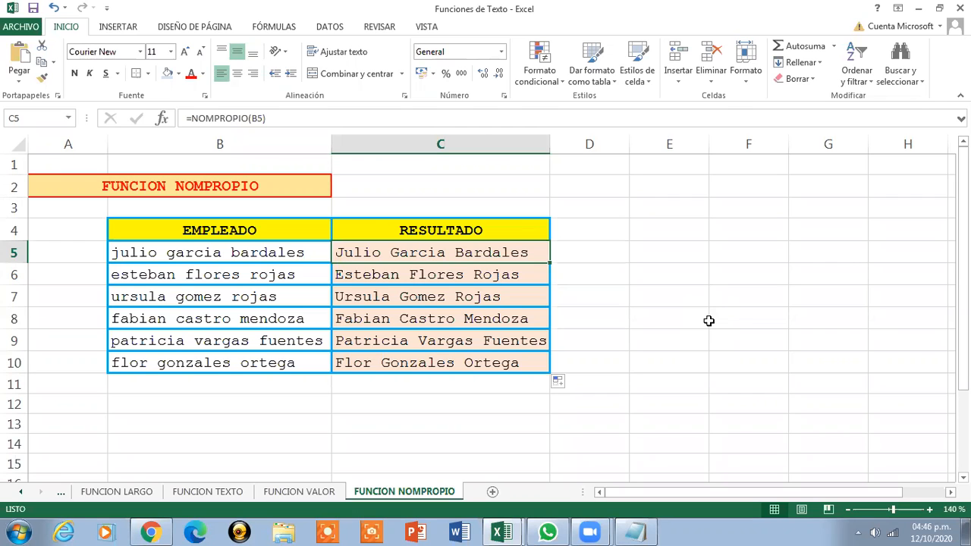
Go to the FUNCION CARACTER sheet and scroll through its codes
left_click(20, 493)
left_click(20, 493)
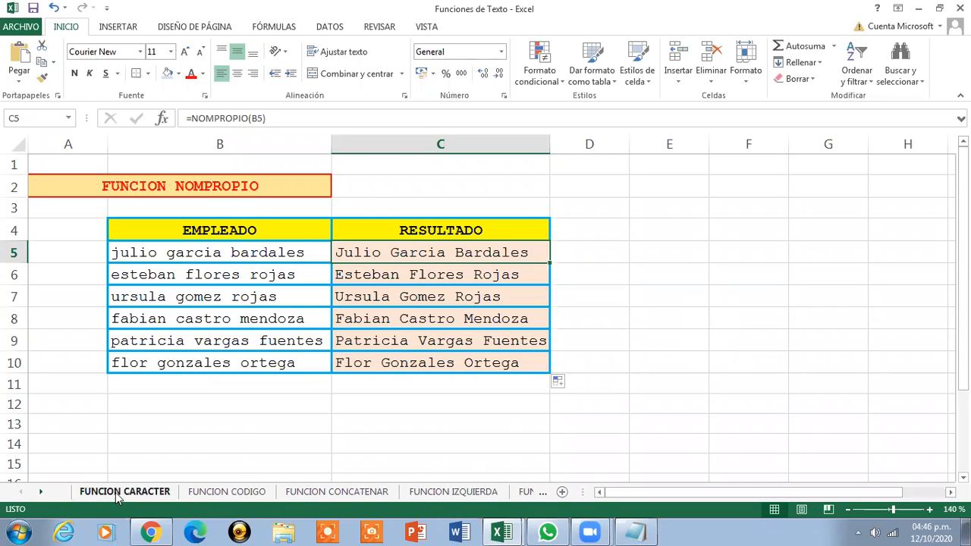
left_click(122, 492)
scroll(118, 494, "down", 1, "ctrl")
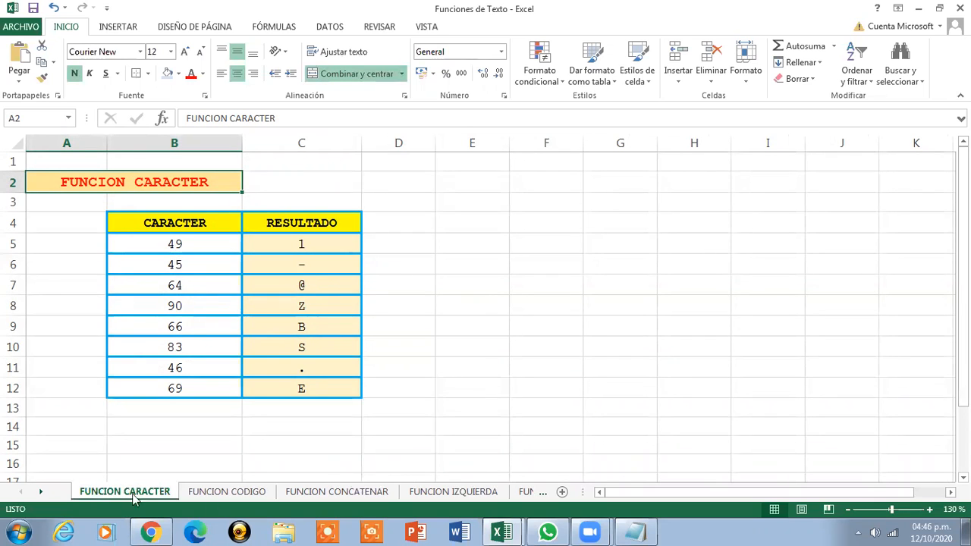
Review the function syntax notes in the class workbook, then return to Funciones de Texto
left_click(505, 531)
left_click(450, 479)
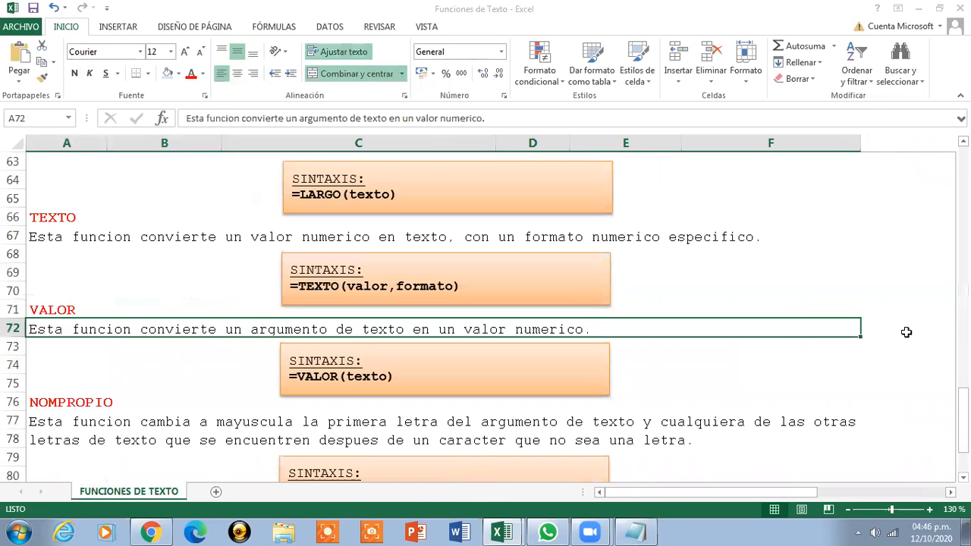
left_click_drag(962, 419, 963, 196)
left_click(522, 194)
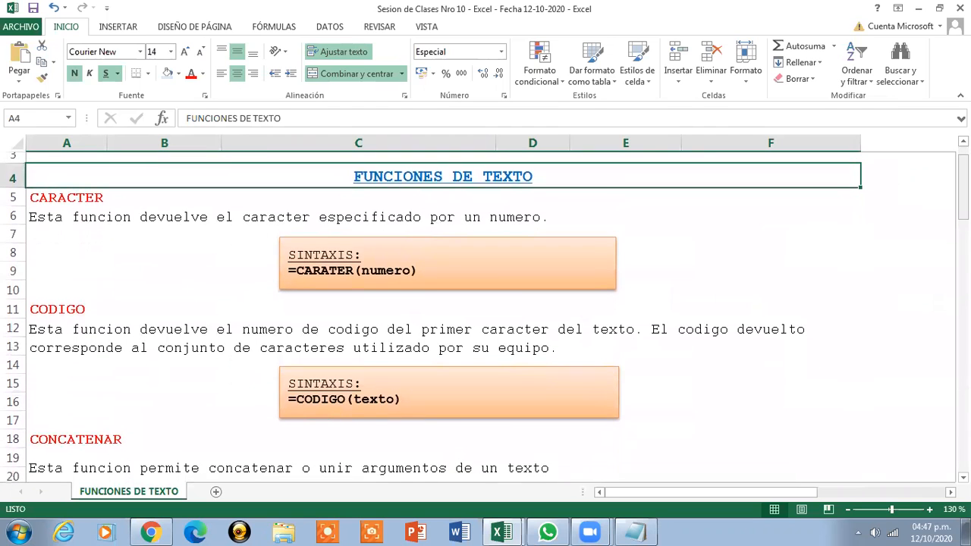
left_click(500, 531)
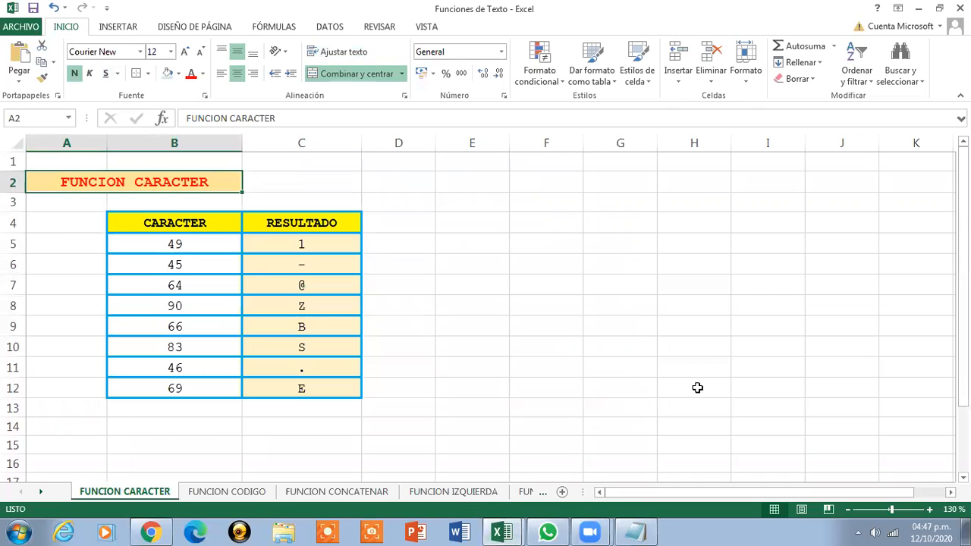
Revisit the CODIGO, CONCATENAR, IZQUIERDA, DERECHA sheets and onward through VALOR, ending on NOMPROPIO
left_click(236, 493)
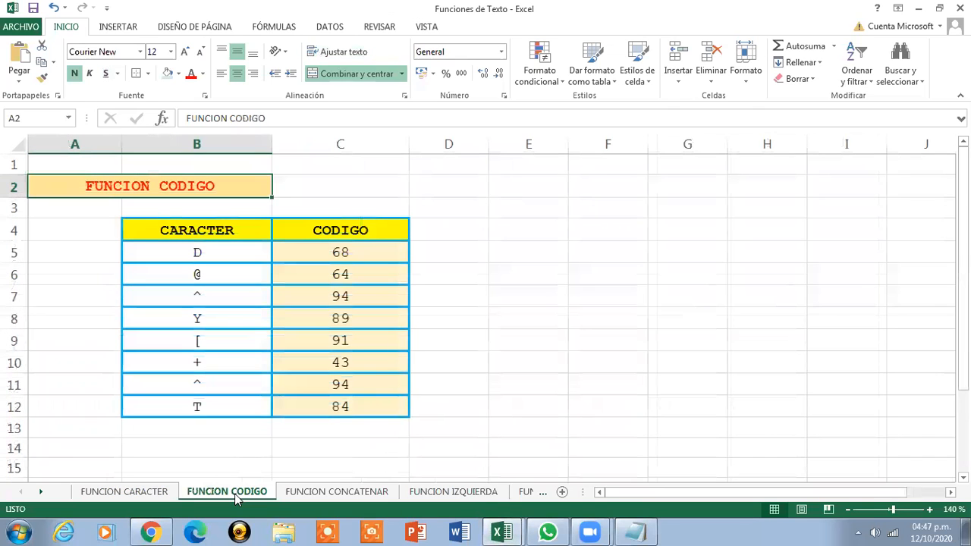
left_click(319, 494)
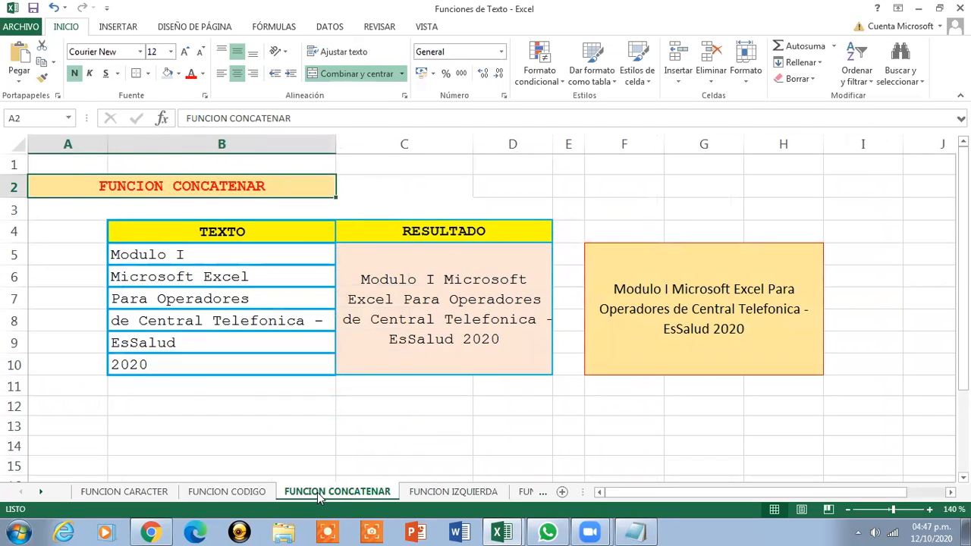
left_click(425, 493)
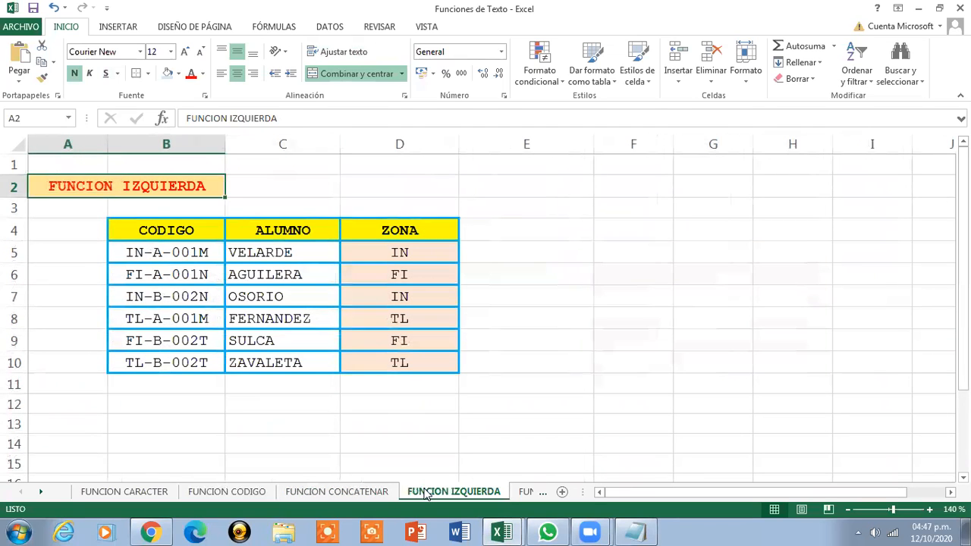
left_click(521, 495)
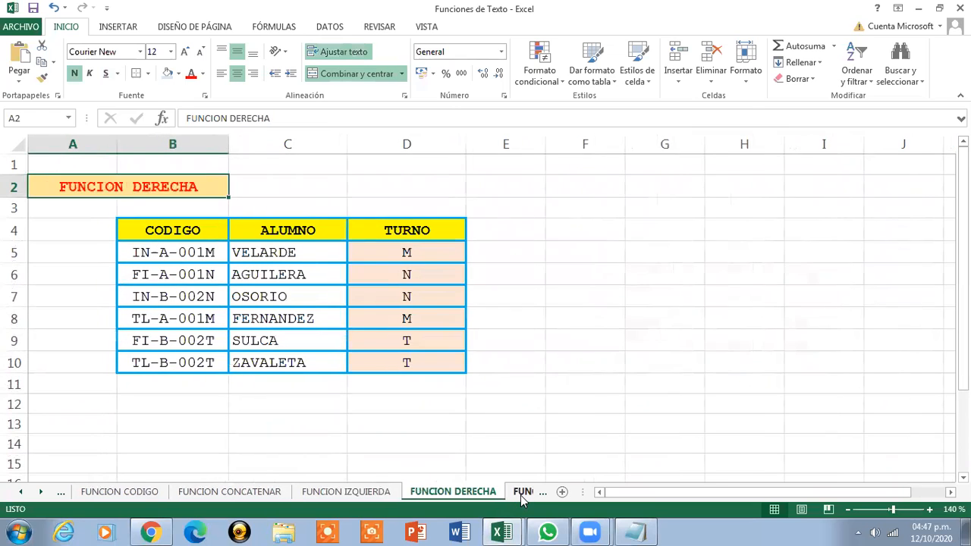
left_click(521, 496)
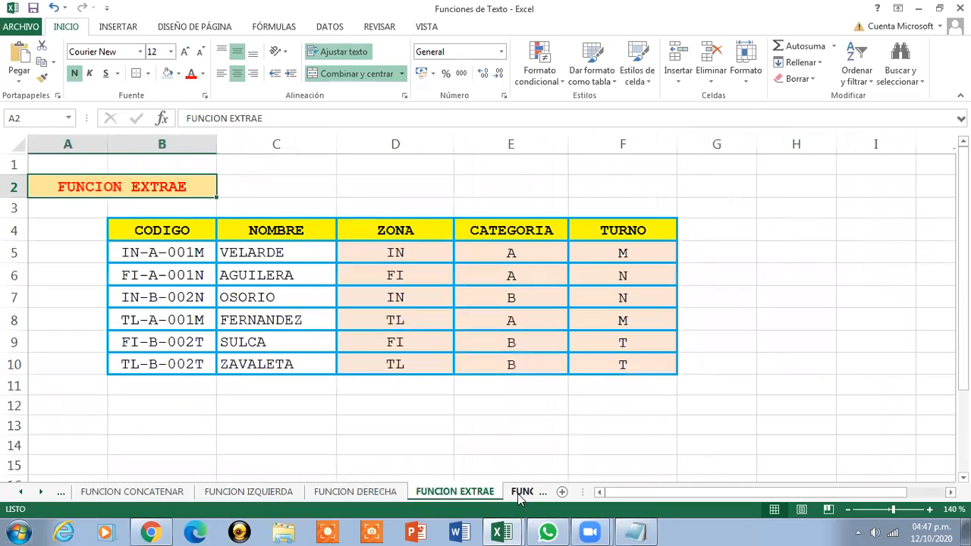
left_click(520, 494)
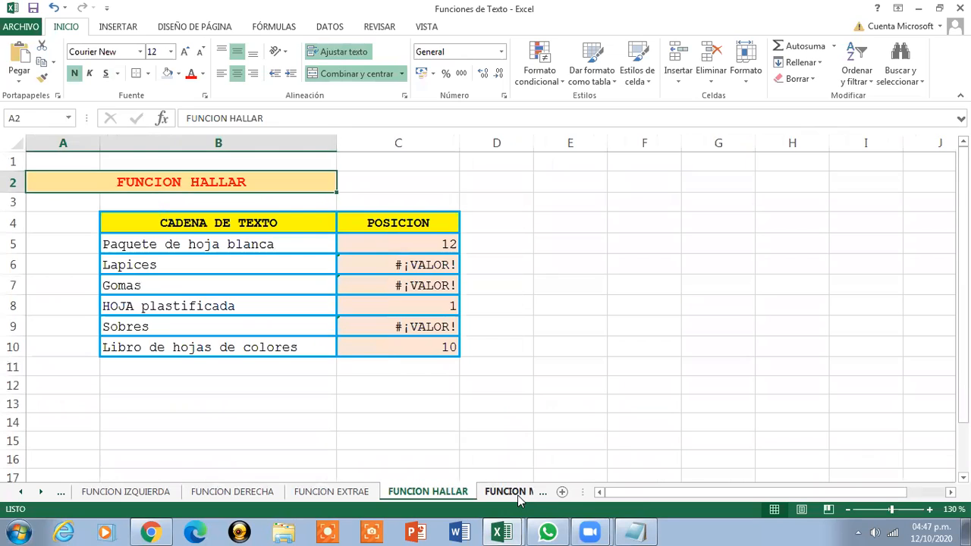
left_click(518, 495)
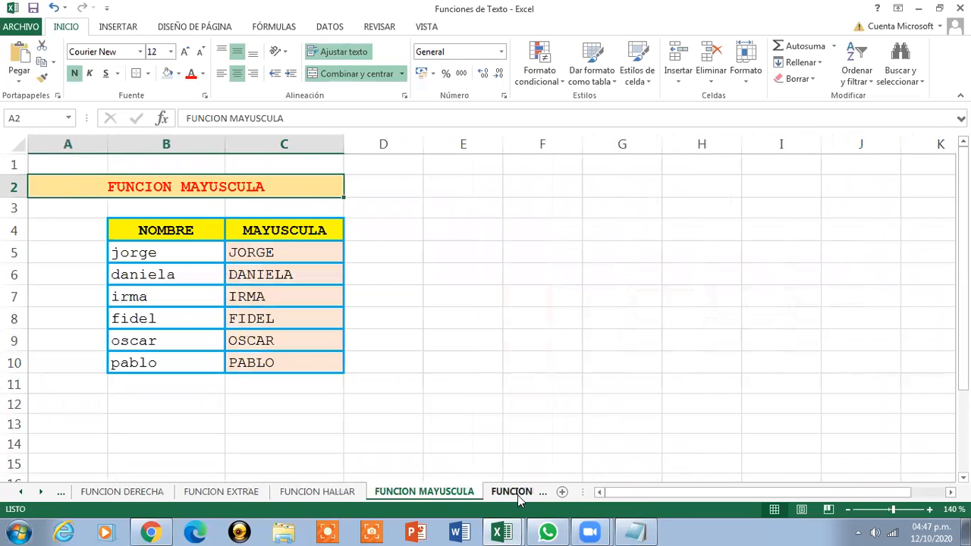
left_click(518, 495)
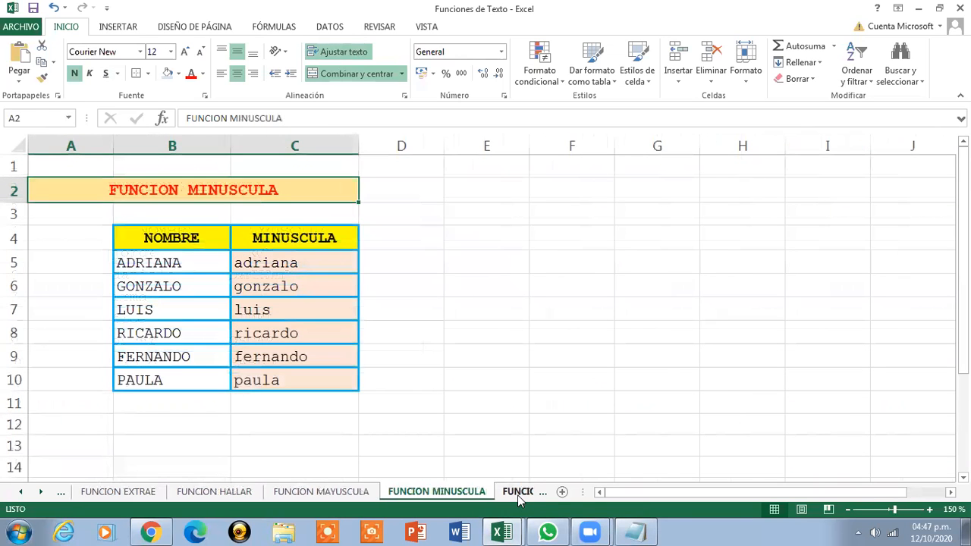
left_click(517, 494)
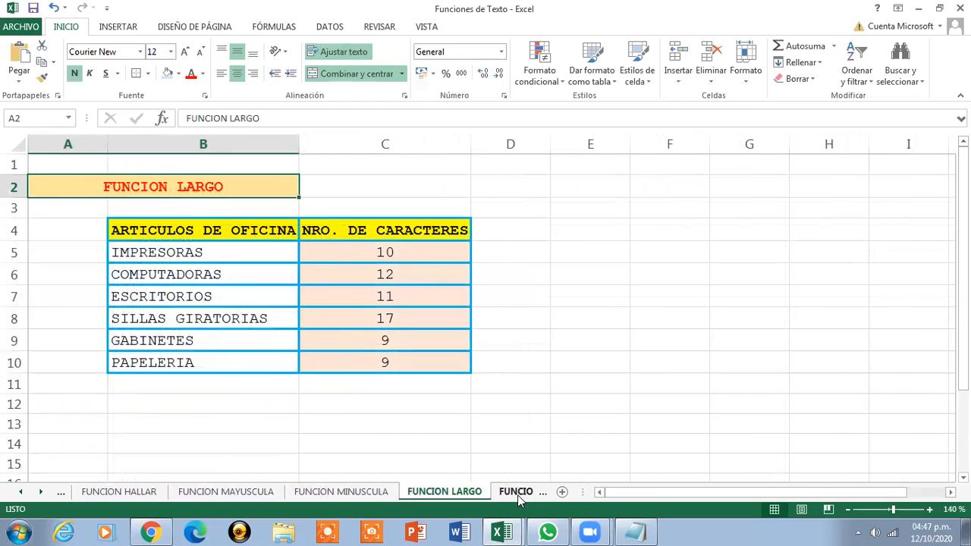
left_click(518, 495)
left_click(518, 494)
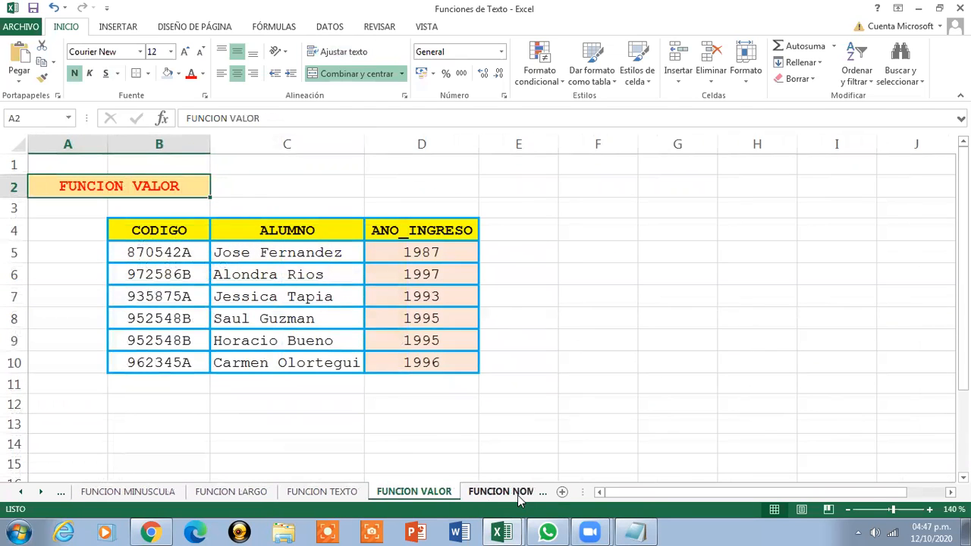
left_click(517, 495)
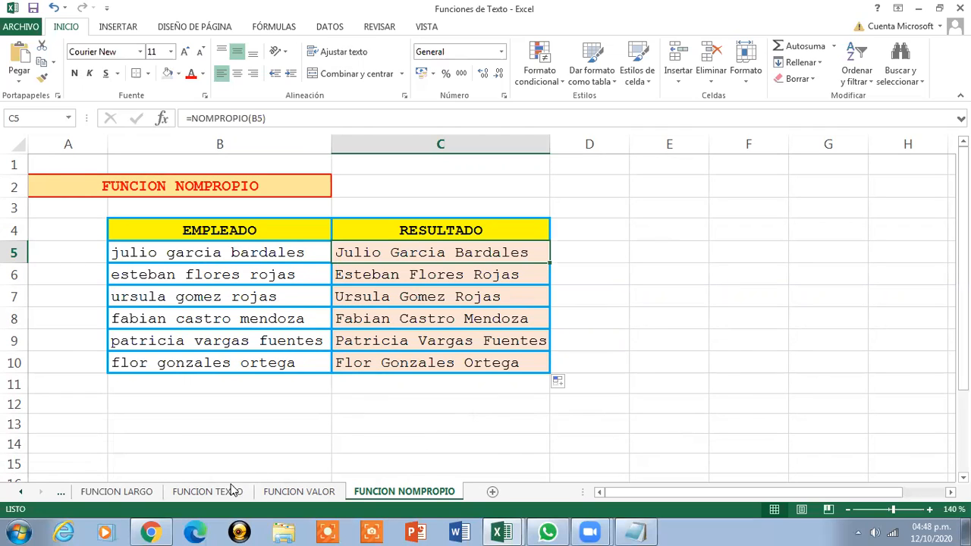
Scroll the sheet tabs back to the start and open FUNCION CARACTER, showing codes 49–69
left_click(21, 493)
left_click(20, 493)
left_click(20, 493)
left_click(21, 492)
left_click(20, 492)
left_click(123, 492)
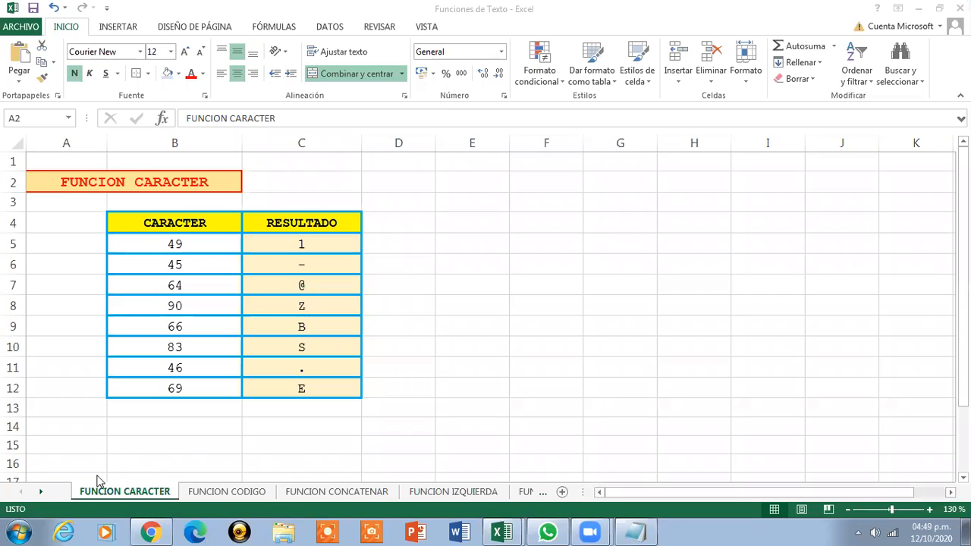
Browse the later sheets: FUNCION LARGO, FUNCION TEXTO, FUNCION VALOR and FUNCION NOMPROPIO
left_click(41, 492)
left_click(42, 492)
left_click(41, 492)
left_click(42, 492)
left_click(42, 492)
left_click(42, 493)
left_click(42, 493)
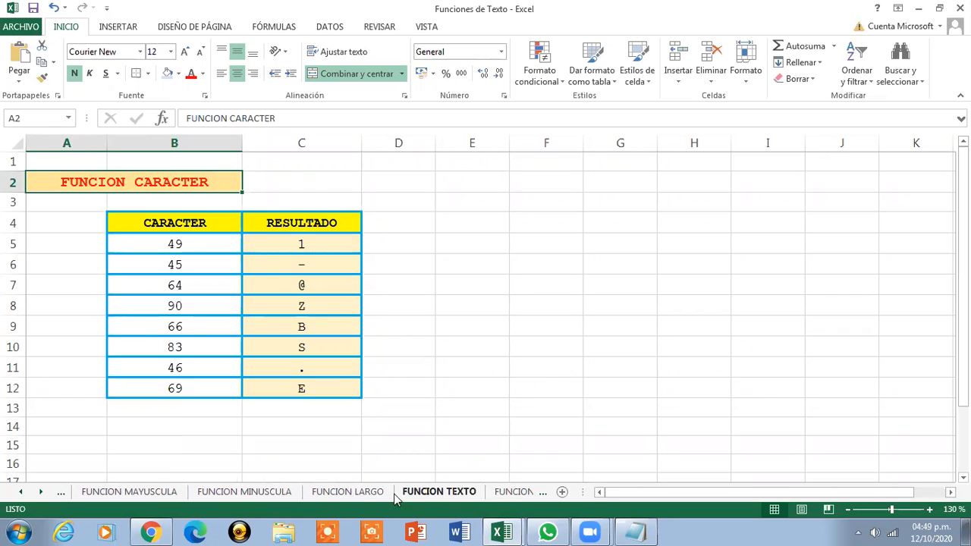
left_click(357, 494)
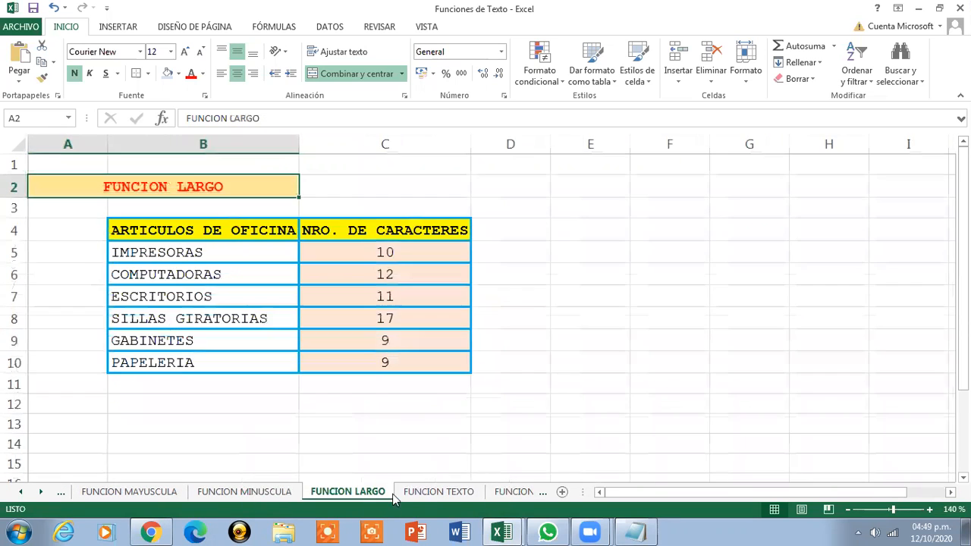
left_click(425, 493)
left_click(503, 493)
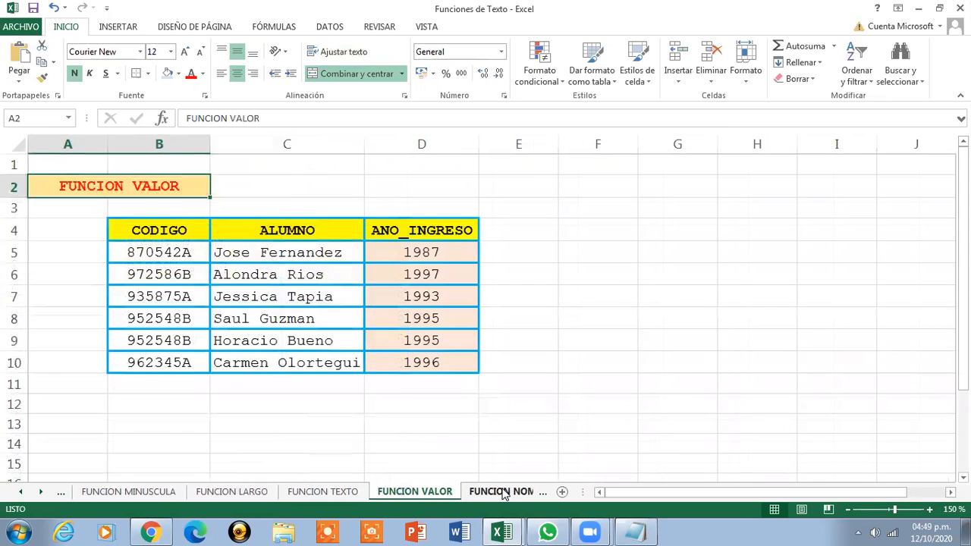
left_click(503, 493)
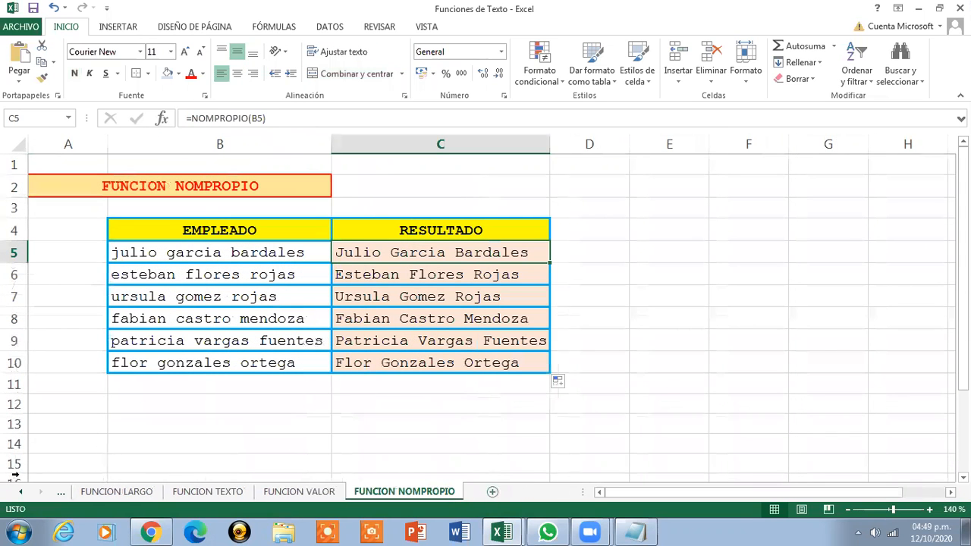
Scroll the sheet tabs back until FUNCION CARACTER is visible again
left_click(21, 493)
left_click(21, 493)
left_click(21, 493)
left_click(21, 493)
left_click(21, 493)
left_click(21, 493)
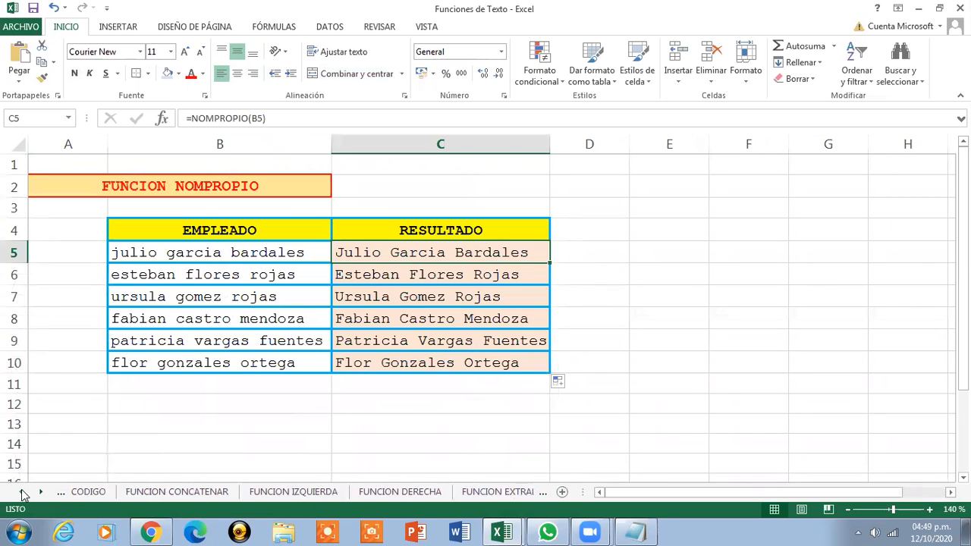
left_click(21, 493)
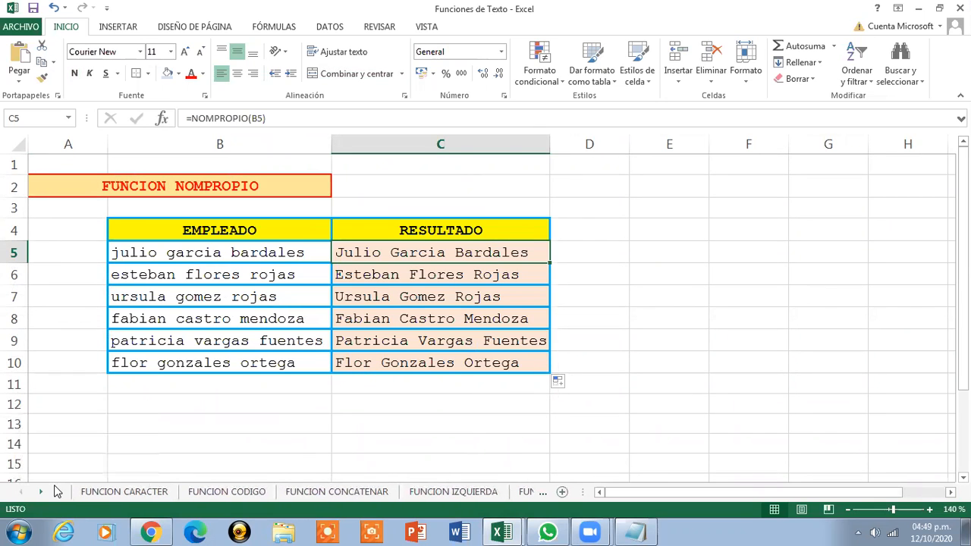
Open FUNCION HALLAR and select C5 to view its =HALLAR("Hoja",B5,1) formula
left_click(42, 493)
left_click(42, 493)
left_click(41, 493)
left_click(42, 493)
left_click(42, 493)
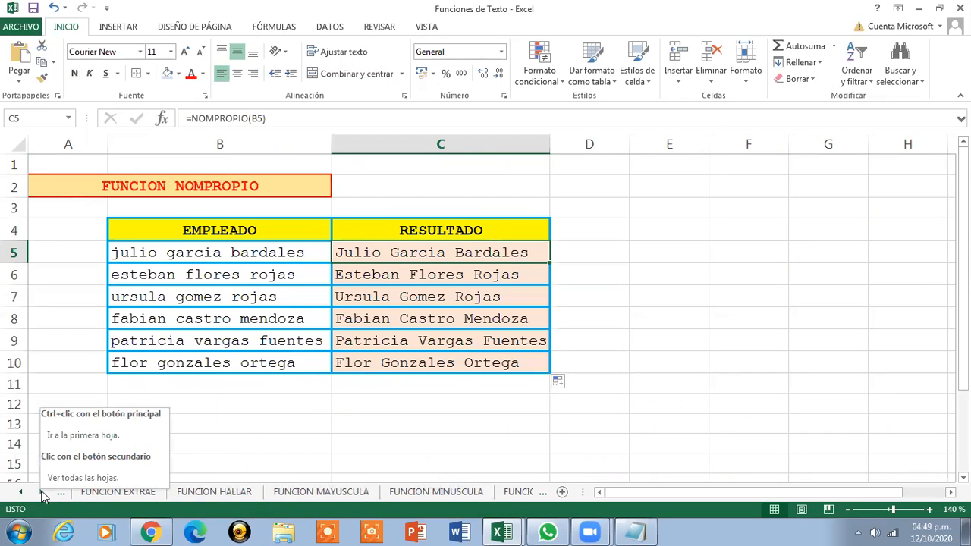
left_click(201, 493)
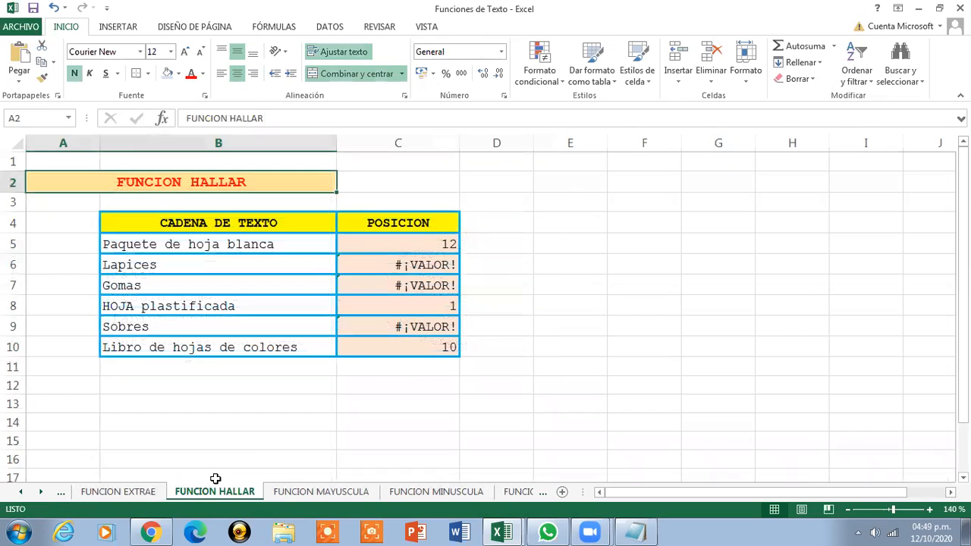
left_click(412, 251)
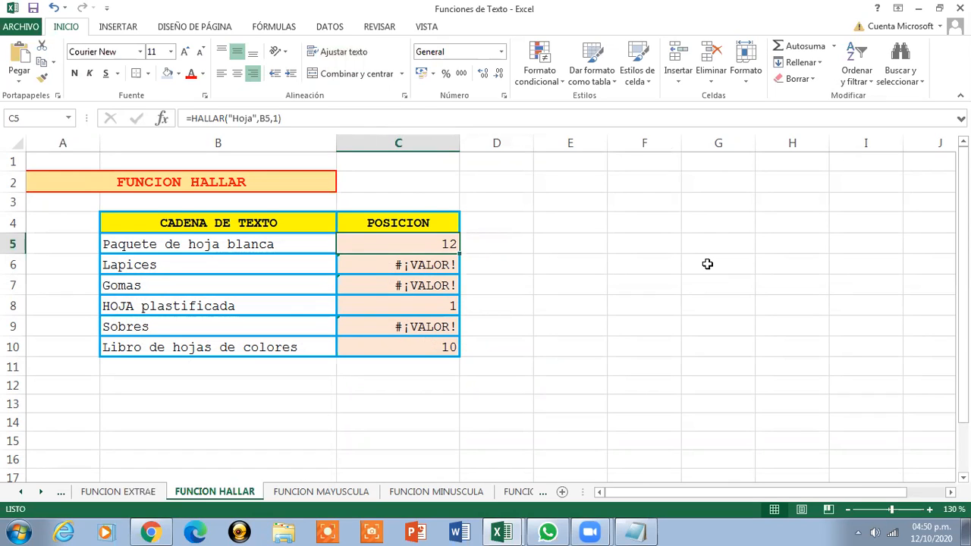
Review the HALLAR formulas in C8, C10 and C5, leaving C5 unchanged
left_click(434, 306)
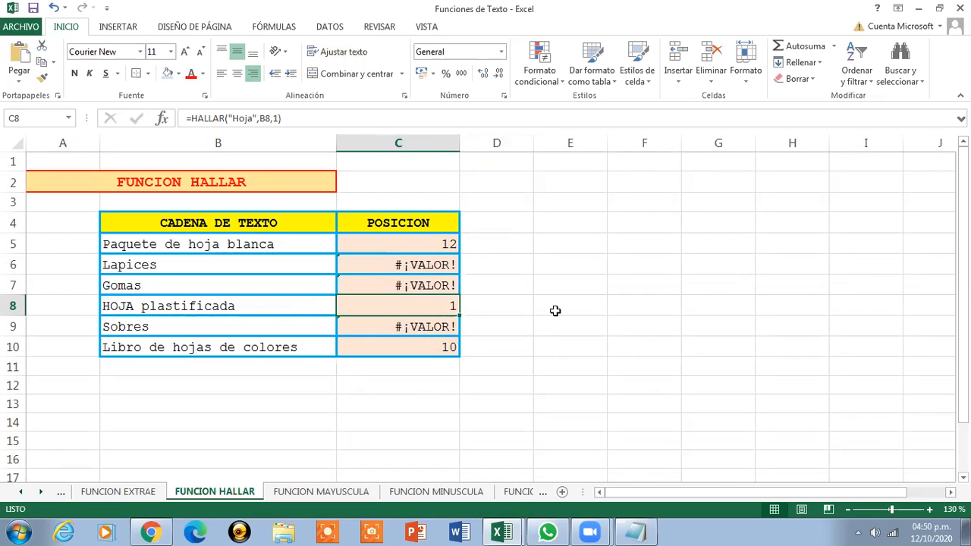
left_click(430, 349)
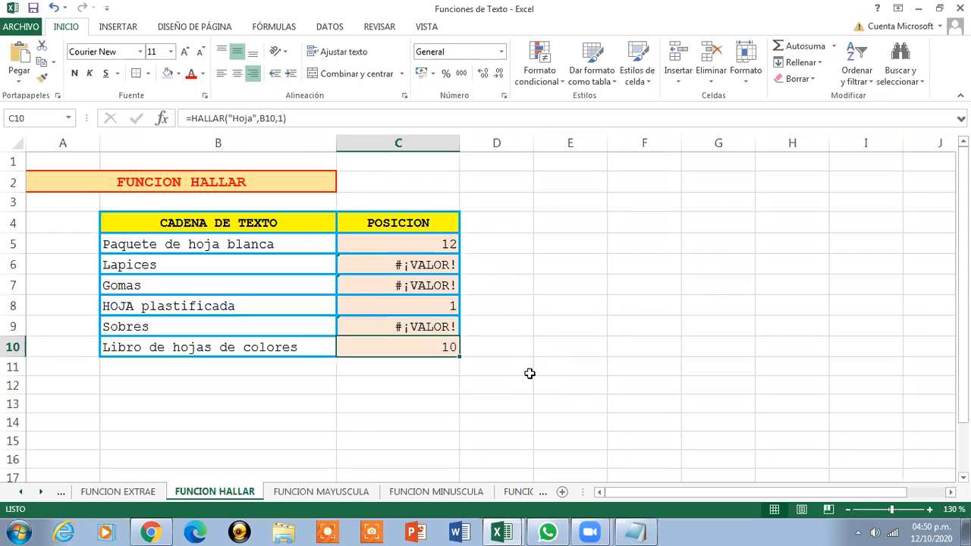
left_click(416, 247)
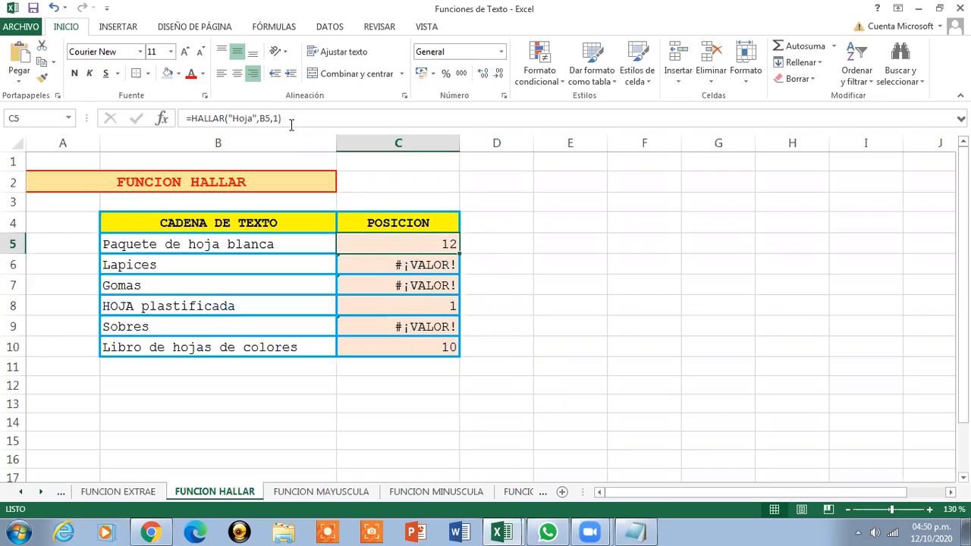
left_click(225, 118)
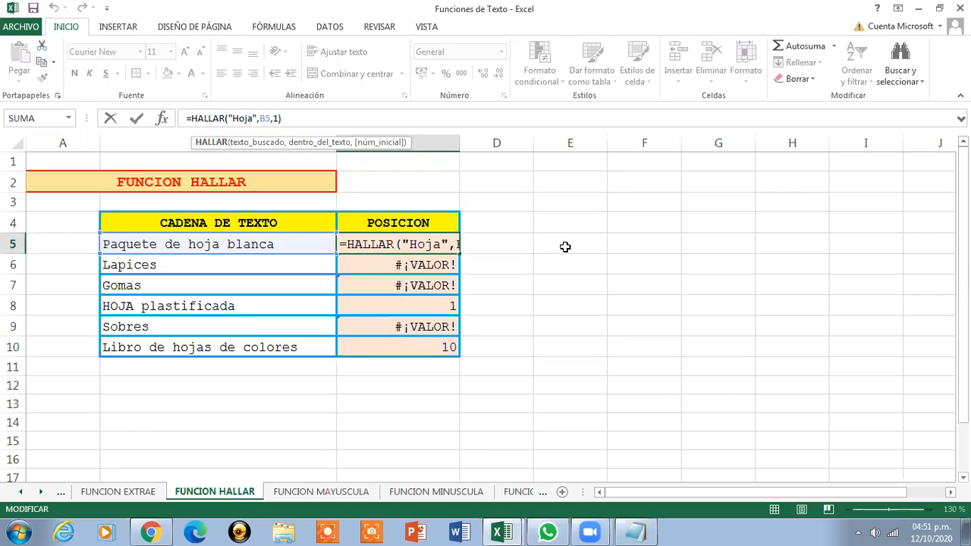
key("ctrl+Return")
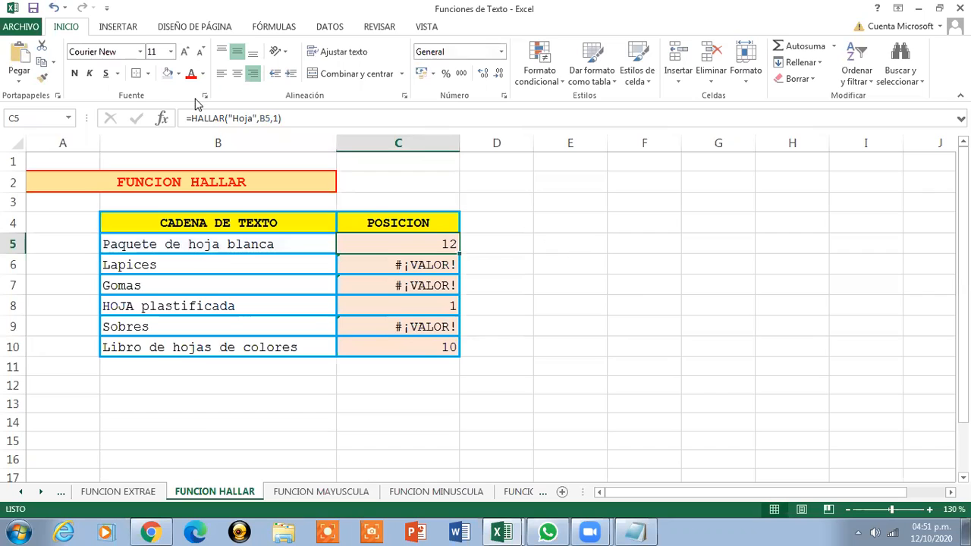
left_click(181, 187)
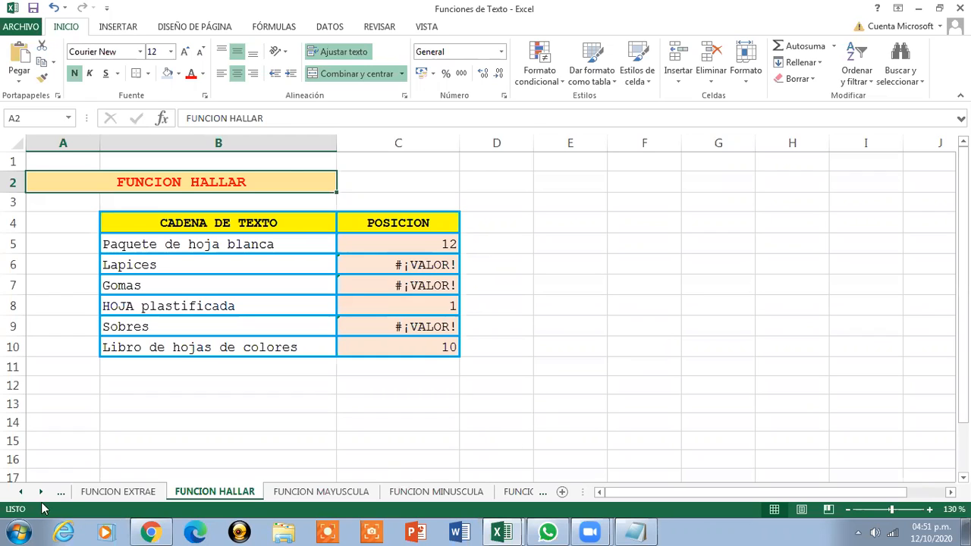
Add a blank sheet, cancel its invalid rename, and delete it again
left_click(20, 491)
left_click(21, 491)
left_click(21, 492)
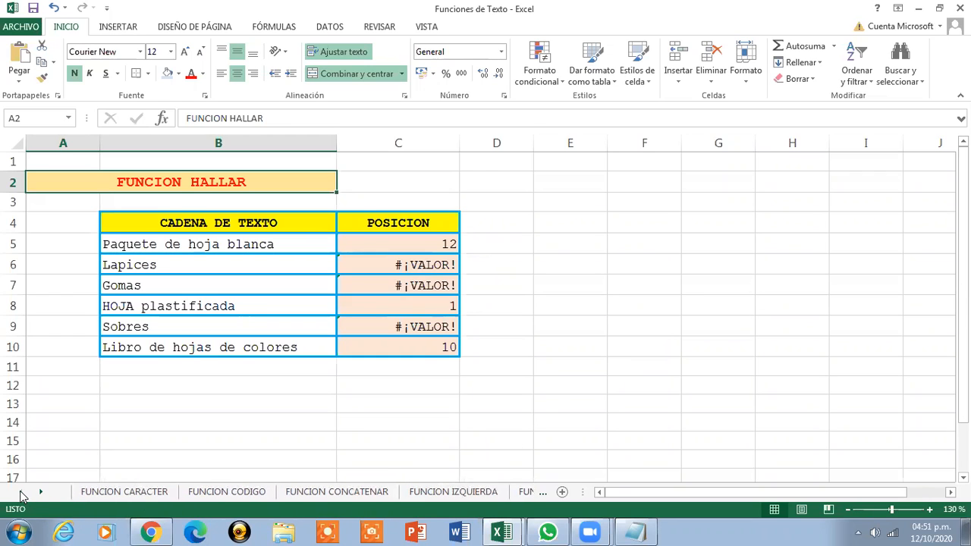
left_click(560, 491)
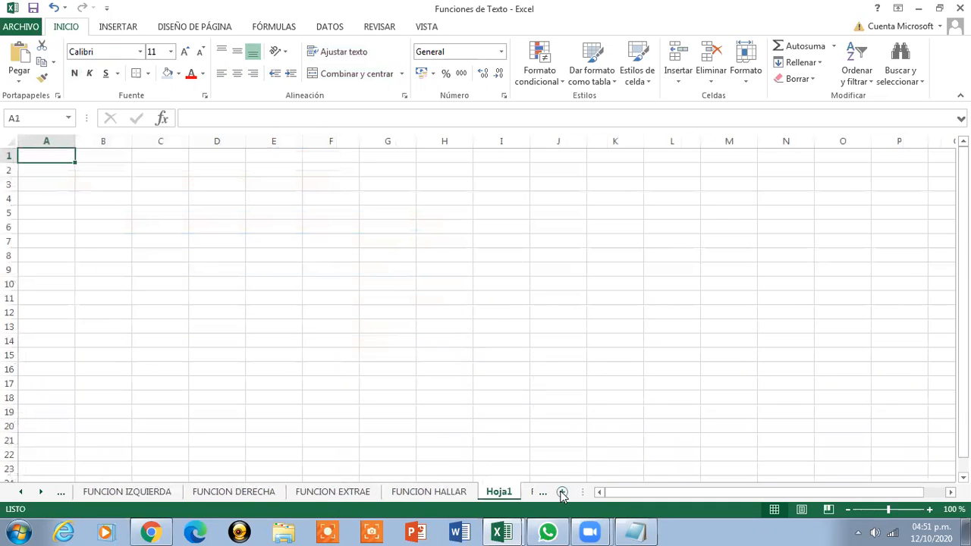
double_click(497, 491)
type("FUNCIO")
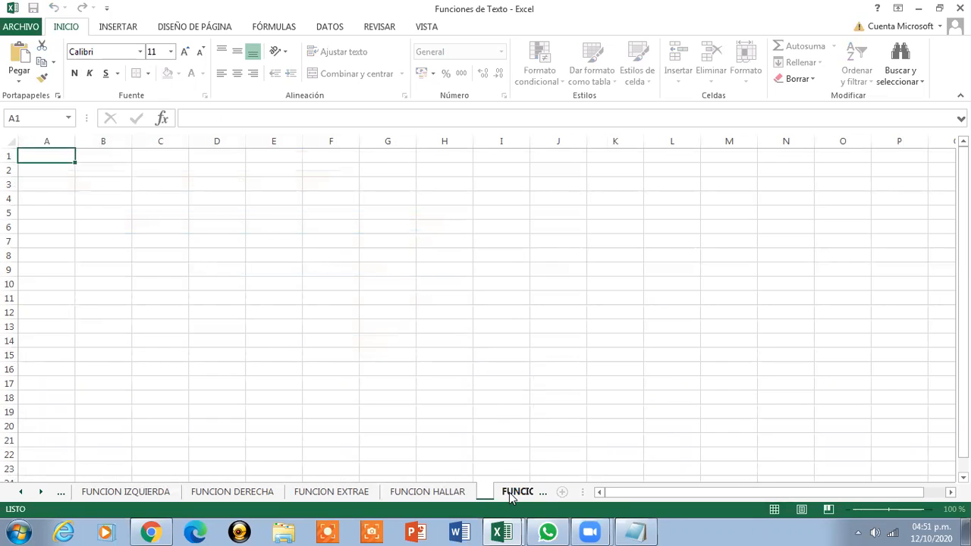
left_click(509, 492)
left_click(490, 331)
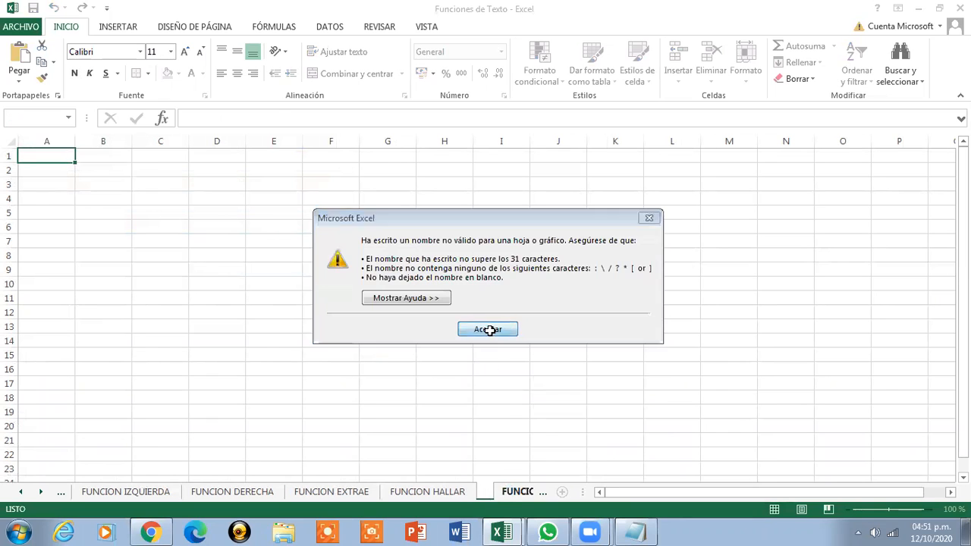
key("Escape")
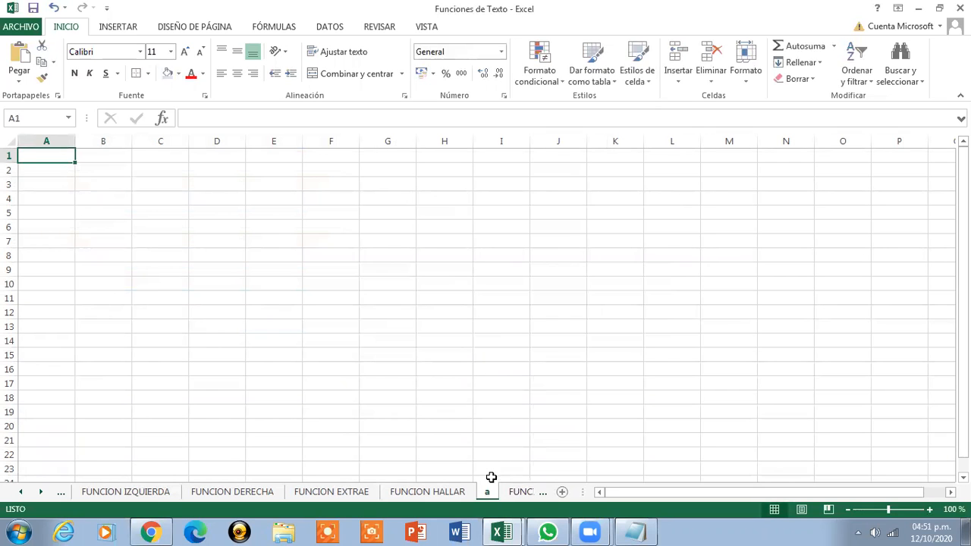
right_click(485, 494)
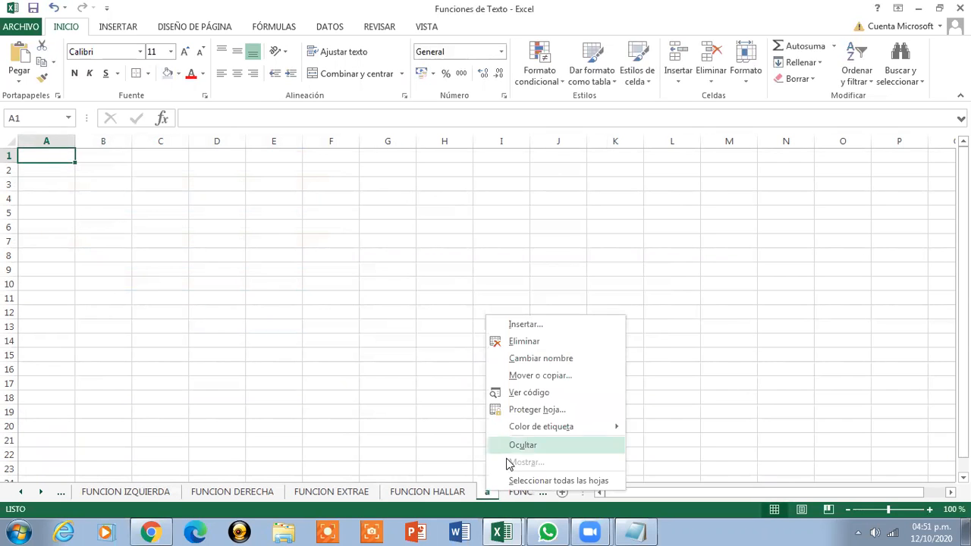
left_click(523, 337)
Insert a new sheet after FUNCION NOMPROPIO and rename Hoja2 to CODIGO.ALUMNO
left_click(513, 493)
left_click(506, 495)
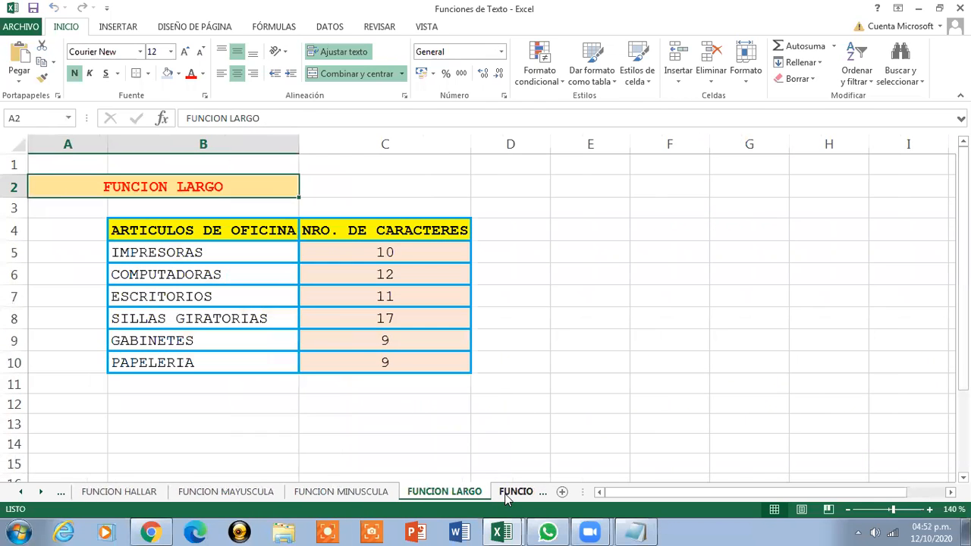
left_click(507, 495)
left_click(507, 495)
left_click(507, 494)
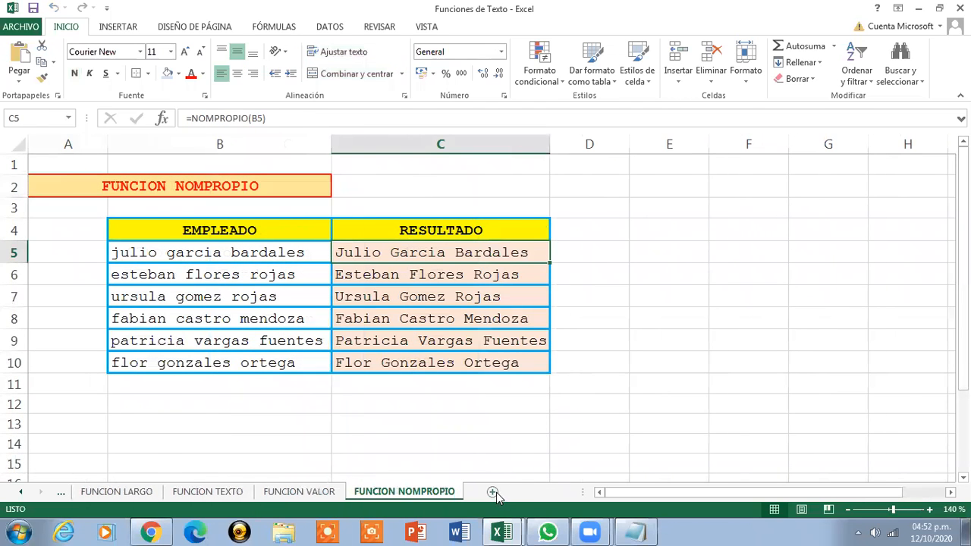
left_click(495, 492)
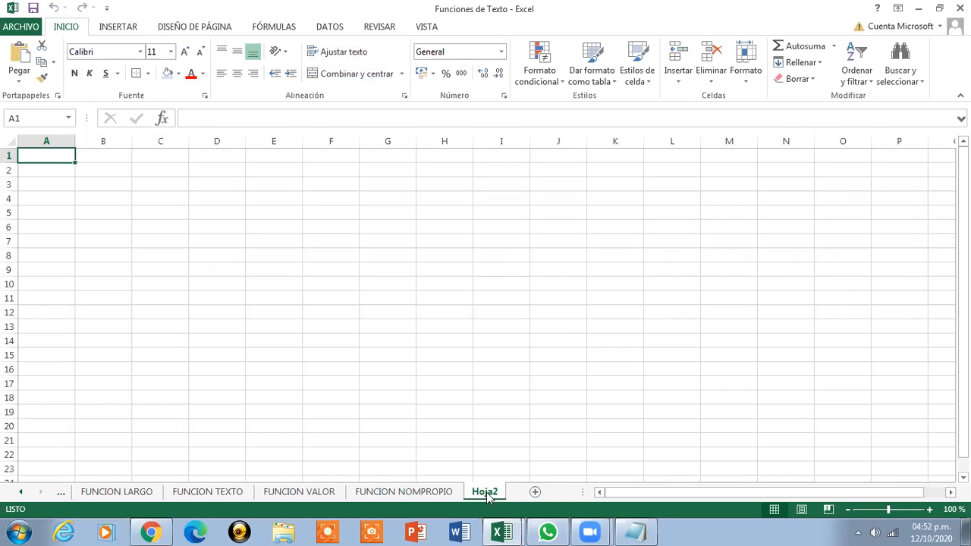
double_click(489, 495)
key("BackSpace")
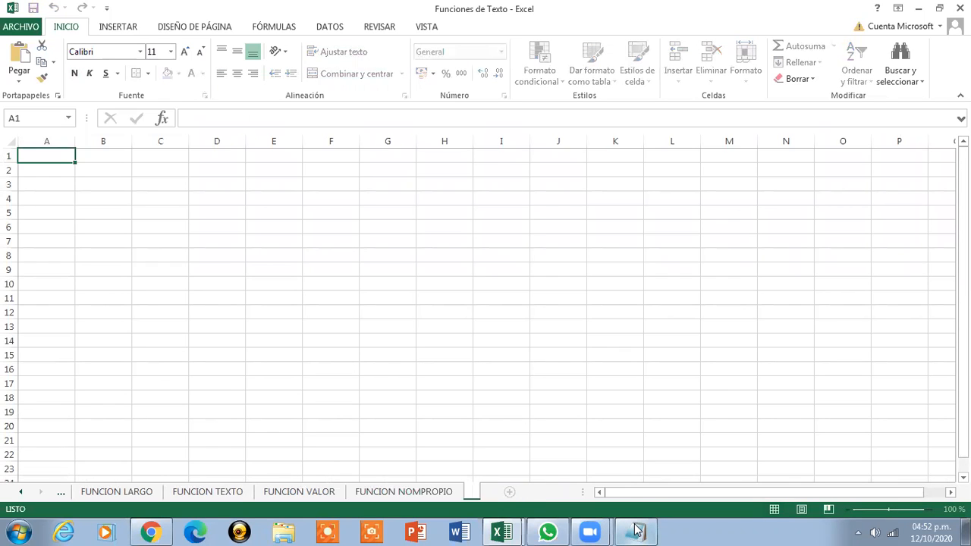
type("CODIGO.ALUMNO")
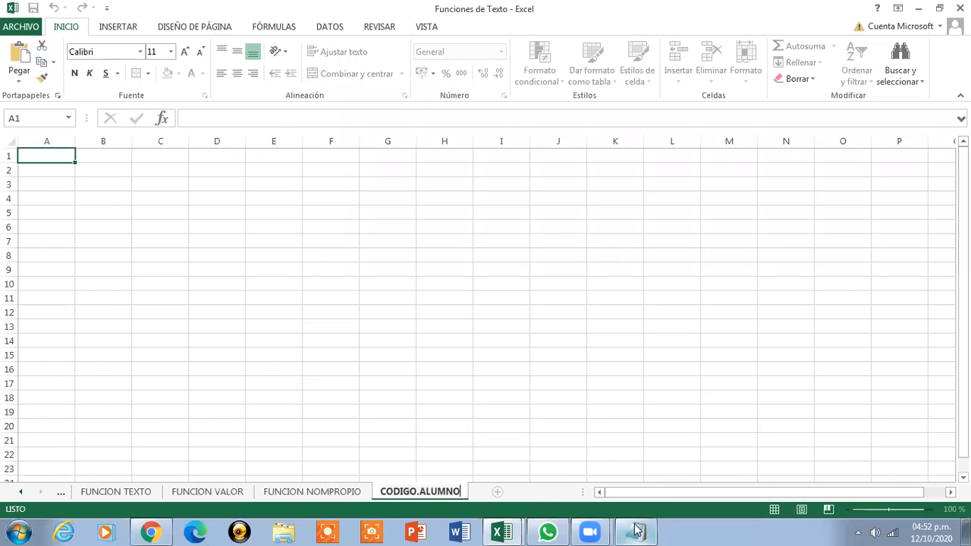
key("Return")
Enter the title DATOS DEL ALUMNO in A2 and COD.ALUMNO in A3, autofitting column A
left_click(46, 171)
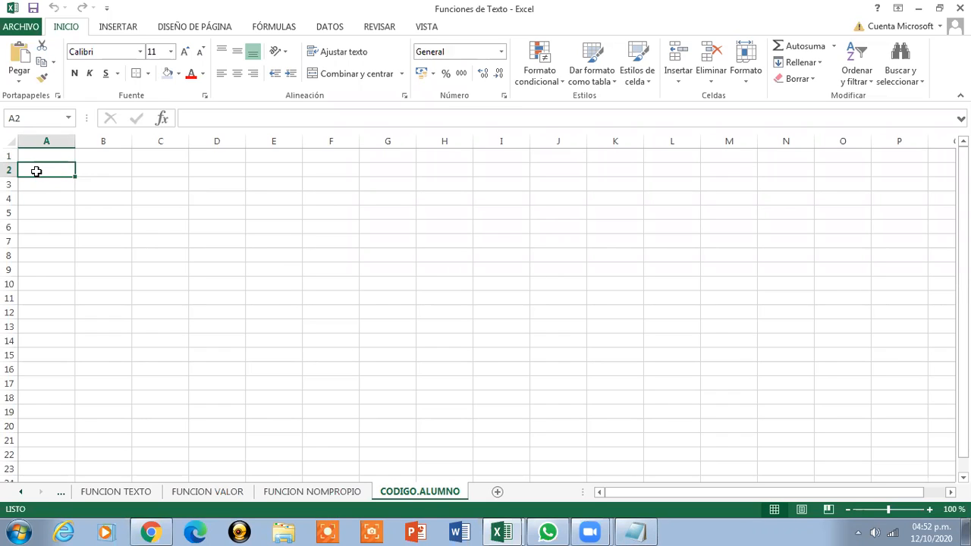
type("DATOS DEL ALUMNO")
key("Return")
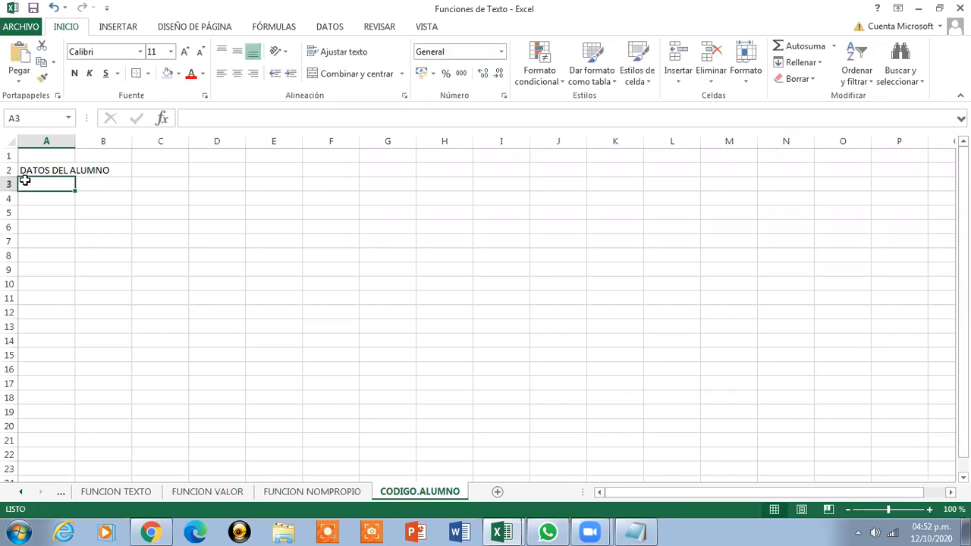
type("CO")
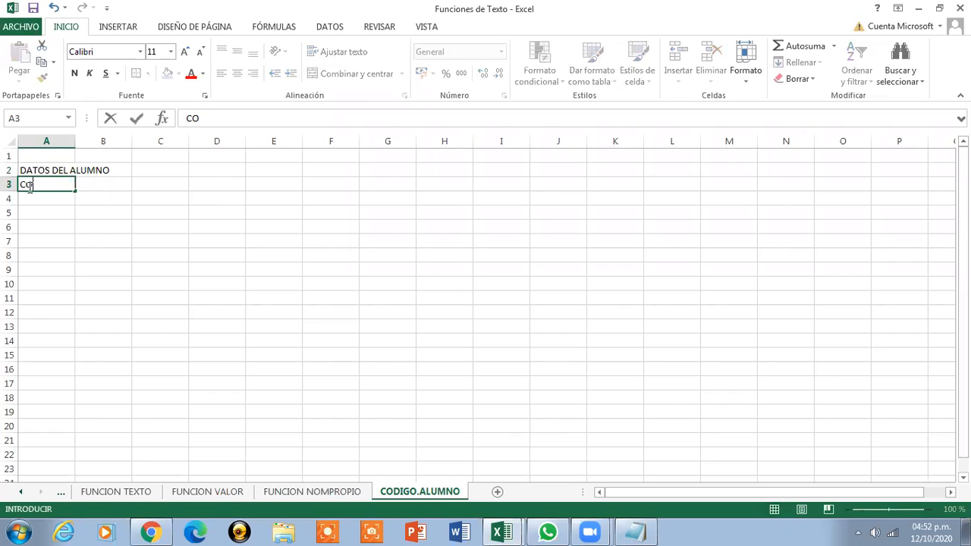
type("D.ALUMNO")
key("Return")
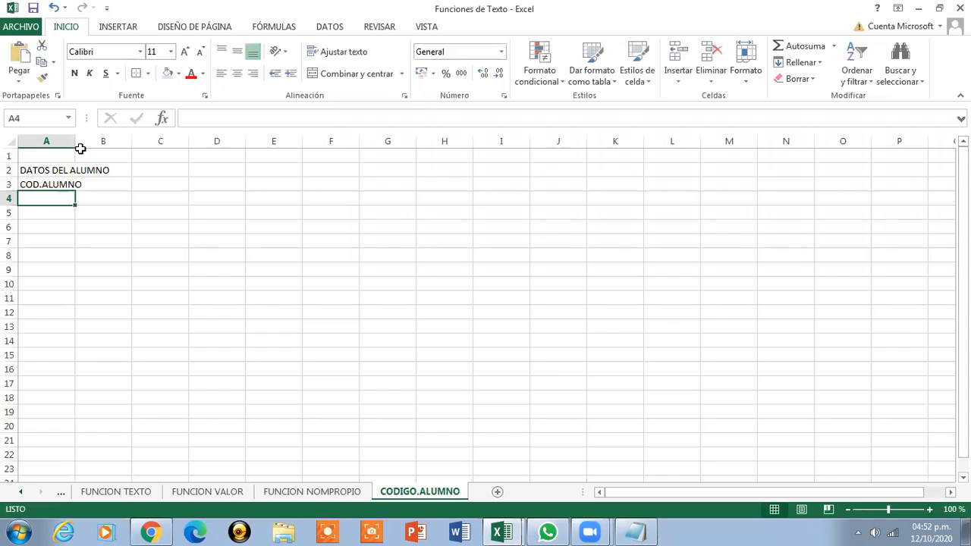
double_click(77, 141)
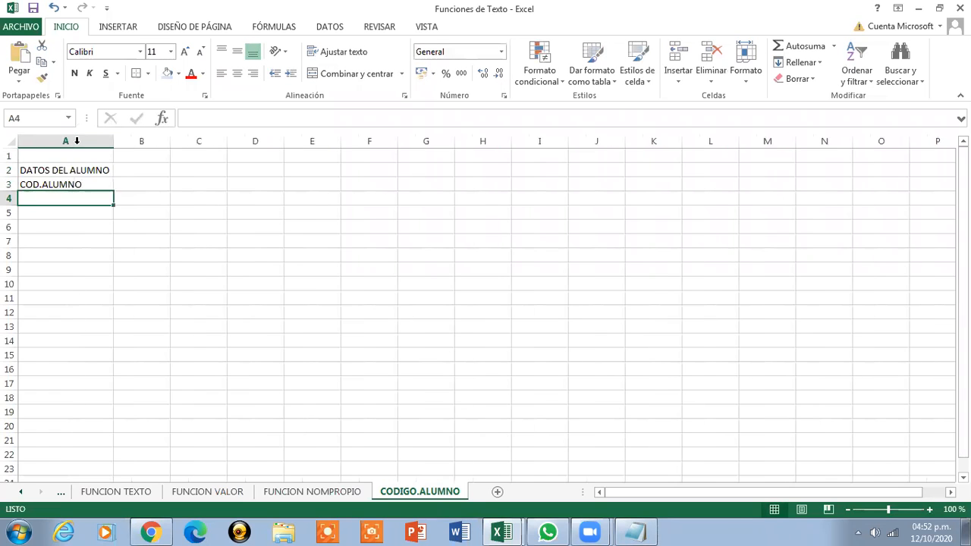
Settle the B3 header on NOMBRE Y APELLIDO DEL ALUMNO and autofit column B
left_click(126, 186)
type("A")
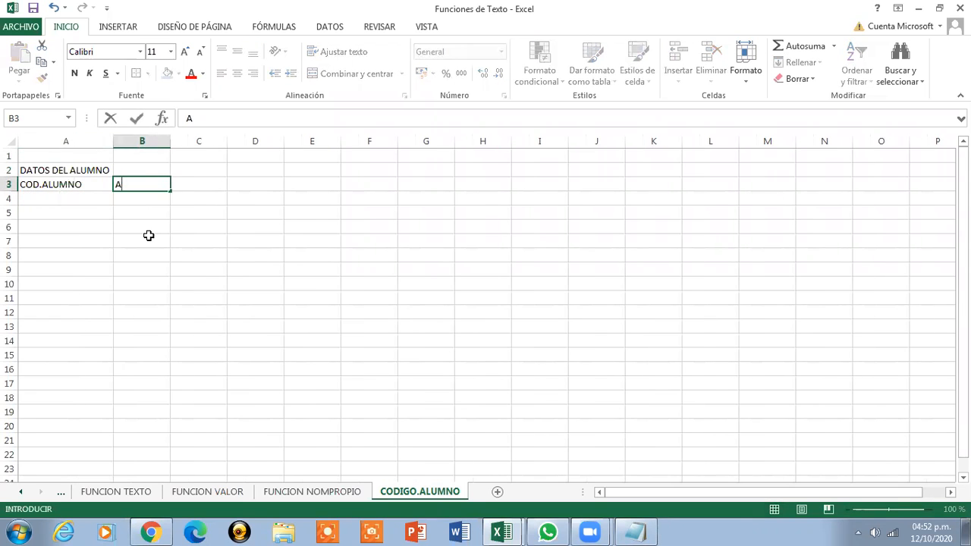
type("P. PATERNO")
left_click(194, 199)
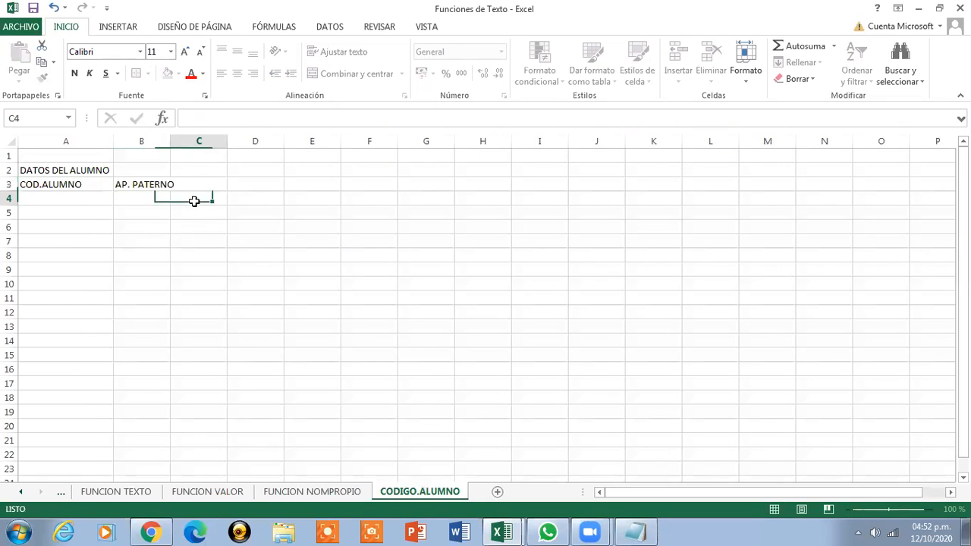
double_click(170, 143)
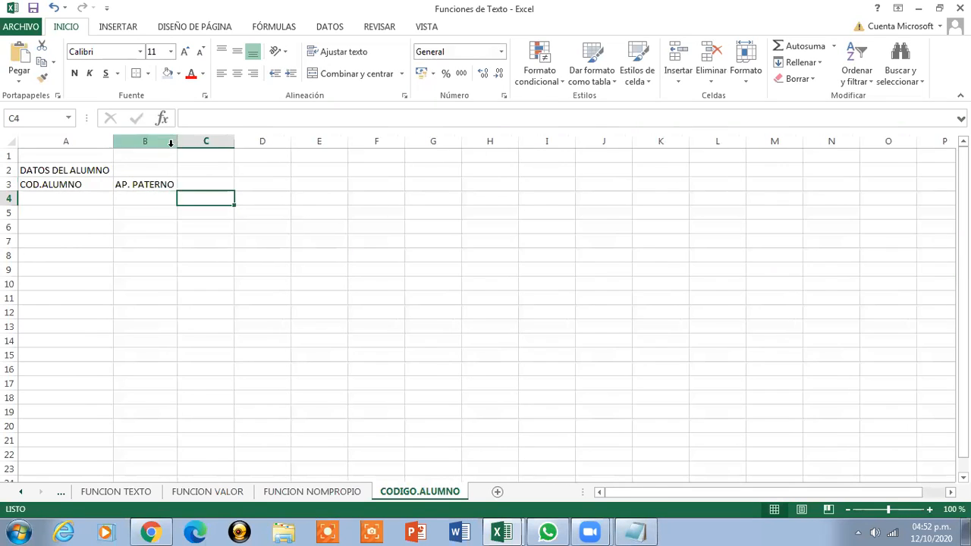
left_click(191, 188)
left_click(151, 186)
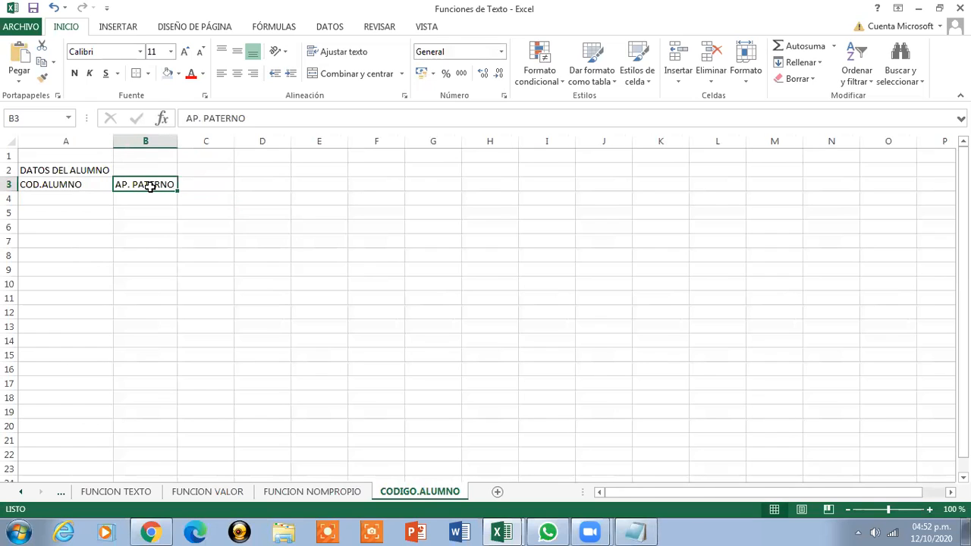
type("ALUMNO")
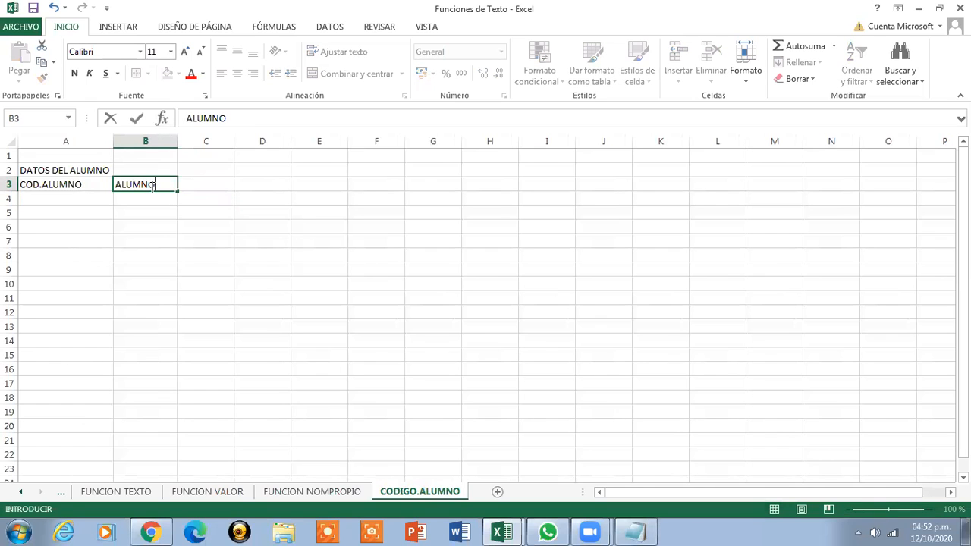
key("Return")
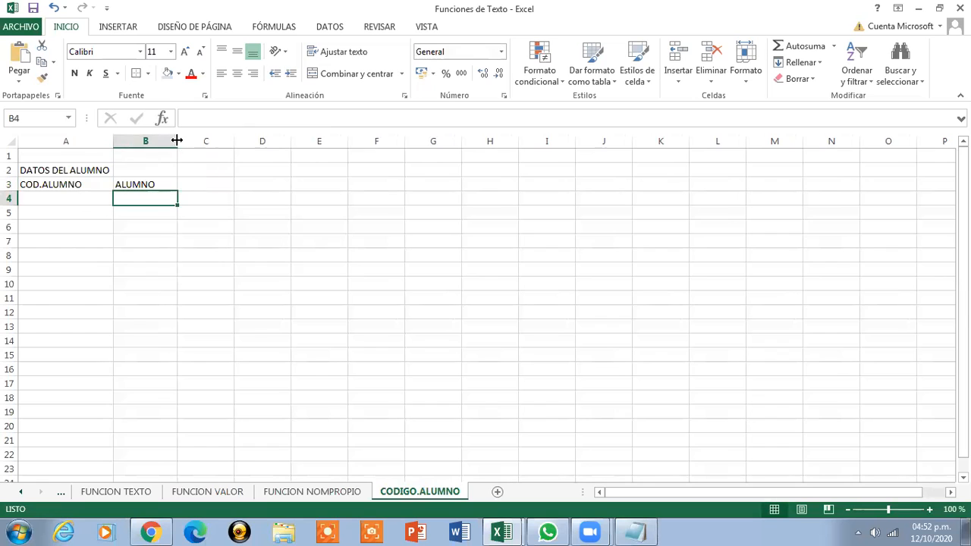
double_click(177, 141)
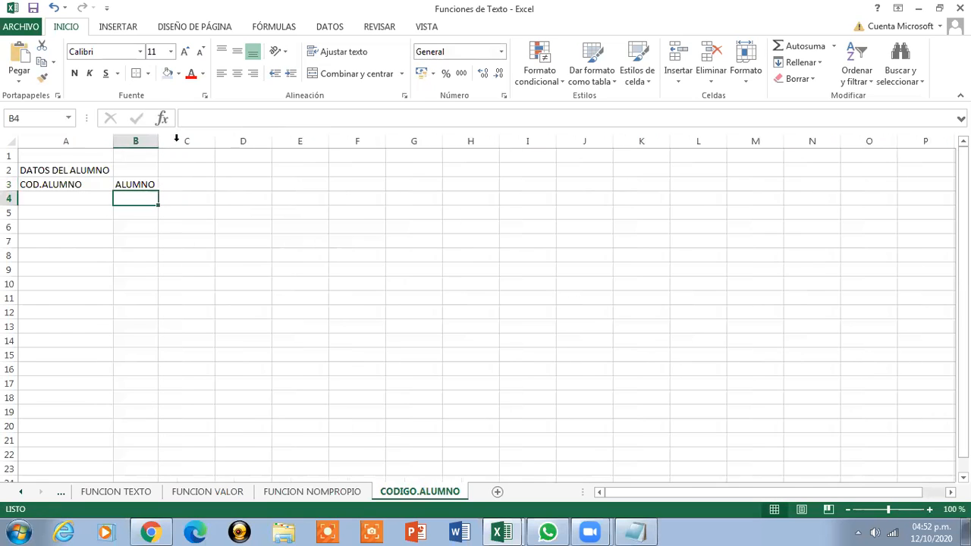
left_click(145, 185)
type("NOMBR")
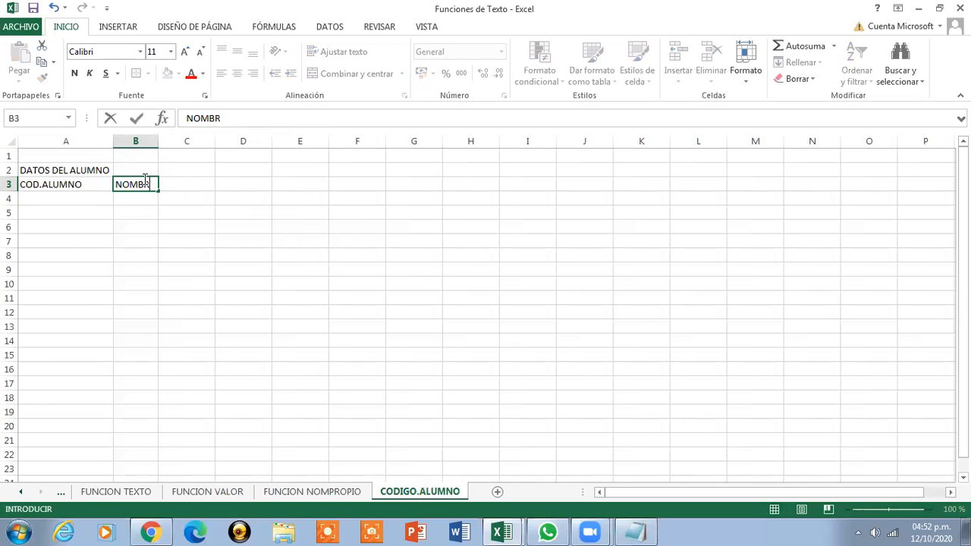
type("E Y APELLIDO DEL ALUMNO")
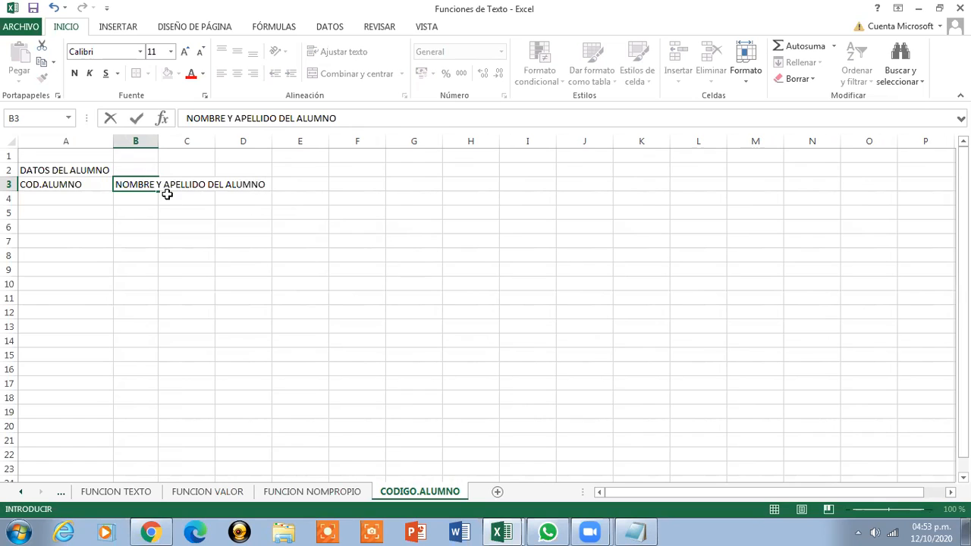
key("Return")
double_click(158, 141)
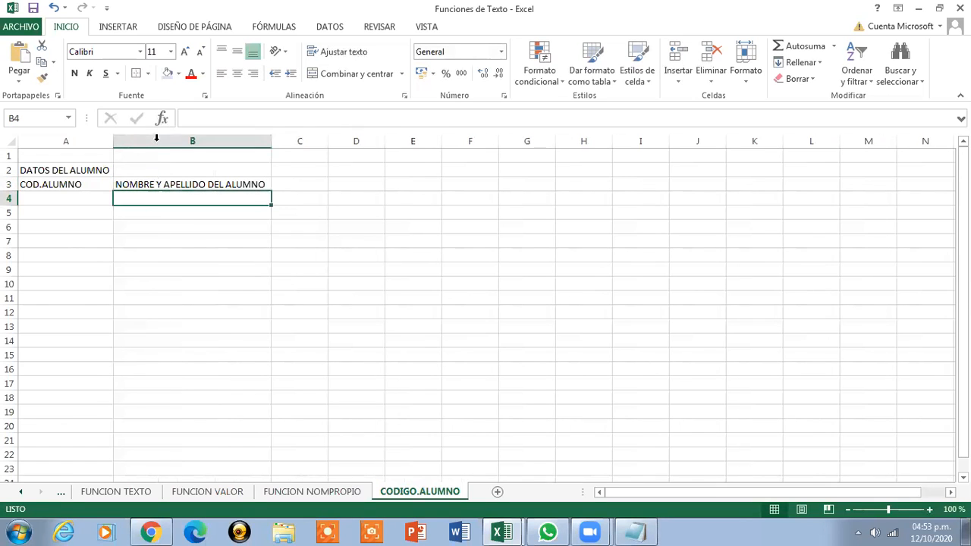
Add the headers EDAD, A.INGRESO and DNI in C3, D3 and E3
left_click(287, 185)
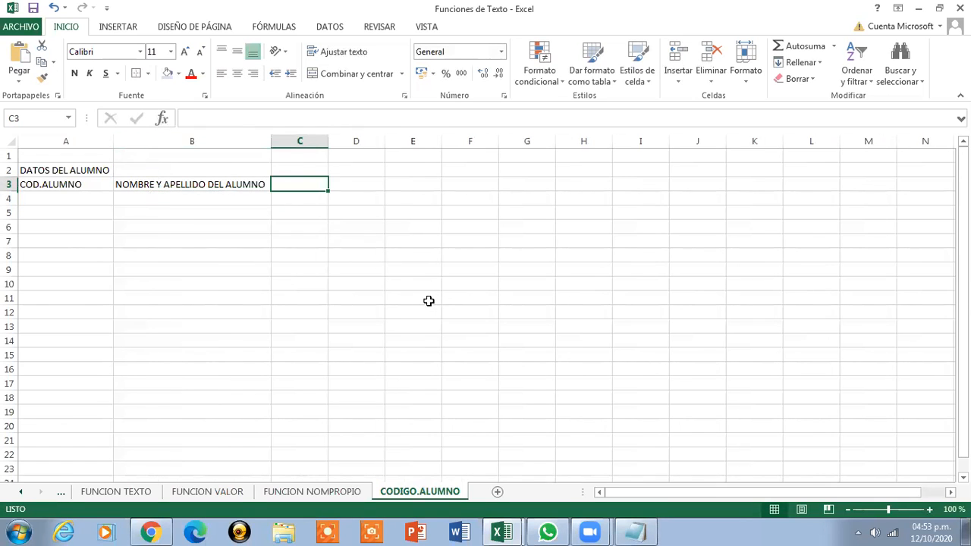
type("EDAD")
left_click(364, 189)
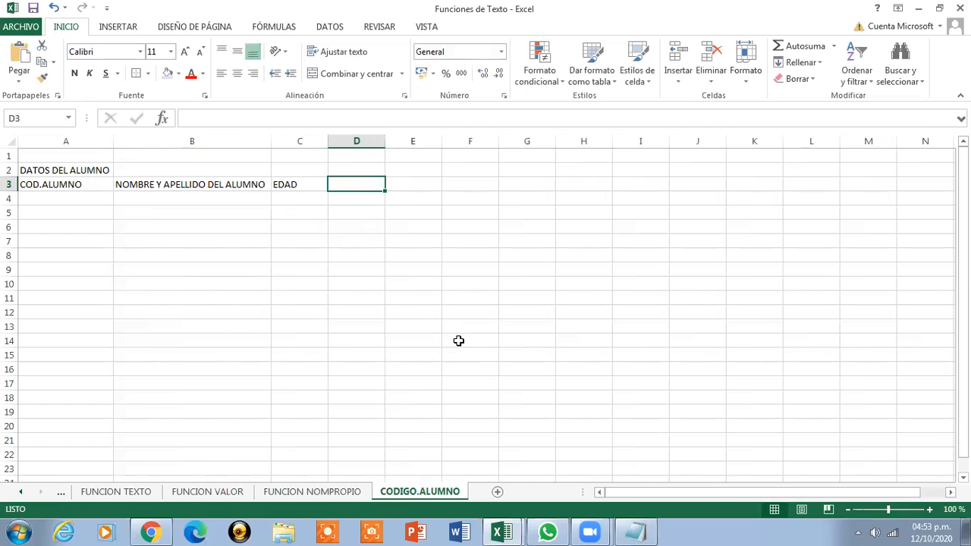
type("A")
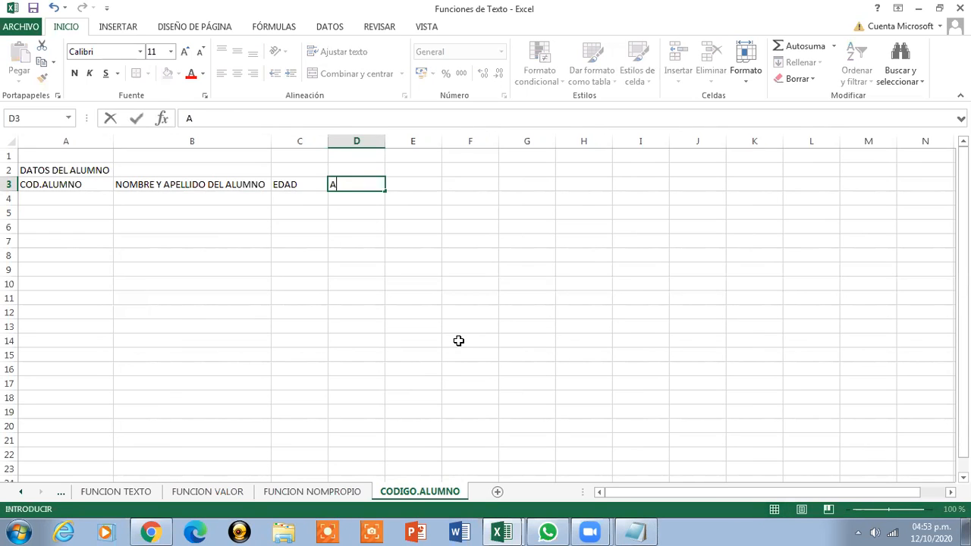
type(".INGRE")
left_click(361, 194)
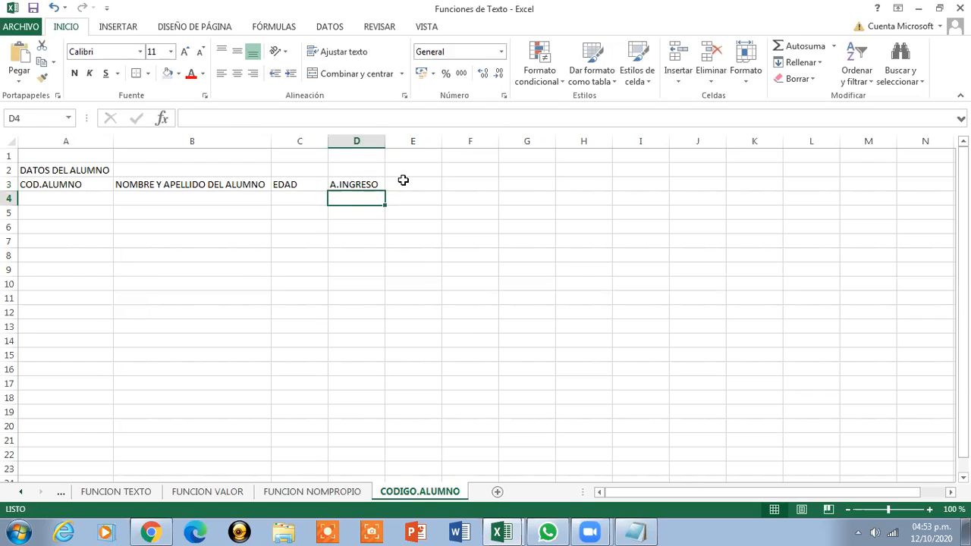
left_click(405, 183)
type("DNI")
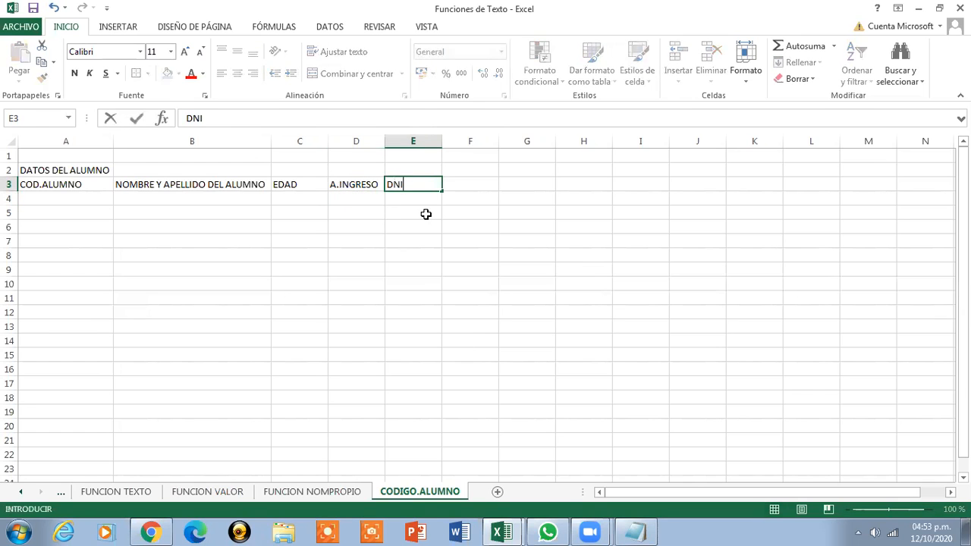
left_click(290, 196)
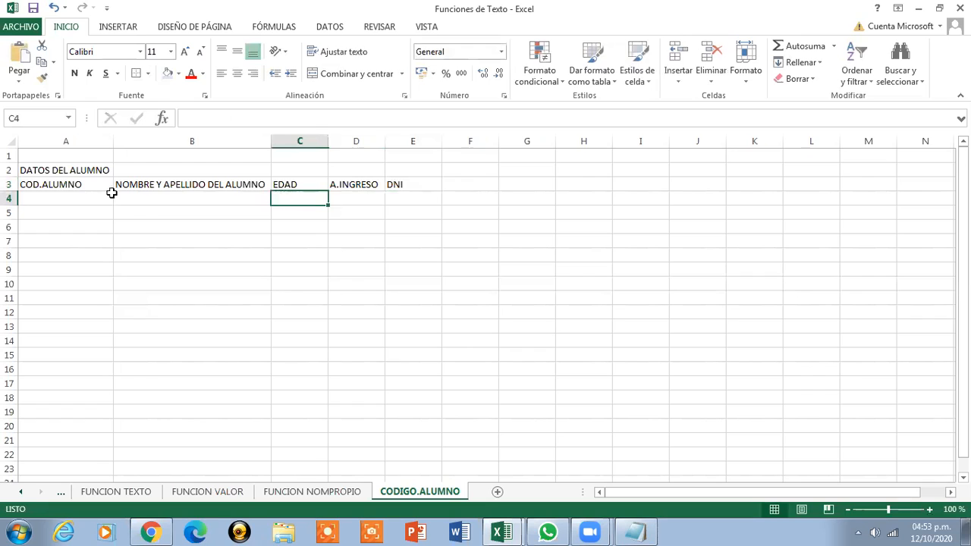
Apply all borders to every cell of A3:E11
left_click_drag(63, 187, 417, 296)
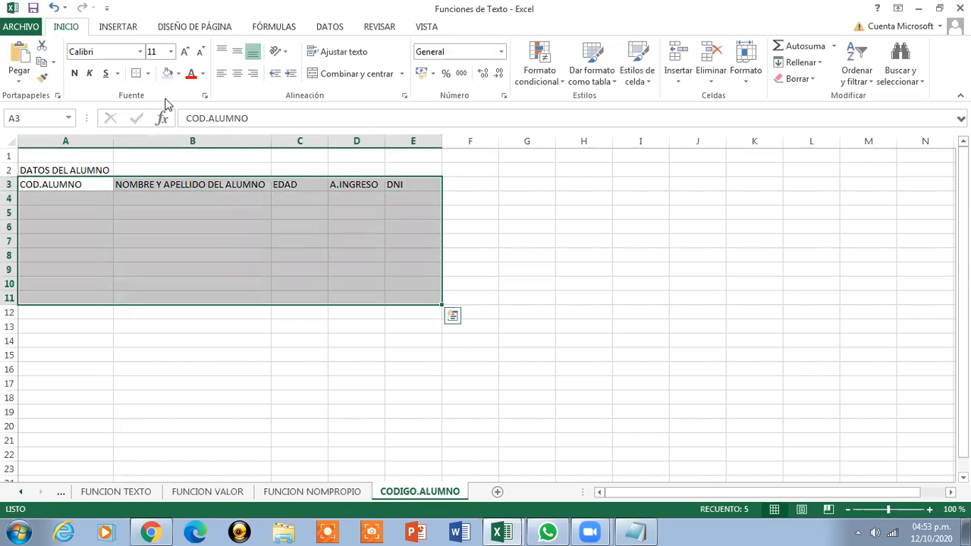
left_click(140, 53)
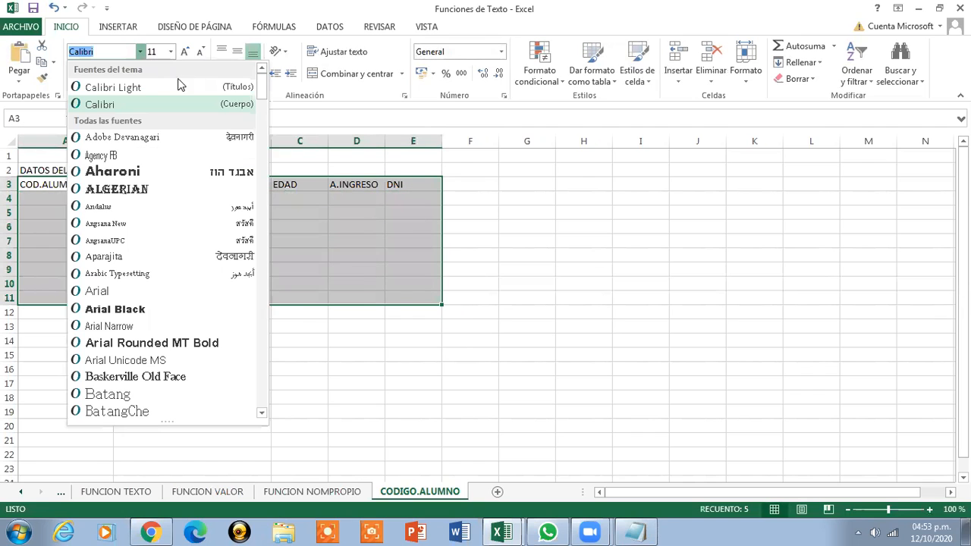
left_click(171, 52)
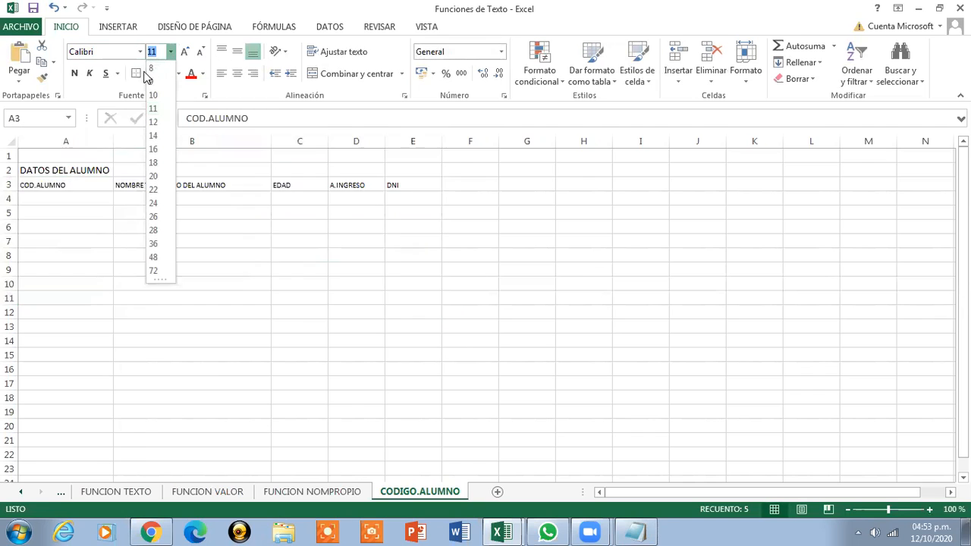
left_click(148, 73)
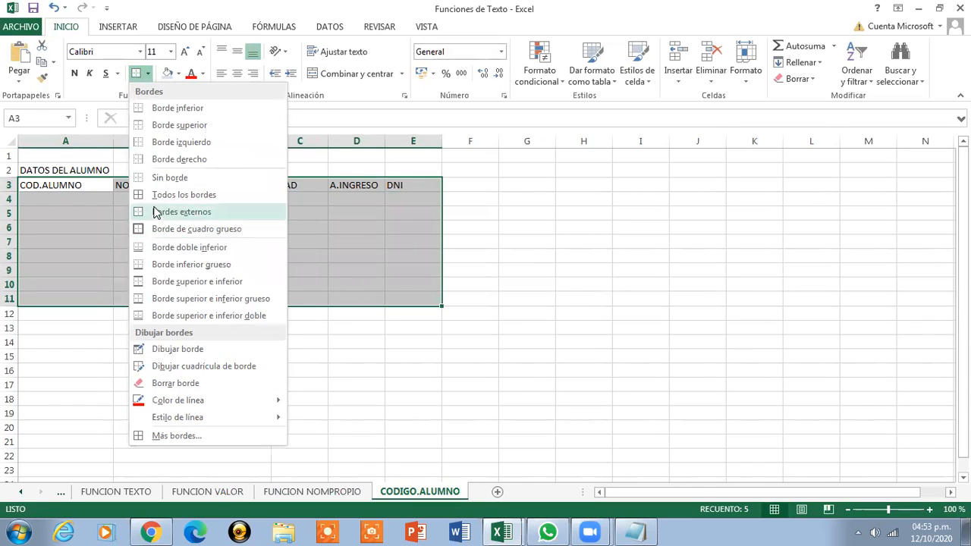
left_click(154, 199)
left_click(73, 199)
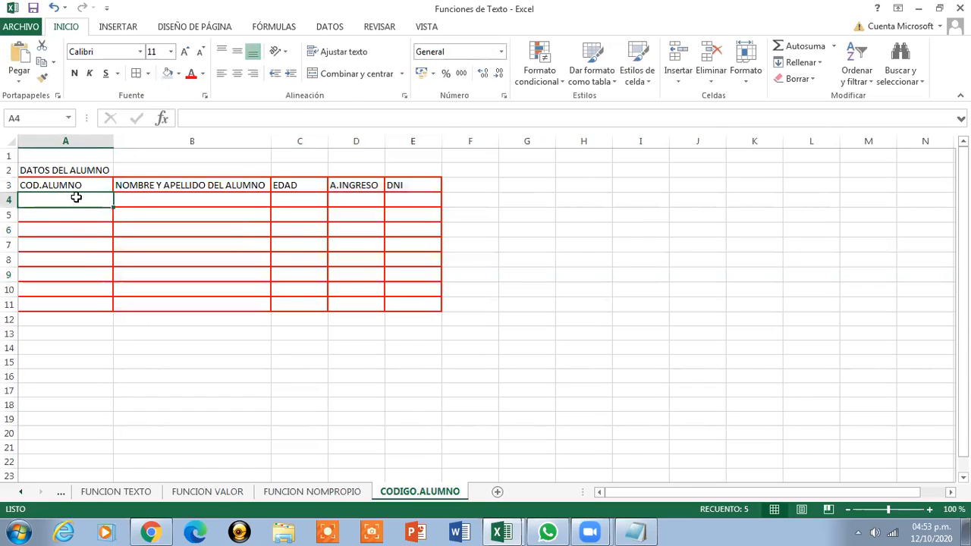
Centre the A3:E3 headers horizontally and vertically
left_click(46, 183)
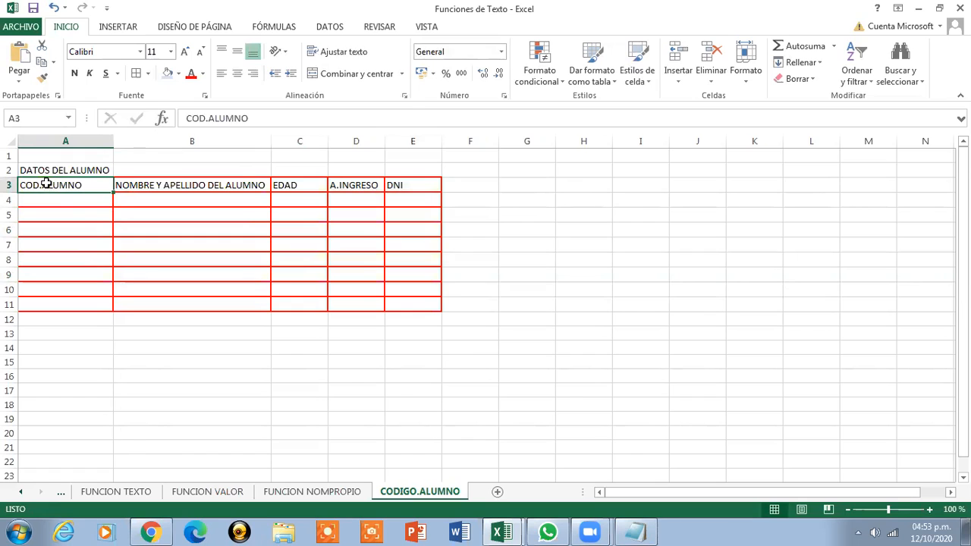
left_click_drag(30, 184, 398, 185)
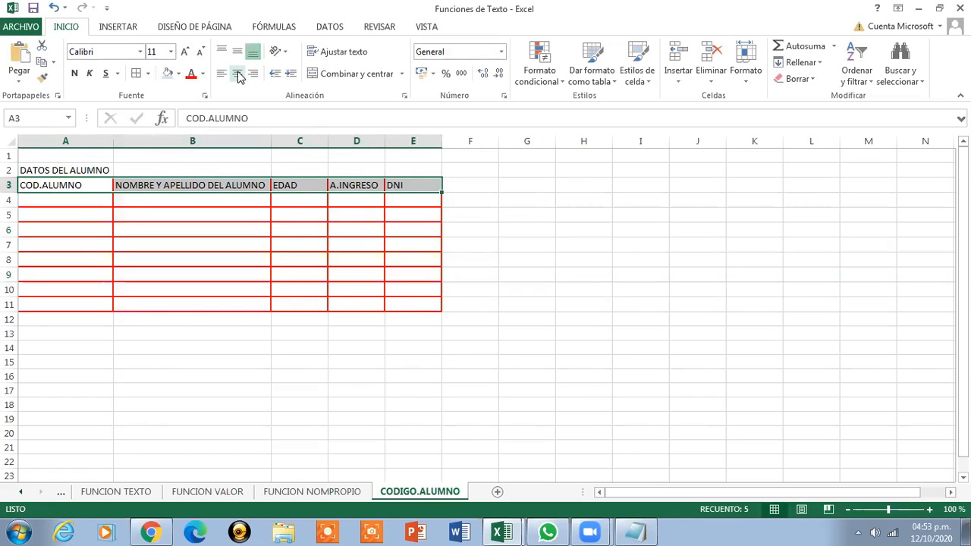
left_click(237, 73)
left_click(238, 51)
Set the whole A3:E11 table in Courier New
left_click_drag(60, 199, 407, 305)
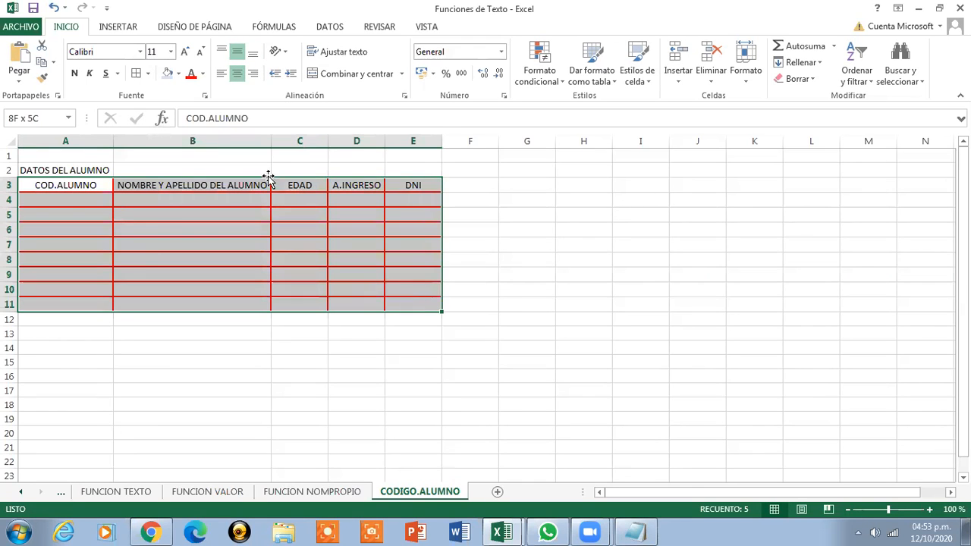
left_click(141, 52)
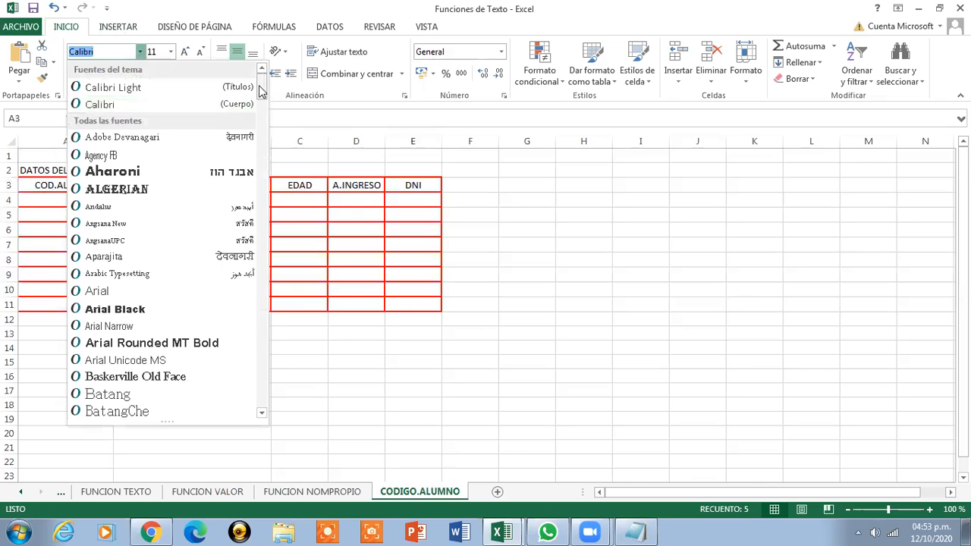
scroll(270, 133, "down", 4)
left_click_drag(261, 106, 262, 152)
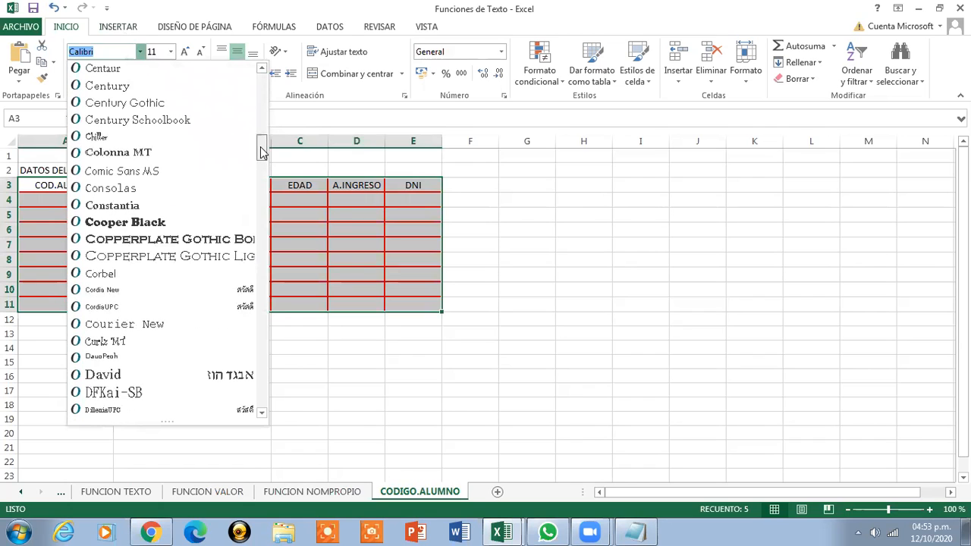
left_click(126, 324)
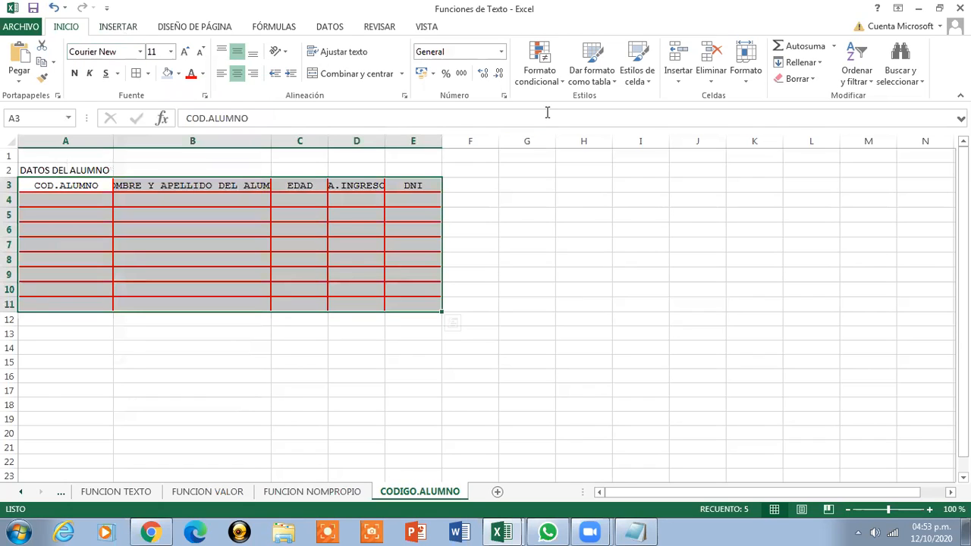
left_click(41, 201)
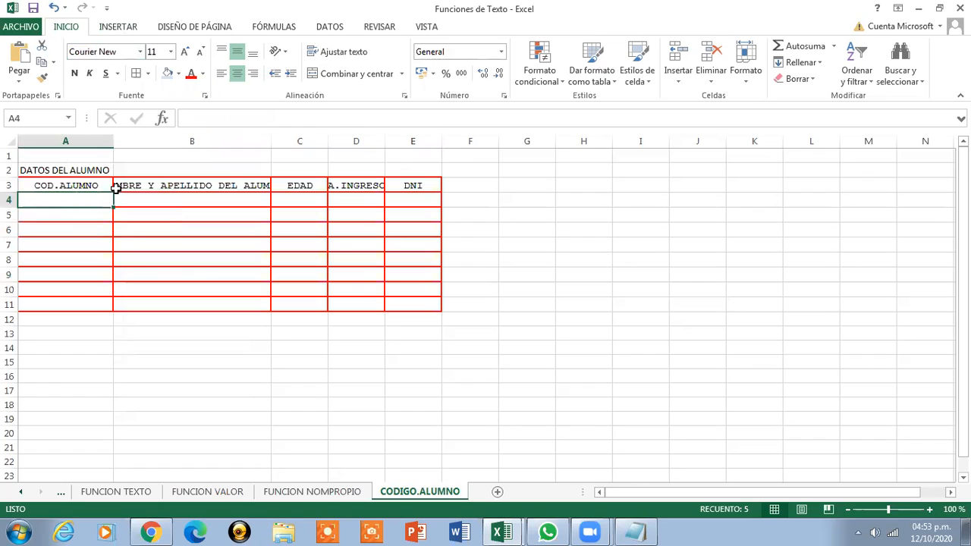
left_click(118, 188)
Widen column B, then merge A2:E2 with the title centred, wrapped and middle-aligned
left_click_drag(271, 141, 304, 142)
left_click_drag(44, 170, 445, 169)
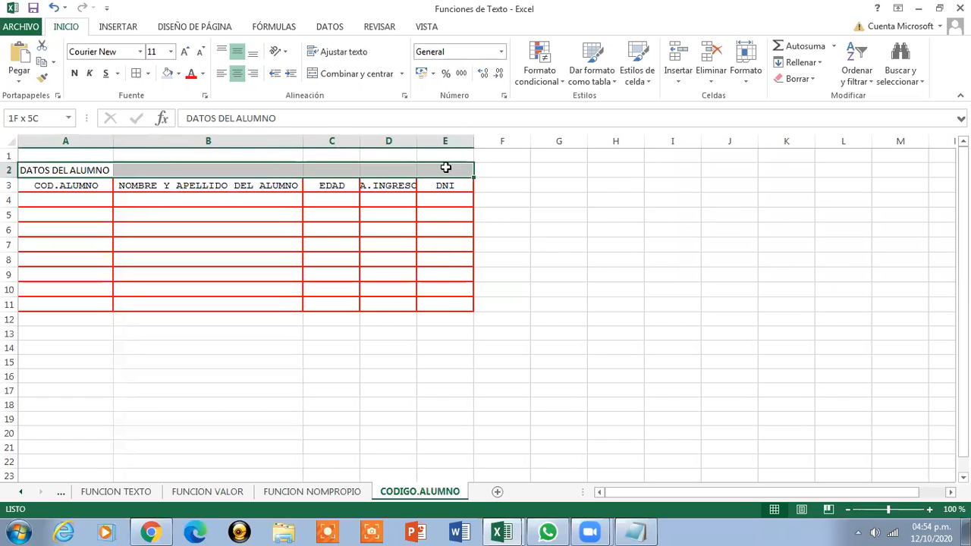
left_click(356, 76)
left_click(343, 51)
left_click(238, 52)
Format the DATOS DEL ALUMNO title as bold Courier New, size 12
left_click(170, 51)
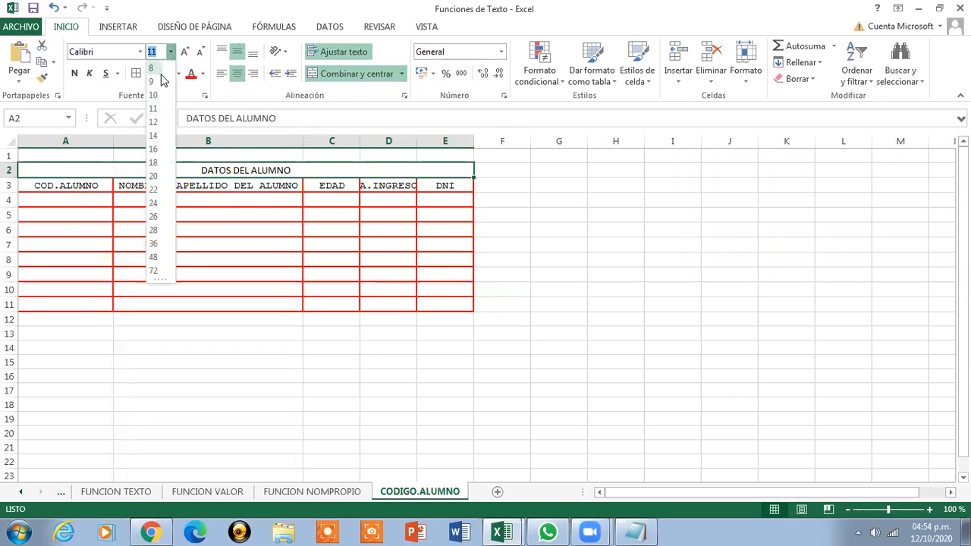
left_click(152, 122)
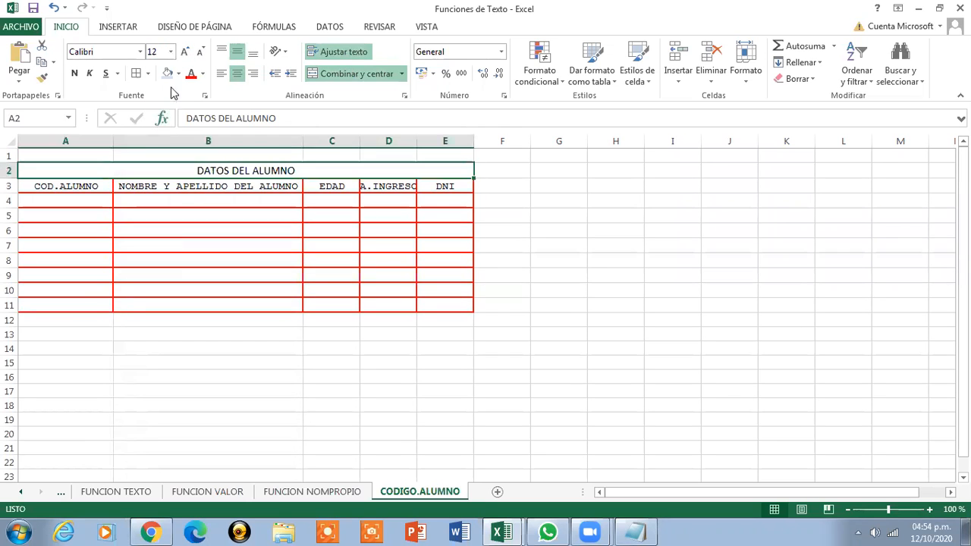
left_click(140, 51)
left_click_drag(262, 89, 267, 147)
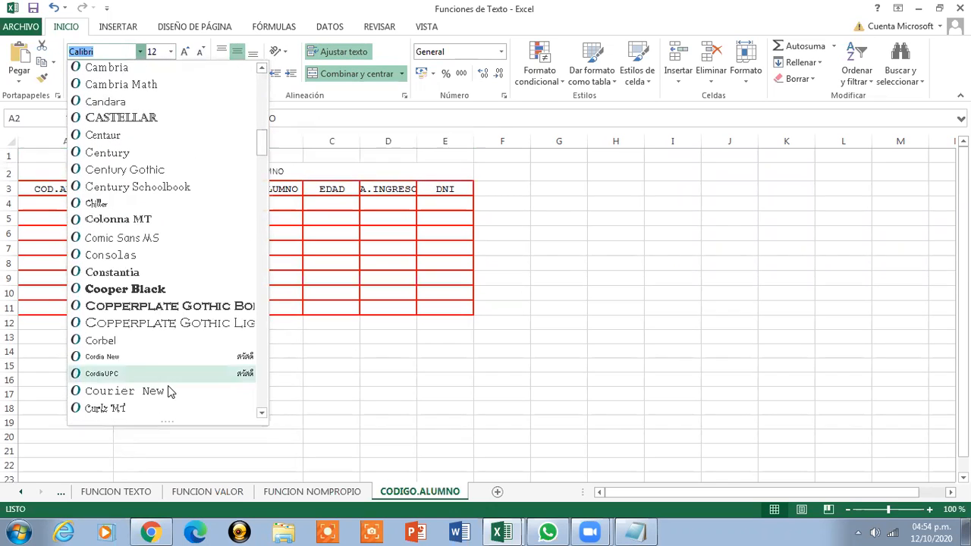
left_click(170, 391)
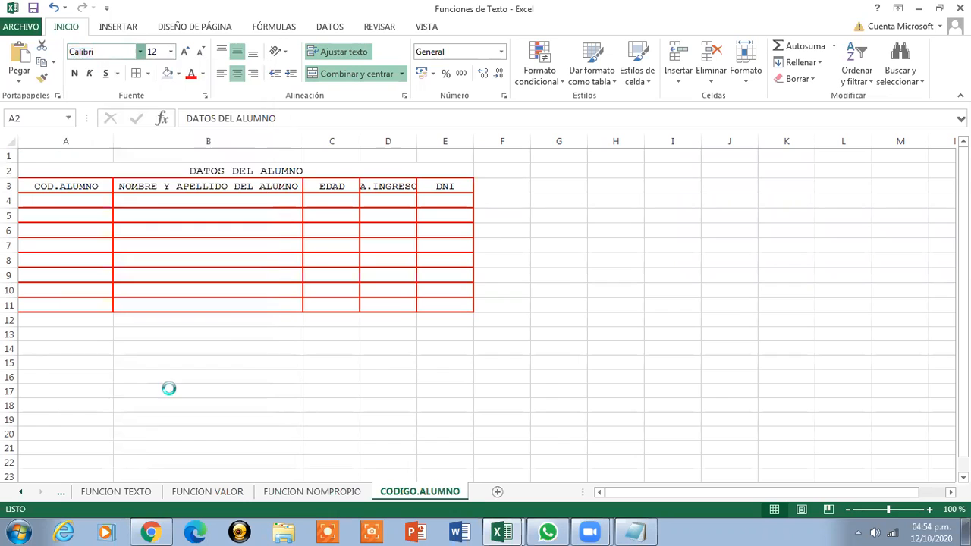
left_click(74, 73)
left_click_drag(30, 187, 434, 189)
Make the A3:E3 header row bold with a yellow fill
left_click(74, 73)
left_click(179, 74)
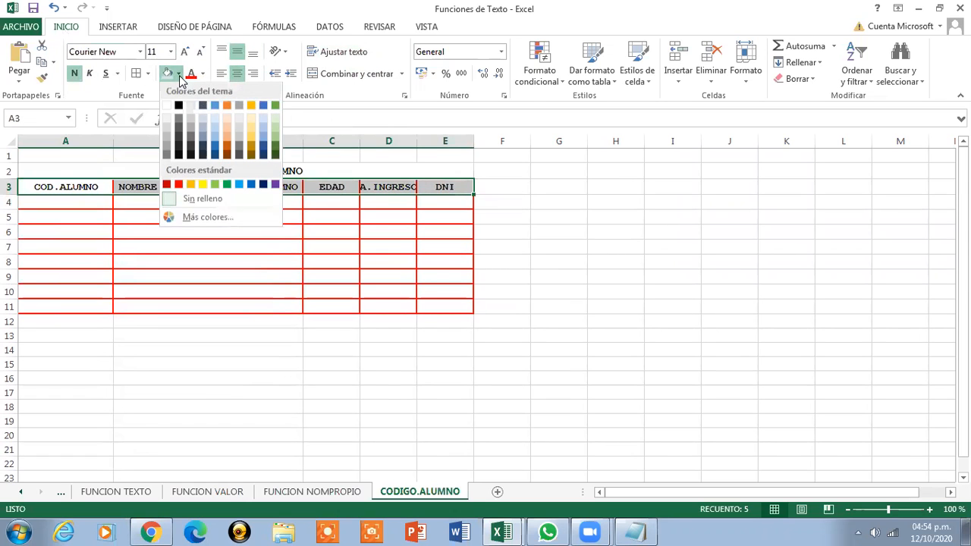
left_click(203, 186)
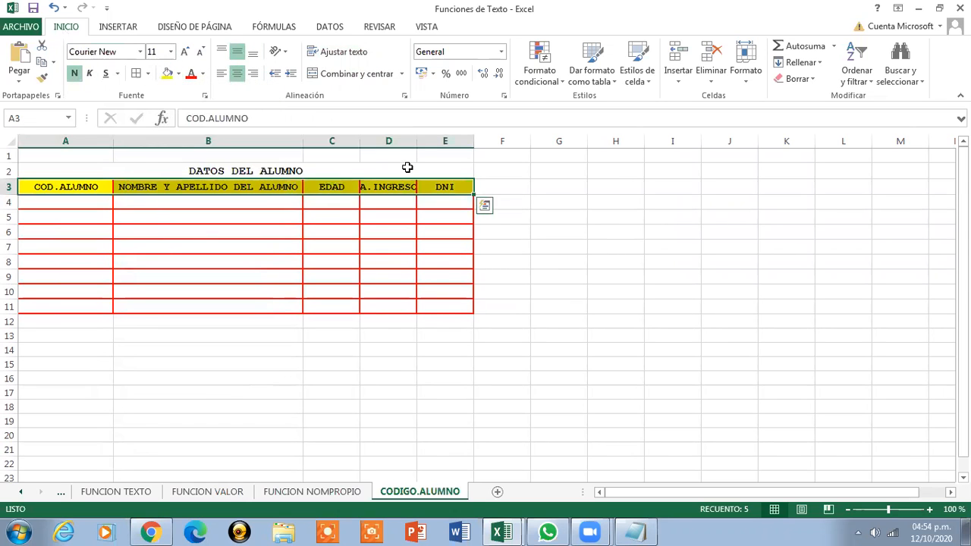
Widen columns B, D and E so the headings fit
left_click_drag(415, 142, 422, 141)
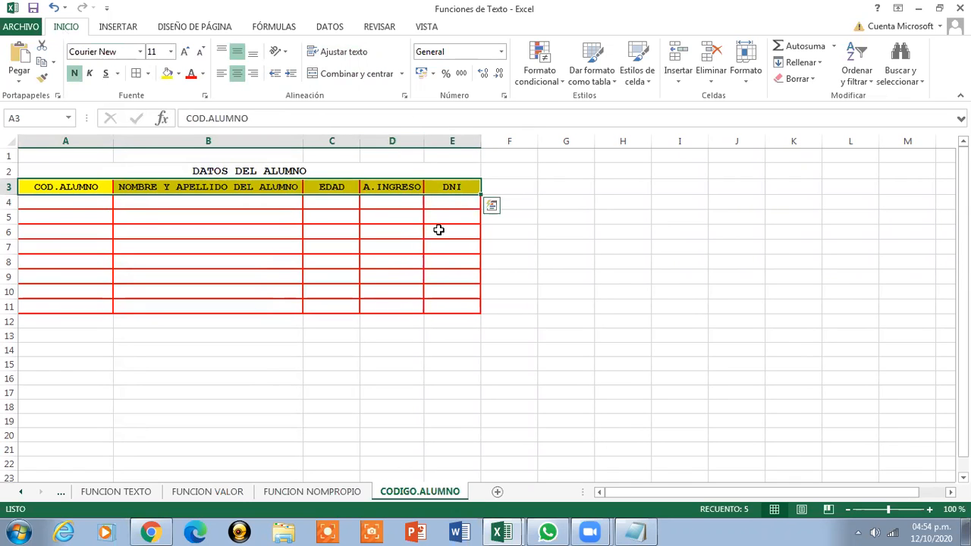
left_click(65, 203)
left_click(164, 200)
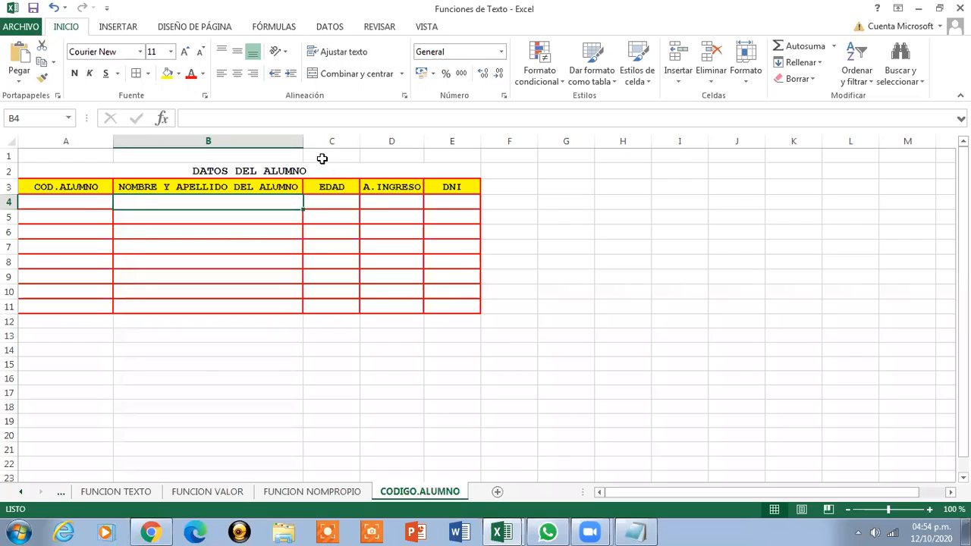
left_click_drag(302, 144, 306, 142)
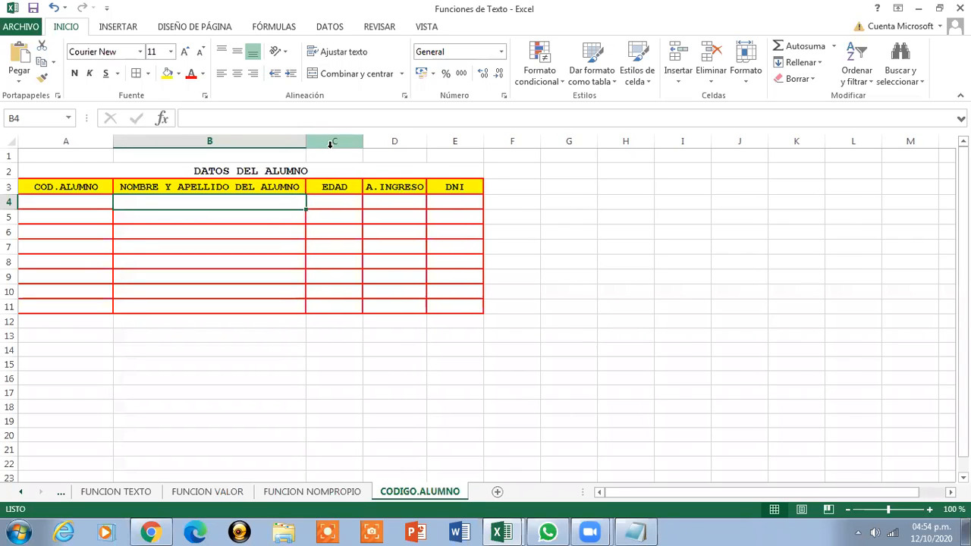
left_click_drag(426, 141, 499, 142)
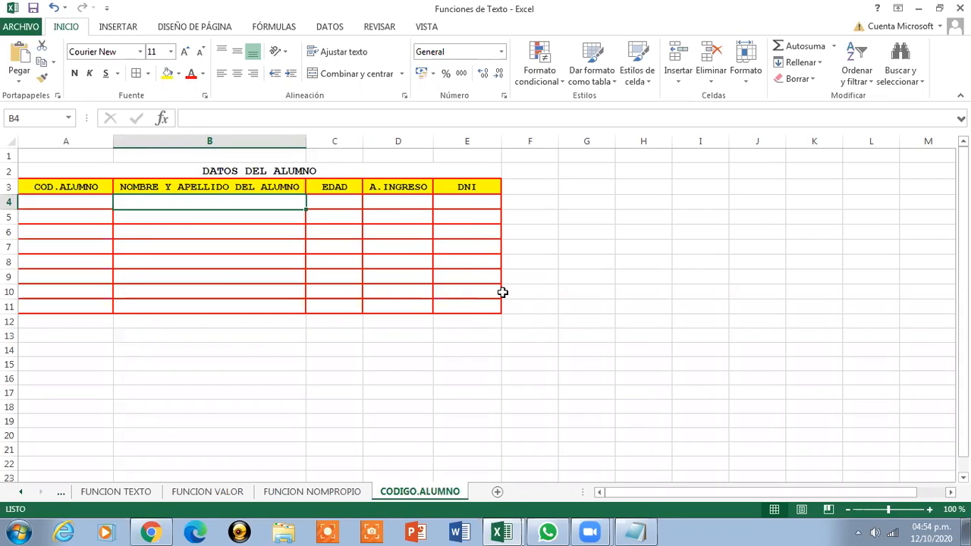
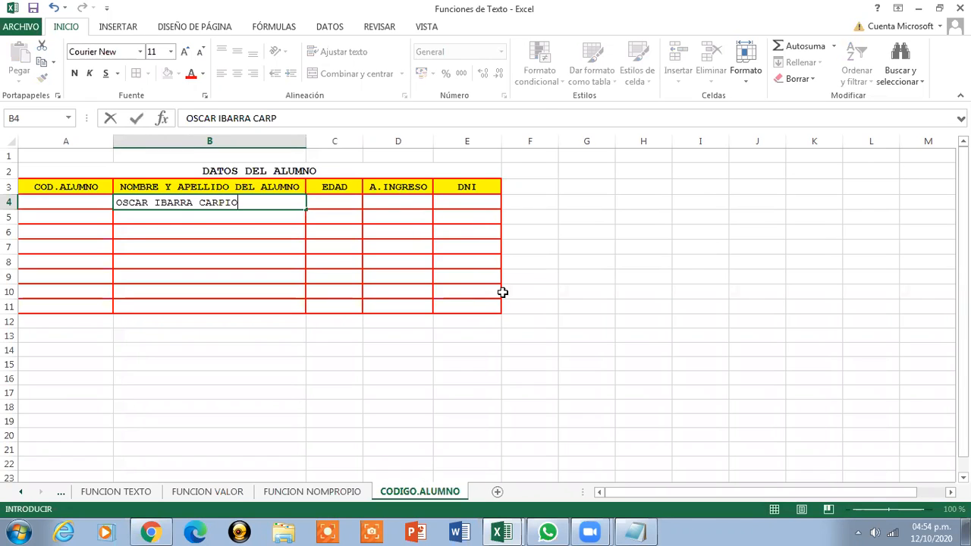
Enter the first five students' full names in B4:B8
key("Return")
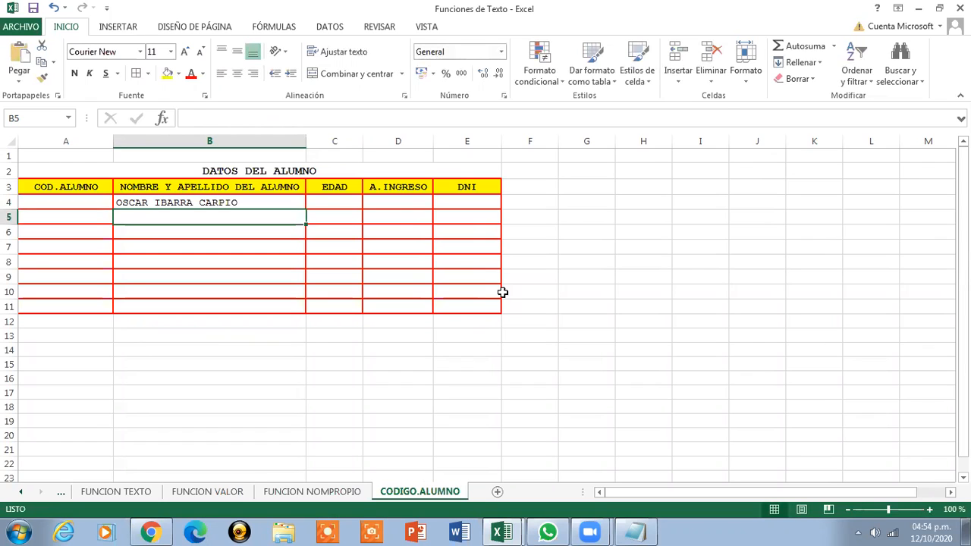
key("Return")
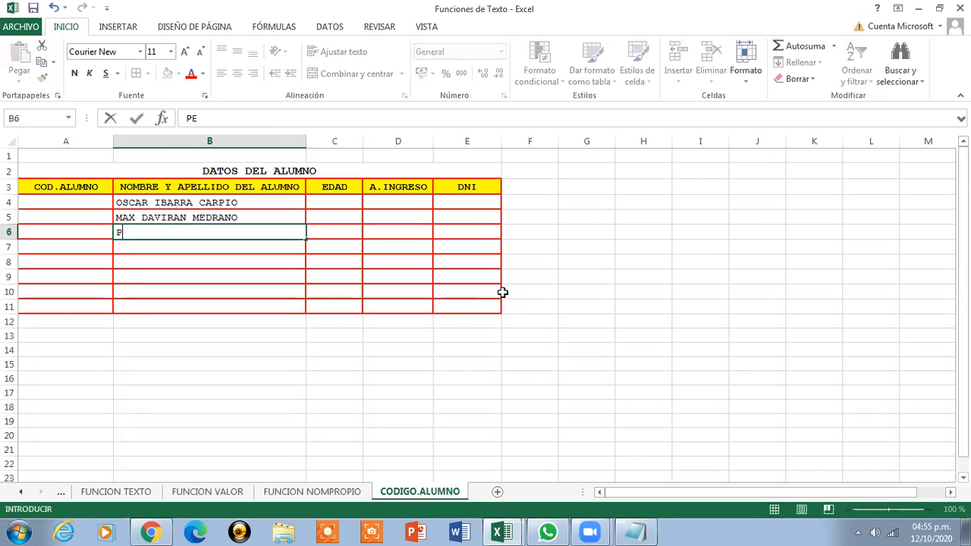
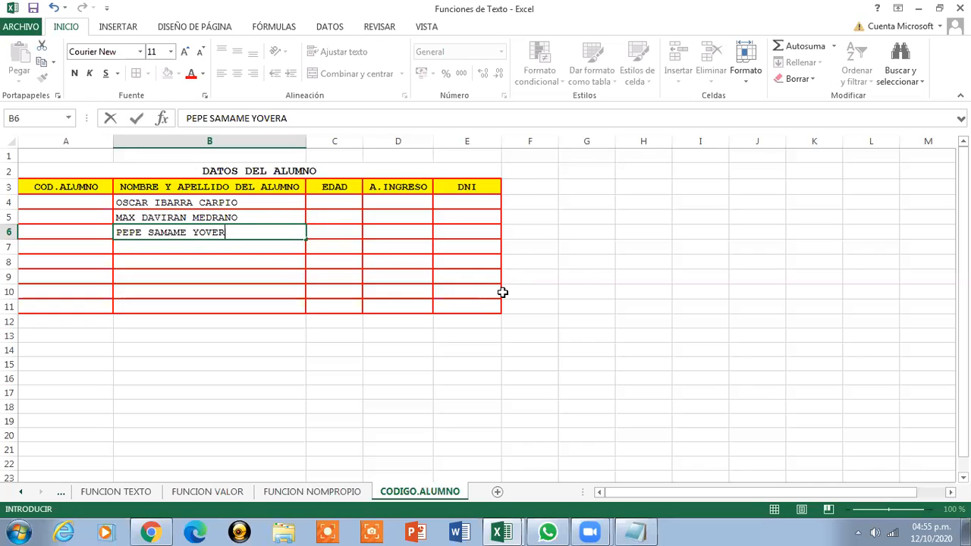
key("Return")
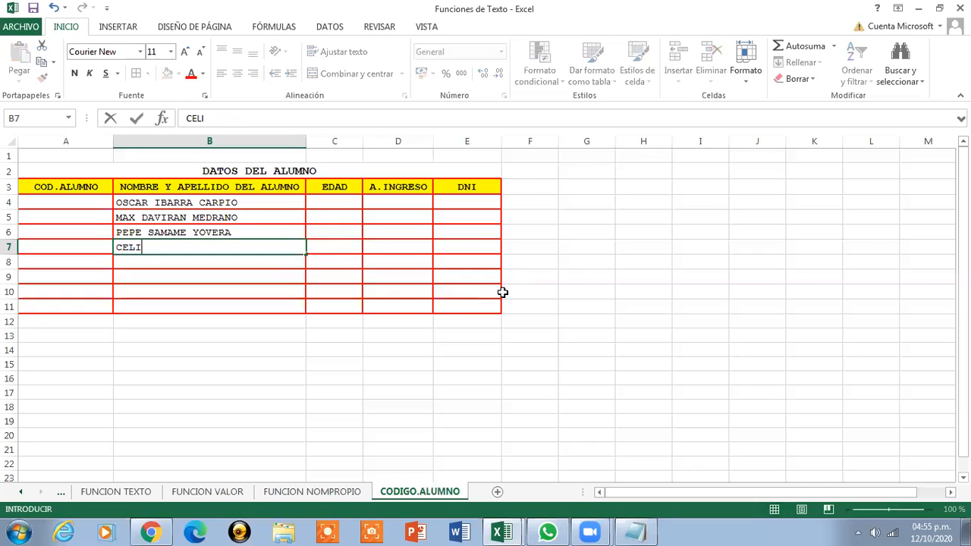
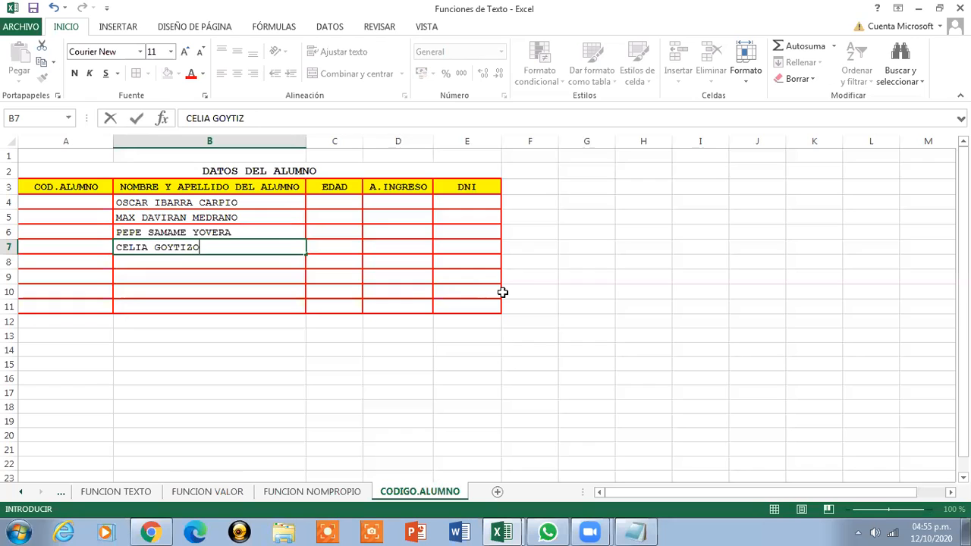
key("Return")
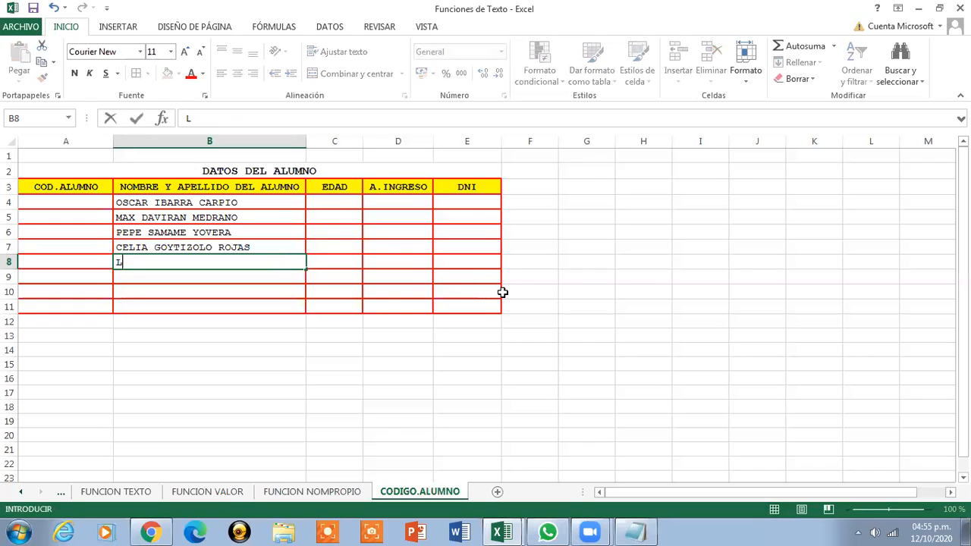
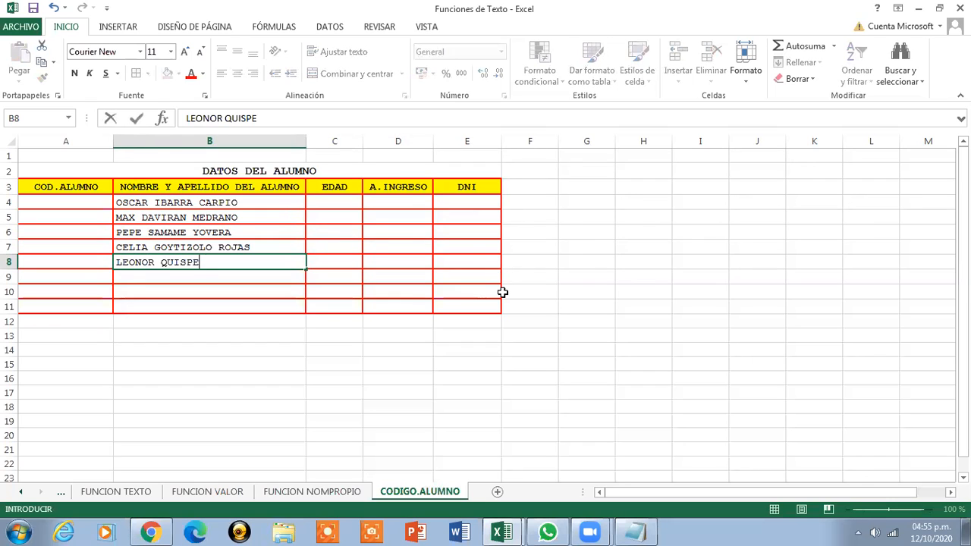
key("Return")
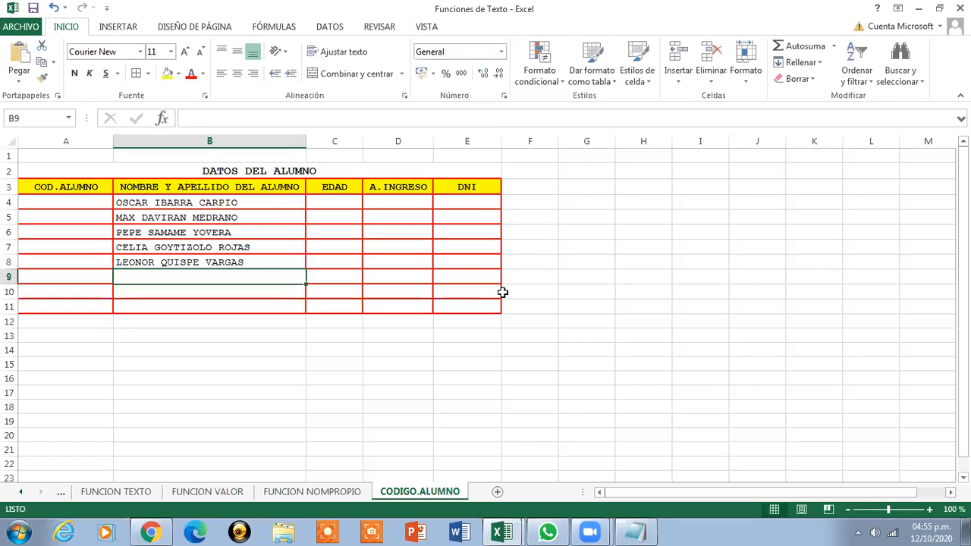
Cancel an entry in the wrong cell, then enter the sixth and seventh names in B9:B10
left_click(502, 292)
type("MARIA")
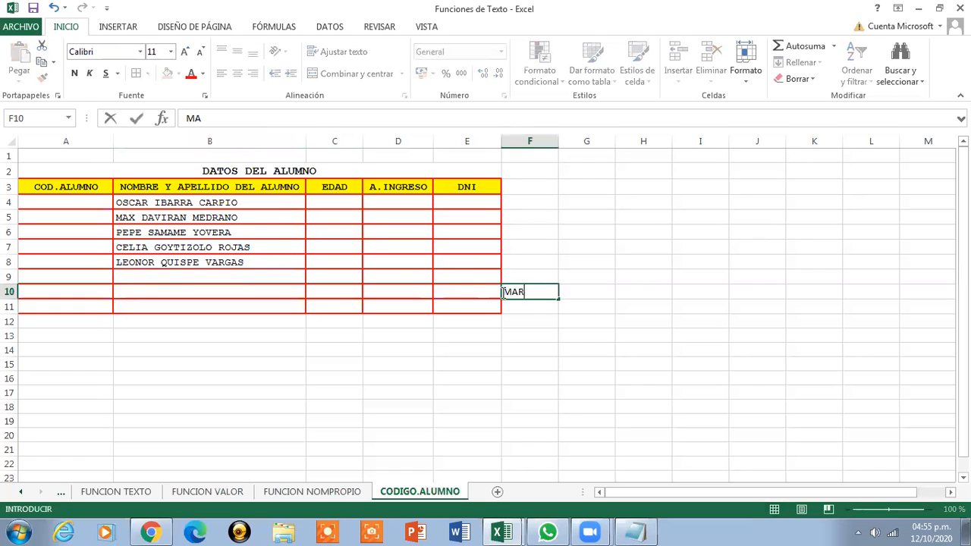
key("Escape")
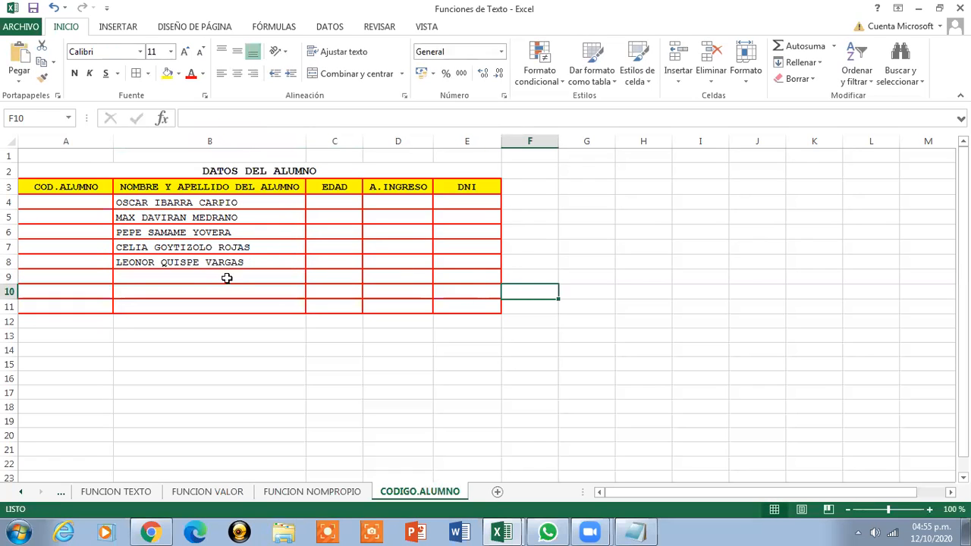
left_click(225, 278)
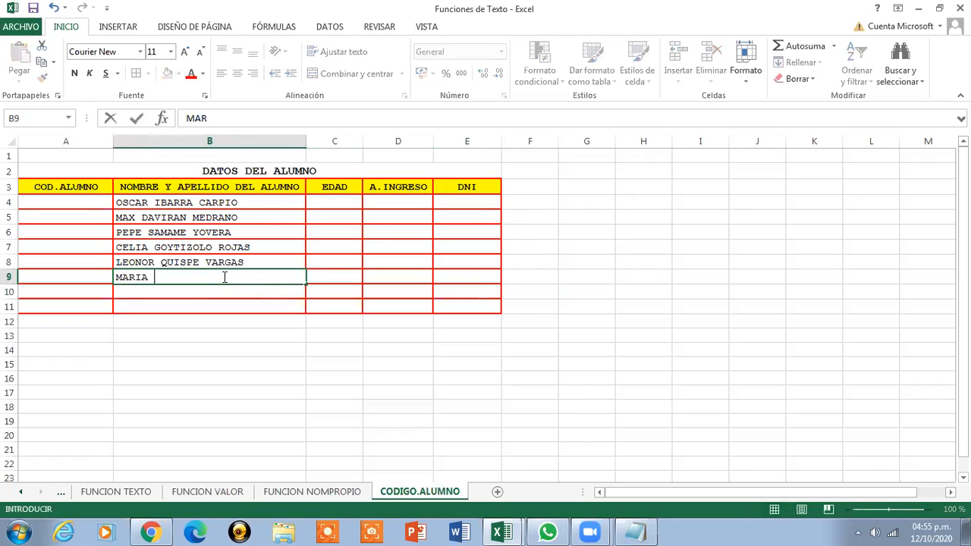
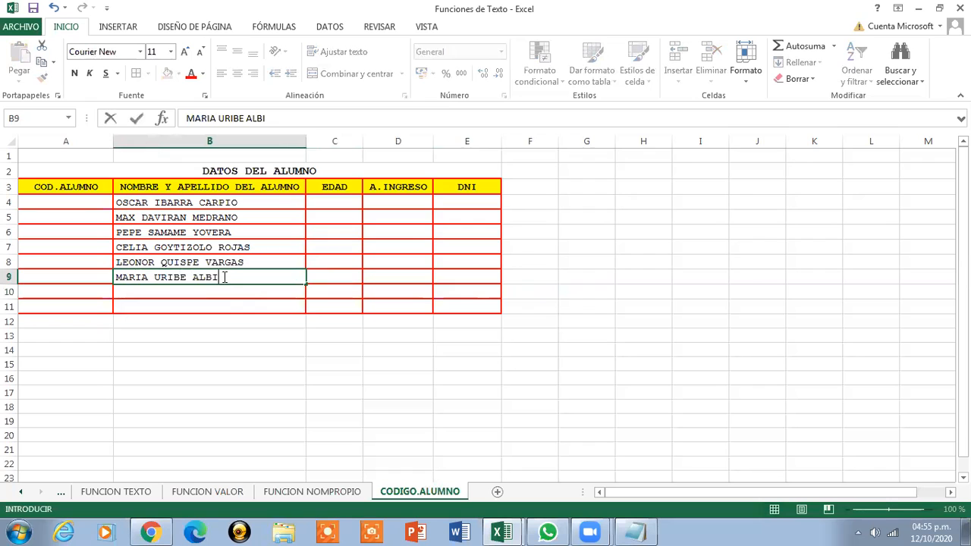
key("Return")
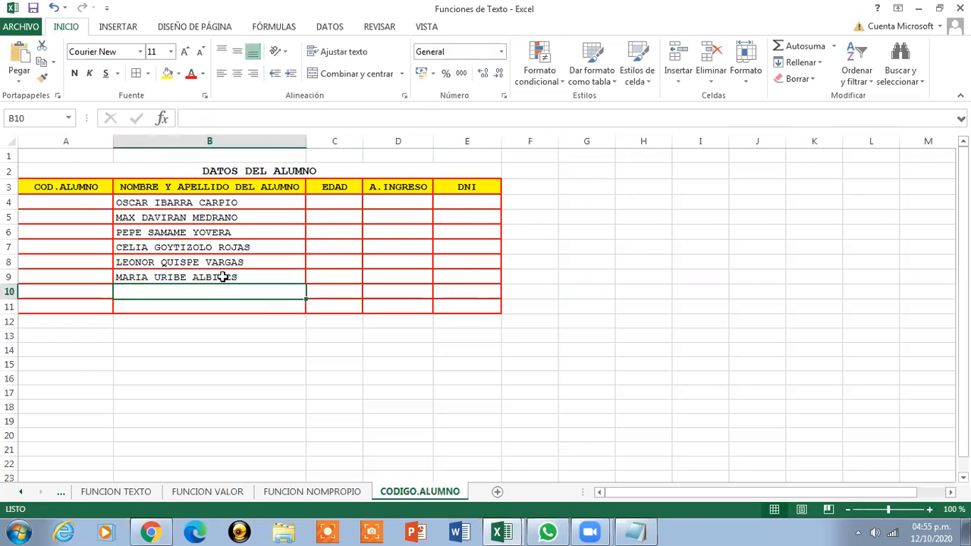
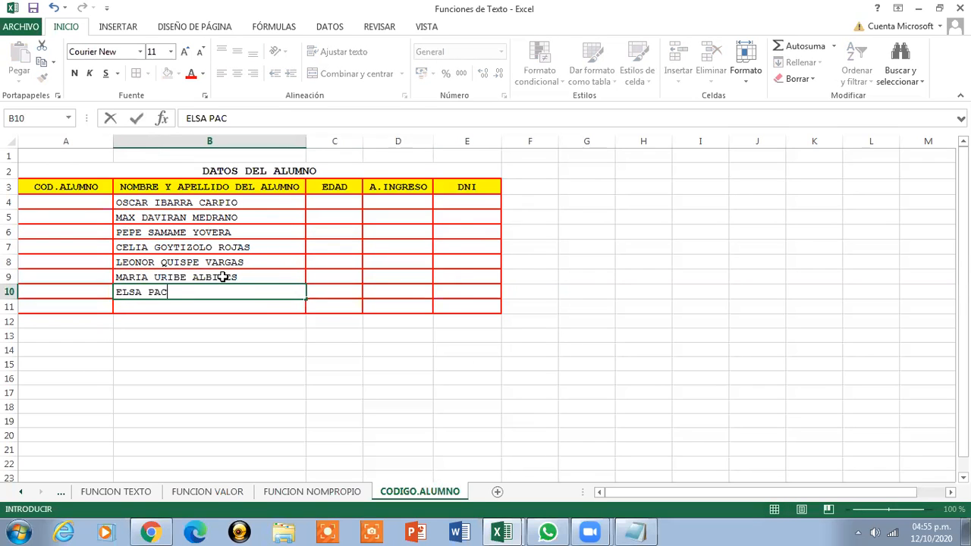
key("Return")
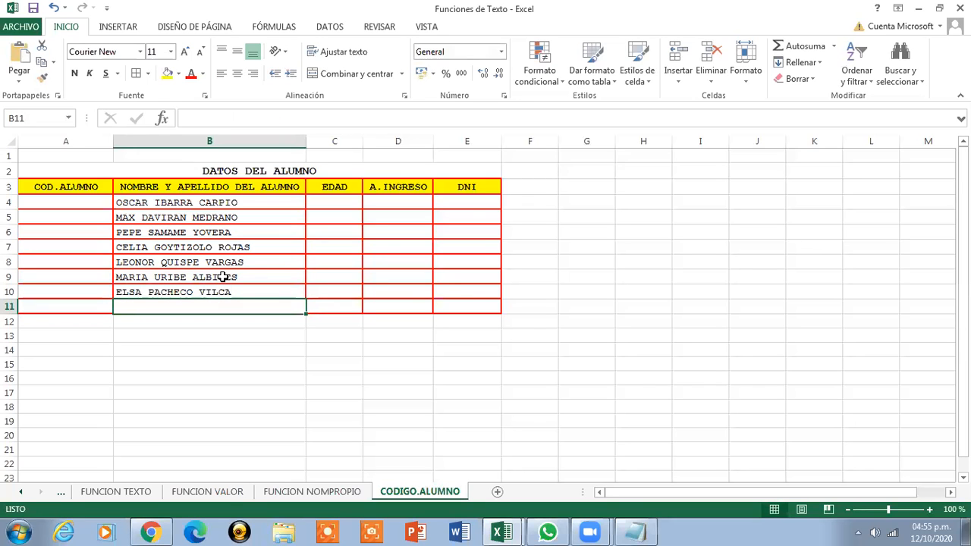
Undo a stray edit to B9 and enter the eighth student's full name in B11
left_click(224, 277)
type("OSA")
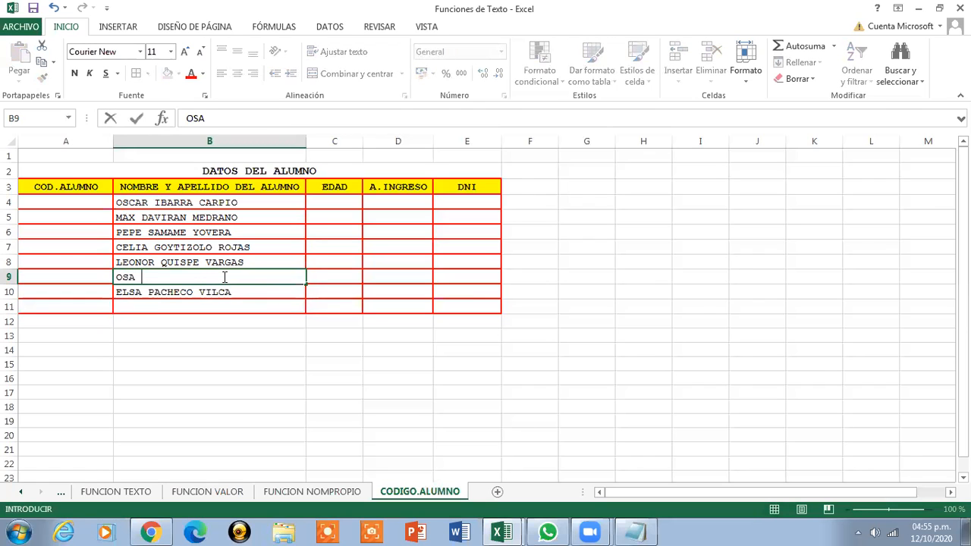
key("Escape")
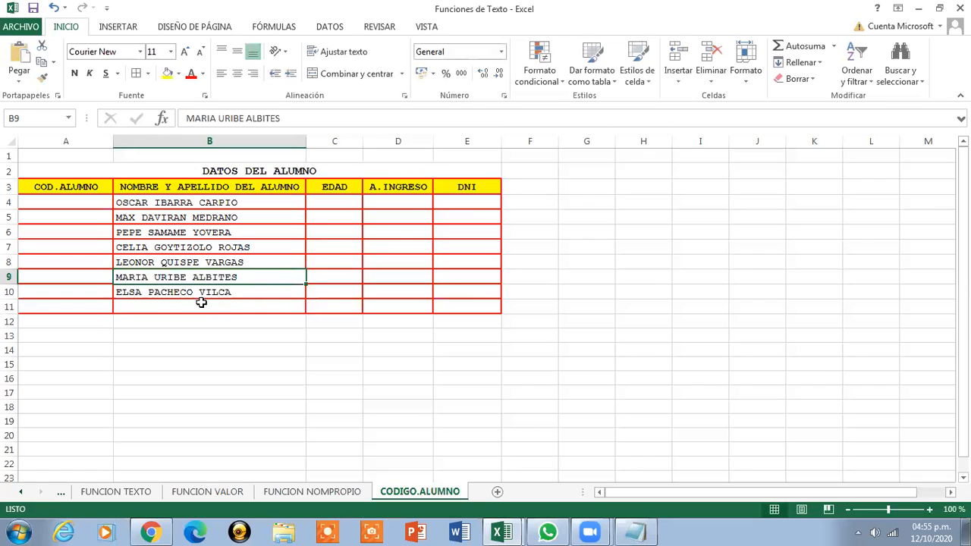
left_click(204, 310)
type("E")
key("BackSpace")
key("BackSpace")
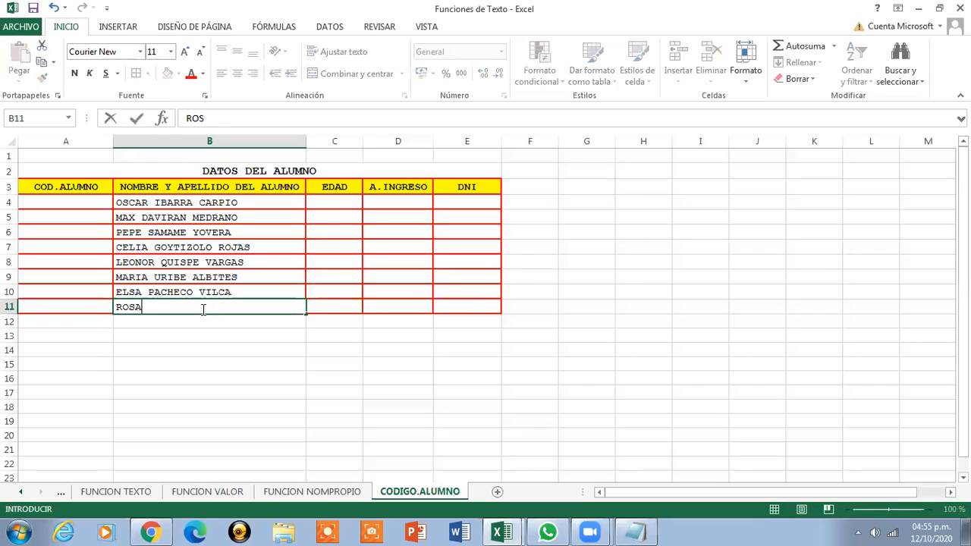
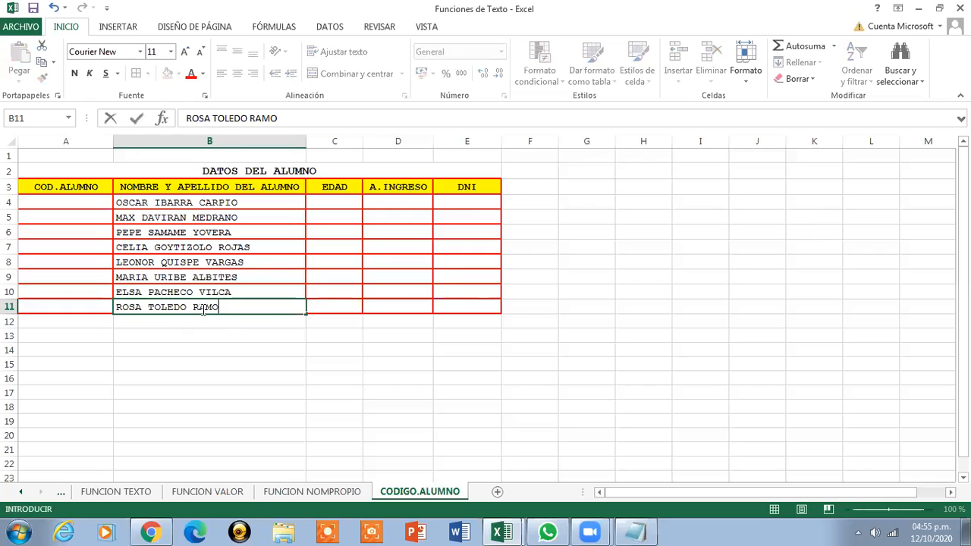
left_click(334, 199)
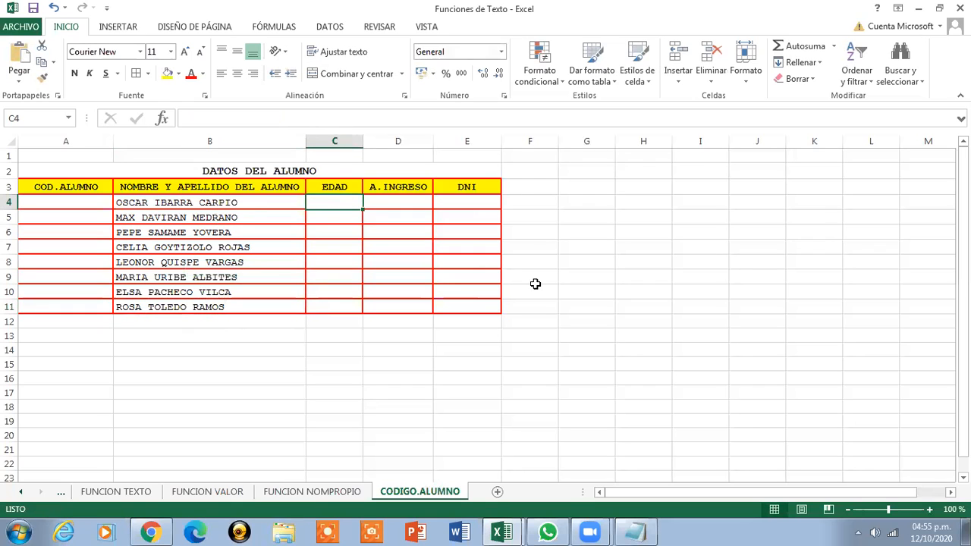
Left- and middle-align the names in B4:B11, and centre C4:C11 horizontally and vertically
left_click_drag(239, 203, 240, 310)
left_click(222, 73)
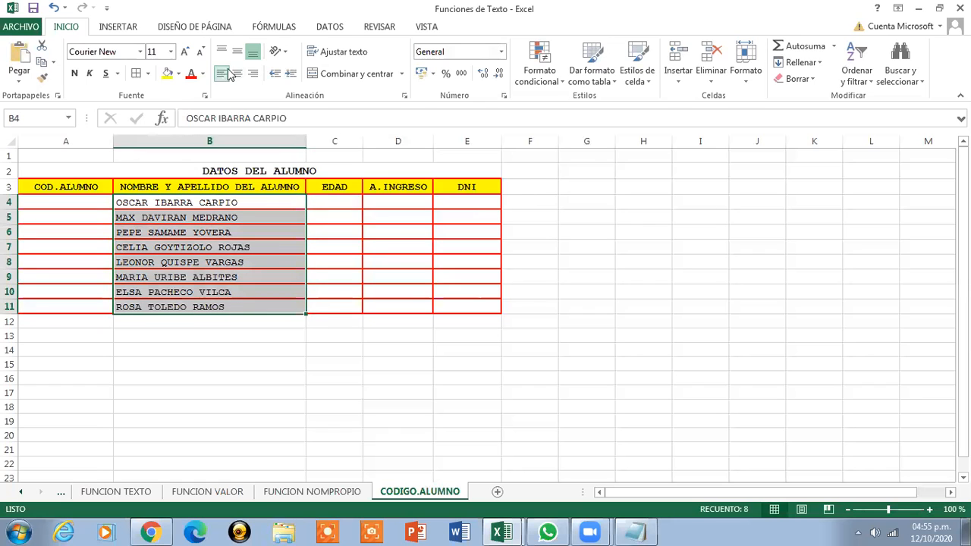
left_click(237, 51)
left_click_drag(329, 201, 329, 304)
left_click(222, 72)
left_click(236, 73)
left_click(236, 51)
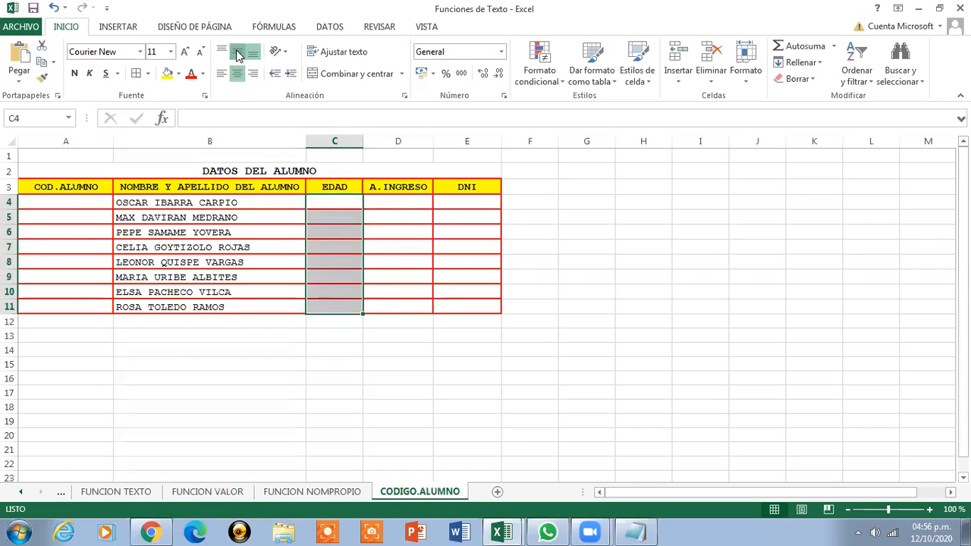
Enter ages 45, 46, 50 and 56 in C4 through C7
left_click(312, 201)
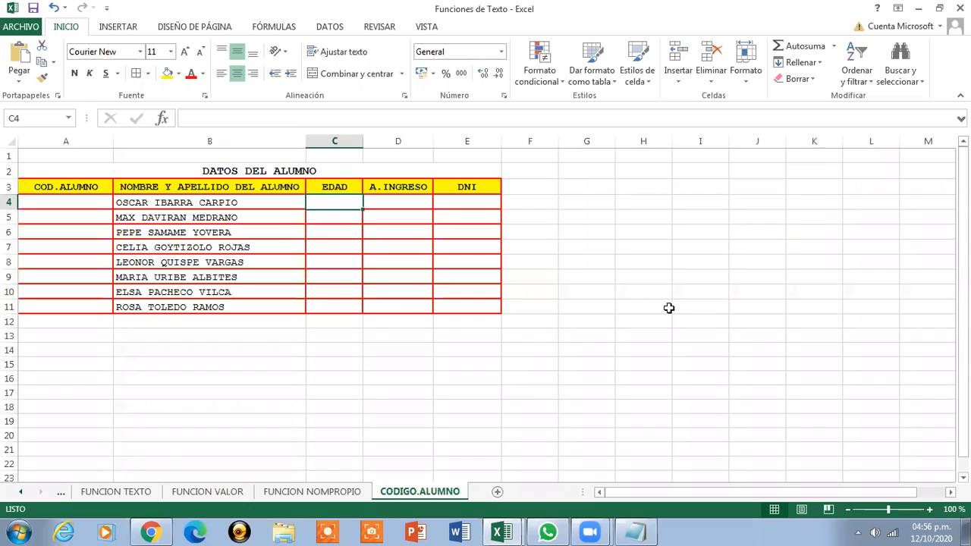
type("45")
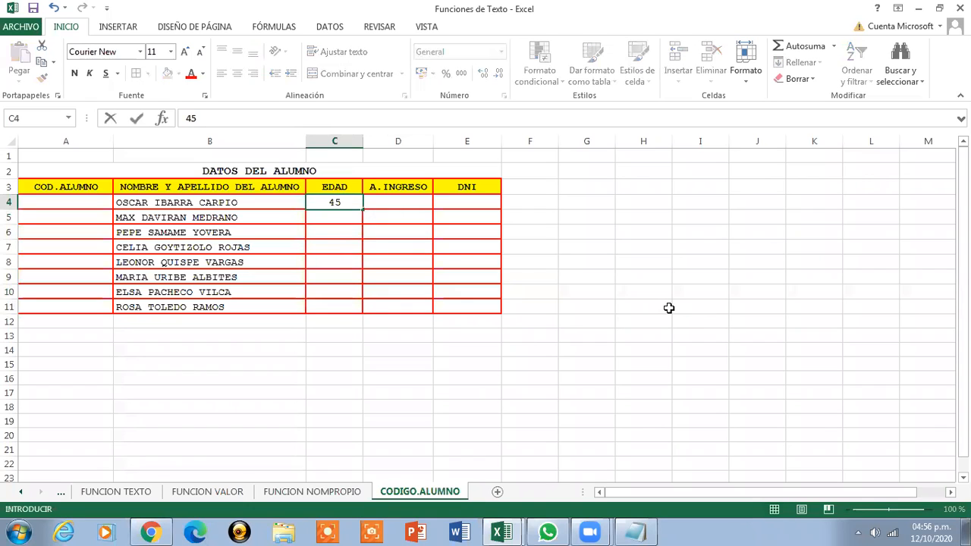
key("Return")
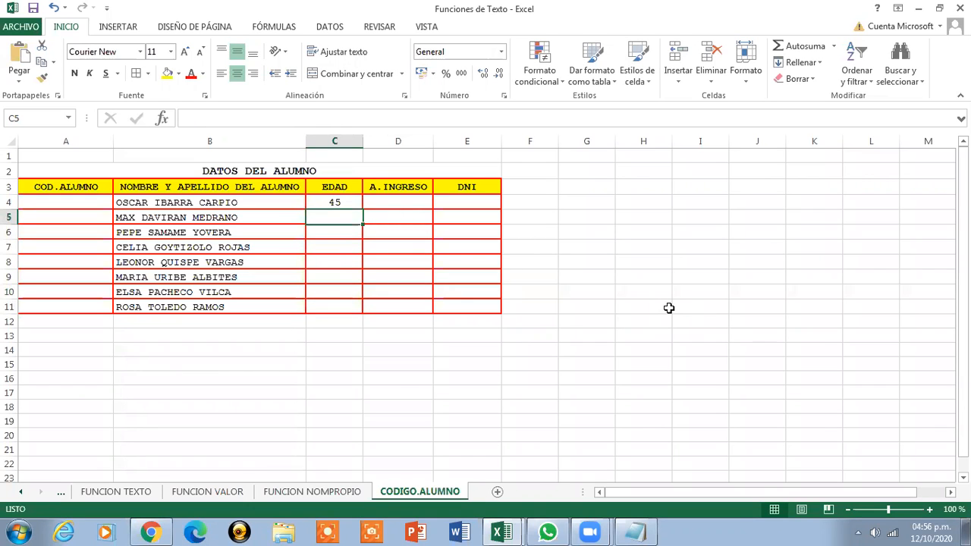
type("46")
key("Return")
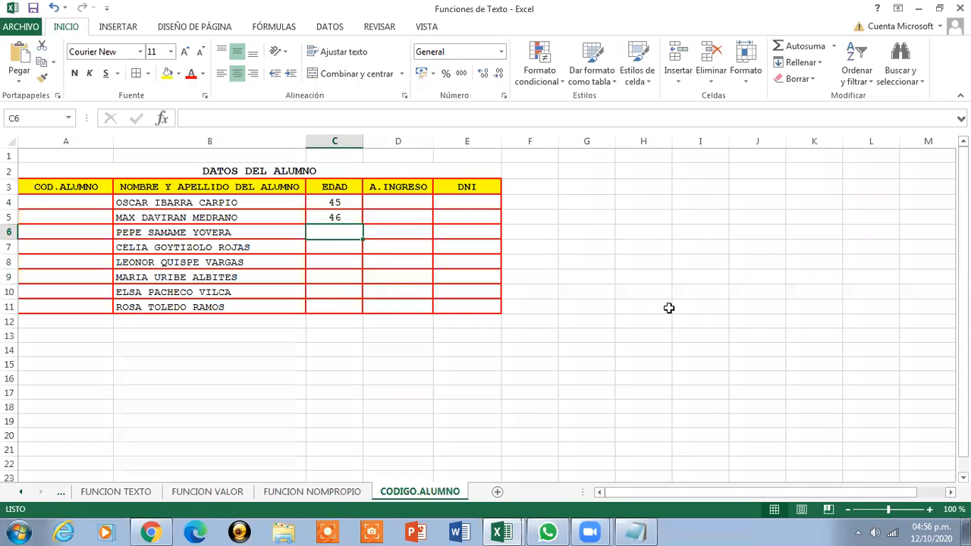
type("50")
key("Return")
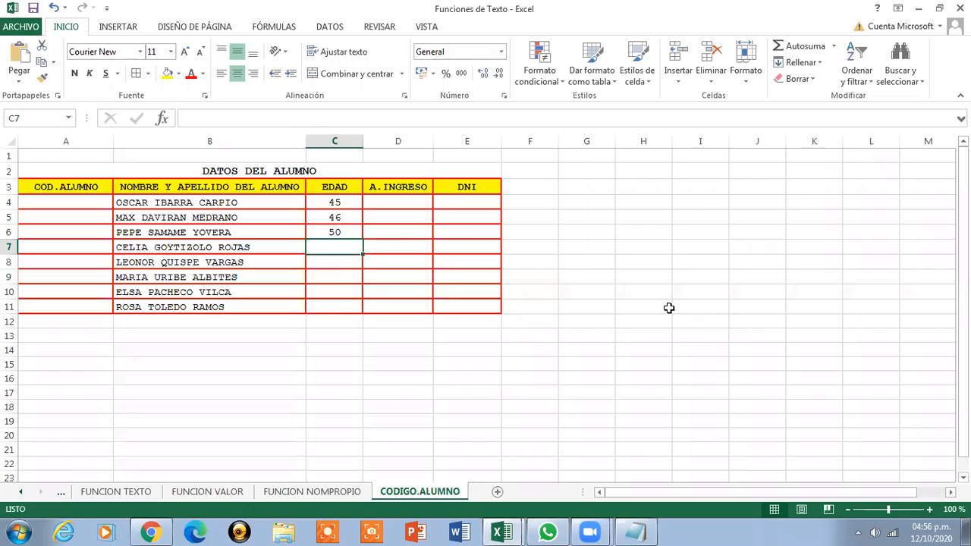
type("56")
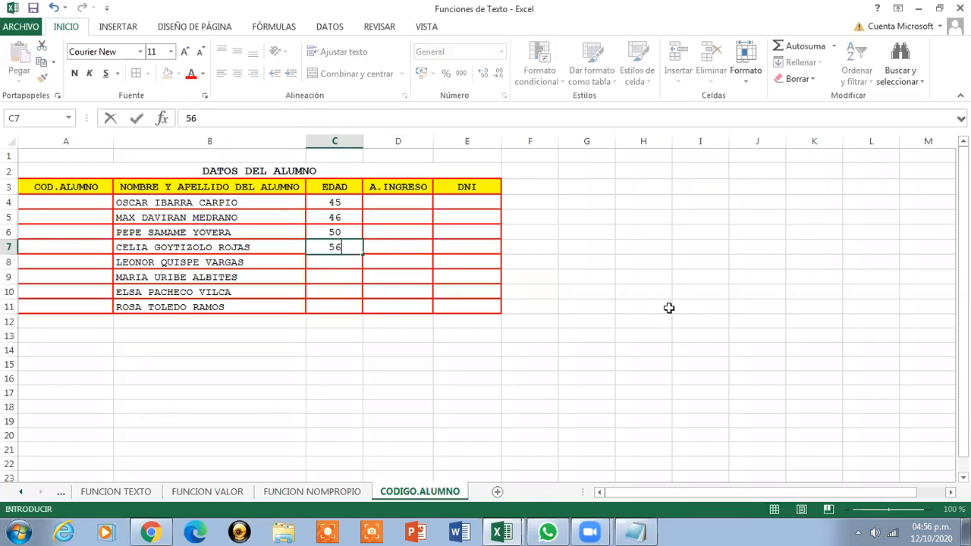
key("Return")
Enter ages 54, 51, 48 and 59 in C8 through C11
type("54")
key("Return")
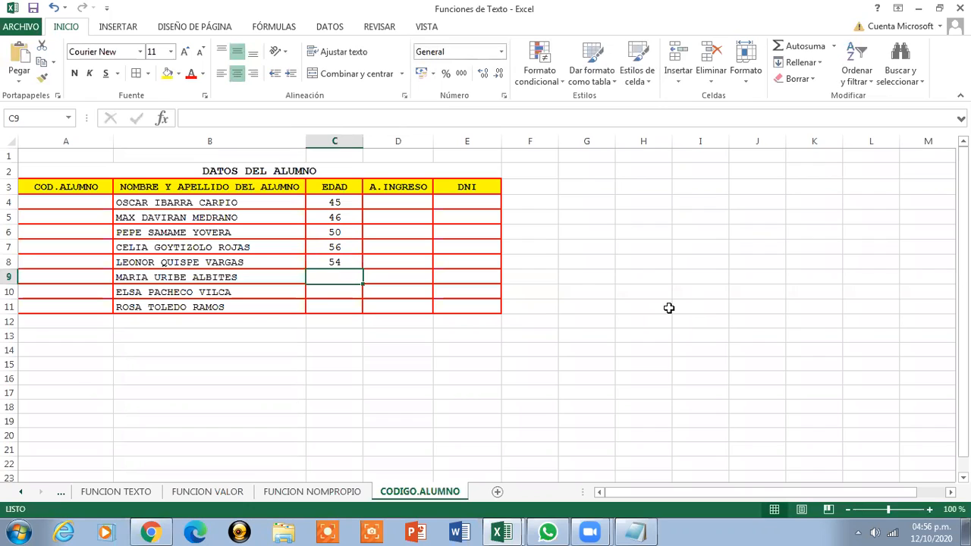
type("51")
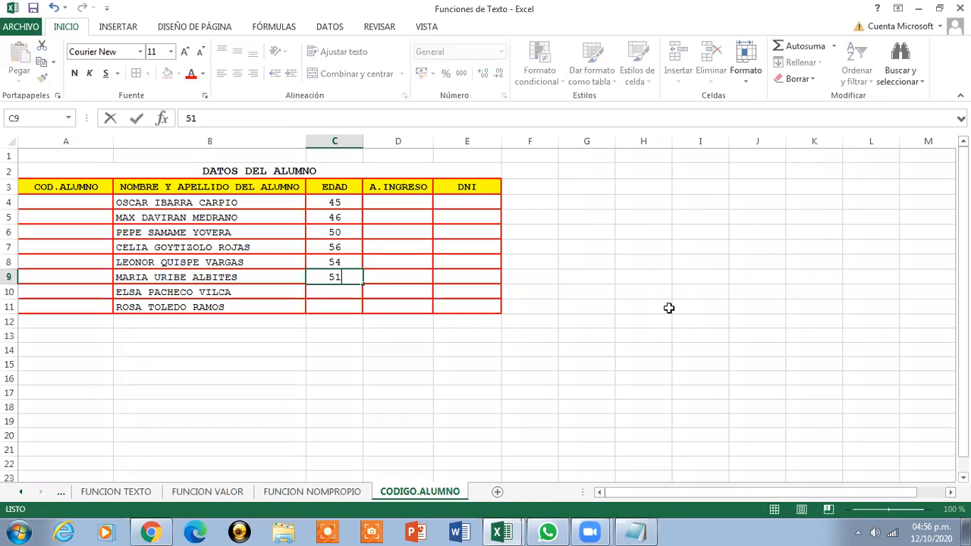
key("Return")
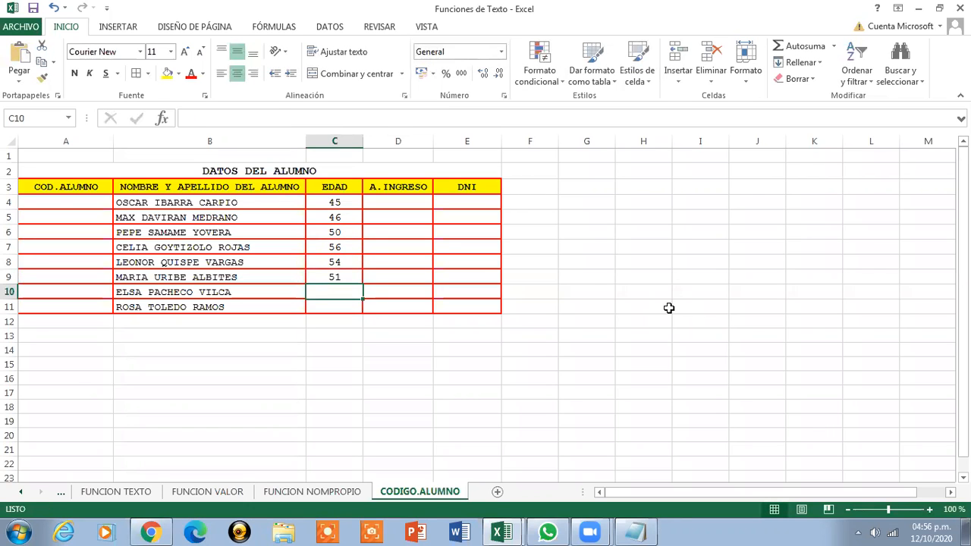
type("48")
key("Return")
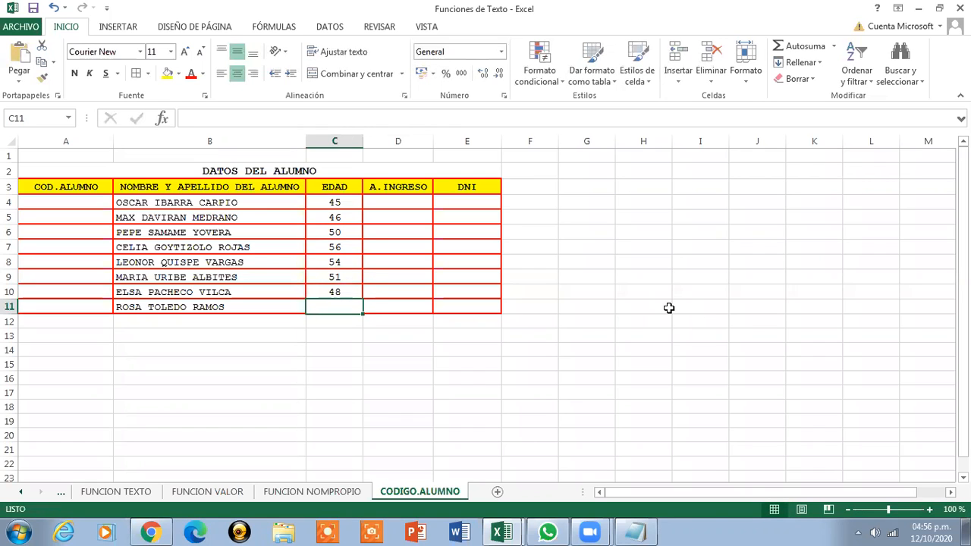
type("58")
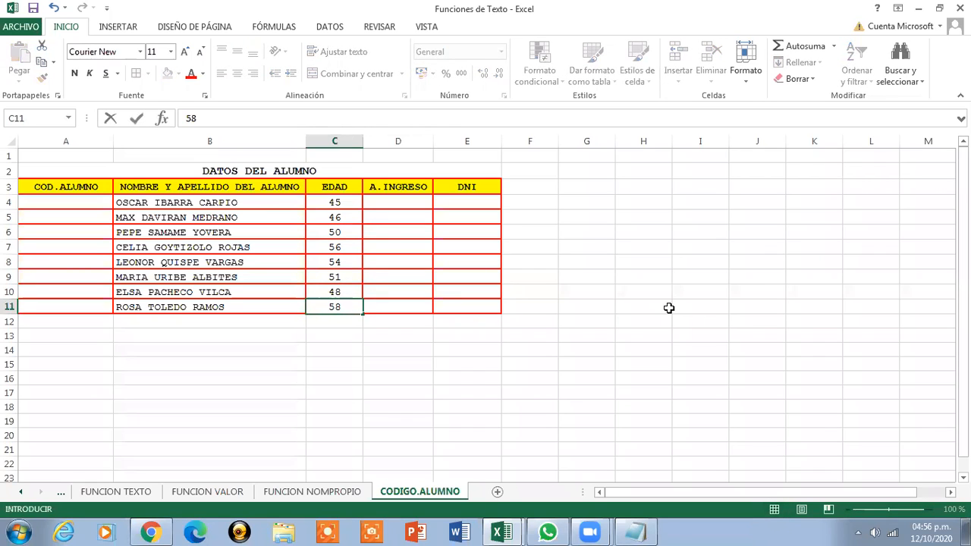
key("BackSpace")
type("9")
left_click(382, 203)
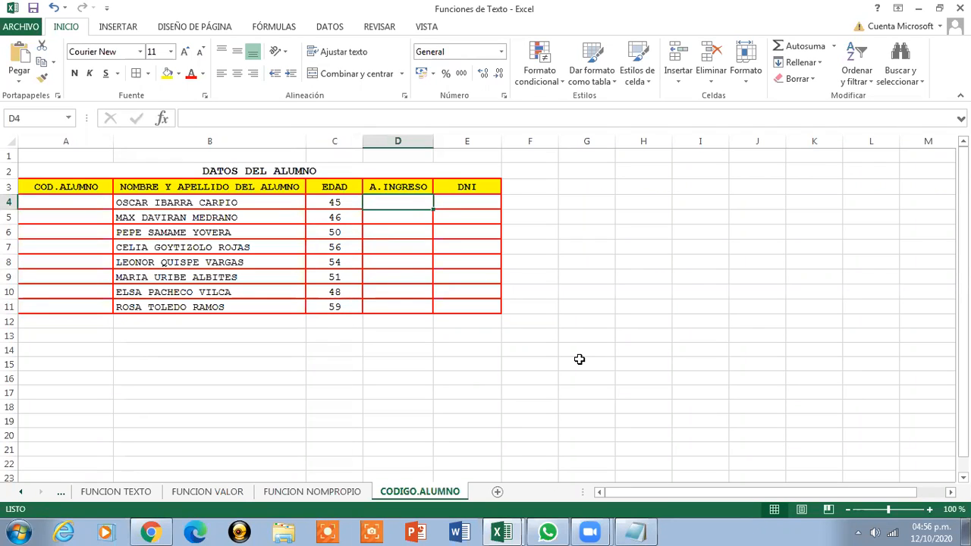
Enter 2018 in D4 and centre D4:D11 horizontally and vertically
type("1")
key("BackSpace")
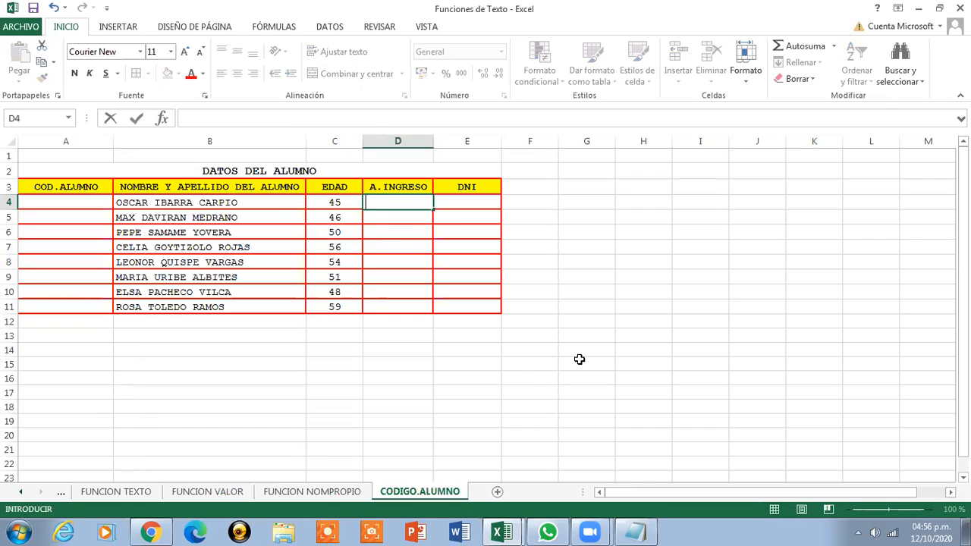
type("2018")
left_click(413, 219)
left_click_drag(397, 202, 397, 307)
left_click(237, 73)
left_click(237, 51)
Enter 2019 as the second student's entry year in D5, correcting a mistyped value
left_click(391, 218)
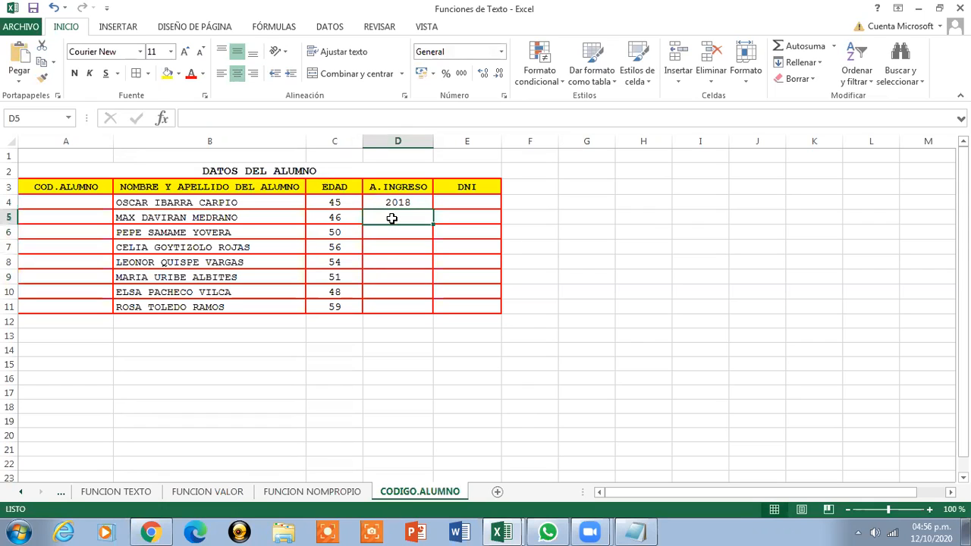
type("1920")
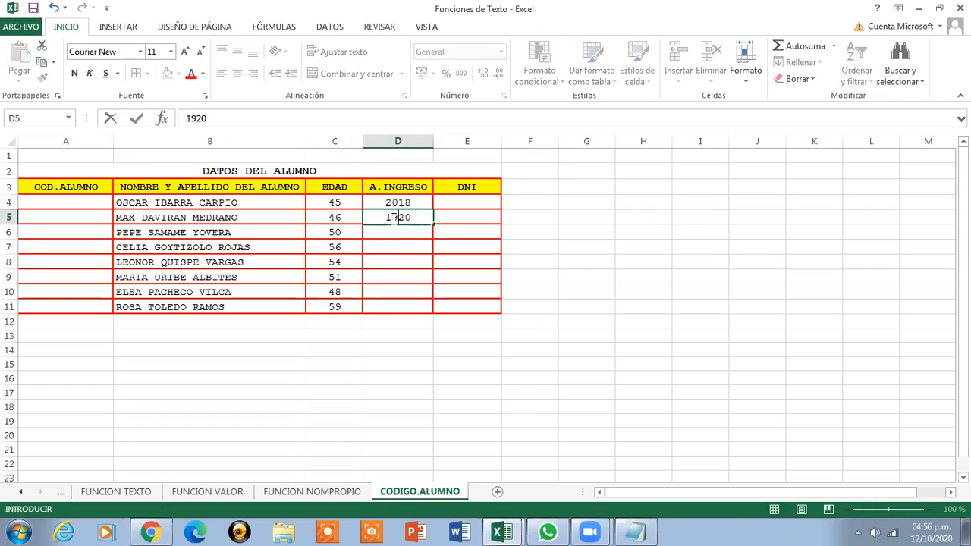
key("Return")
left_click(393, 218)
type("2019")
key("Return")
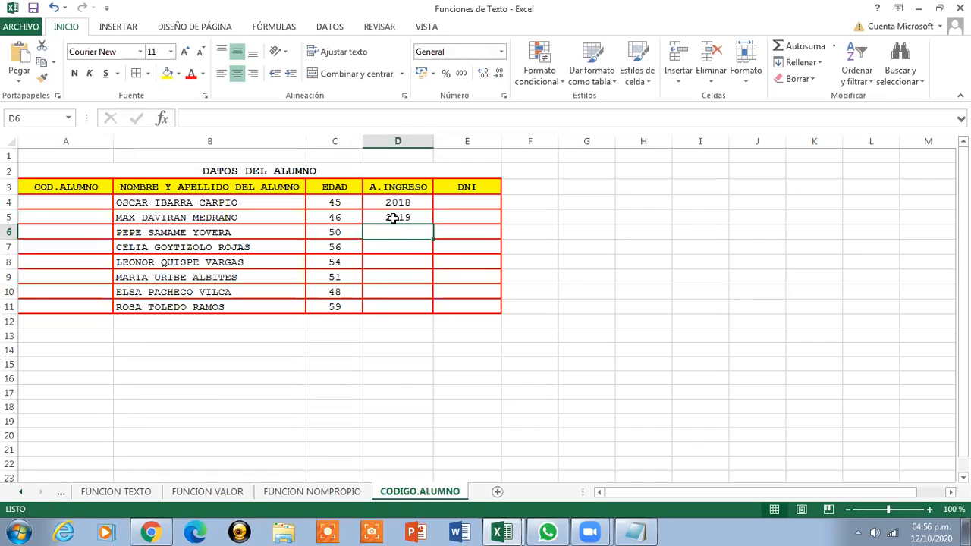
Enter entry years 2019, 2018, 2017, 2019, 2018 and 2017 in D6 through D11
type("20")
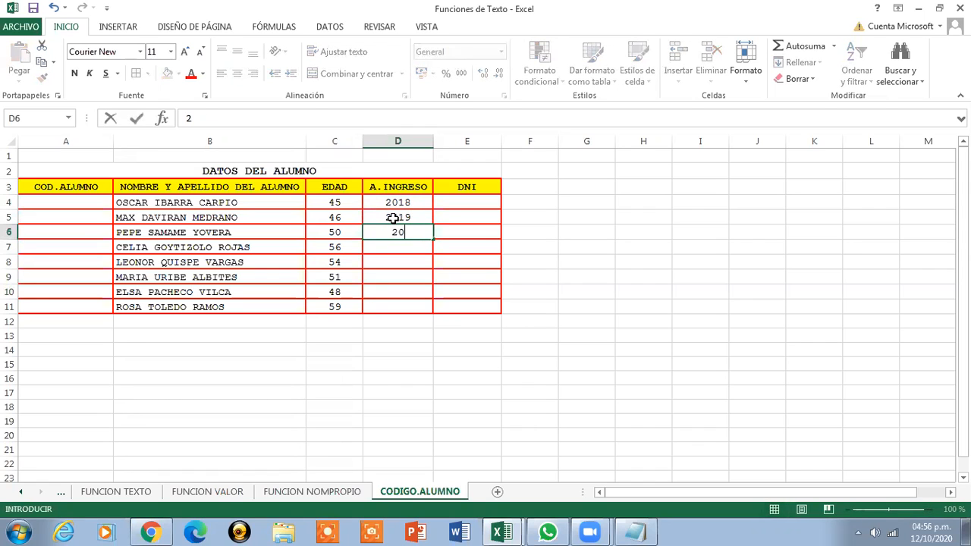
type("19")
key("Return")
type("2")
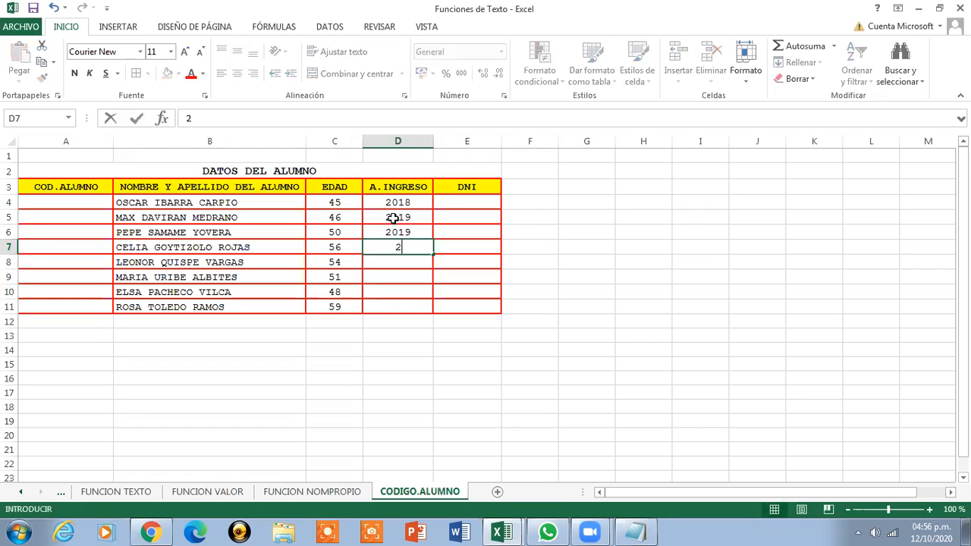
type("018")
key("Return")
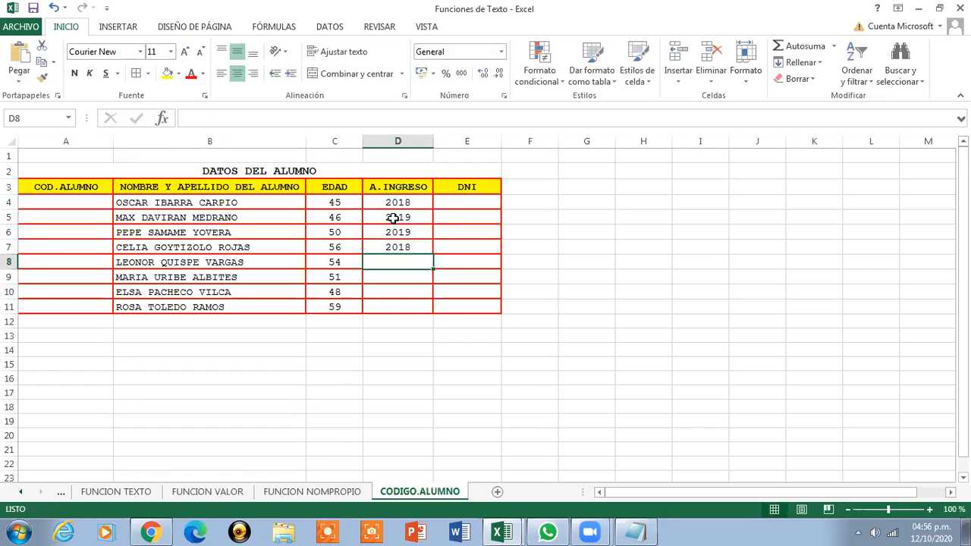
type("2017")
key("Return")
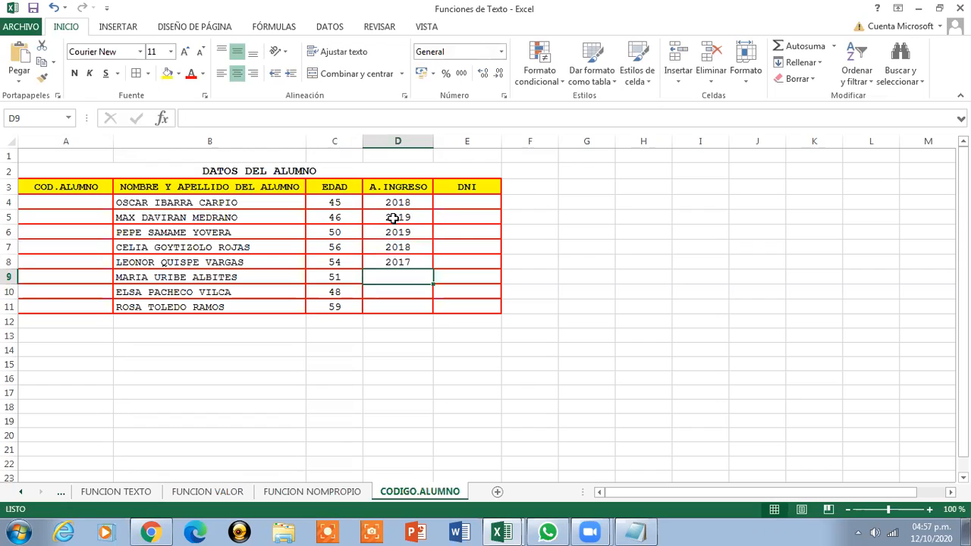
type("2019")
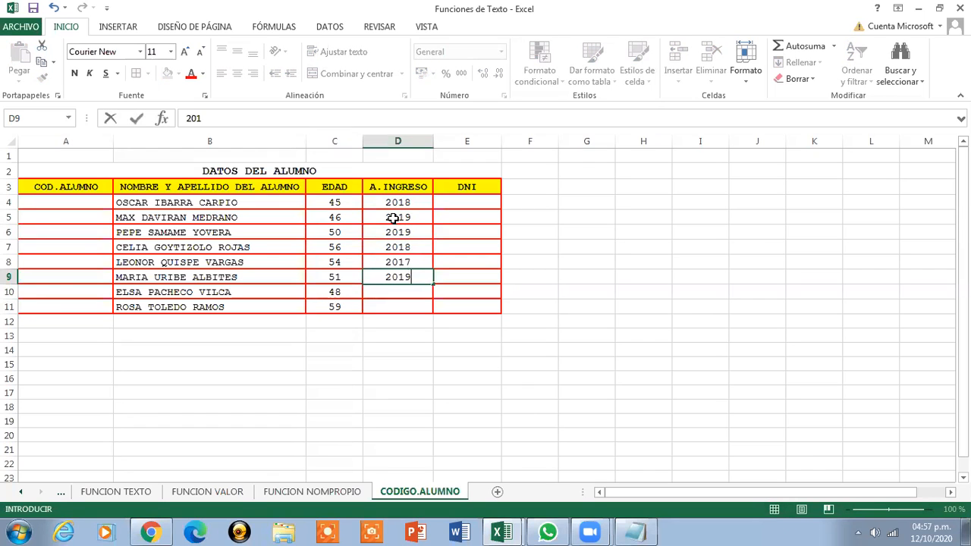
key("Return")
type("2018")
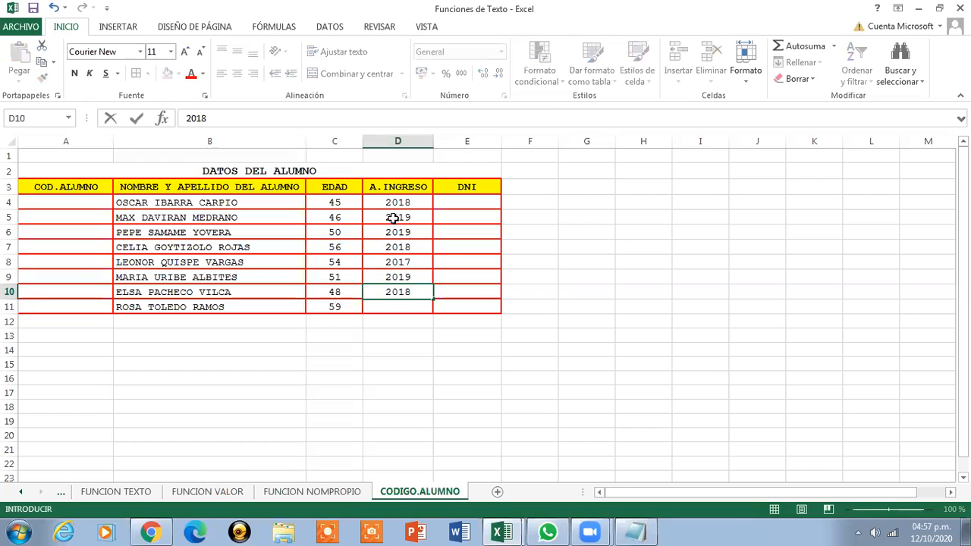
key("Return")
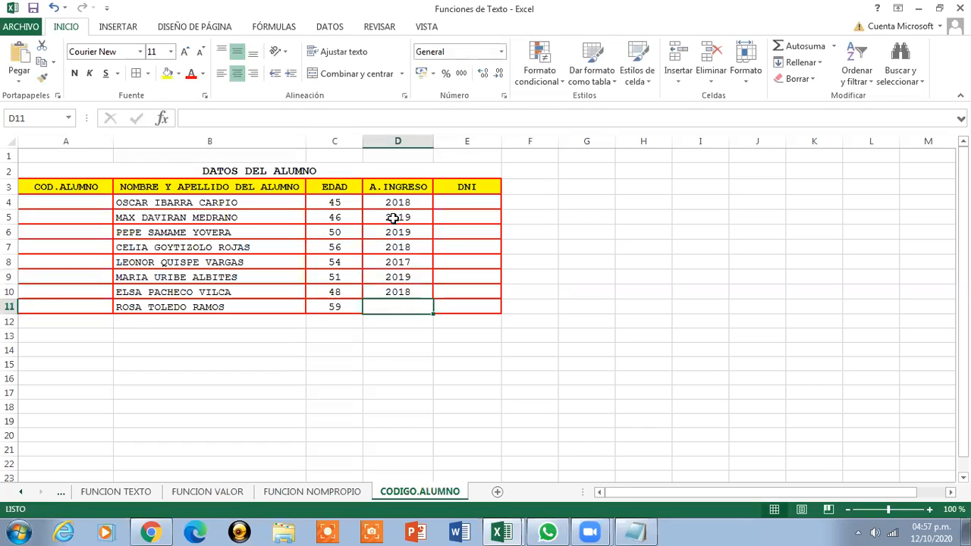
type("2017")
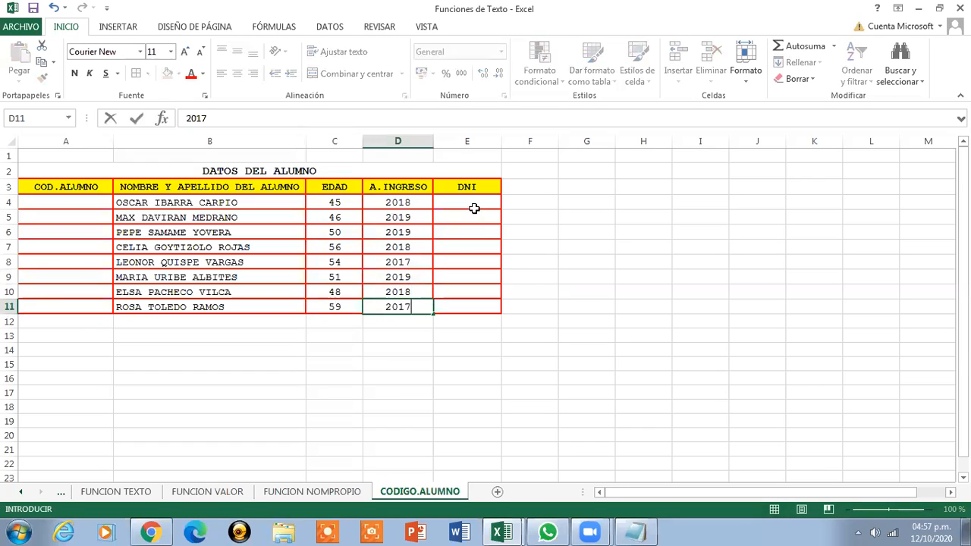
left_click(472, 205)
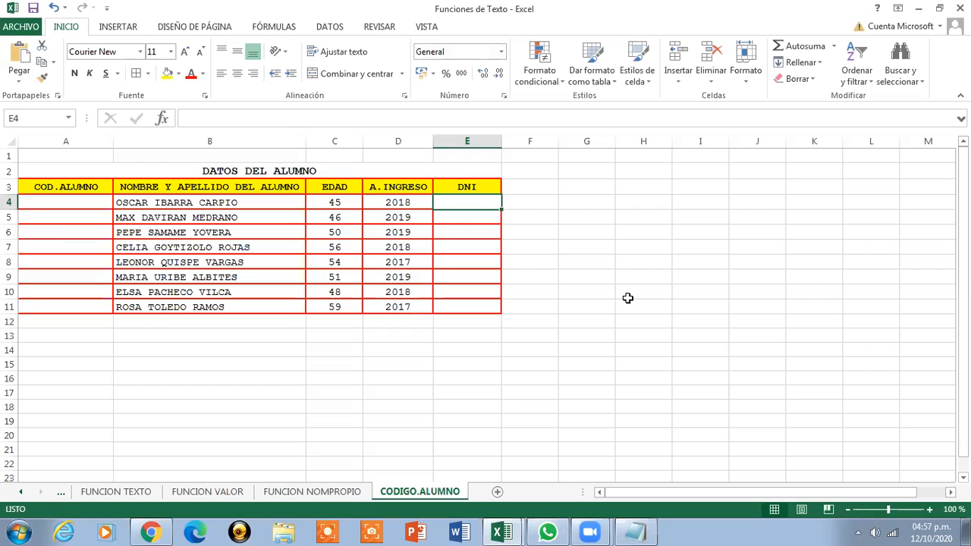
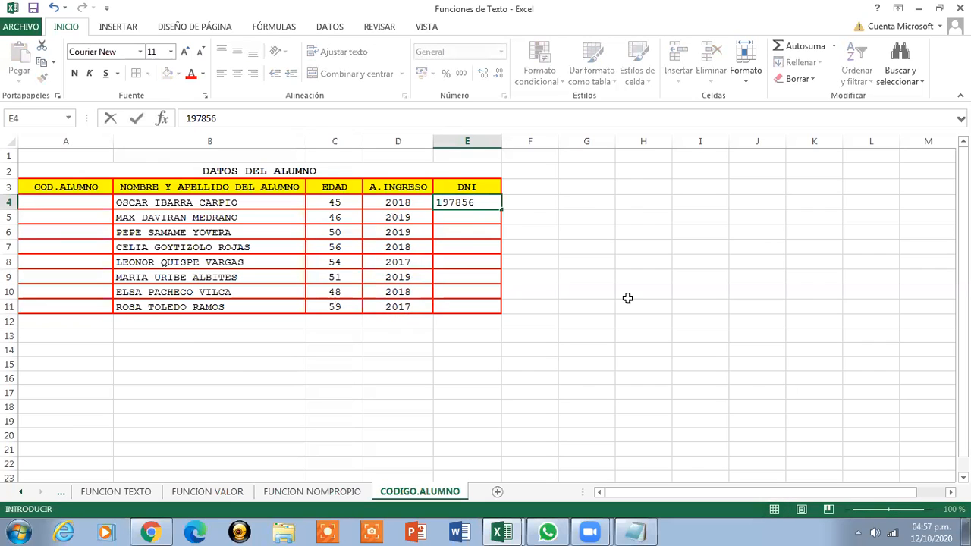
Enter the first student's eight-digit DNI and centre E4:E11 horizontally and vertically
key("Return")
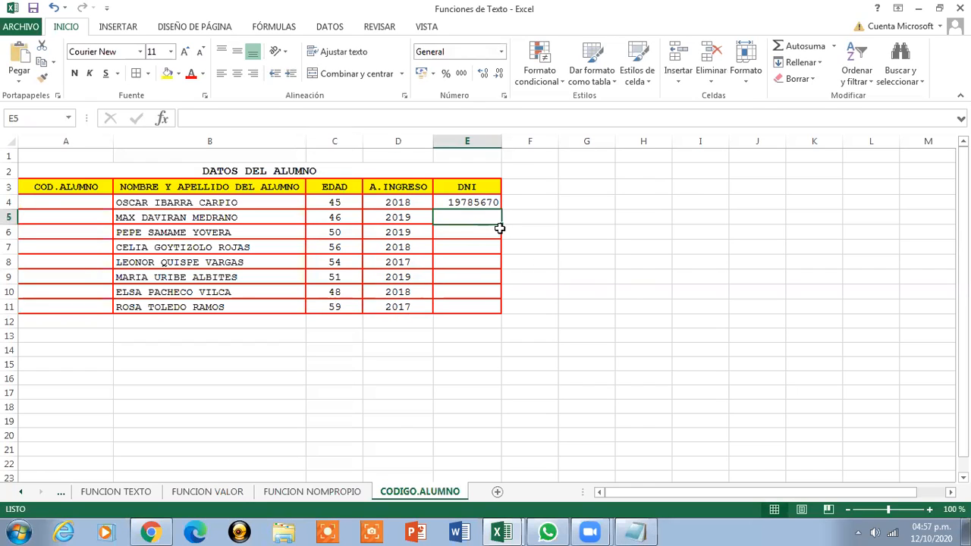
left_click(479, 203)
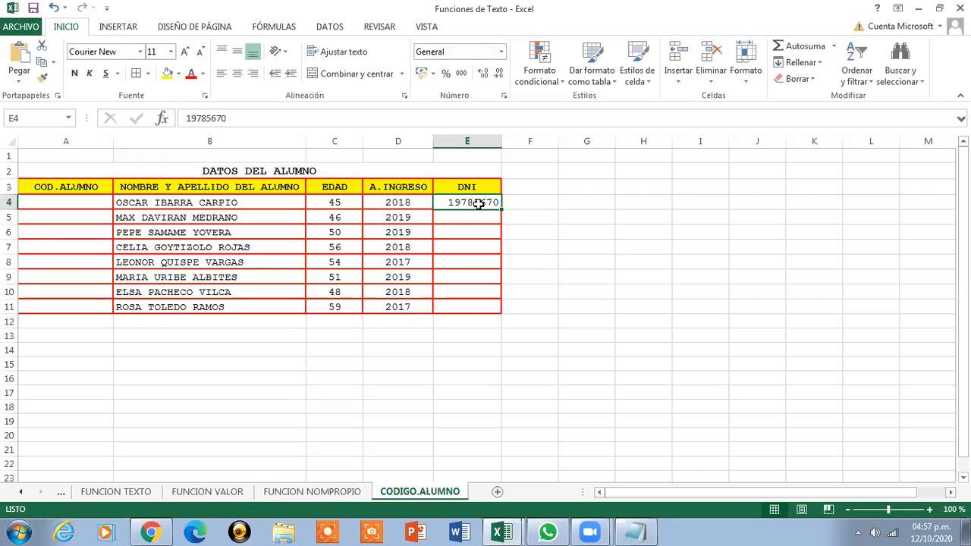
left_click_drag(473, 201, 474, 306)
left_click(237, 74)
left_click(237, 51)
left_click(446, 202)
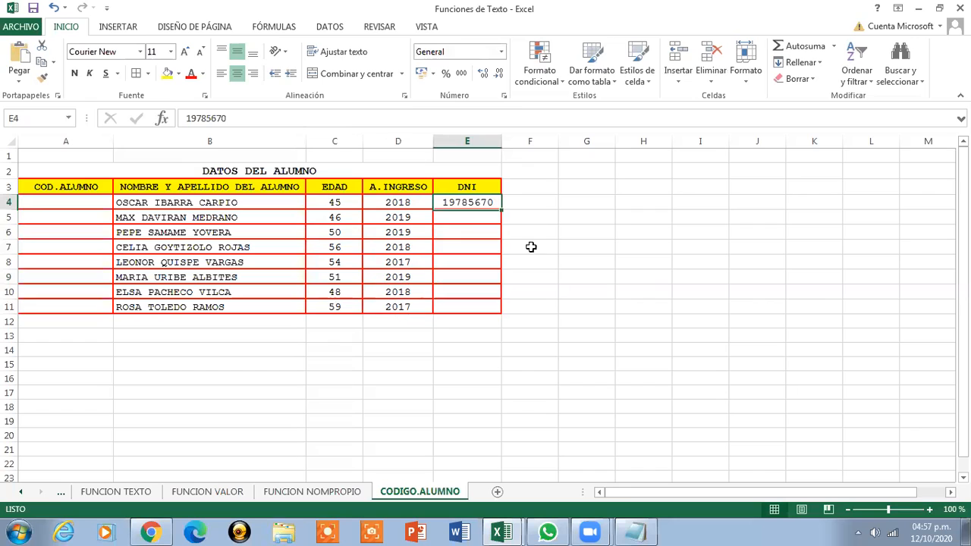
Enter the second, third and fourth students' eight-digit DNIs in E5 to E7
left_click(475, 220)
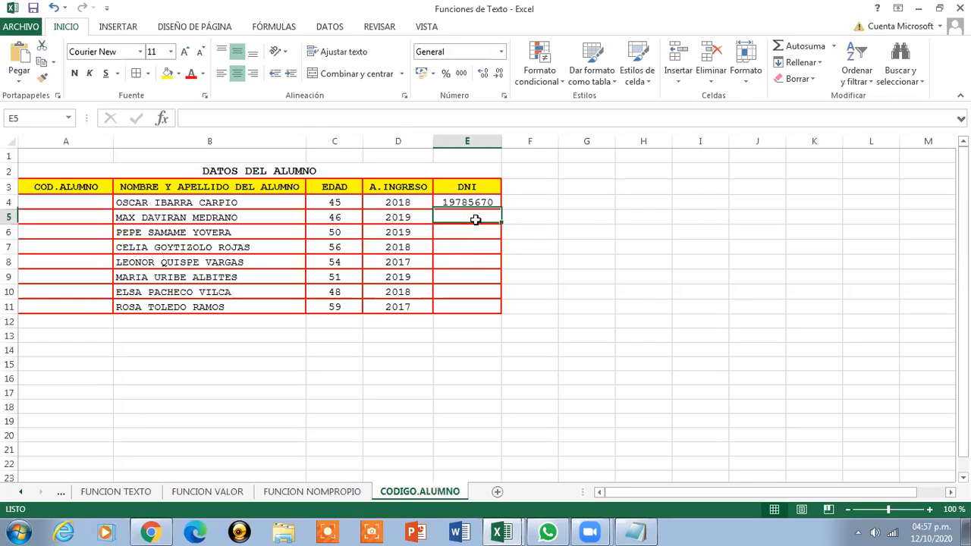
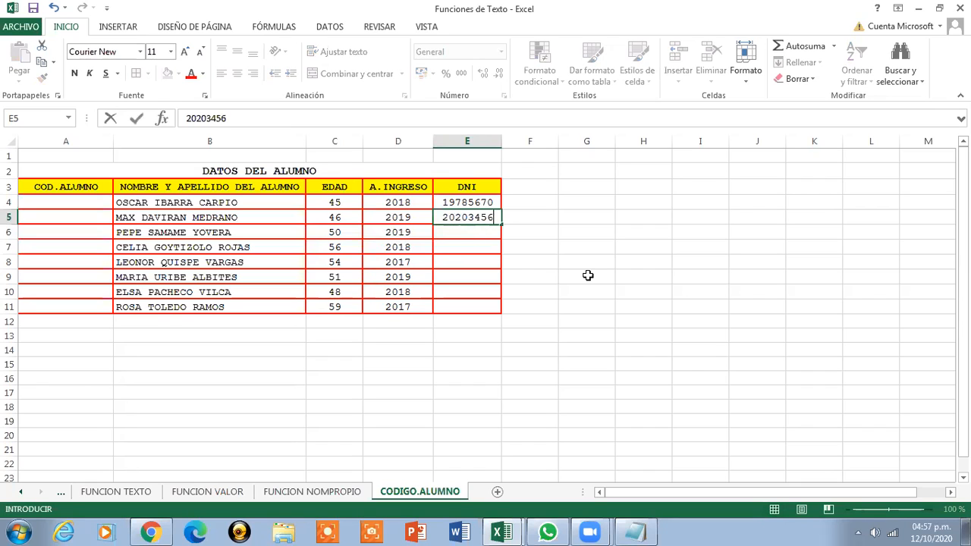
key("Return")
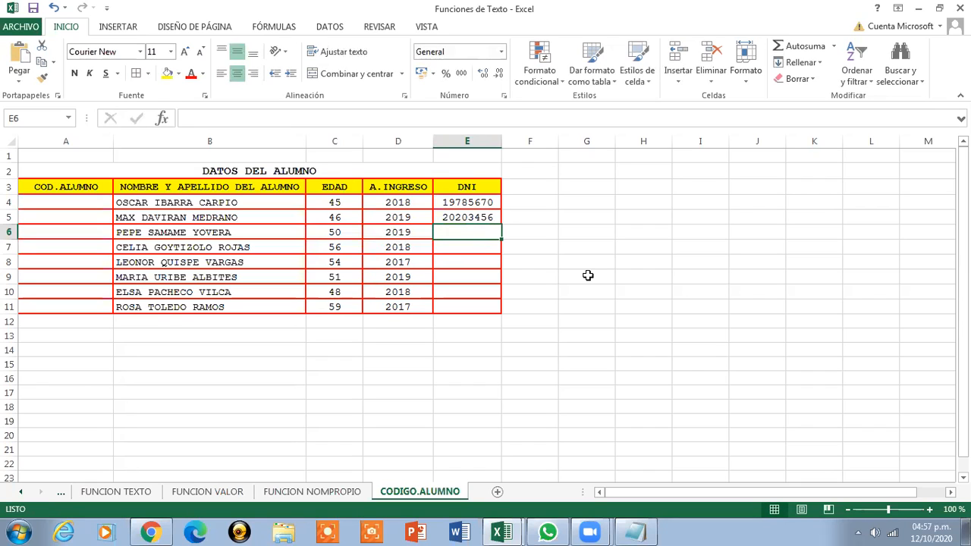
type("12345678")
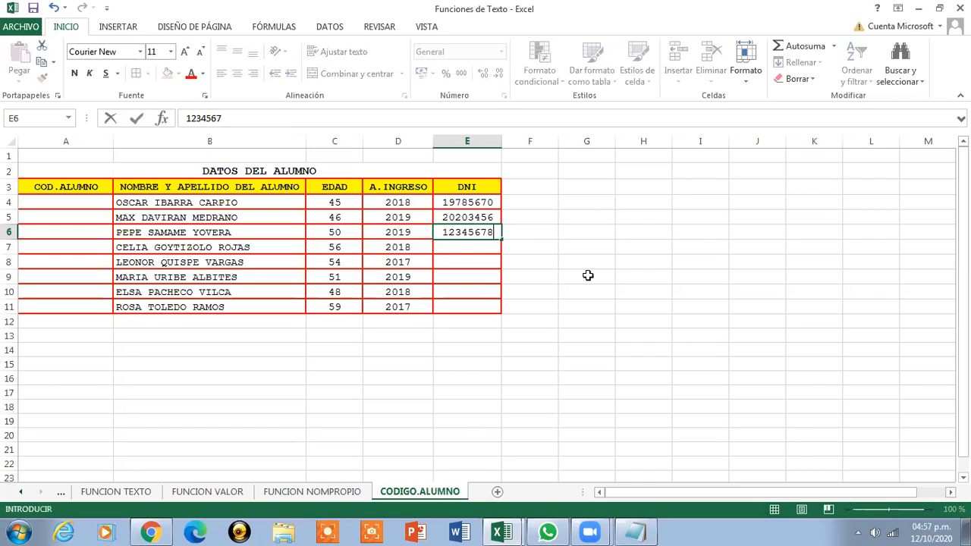
key("Return")
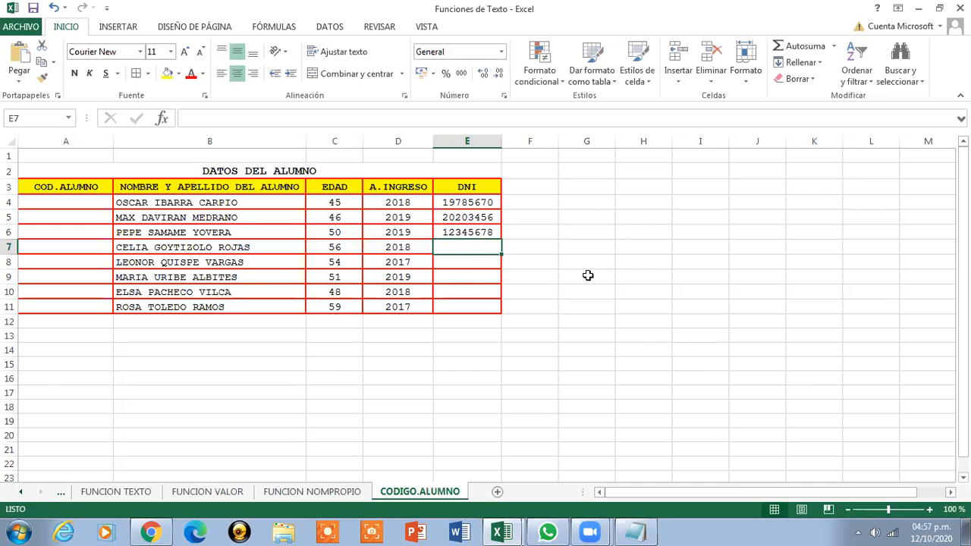
key("Return")
Format the fourth DNI cell as Texto and restore its leading zero
left_click(475, 248)
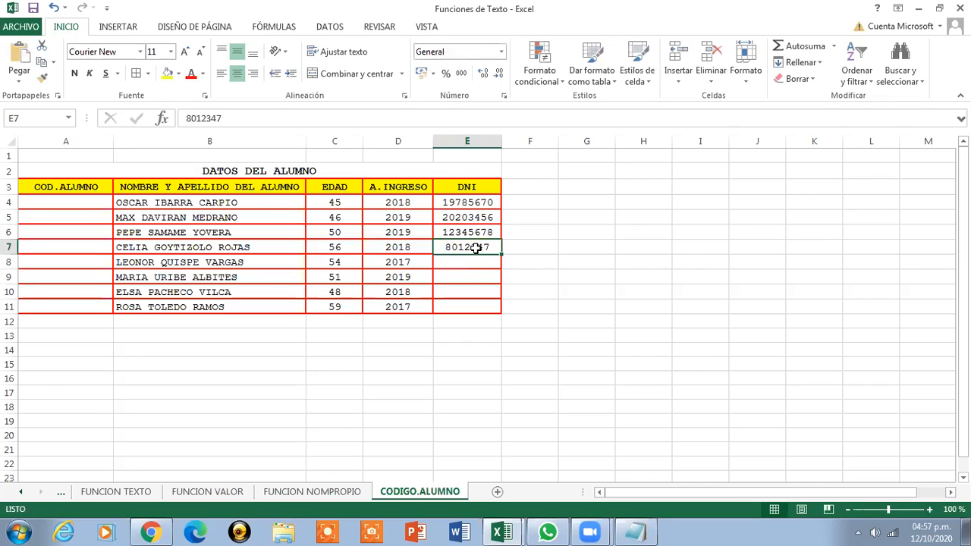
left_click(501, 52)
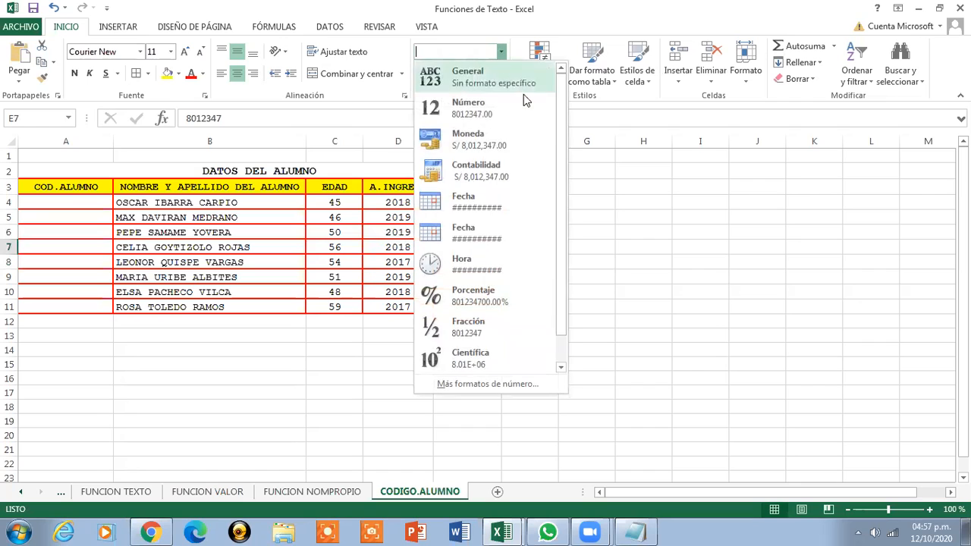
scroll(559, 136, "down", 1)
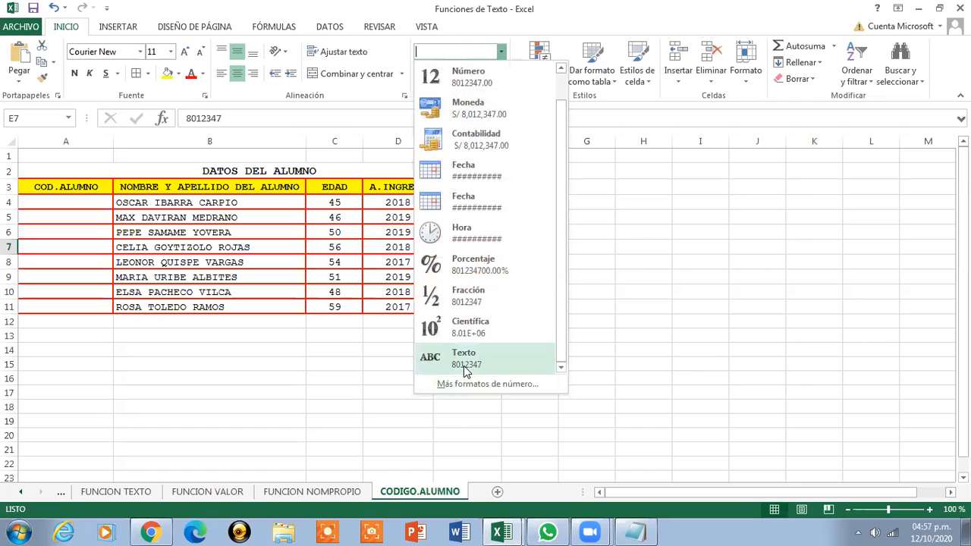
left_click(463, 363)
double_click(446, 248)
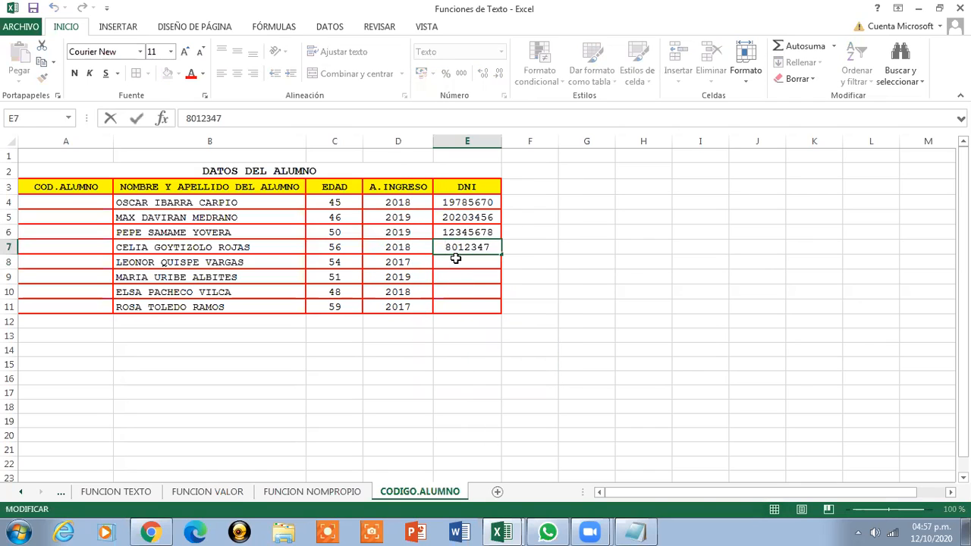
left_click(456, 259)
type("0")
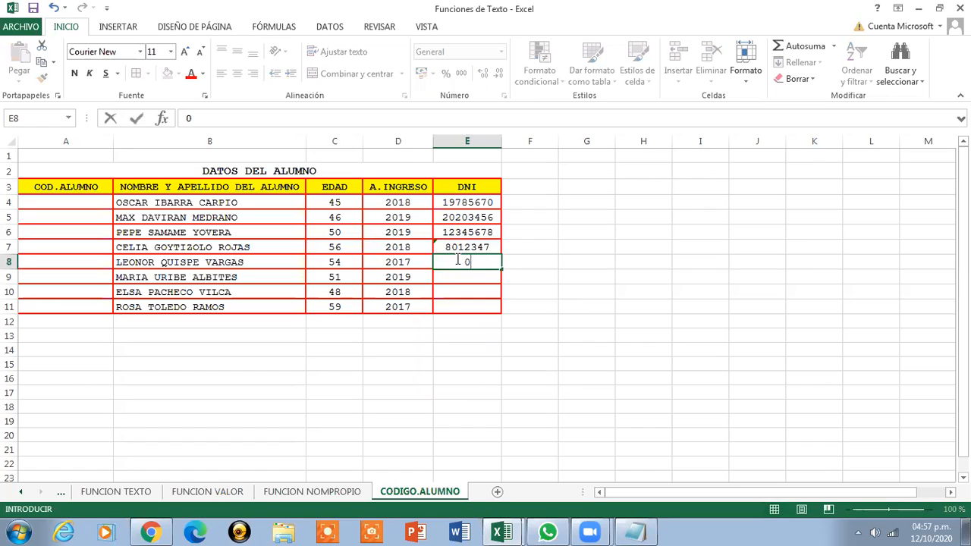
key("Escape")
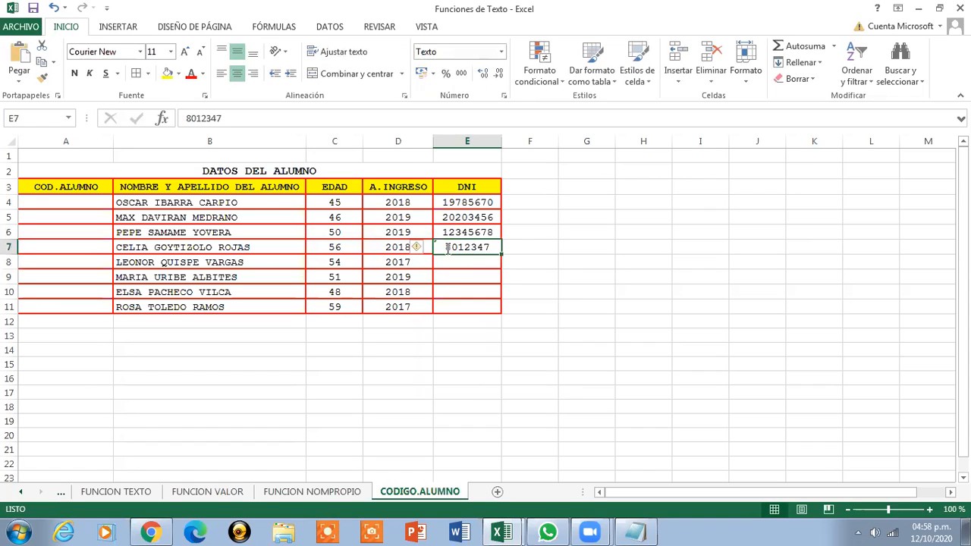
double_click(447, 248)
type("0")
key("Return")
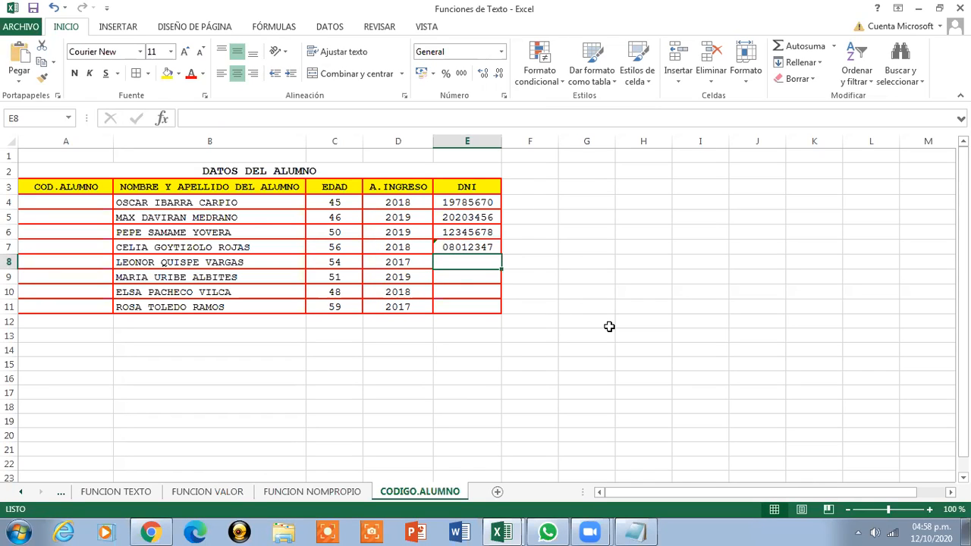
Enter the fifth through eighth students' eight-digit DNIs in E8 to E11
type("123456")
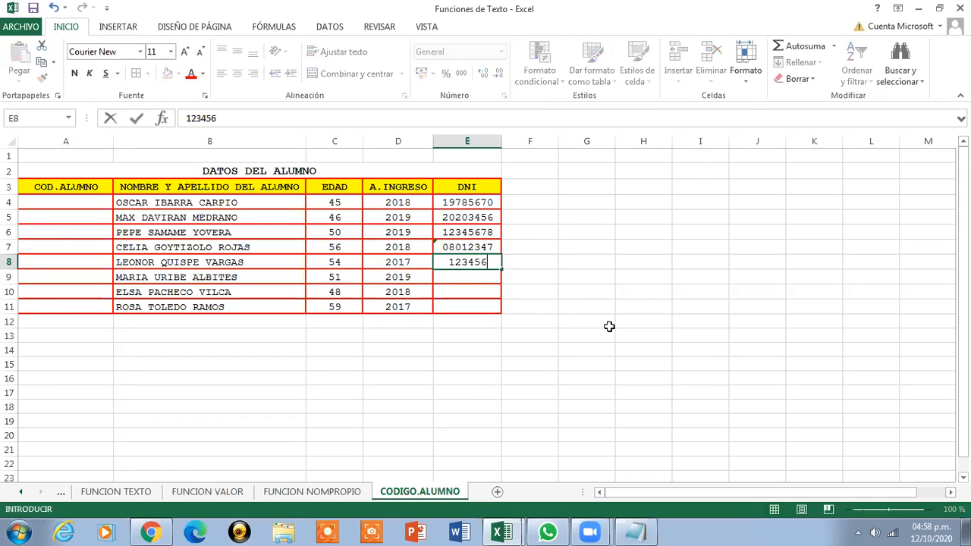
type("74")
key("Return")
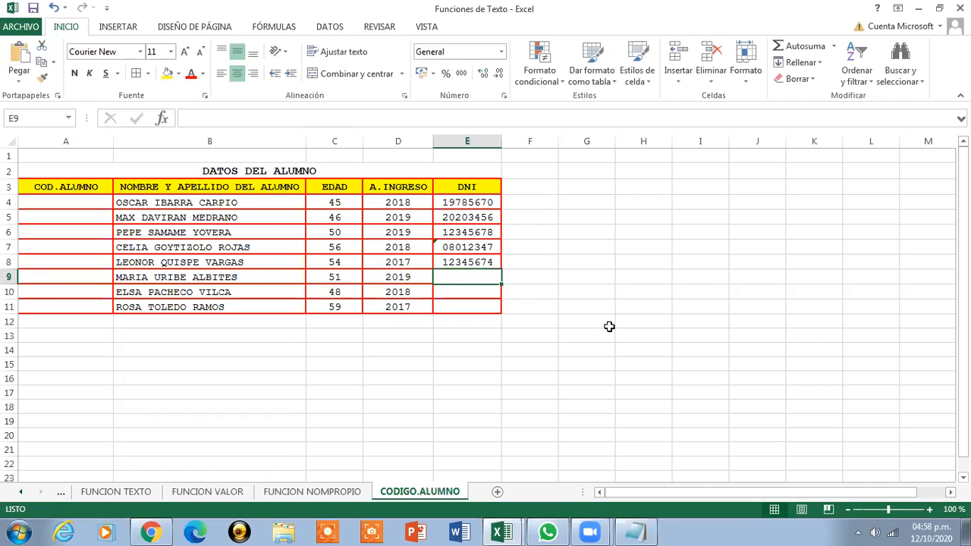
type("456789")
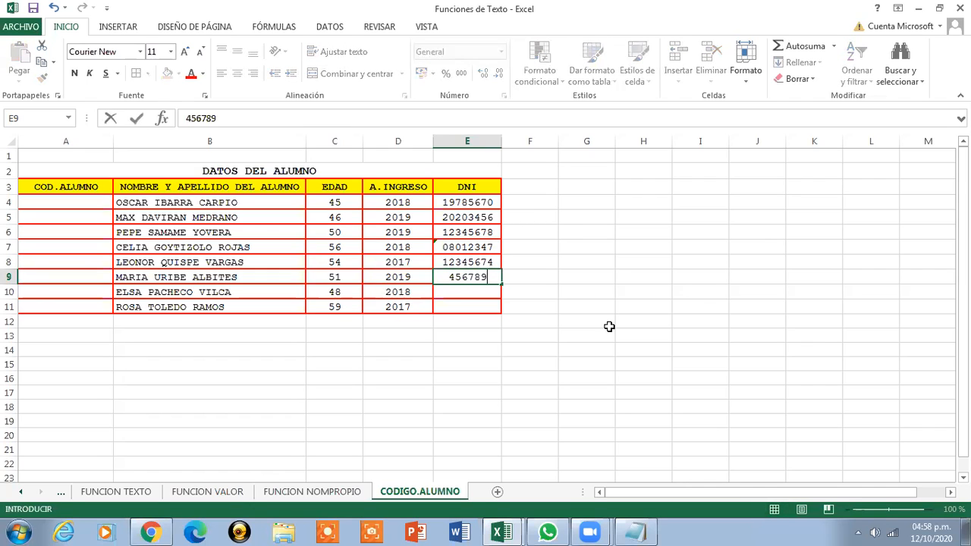
type("02")
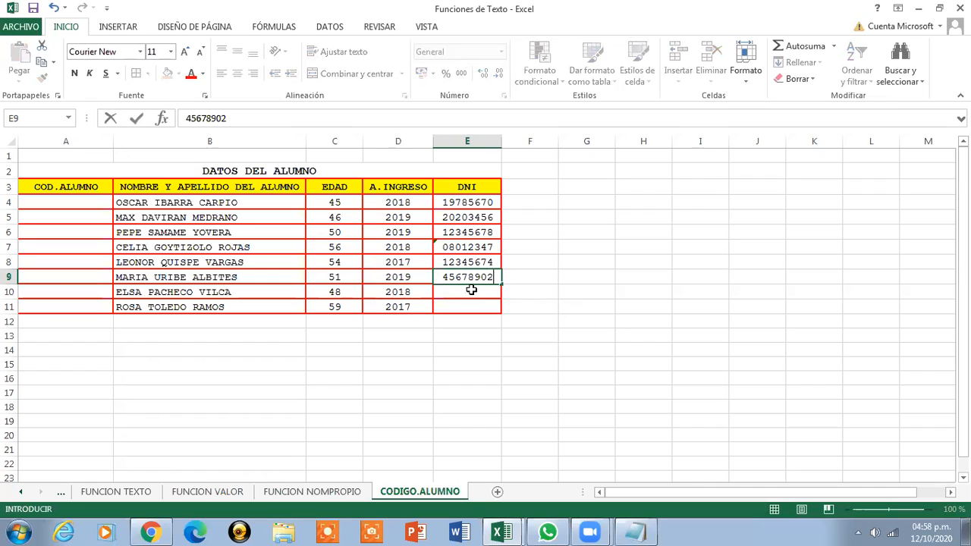
key("Return")
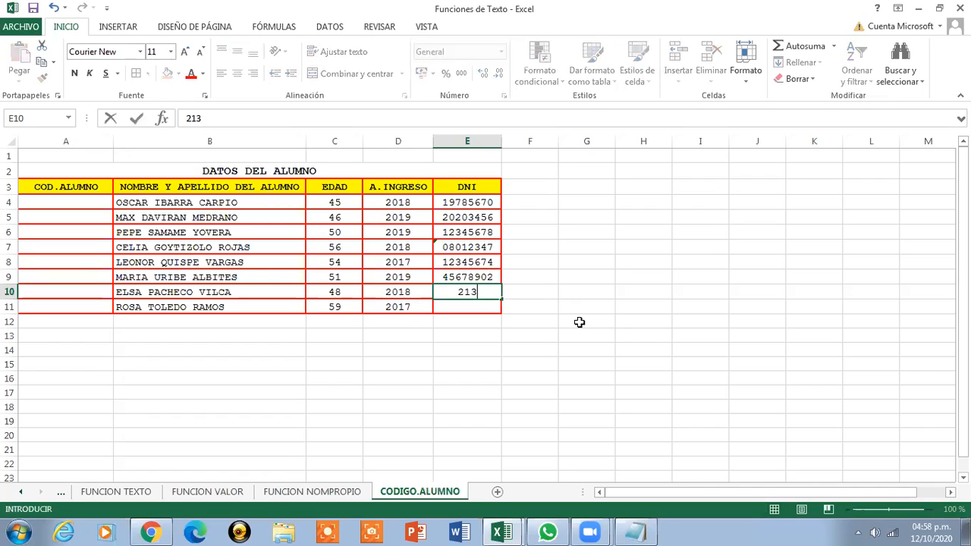
key("Return")
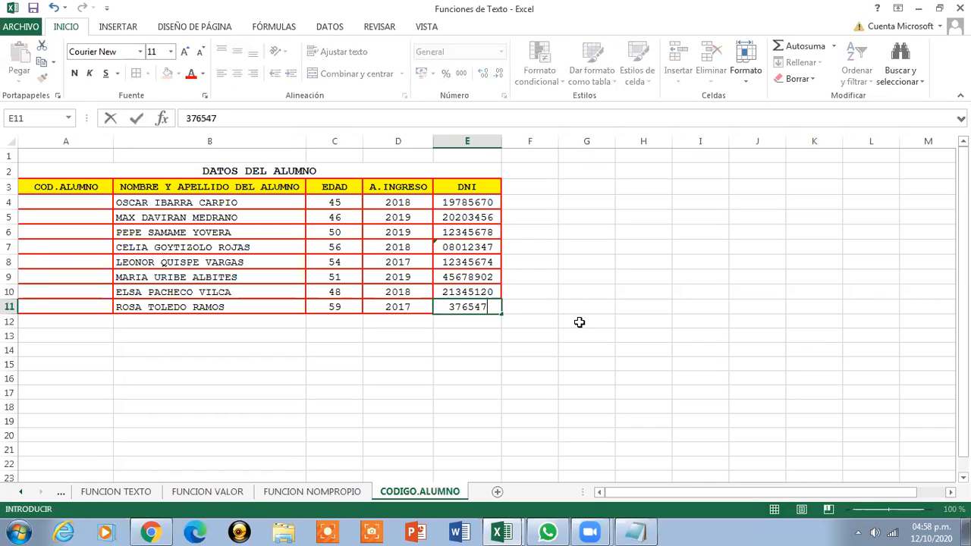
key("Return")
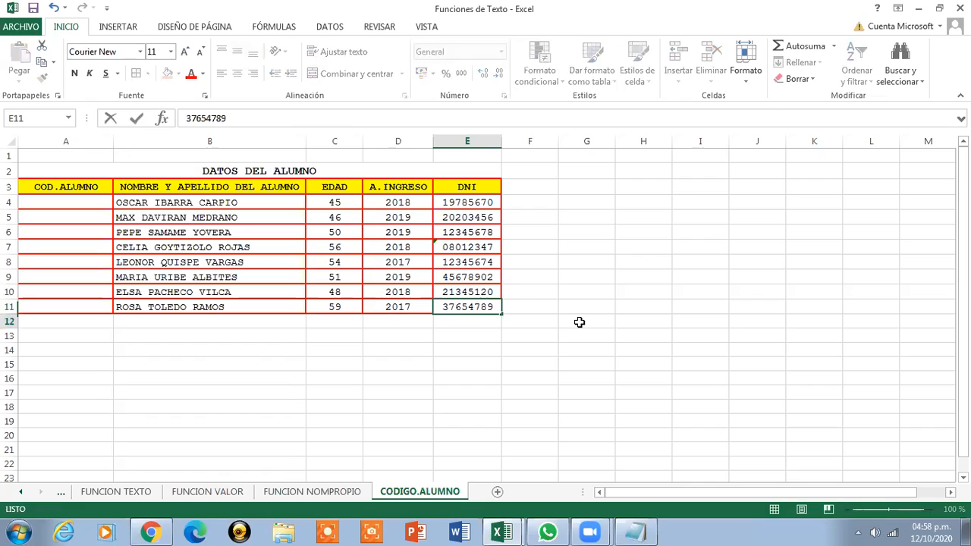
left_click(319, 169)
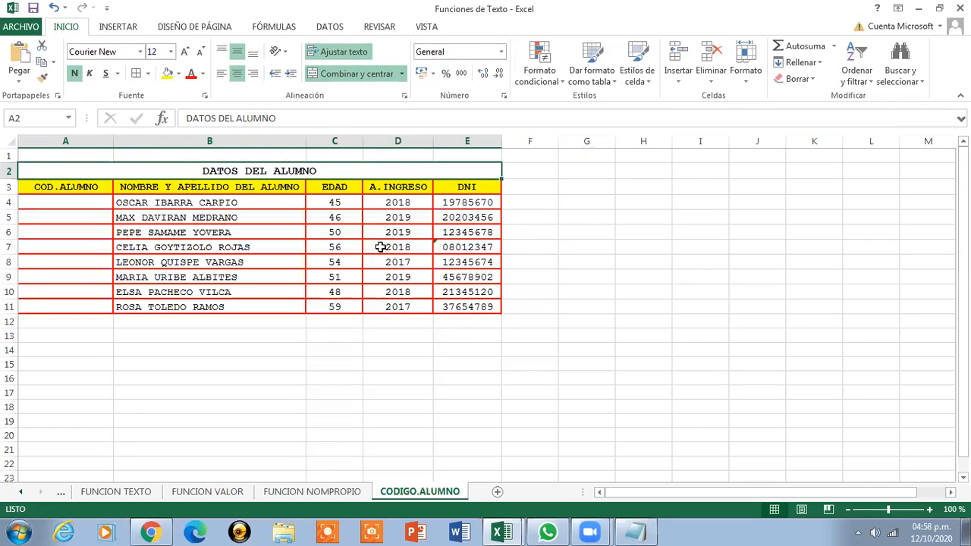
Insert three blank rows above the DATOS DEL ALUMNO table via Insertar
left_click(10, 154)
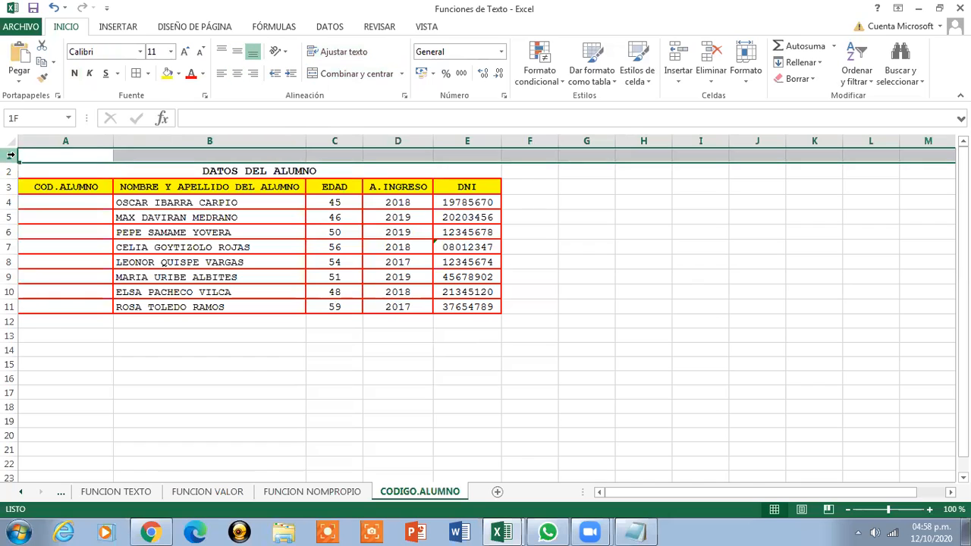
right_click(10, 154)
left_click(41, 255)
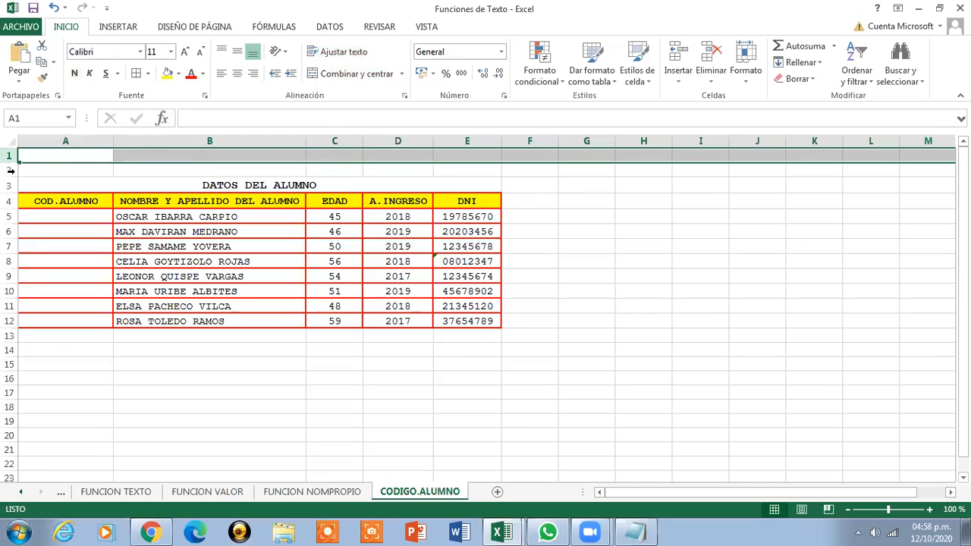
right_click(10, 154)
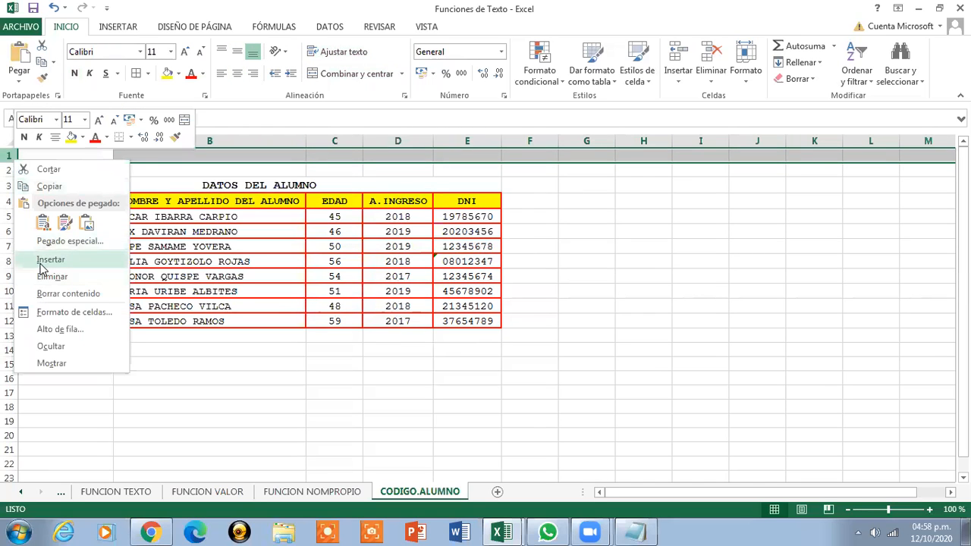
left_click(39, 258)
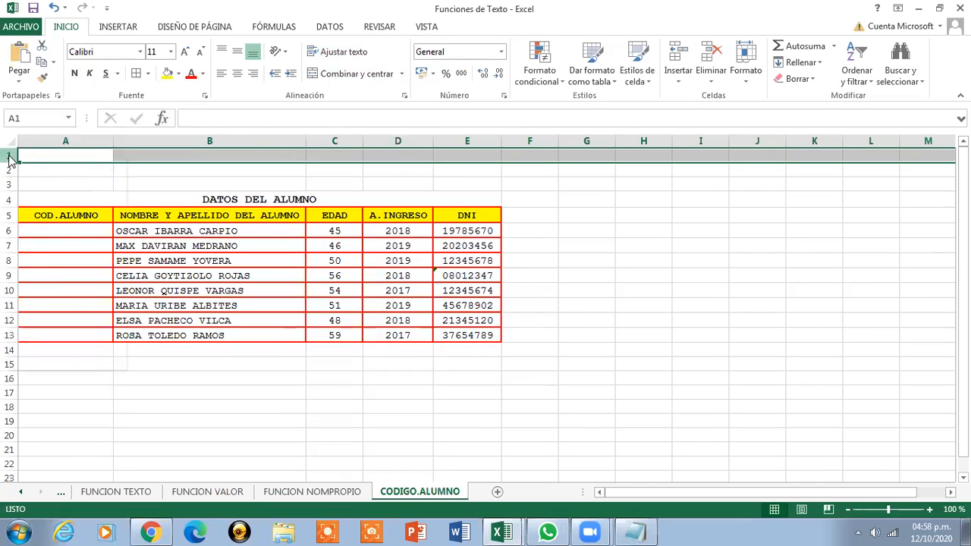
right_click(11, 155)
left_click(38, 257)
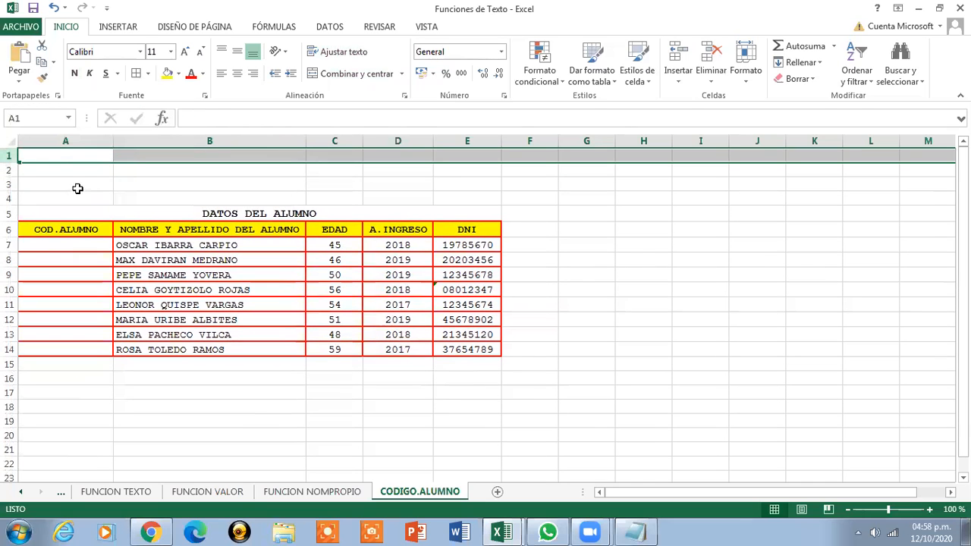
Merge and centre A1:E4 with Combinar y centrar and enable Ajustar texto
left_click(49, 156)
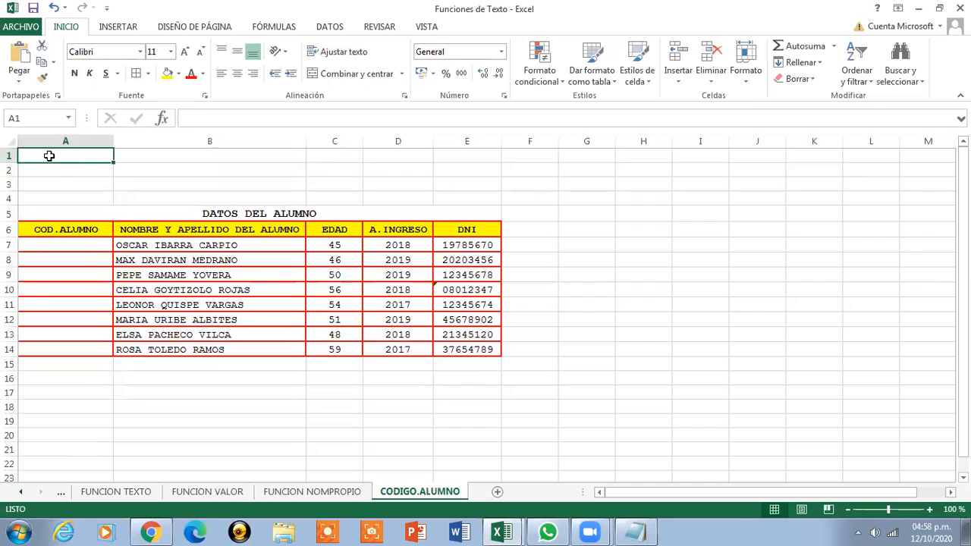
left_click_drag(50, 156, 476, 197)
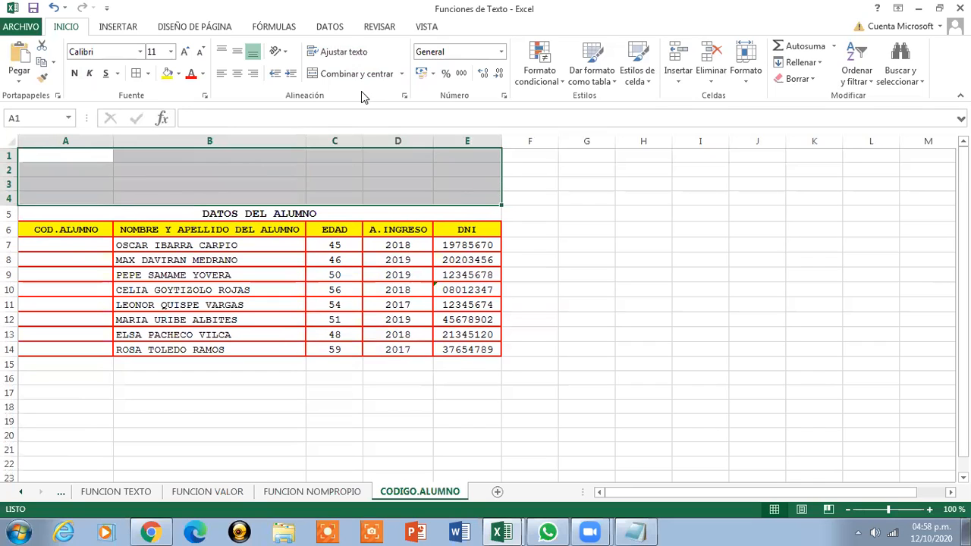
left_click(355, 74)
left_click(341, 54)
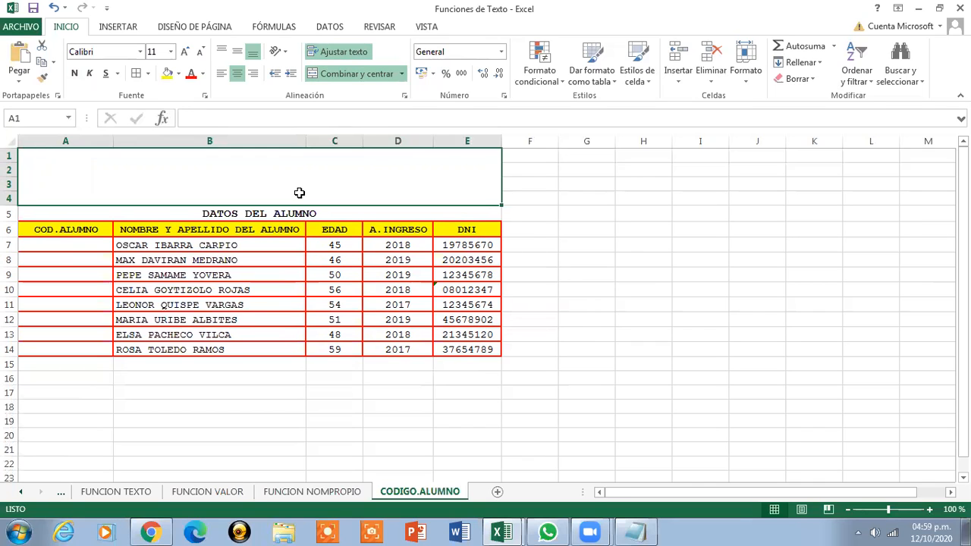
Type 'HALLAR EL CODIGO AUTOGENERADO DEL ALUMNO:' into the merged A1:E4 box
type("HALLA")
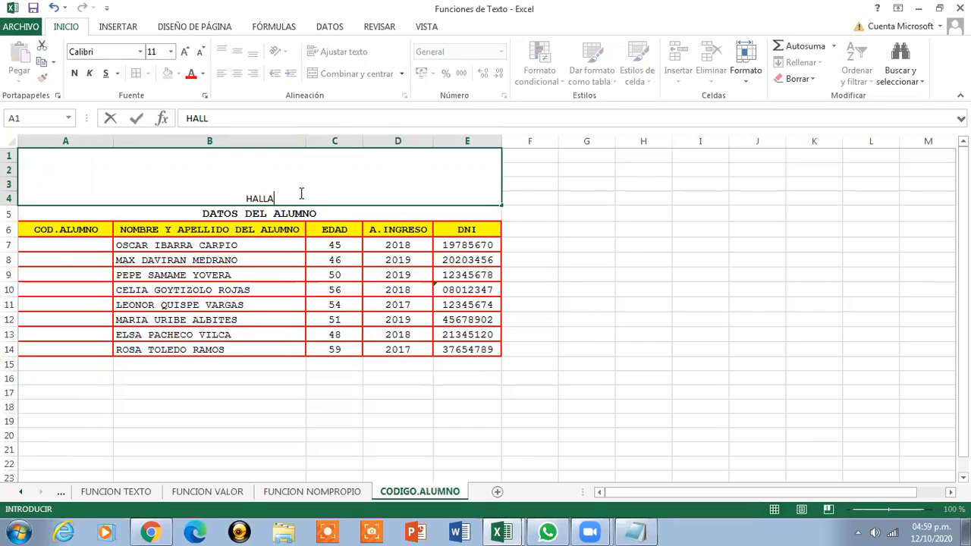
type("R")
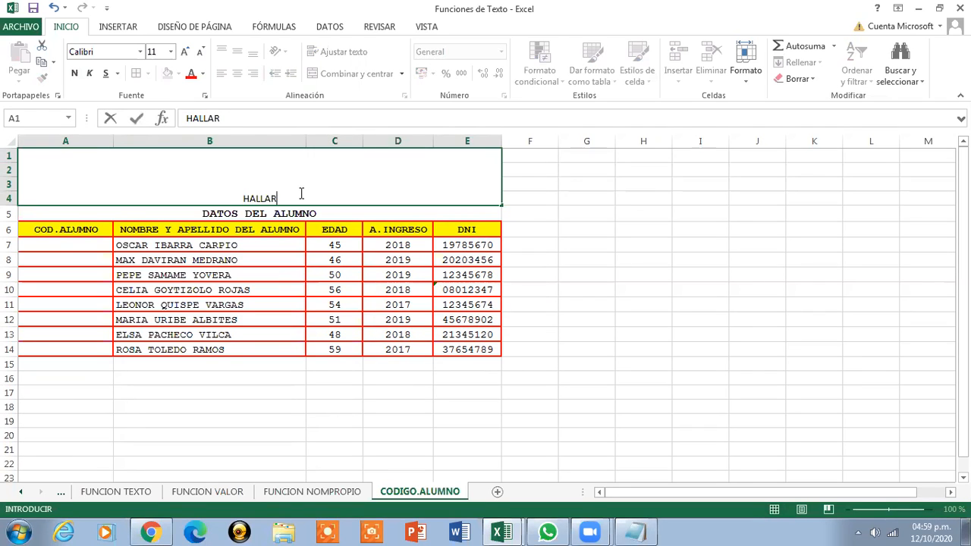
type(" EL CO")
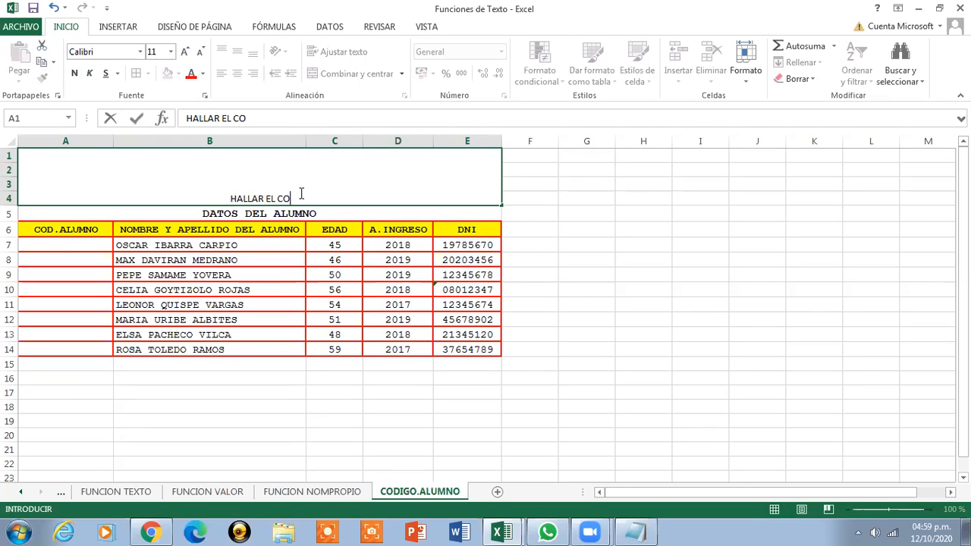
type("DIGO AUTOGER")
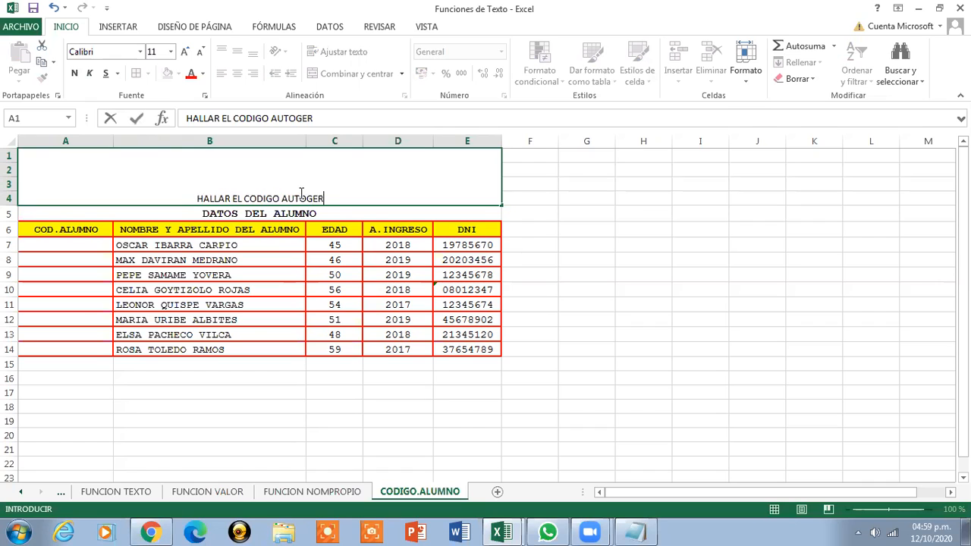
key("BackSpace")
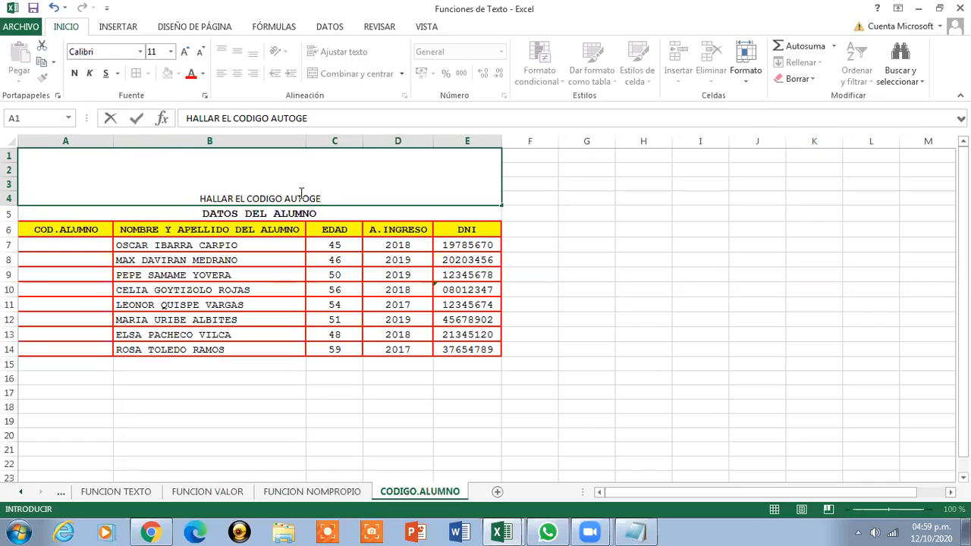
type("NERADO D")
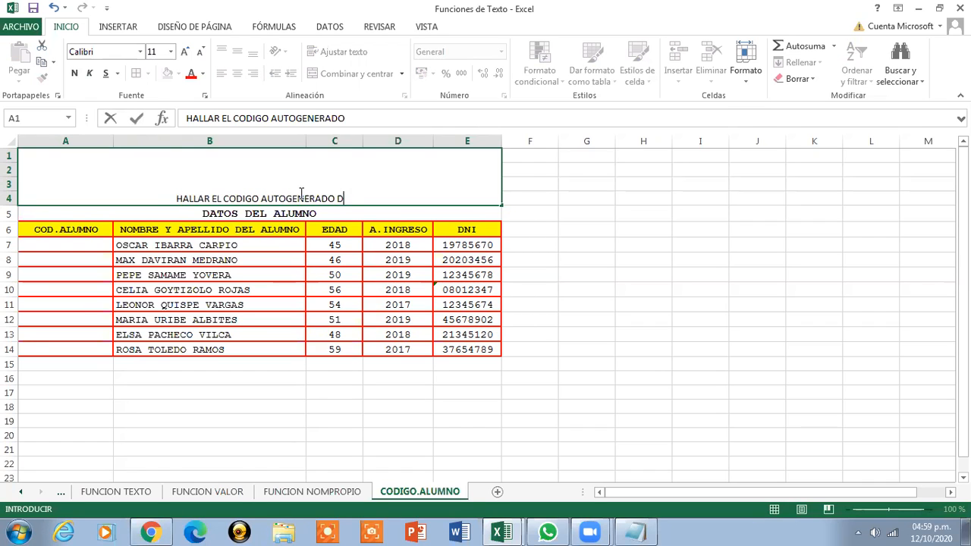
type("EL ALUMNO")
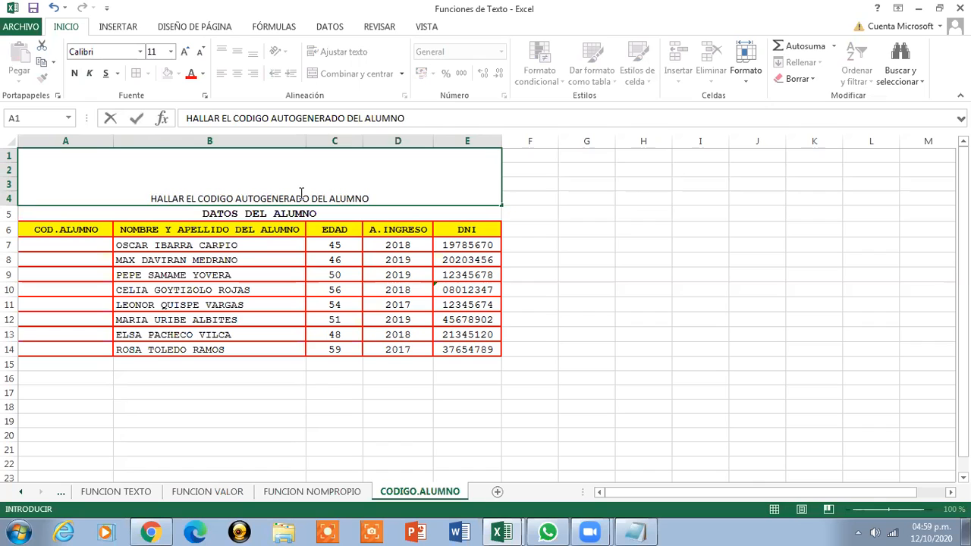
type(":")
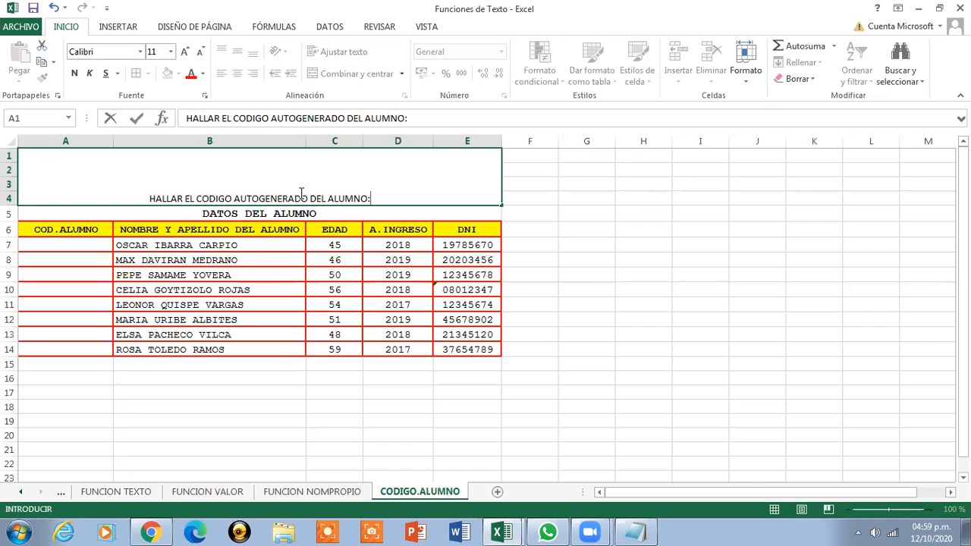
left_click(558, 274)
left_click_drag(558, 274, 427, 185)
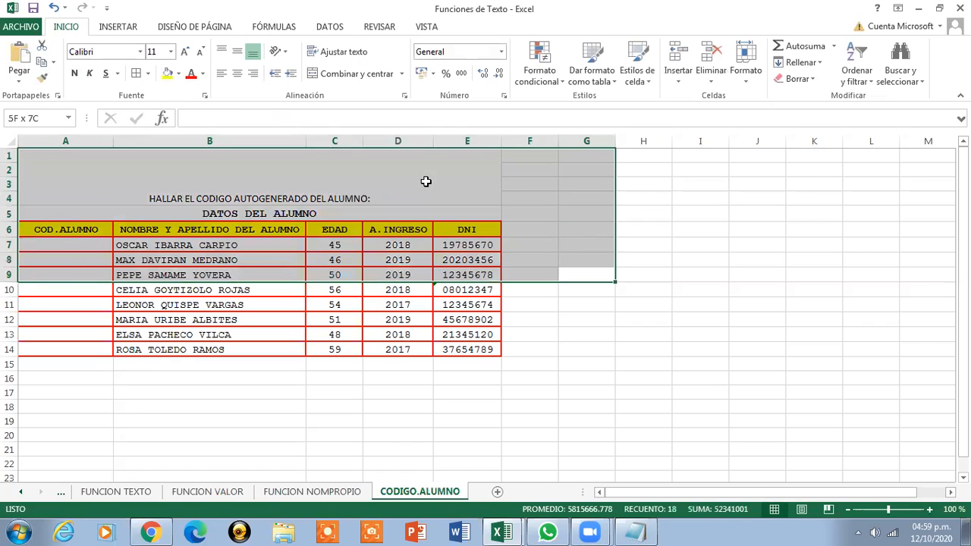
left_click(428, 189)
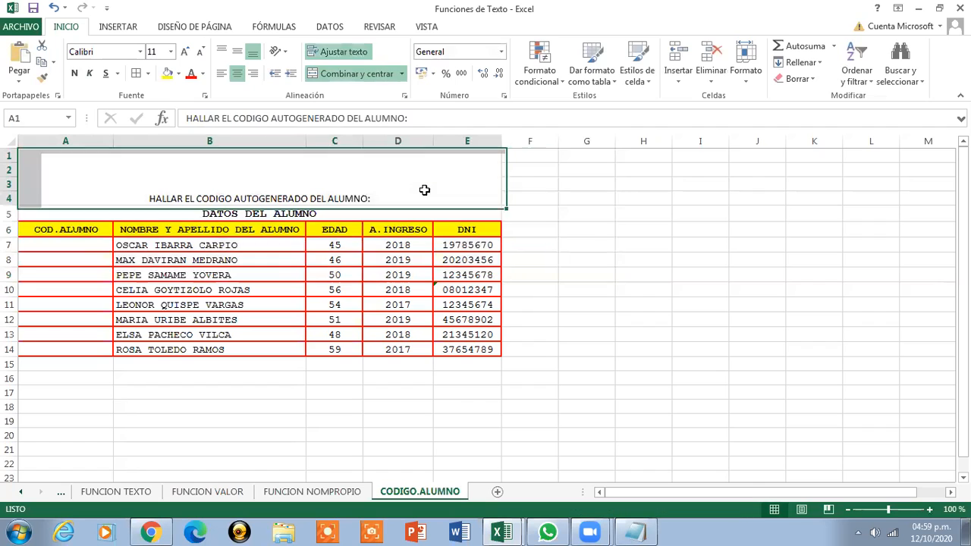
Middle-align the instruction box and append '2PCNOMBRE+' after 'ALUMNO:'
left_click(238, 51)
double_click(388, 179)
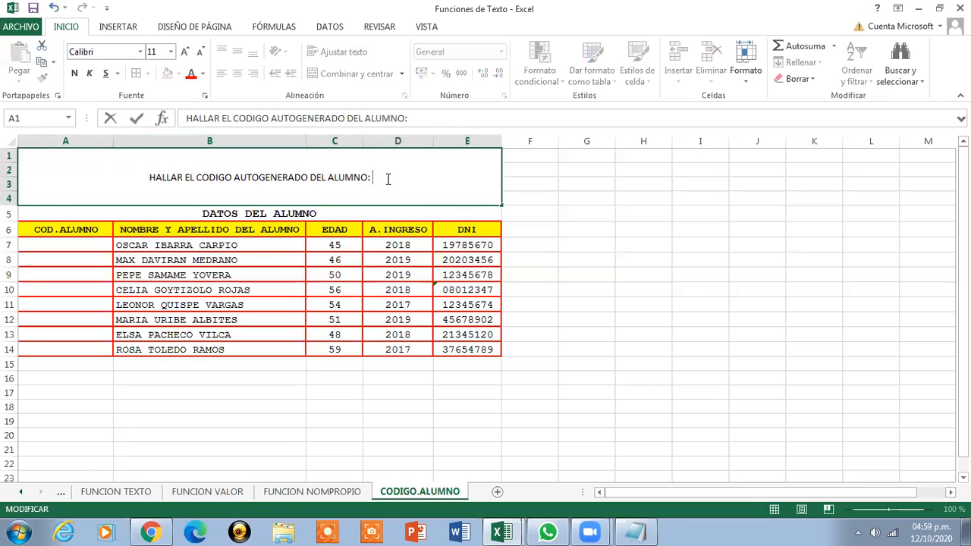
type("2P")
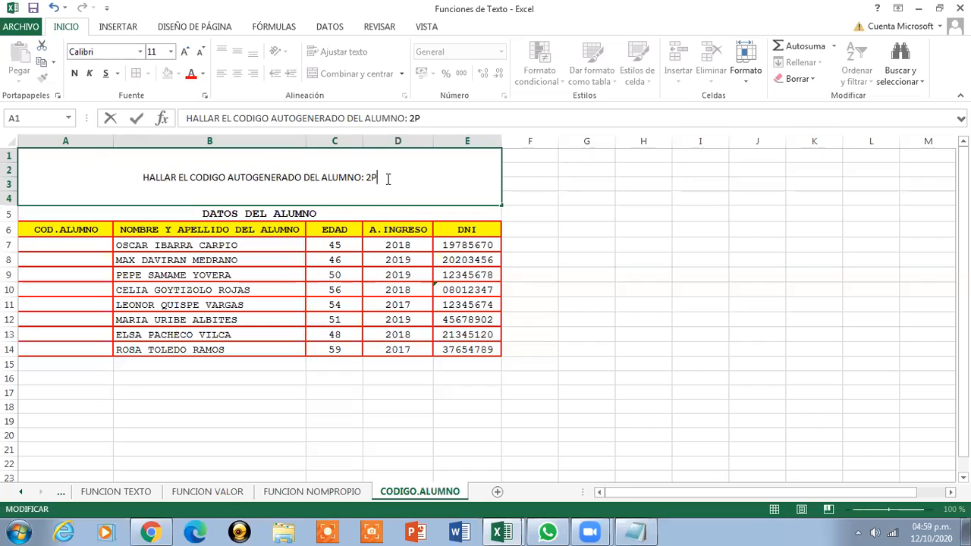
type("C")
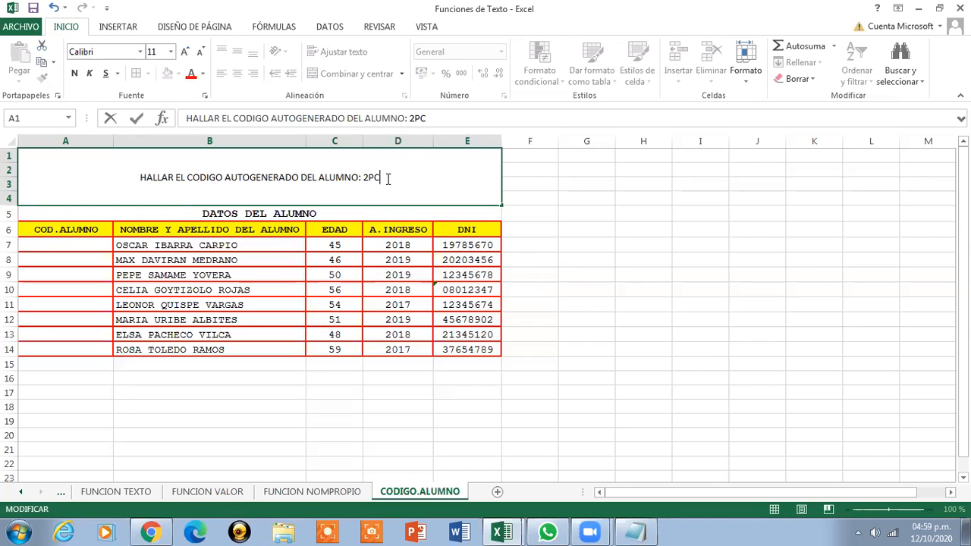
type("NO")
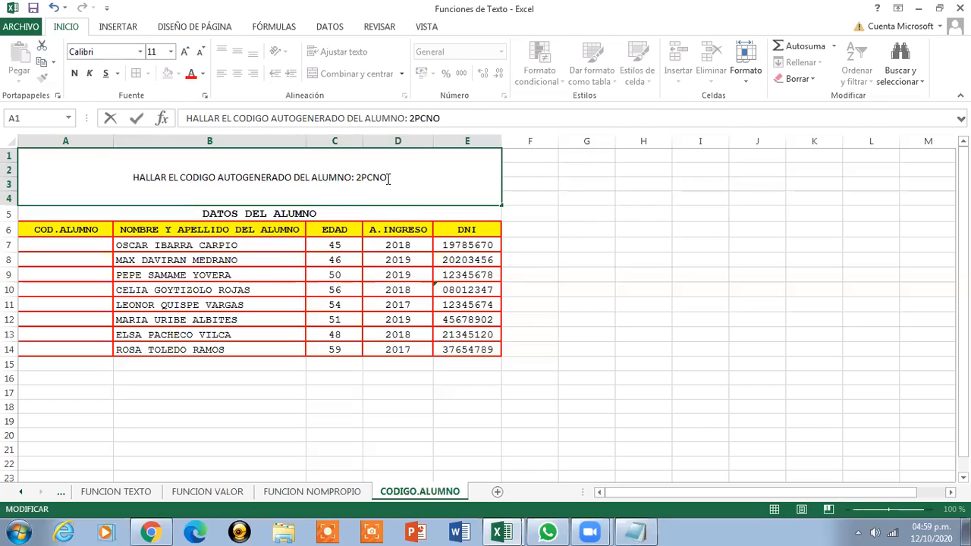
type("MBRE")
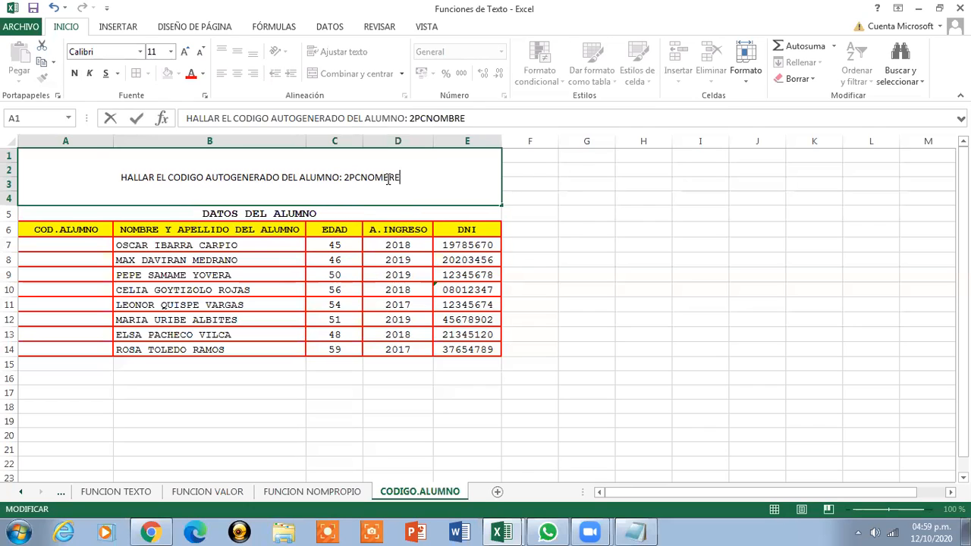
type("=")
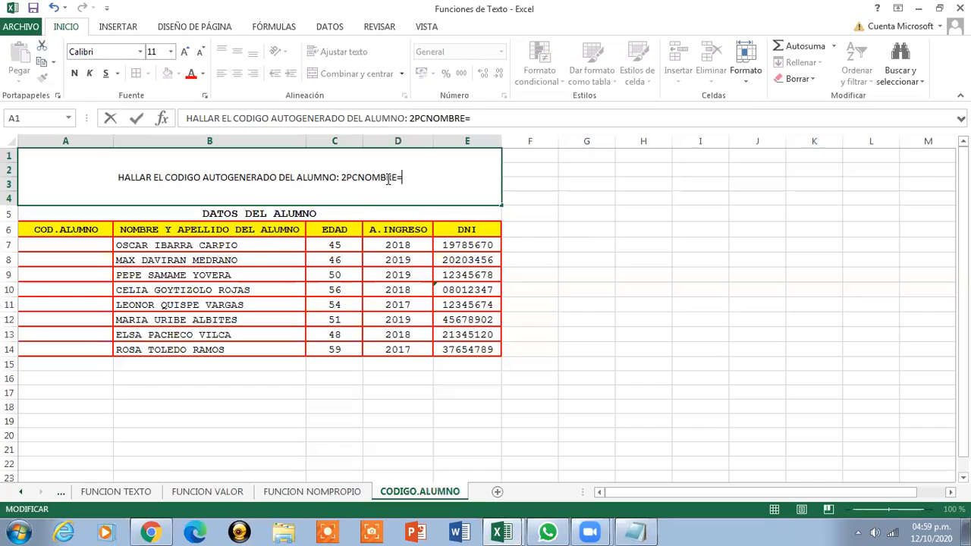
key("BackSpace")
type("+")
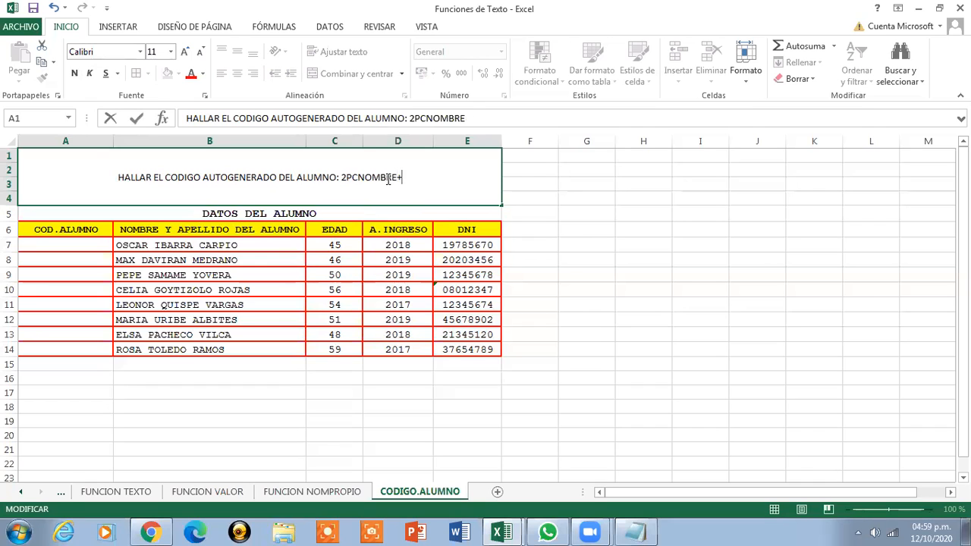
left_click(581, 190)
left_click(470, 190)
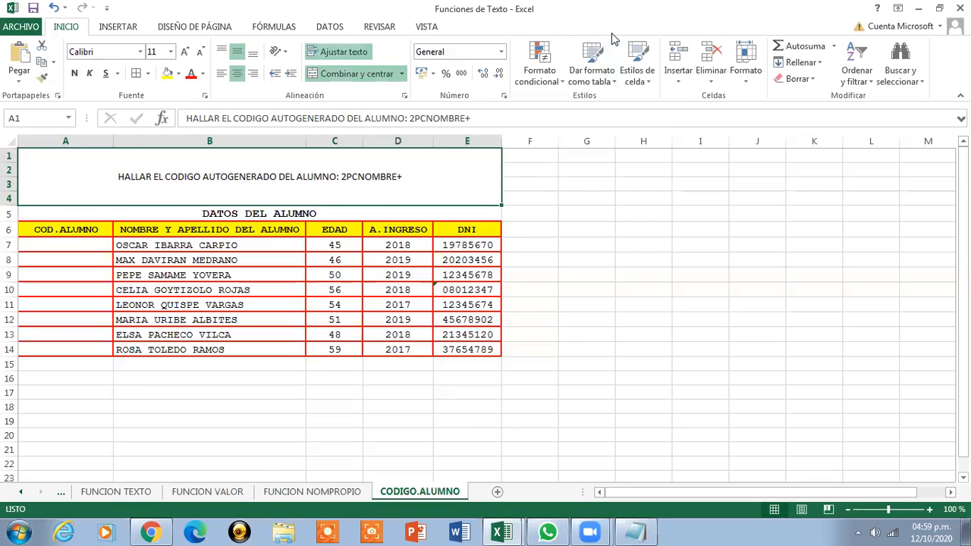